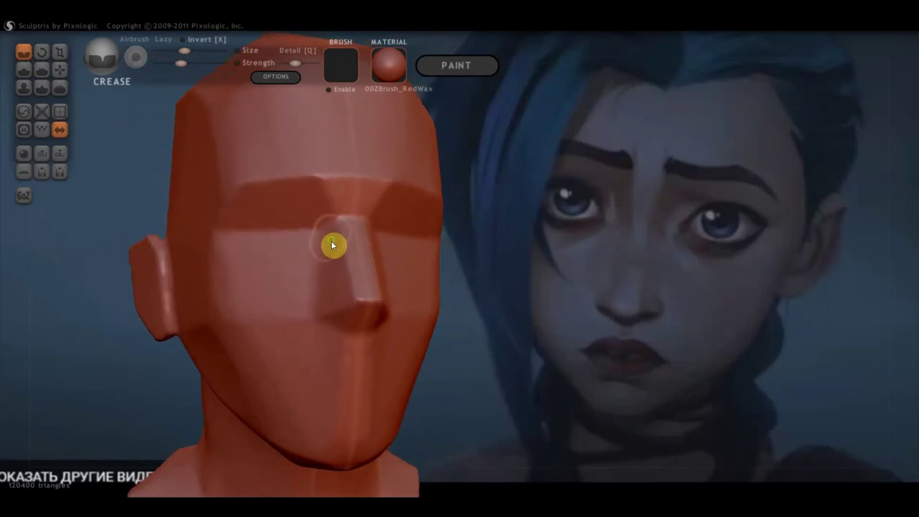
Add a small crease at the brow, then orbit to check the ear and front.
scroll(327, 237, "up", 2)
left_click(266, 182)
mouse_move(300, 225)
right_mouse_down()
mouse_move(242, 242)
mouse_move(267, 237)
right_mouse_up()
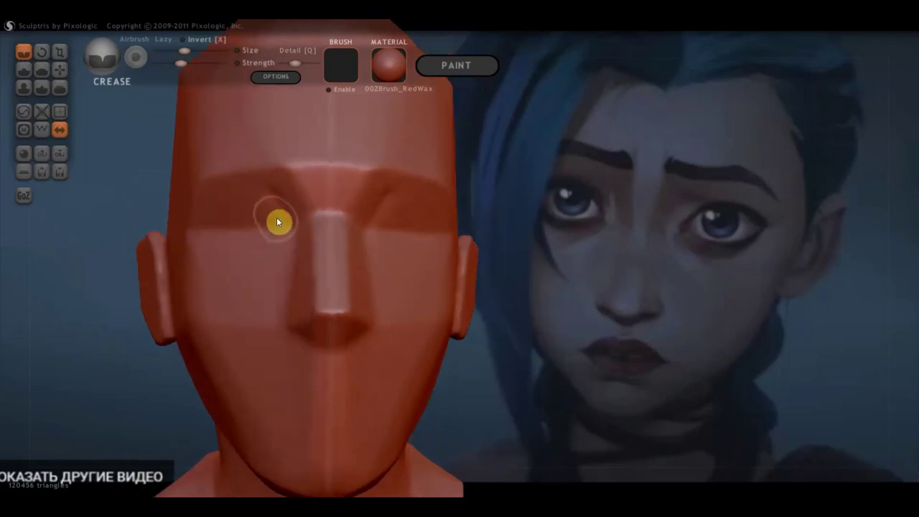
right_click_drag(297, 209, 308, 209)
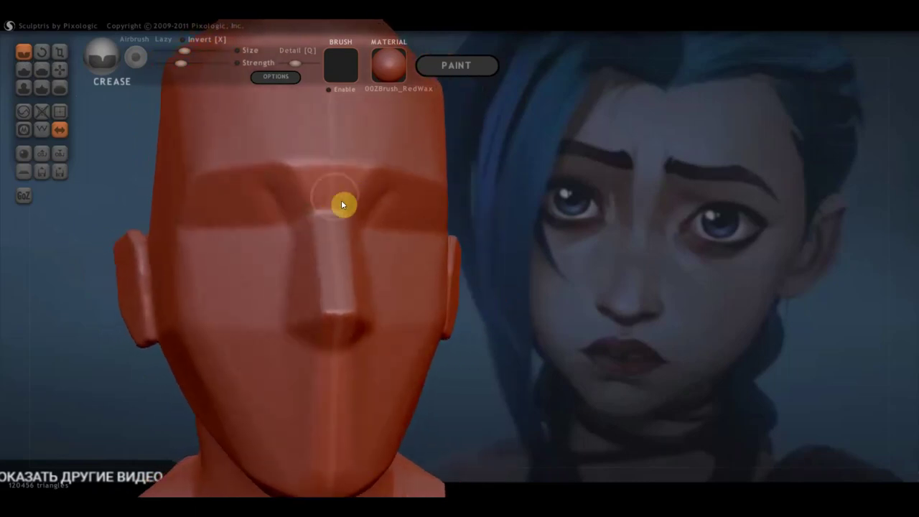
left_click(60, 68)
right_click_drag(275, 186, 290, 194)
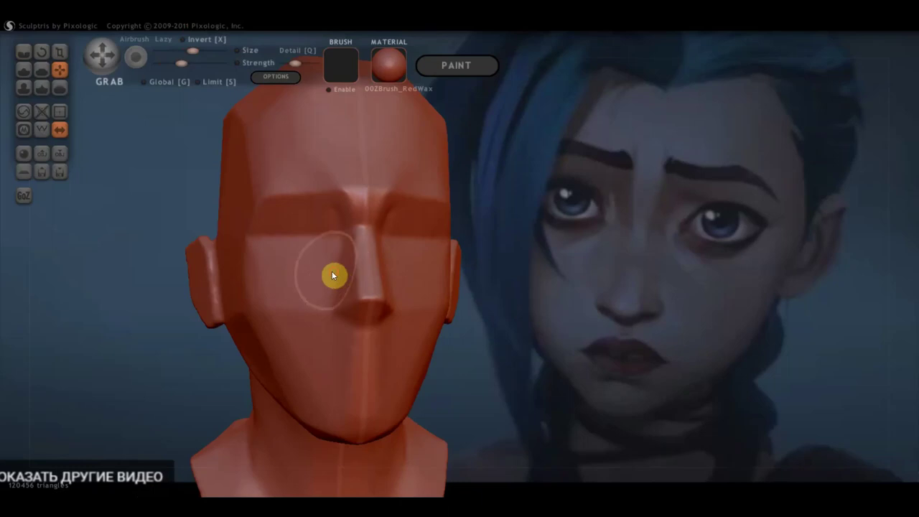
mouse_move(349, 277)
right_mouse_down()
mouse_move(360, 276)
mouse_move(334, 279)
right_mouse_up()
left_click(41, 68)
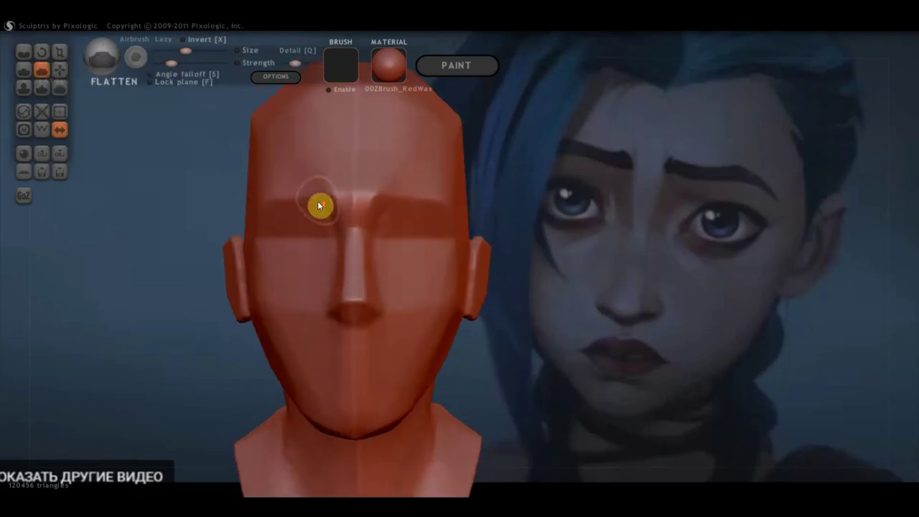
Flatten the raised nose bridge between the brows and orbit toward profile to check it.
scroll(316, 204, "up", 2)
mouse_move(307, 219)
left_mouse_down()
mouse_move(324, 180)
mouse_move(343, 165)
mouse_move(269, 144)
mouse_move(255, 127)
mouse_move(292, 195)
left_mouse_up()
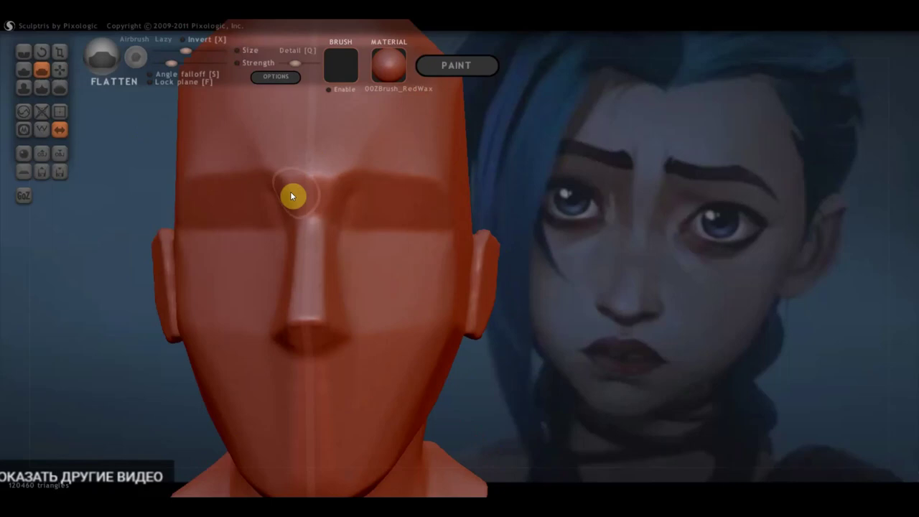
right_click_drag(324, 203, 273, 199)
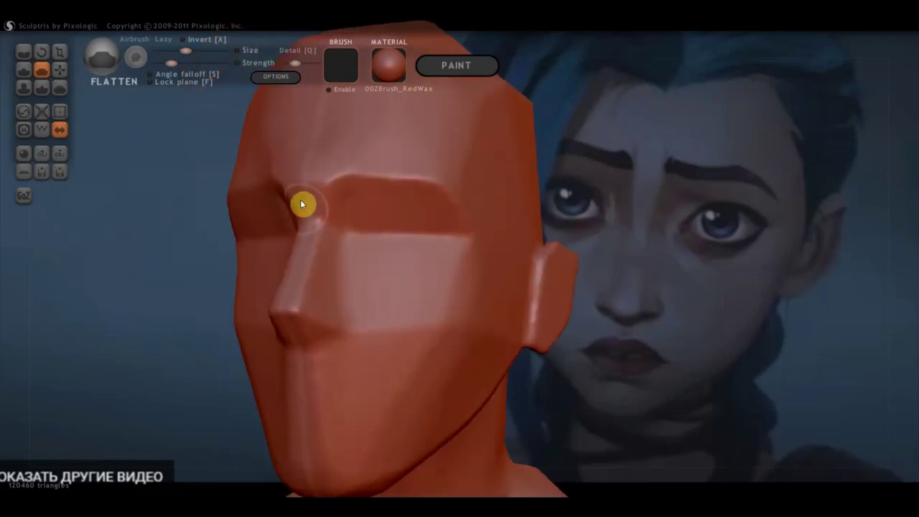
mouse_move(314, 246)
right_mouse_down()
mouse_move(324, 246)
mouse_move(240, 256)
right_mouse_up()
left_click(60, 69)
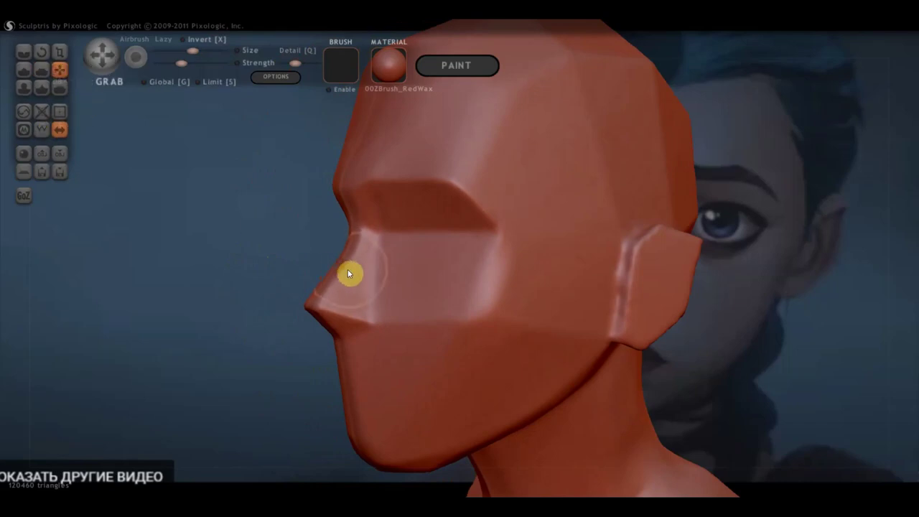
mouse_move(347, 270)
right_mouse_down()
mouse_move(393, 292)
mouse_move(470, 281)
right_mouse_up()
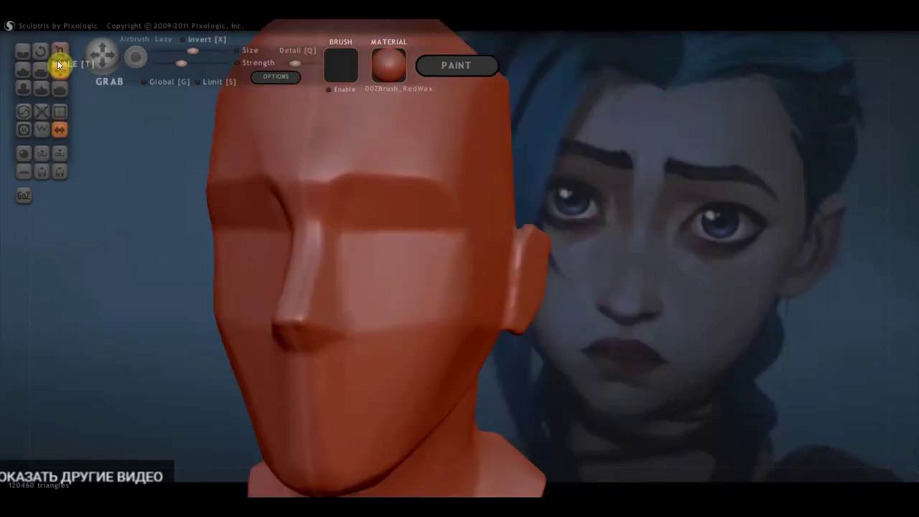
Crease along the left side of the nose bridge and between the eyes.
left_click(23, 52)
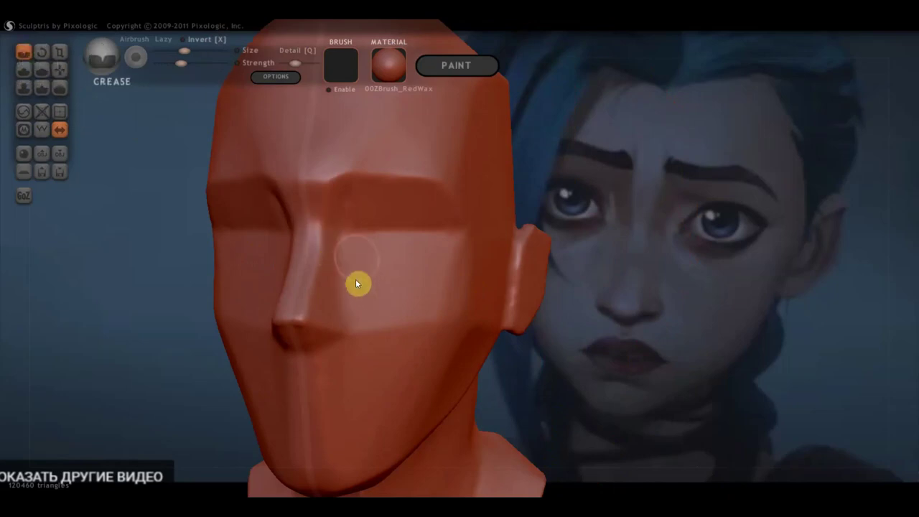
mouse_move(370, 270)
right_mouse_down()
mouse_move(344, 265)
mouse_move(383, 226)
right_mouse_up()
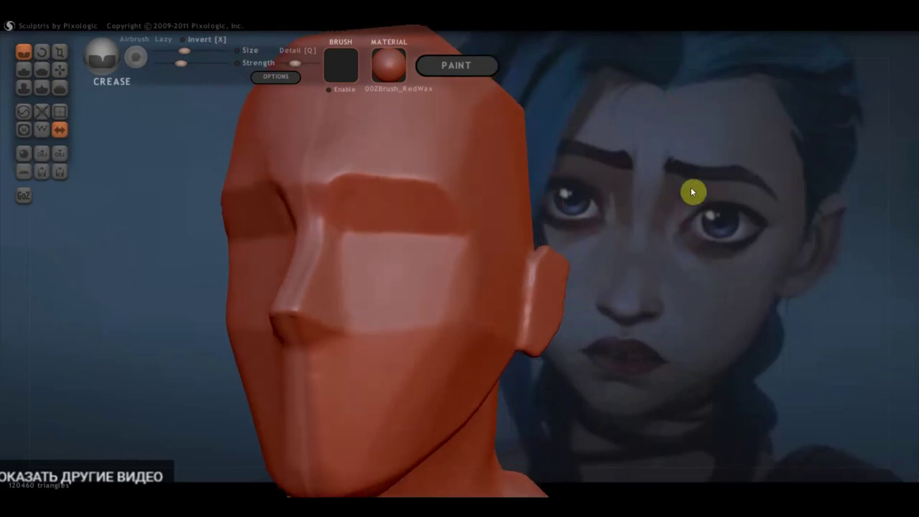
right_click_drag(526, 228, 475, 254)
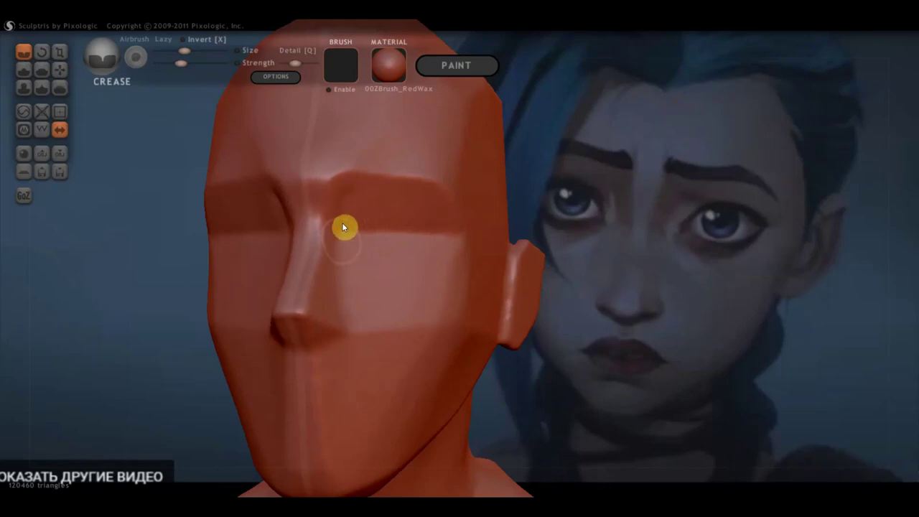
left_click_drag(334, 240, 334, 204)
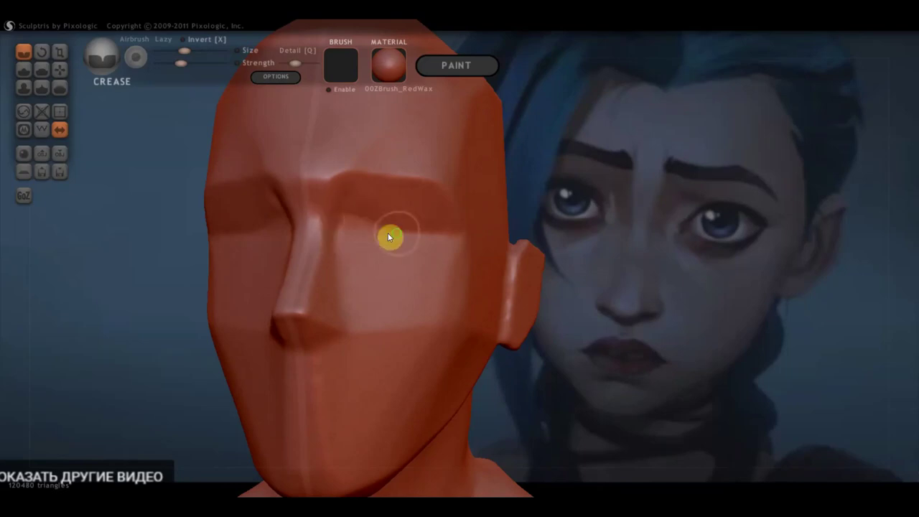
right_click_drag(388, 233, 406, 234)
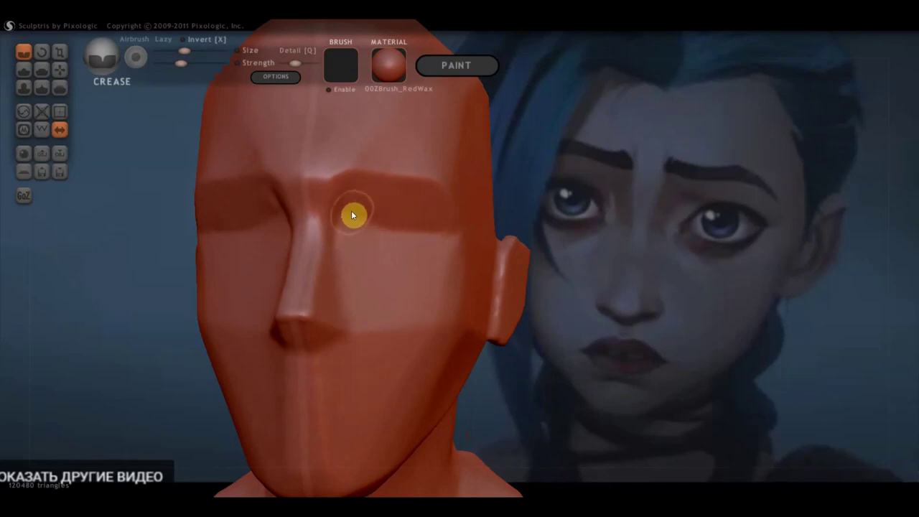
mouse_move(350, 210)
left_mouse_down()
mouse_move(394, 220)
mouse_move(352, 206)
mouse_move(386, 215)
mouse_move(343, 254)
mouse_move(380, 217)
mouse_move(349, 232)
mouse_move(340, 254)
mouse_move(371, 221)
left_mouse_up()
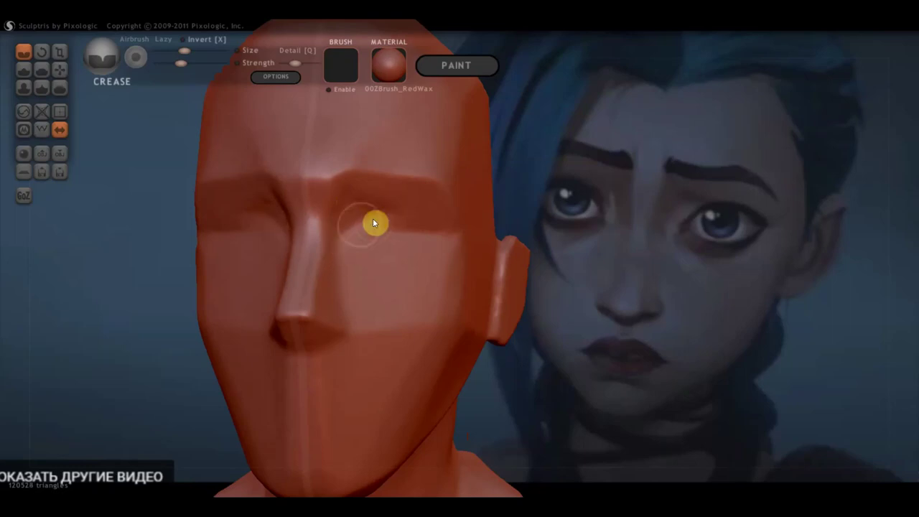
Rework the inner brow with creases and add short creases along the nose sides.
scroll(376, 227, "up", 2)
scroll(333, 217, "up", 2)
mouse_move(273, 170)
left_mouse_down()
mouse_move(265, 213)
mouse_move(273, 175)
mouse_move(307, 174)
mouse_move(267, 163)
mouse_move(271, 185)
mouse_move(248, 256)
left_mouse_up()
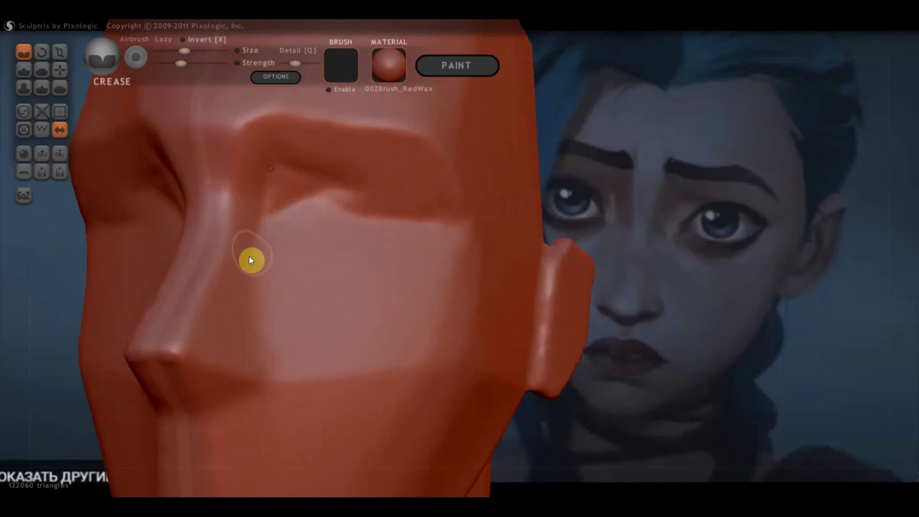
mouse_move(248, 255)
right_mouse_down()
mouse_move(294, 226)
mouse_move(251, 201)
right_mouse_up()
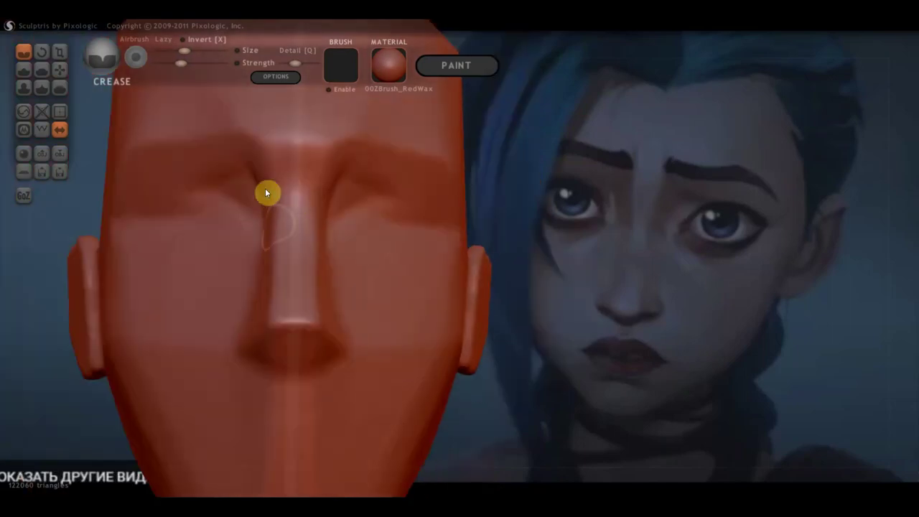
mouse_move(363, 256)
right_mouse_down()
mouse_move(205, 275)
mouse_move(402, 299)
mouse_move(384, 297)
right_mouse_up()
mouse_move(355, 309)
left_mouse_down()
mouse_move(381, 325)
mouse_move(378, 349)
left_mouse_up()
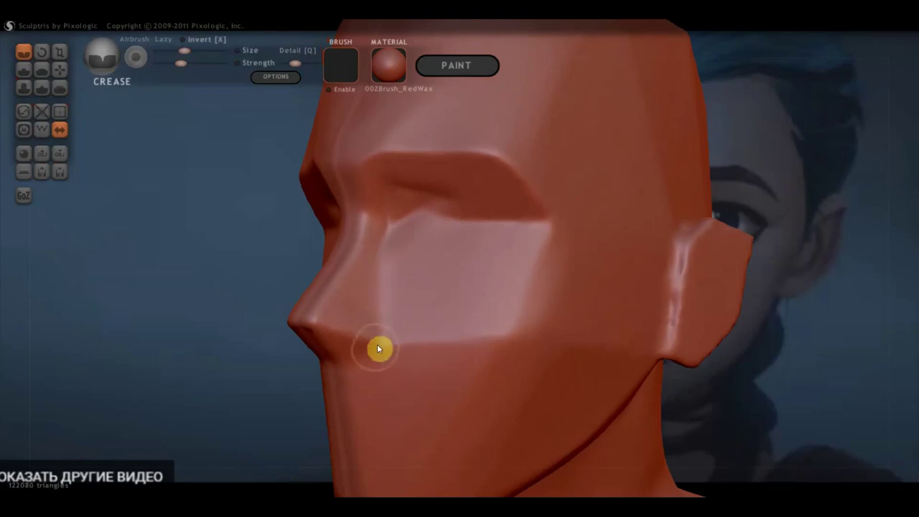
left_click_drag(347, 320, 366, 353)
mouse_move(372, 345)
right_mouse_down()
mouse_move(323, 352)
mouse_move(384, 338)
mouse_move(324, 342)
mouse_move(388, 375)
right_mouse_up()
mouse_move(435, 301)
right_mouse_down()
mouse_move(451, 314)
mouse_move(576, 308)
right_mouse_up()
Sculpt a small bump on the chin and check the head from front and top.
scroll(573, 314, "down", 2)
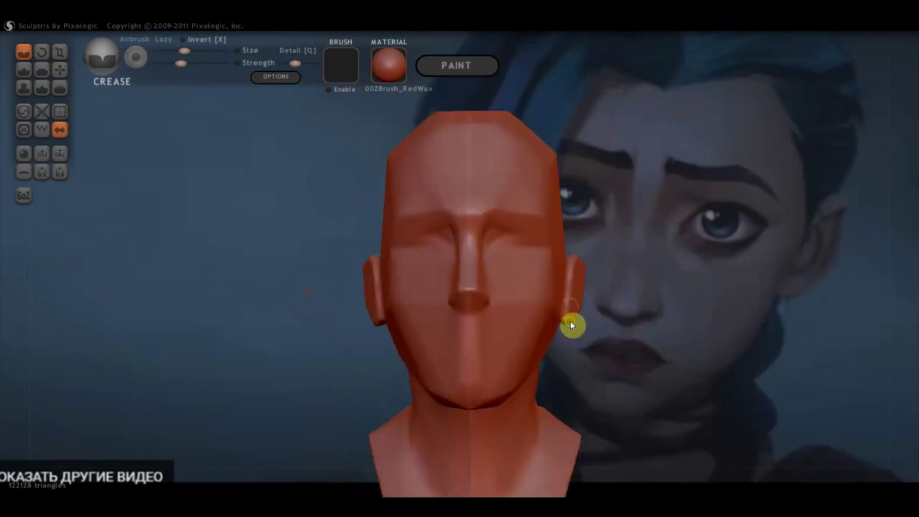
middle_click_drag(571, 320, 525, 286)
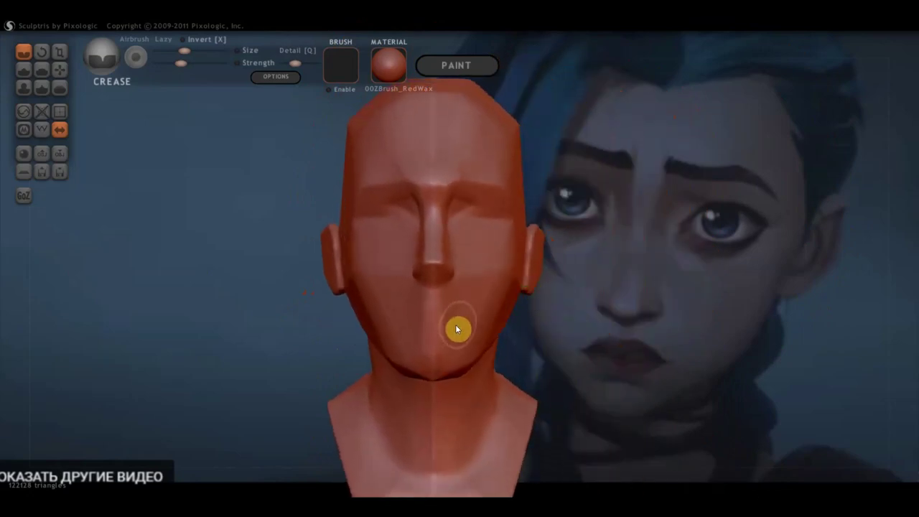
left_click_drag(467, 323, 432, 322)
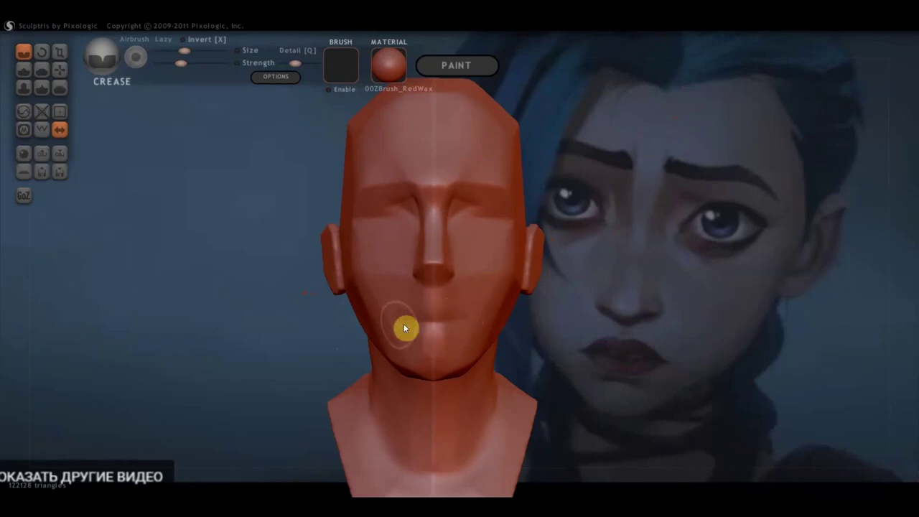
middle_click_drag(456, 324, 462, 324)
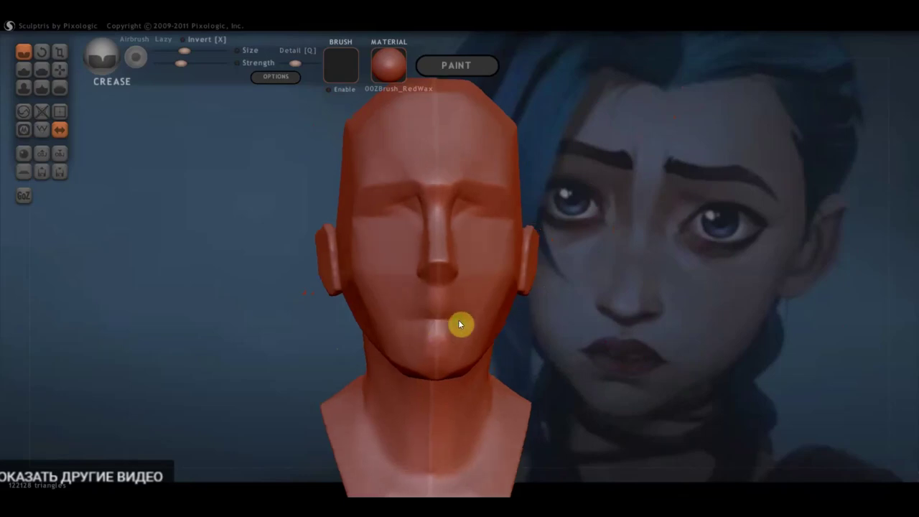
mouse_move(428, 234)
right_mouse_down()
mouse_move(437, 236)
mouse_move(377, 212)
right_mouse_up()
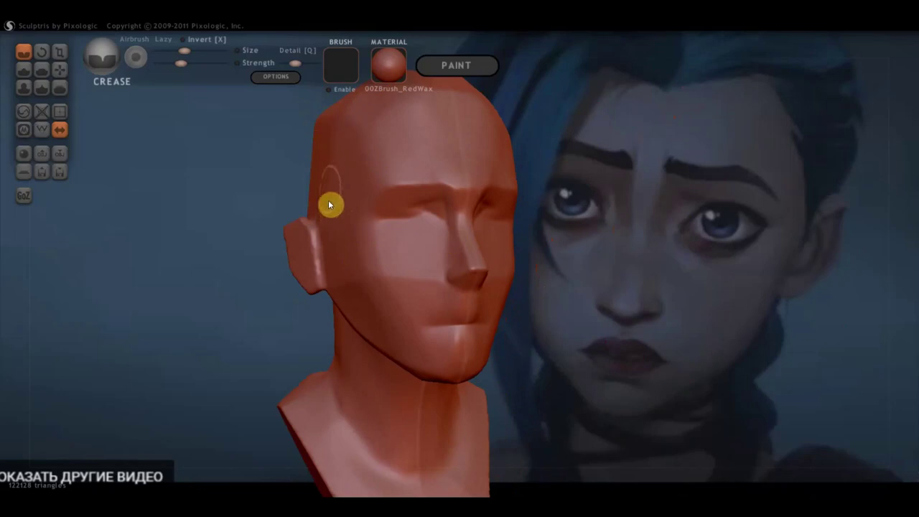
mouse_move(334, 170)
right_mouse_down("shift")
mouse_move(293, 205)
mouse_move(571, 238)
mouse_move(558, 222)
right_mouse_up("shift")
right_click_drag(385, 191, 581, 209, "shift")
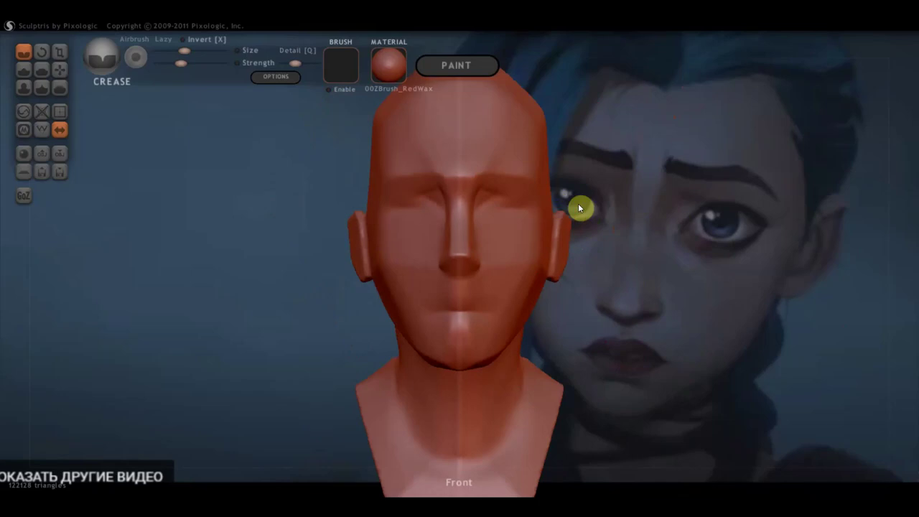
mouse_move(250, 169)
right_mouse_down()
mouse_move(290, 197)
mouse_move(311, 245)
right_mouse_up()
With Grab, pull the ear outward, then reshape it smaller and narrower.
left_click(62, 71)
mouse_move(278, 189)
right_mouse_down()
mouse_move(309, 218)
mouse_move(320, 198)
mouse_move(495, 103)
mouse_move(514, 193)
mouse_move(493, 220)
right_mouse_up()
mouse_move(499, 225)
left_mouse_down()
mouse_move(477, 245)
mouse_move(489, 259)
left_mouse_up()
mouse_move(489, 258)
right_mouse_down()
mouse_move(215, 257)
mouse_move(191, 266)
right_mouse_up()
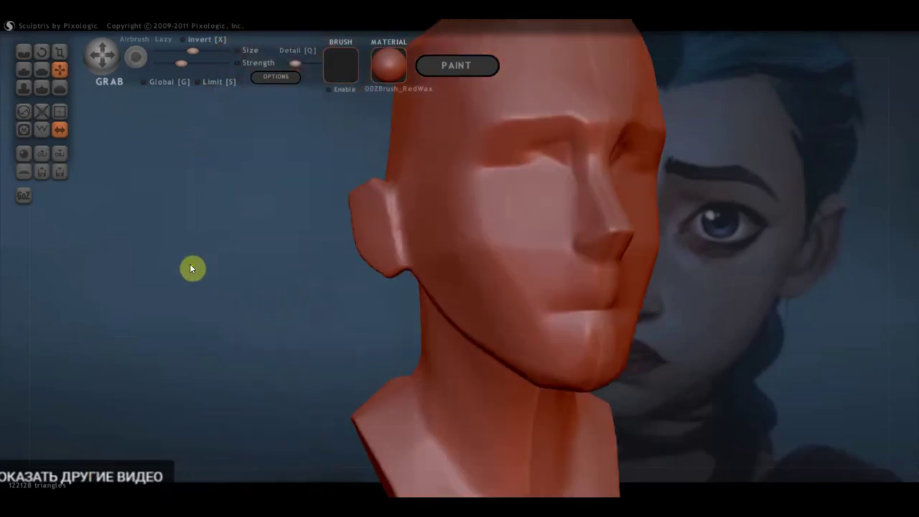
left_click_drag(360, 196, 349, 168)
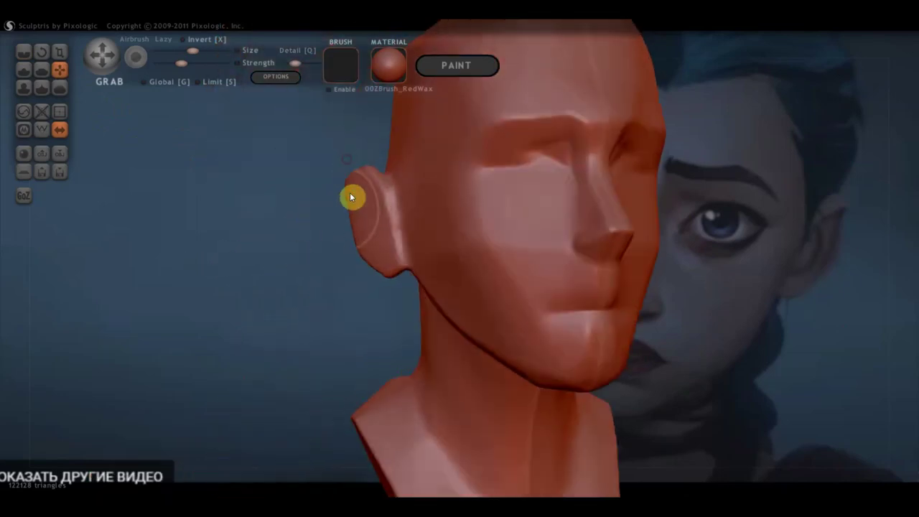
mouse_move(353, 219)
left_mouse_down()
mouse_move(338, 213)
mouse_move(353, 208)
mouse_move(351, 193)
mouse_move(361, 184)
mouse_move(375, 195)
mouse_move(385, 180)
mouse_move(366, 178)
mouse_move(366, 168)
left_mouse_up()
mouse_move(366, 168)
right_mouse_down()
mouse_move(359, 186)
mouse_move(303, 186)
right_mouse_up()
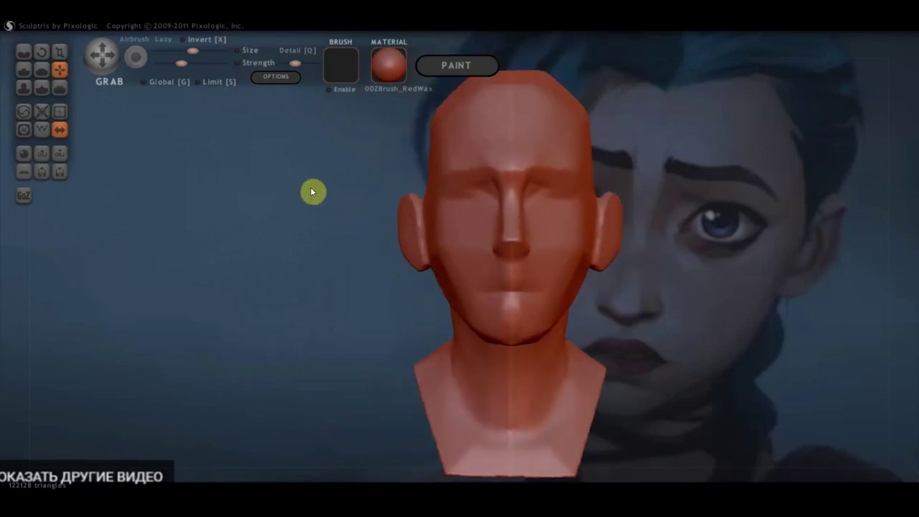
right_click_drag(380, 191, 403, 189)
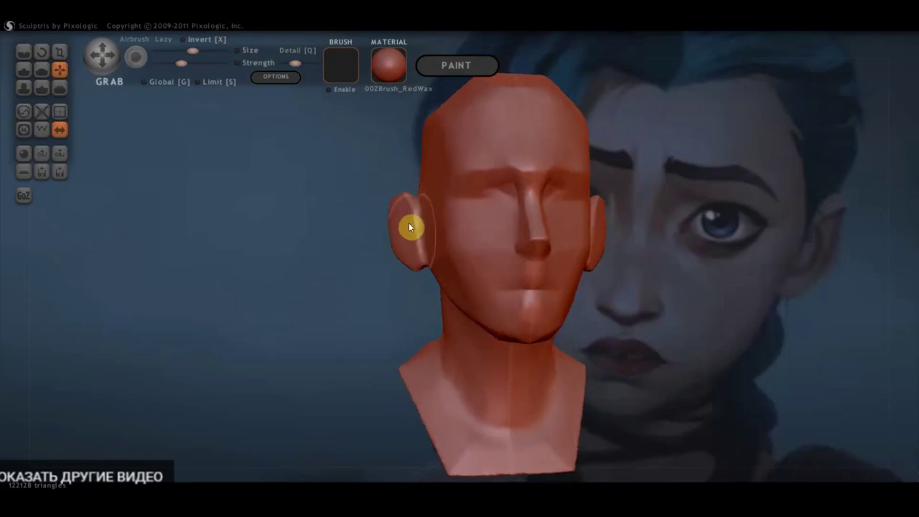
left_click_drag(417, 240, 426, 227)
mouse_move(427, 228)
right_mouse_down()
mouse_move(332, 237)
mouse_move(607, 249)
right_mouse_up()
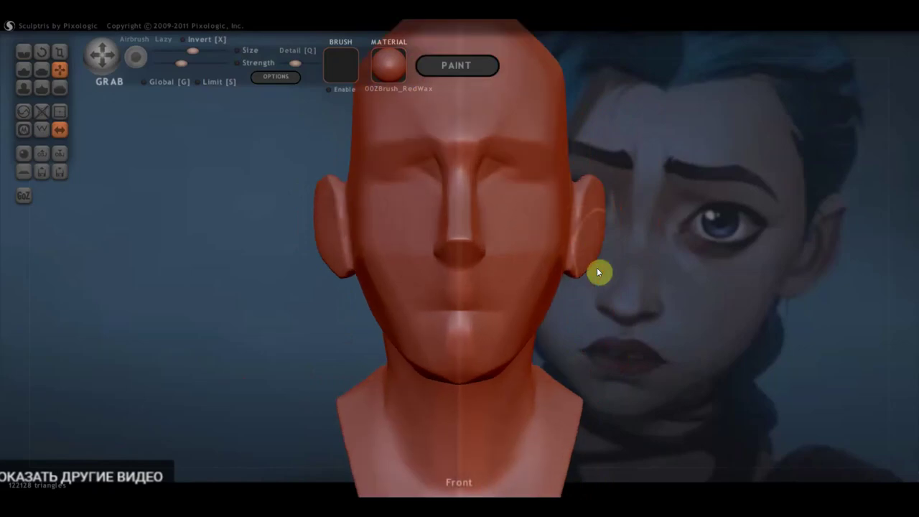
Pull the squarish chin into a rounder shape and line the head up front-on.
scroll(553, 336, "down", 1)
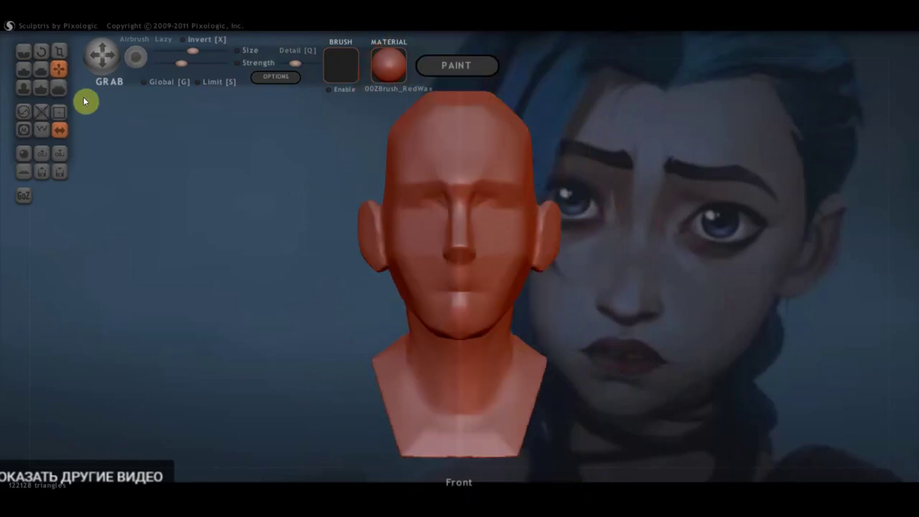
mouse_move(366, 337)
left_mouse_down()
mouse_move(414, 339)
mouse_move(395, 320)
mouse_move(419, 328)
mouse_move(401, 321)
left_mouse_up()
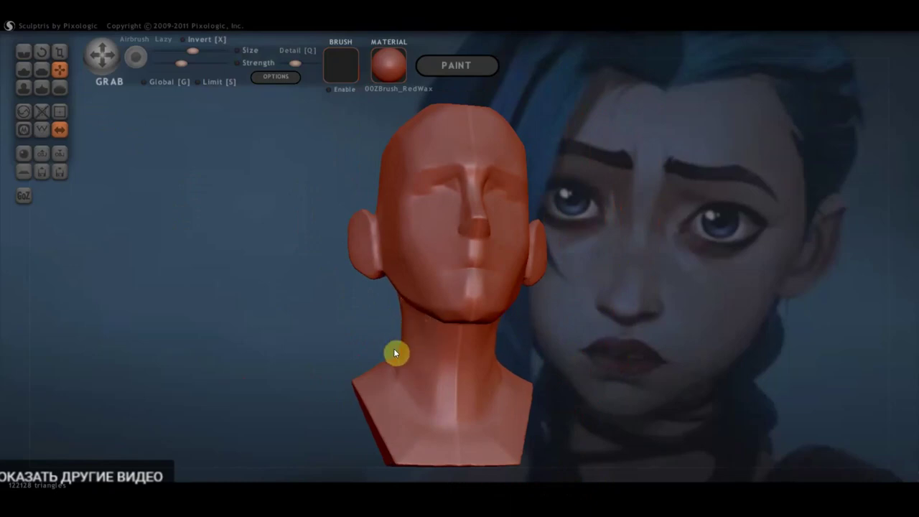
mouse_move(412, 351)
right_mouse_down()
mouse_move(436, 376)
mouse_move(596, 329)
right_mouse_up()
scroll(504, 304, "up", 3)
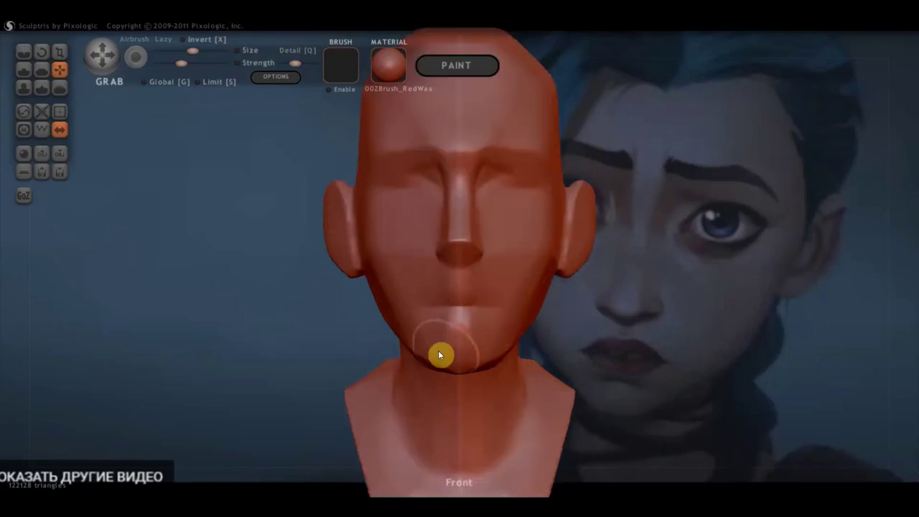
mouse_move(450, 367)
right_mouse_down()
mouse_move(405, 385)
mouse_move(418, 371)
right_mouse_up()
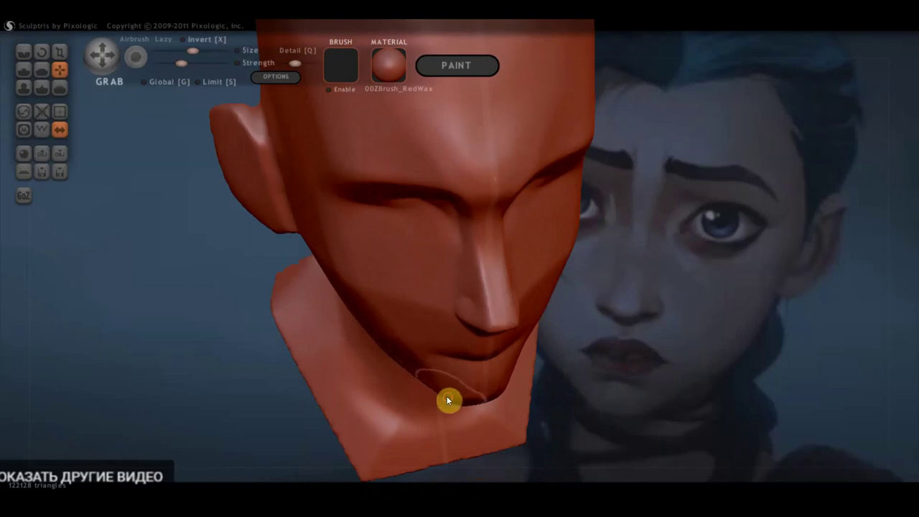
mouse_move(449, 391)
right_mouse_down()
mouse_move(430, 376)
mouse_move(436, 271)
mouse_move(418, 383)
mouse_move(406, 340)
right_mouse_up()
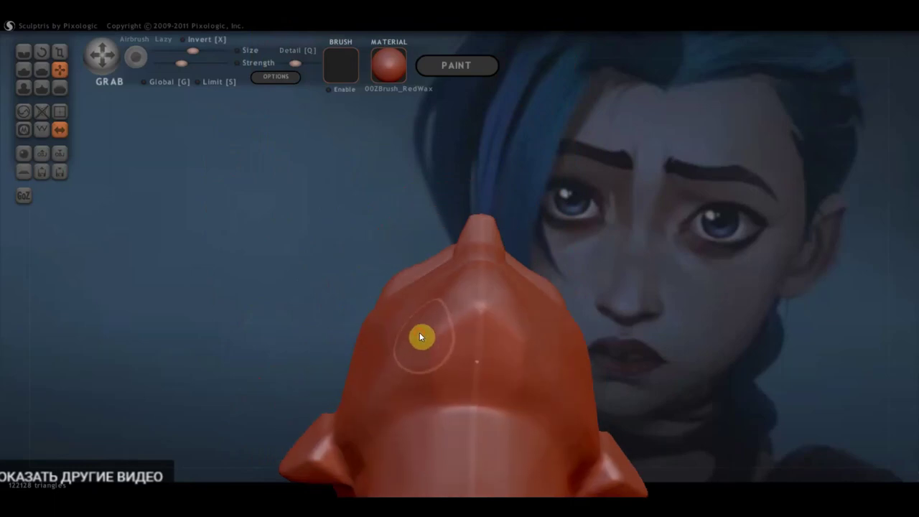
right_click_drag(421, 335, 455, 444)
mouse_move(456, 379)
left_mouse_down()
mouse_move(435, 395)
mouse_move(450, 396)
mouse_move(451, 371)
left_mouse_up()
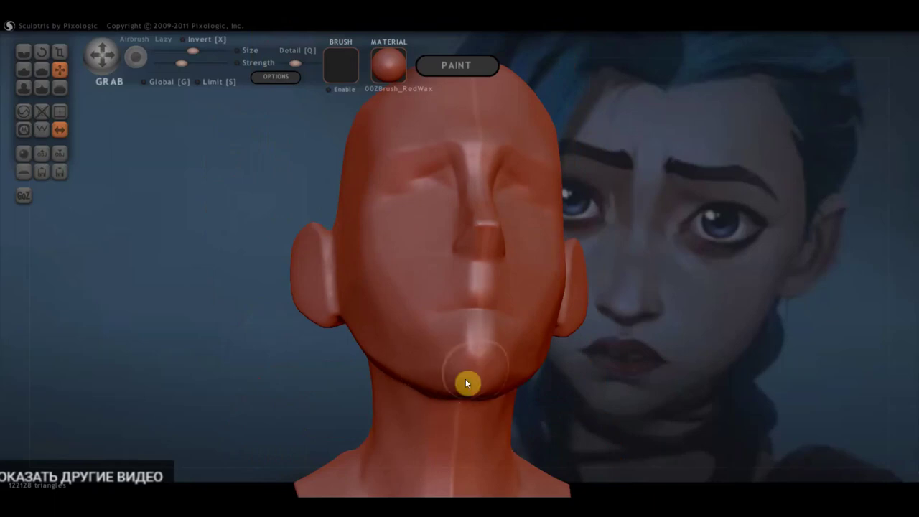
right_click_drag(466, 379, 615, 364)
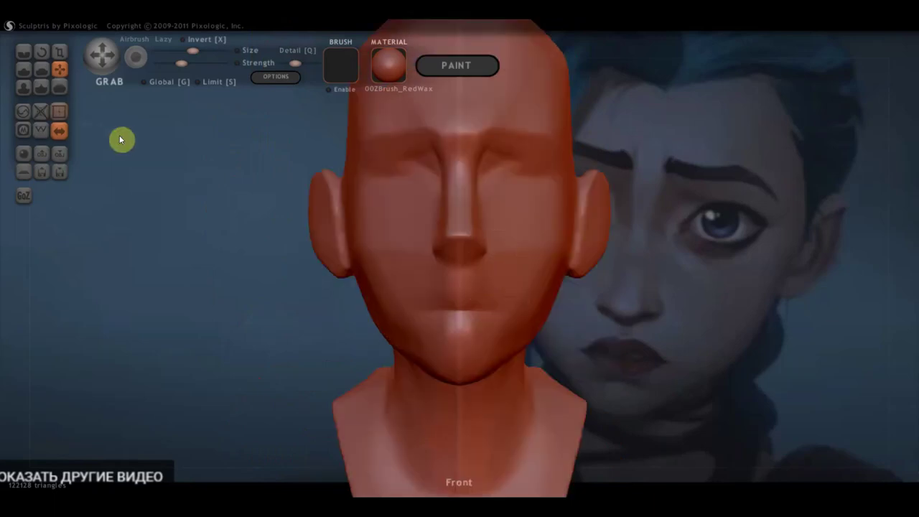
Crease a line down the centre of the chin.
left_click(24, 53)
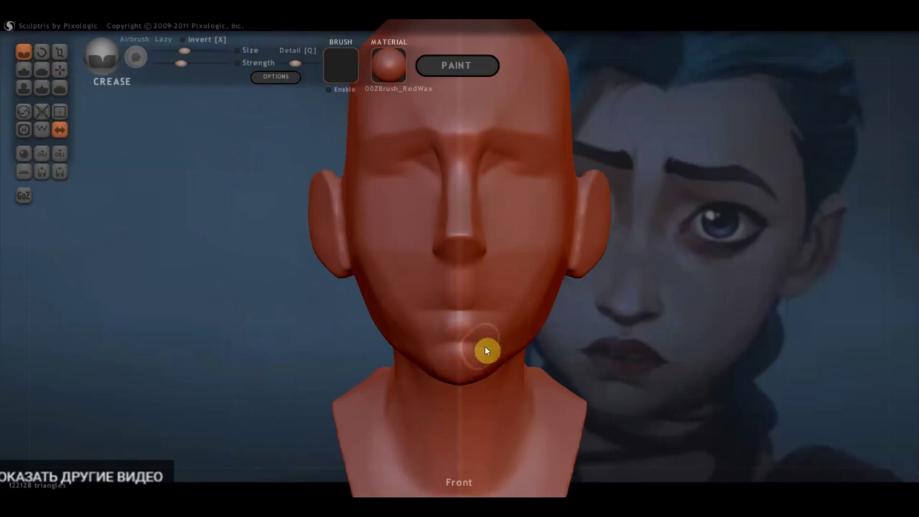
left_click_drag(452, 342, 456, 344)
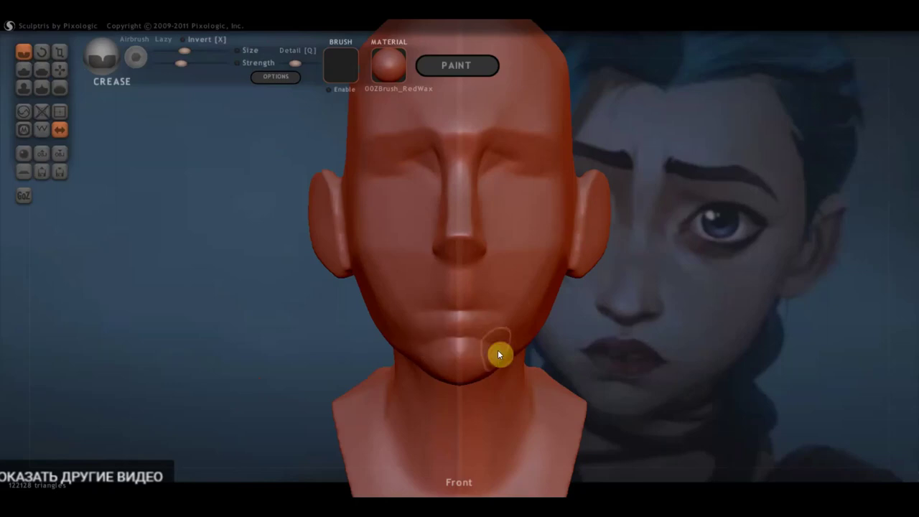
mouse_move(451, 335)
right_mouse_down()
mouse_move(494, 353)
mouse_move(607, 361)
mouse_move(440, 360)
mouse_move(395, 343)
mouse_move(523, 342)
mouse_move(585, 321)
mouse_move(539, 300)
right_mouse_up()
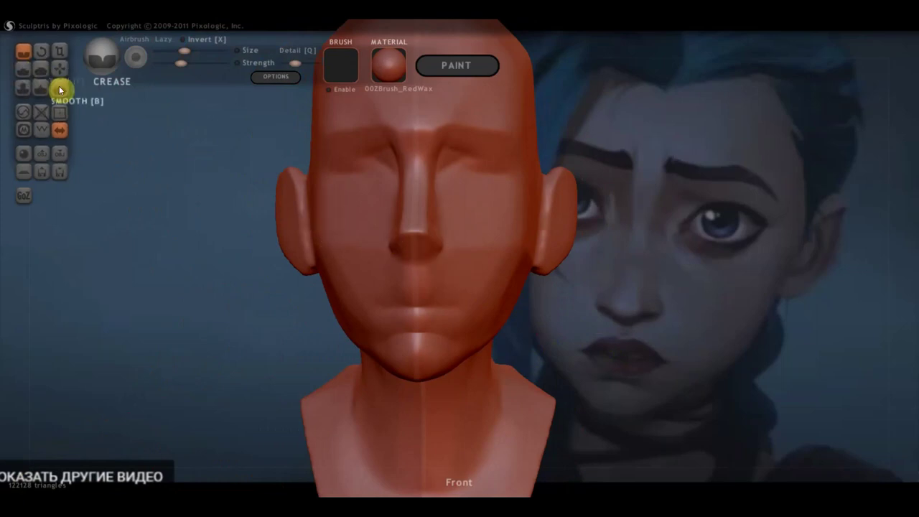
Build up an upper-lip ridge with the Draw brush in Clay mode at lower strength.
left_click(24, 70)
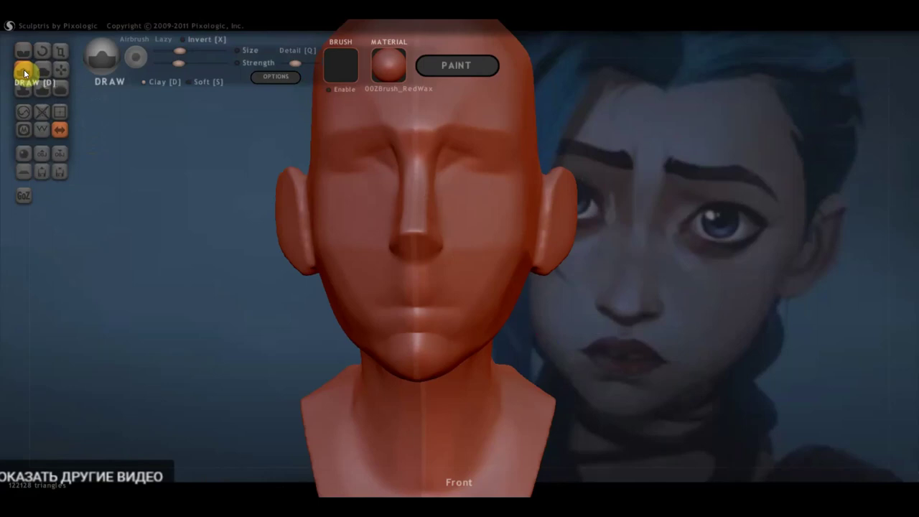
left_click(147, 82)
scroll(424, 315, "up", 2)
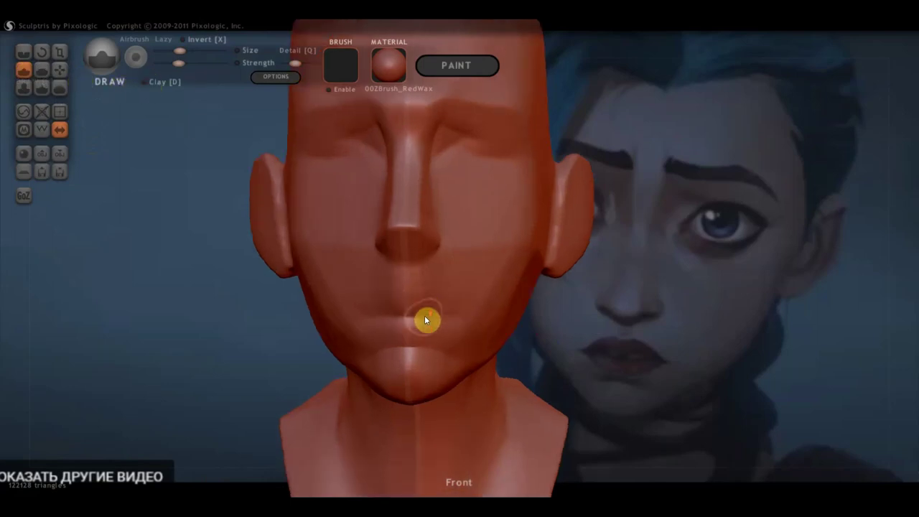
mouse_move(454, 336)
left_mouse_down()
mouse_move(363, 331)
mouse_move(451, 331)
left_mouse_up()
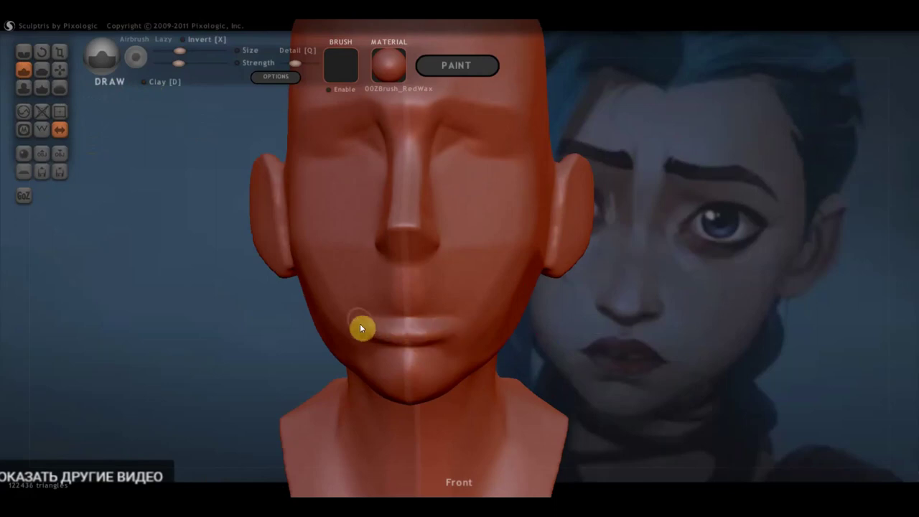
left_click_drag(179, 63, 171, 64)
right_click_drag(429, 317, 421, 259)
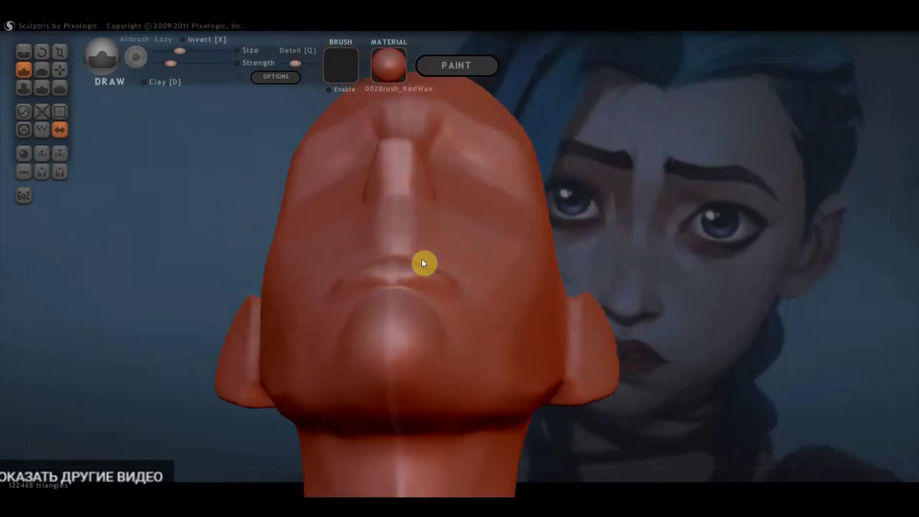
Flatten the lips and left mouth corner, checking them from below.
left_click(41, 70)
scroll(374, 283, "up", 2)
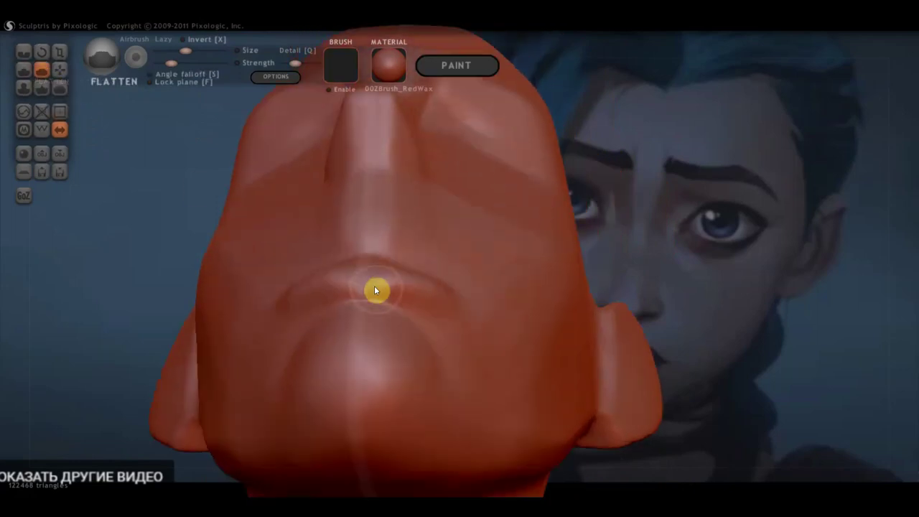
mouse_move(379, 292)
left_mouse_down()
mouse_move(288, 318)
mouse_move(345, 301)
mouse_move(419, 324)
mouse_move(291, 311)
mouse_move(383, 306)
mouse_move(351, 300)
left_mouse_up()
mouse_move(362, 326)
right_mouse_down()
mouse_move(400, 388)
mouse_move(510, 400)
mouse_move(445, 359)
mouse_move(499, 365)
mouse_move(413, 324)
right_mouse_up()
left_click_drag(423, 321, 380, 321)
right_click_drag(436, 323, 393, 240)
mouse_move(393, 240)
left_mouse_down()
mouse_move(331, 232)
mouse_move(386, 230)
mouse_move(255, 251)
left_mouse_up()
mouse_move(345, 223)
left_mouse_down()
mouse_move(411, 254)
mouse_move(323, 220)
left_mouse_up()
right_click_drag(323, 220, 291, 212)
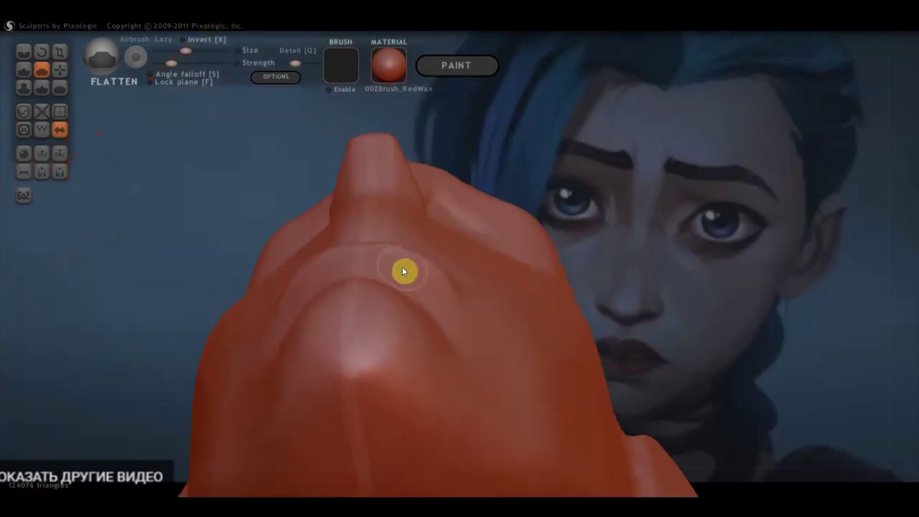
right_click_drag(405, 269, 287, 310)
mouse_move(436, 331)
right_mouse_down()
mouse_move(472, 397)
mouse_move(421, 393)
right_mouse_up()
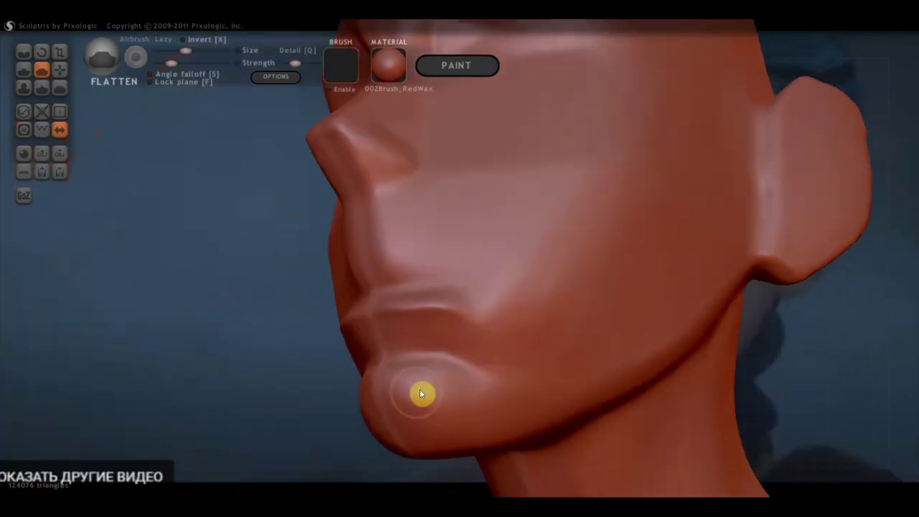
Flatten and reshape the chin, checking it in profile and from below.
mouse_move(391, 389)
left_mouse_down()
mouse_move(457, 414)
mouse_move(450, 400)
mouse_move(414, 388)
mouse_move(431, 434)
left_mouse_up()
right_click_drag(431, 434, 353, 426)
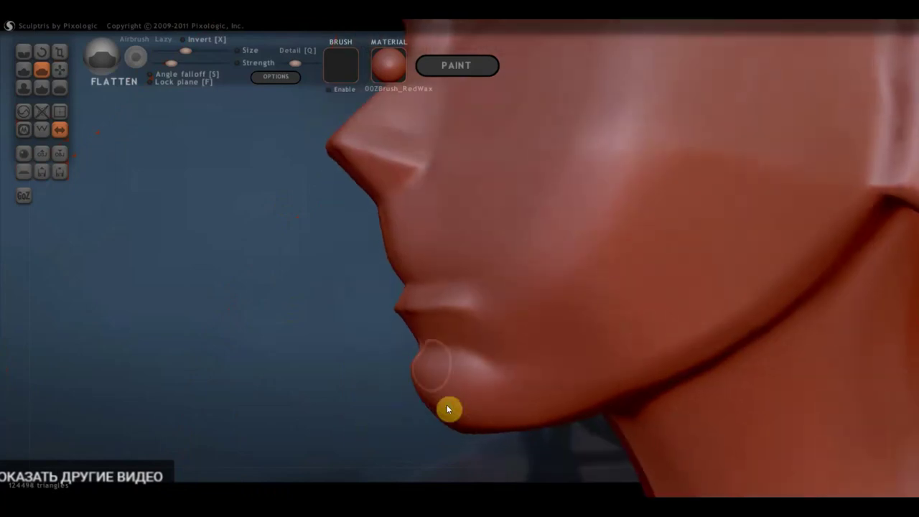
mouse_move(435, 410)
right_mouse_down()
mouse_move(410, 400)
mouse_move(477, 378)
mouse_move(554, 378)
mouse_move(542, 283)
right_mouse_up()
mouse_move(520, 357)
right_mouse_down()
mouse_move(596, 416)
mouse_move(696, 357)
right_mouse_up()
mouse_move(681, 238)
right_mouse_down()
mouse_move(658, 303)
mouse_move(683, 275)
mouse_move(667, 335)
mouse_move(646, 353)
mouse_move(634, 339)
right_mouse_up()
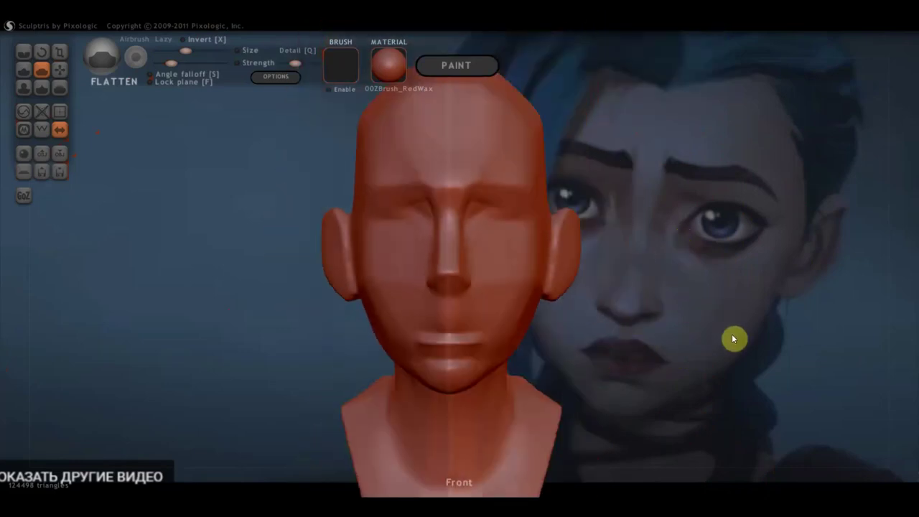
mouse_move(408, 304)
right_mouse_down()
mouse_move(400, 313)
mouse_move(461, 320)
mouse_move(424, 314)
right_mouse_up()
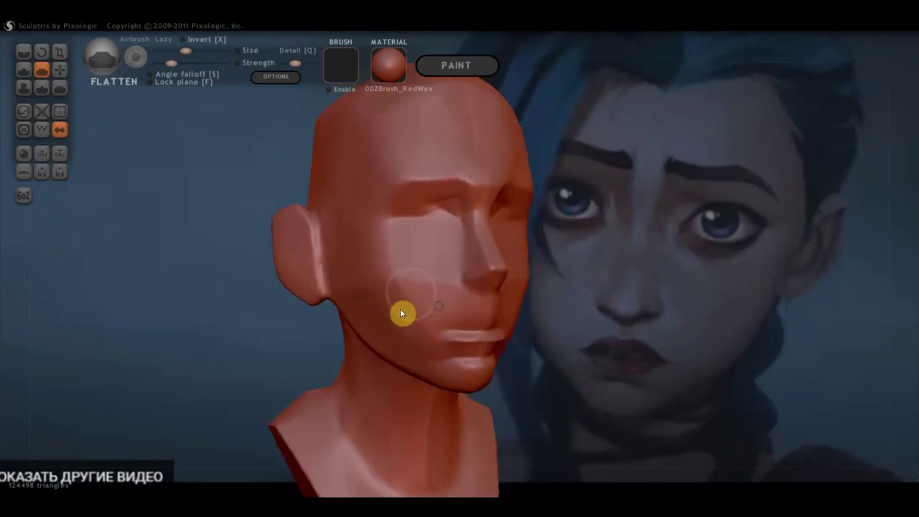
Deepen the crease along the mouth line between the upper and lower lips.
left_click(24, 53)
scroll(338, 278, "up", 3)
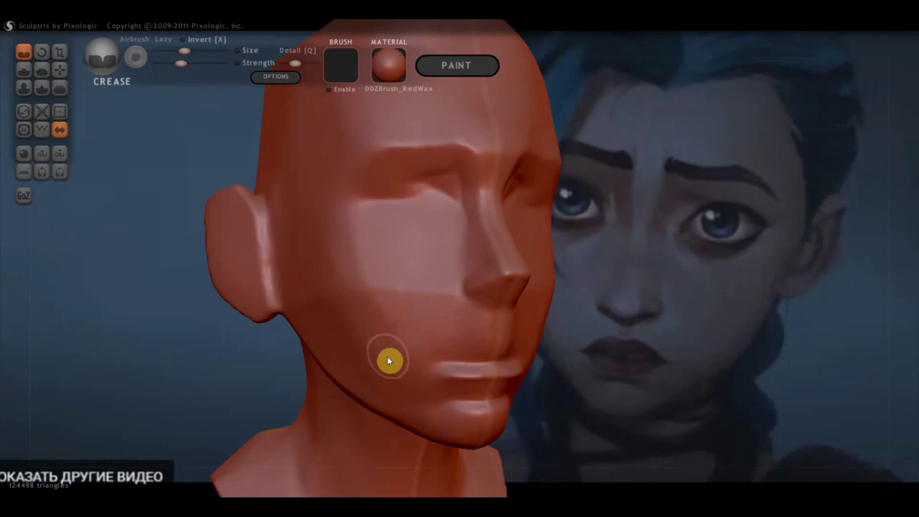
left_click_drag(668, 334, 652, 334, "shift")
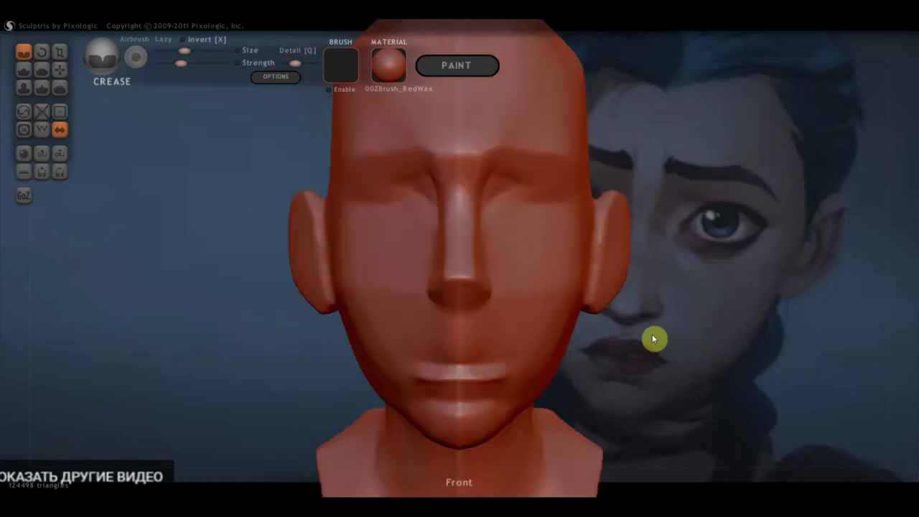
right_click_drag(490, 298, 491, 289)
scroll(495, 355, "up", 2)
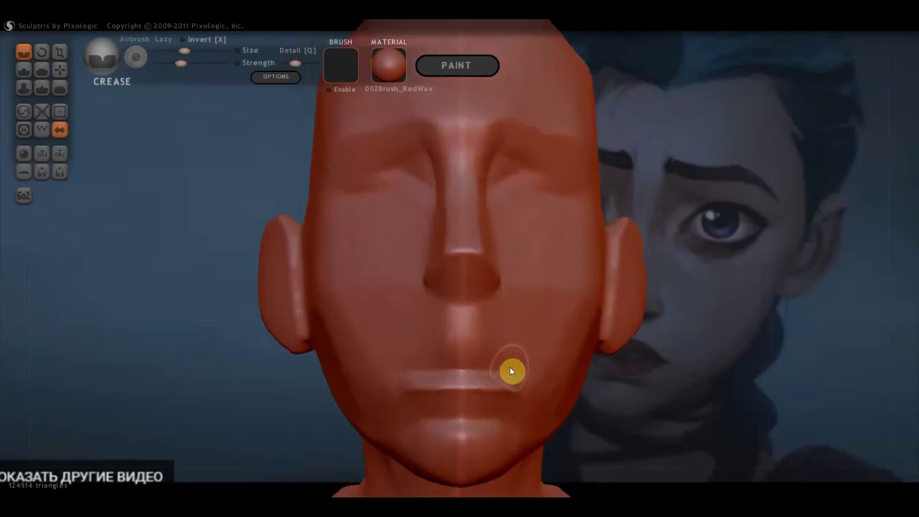
mouse_move(477, 359)
left_mouse_down()
mouse_move(431, 364)
mouse_move(505, 374)
mouse_move(441, 360)
left_mouse_up()
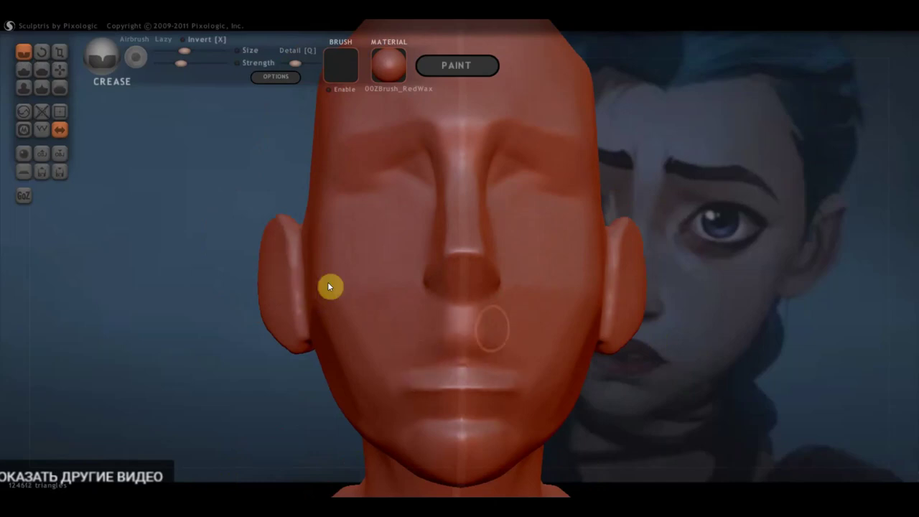
Build up a small bump above the lips and carve a nostril dent.
left_click(23, 71)
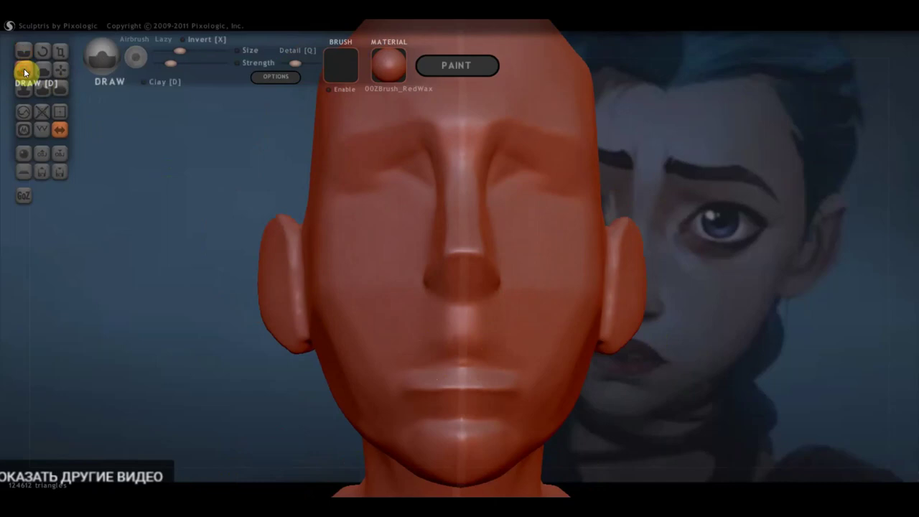
scroll(418, 325, "up", 2)
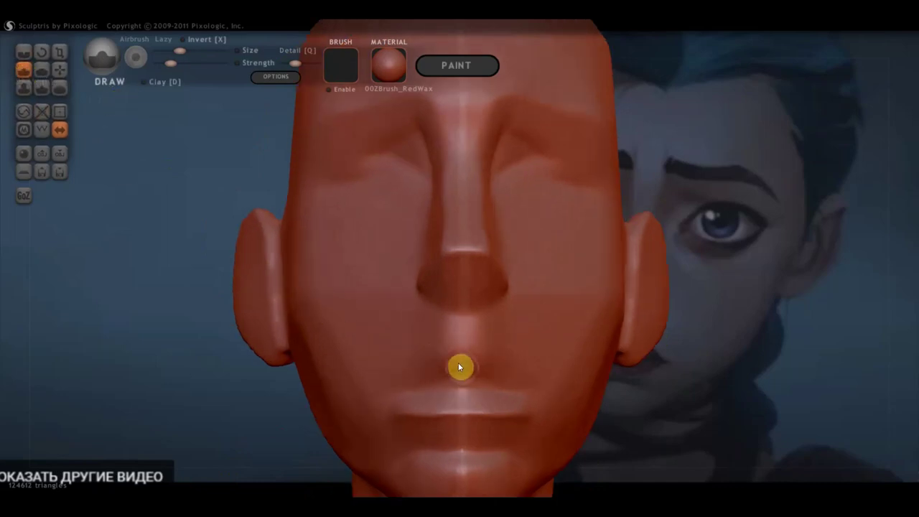
mouse_move(457, 364)
left_mouse_down()
mouse_move(424, 366)
mouse_move(439, 357)
mouse_move(378, 388)
left_mouse_up()
right_click_drag(451, 373, 450, 376)
left_click_drag(450, 372, 463, 383)
mouse_move(455, 375)
right_mouse_down()
mouse_move(478, 383)
mouse_move(479, 328)
right_mouse_up()
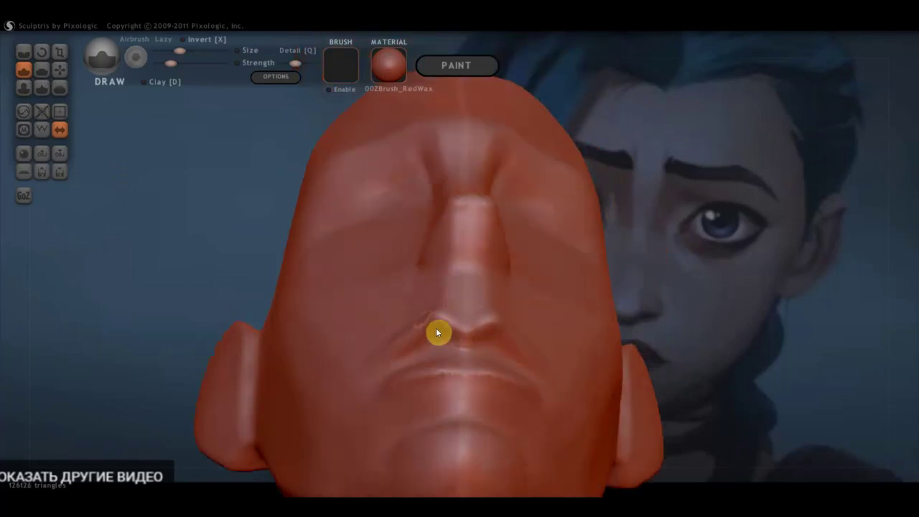
left_click(142, 83)
mouse_move(447, 328)
left_mouse_down()
mouse_move(470, 346)
mouse_move(426, 329)
mouse_move(431, 347)
mouse_move(401, 344)
mouse_move(388, 357)
mouse_move(431, 351)
left_mouse_up()
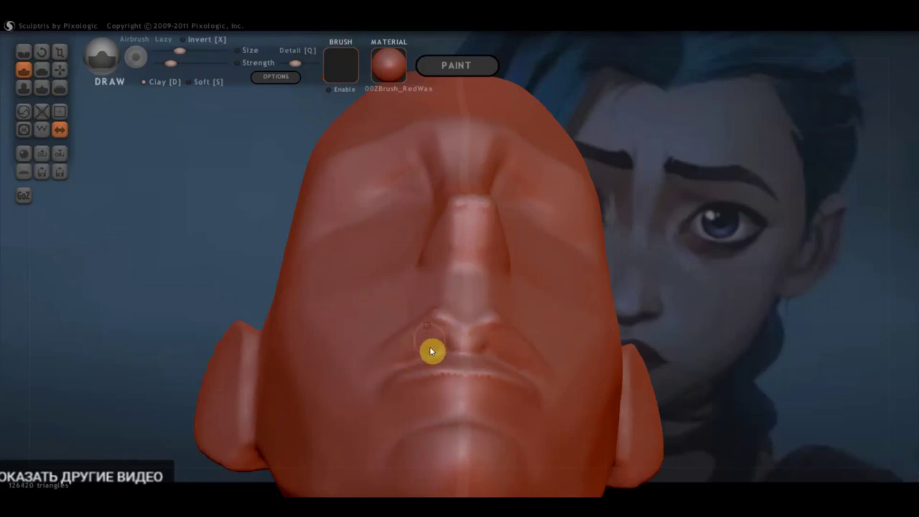
mouse_move(392, 352)
right_mouse_down()
mouse_move(415, 385)
mouse_move(408, 395)
mouse_move(466, 377)
mouse_move(618, 394)
right_mouse_up()
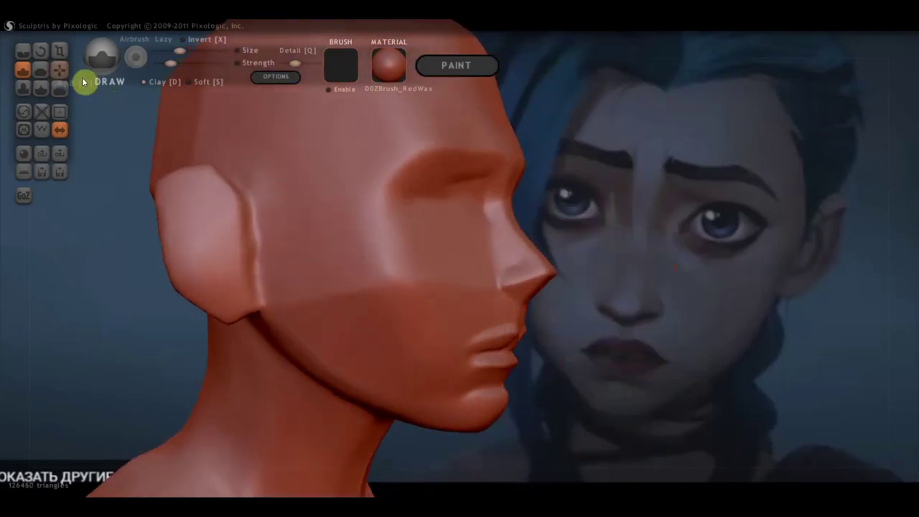
With Grab, pull the lips forward in the left profile view.
left_click(60, 70)
mouse_move(453, 320)
right_mouse_down()
mouse_move(627, 355)
mouse_move(662, 353)
mouse_move(652, 351)
right_mouse_up()
scroll(623, 347, "up", 5)
scroll(623, 347, "down", 3)
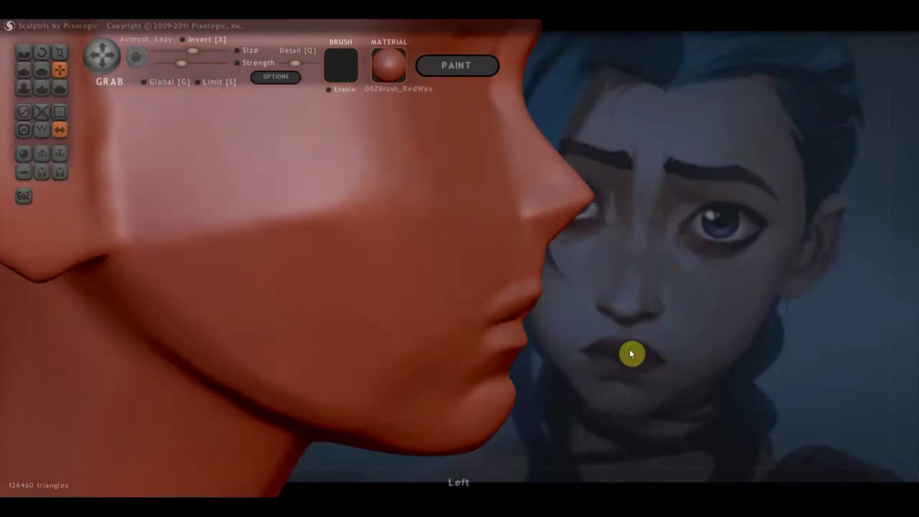
scroll(536, 234, "down", 2)
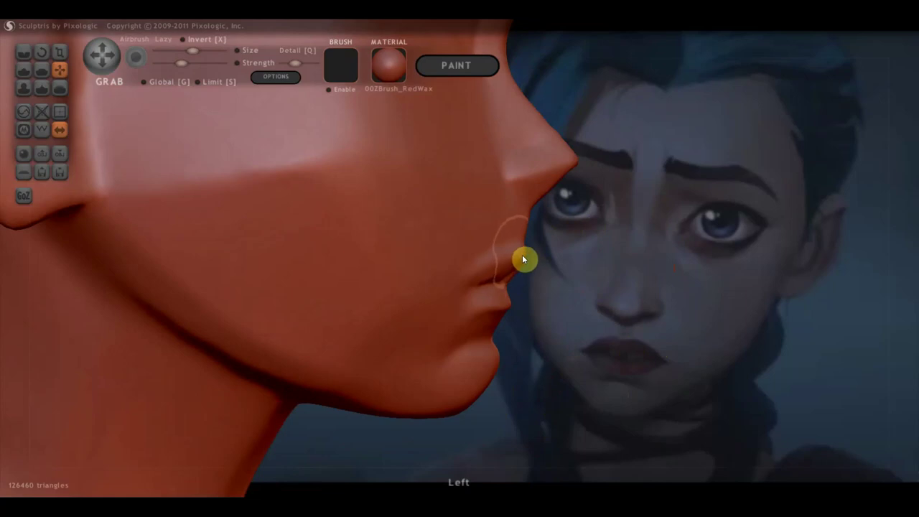
mouse_move(521, 260)
left_mouse_down()
mouse_move(562, 254)
mouse_move(390, 261)
left_mouse_up()
mouse_move(390, 261)
right_mouse_down()
mouse_move(355, 249)
mouse_move(404, 260)
right_mouse_up()
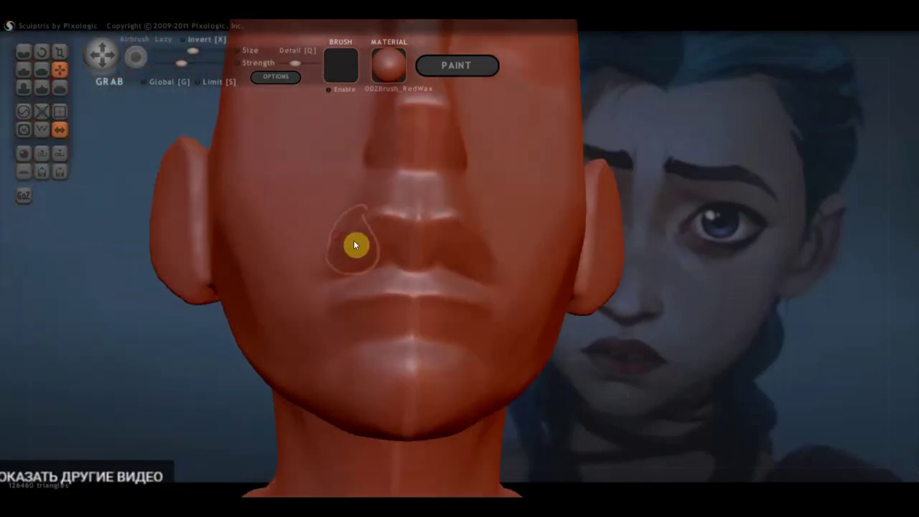
Push the lower lip into a fuller, forward-jutting shape.
right_click_drag(375, 266, 431, 343)
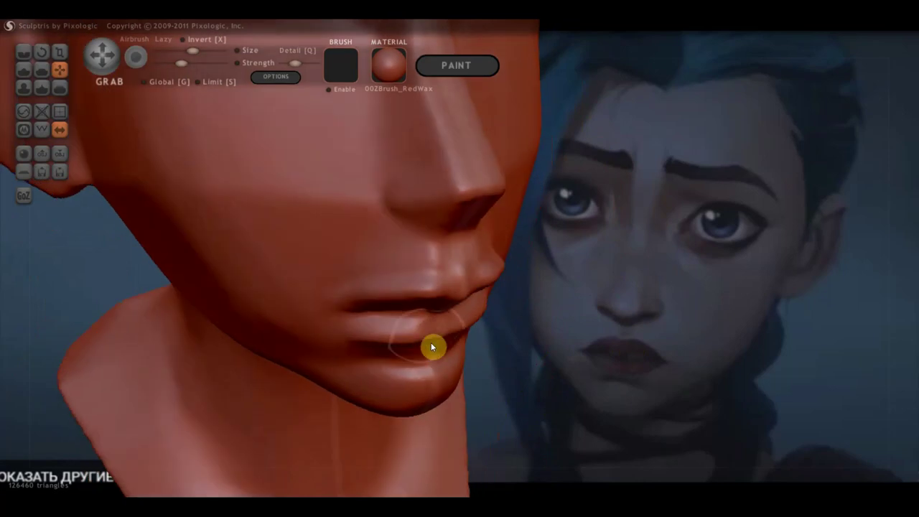
mouse_move(409, 346)
left_mouse_down()
mouse_move(399, 362)
mouse_move(390, 349)
mouse_move(441, 357)
mouse_move(404, 349)
left_mouse_up()
mouse_move(405, 349)
right_mouse_down()
mouse_move(396, 297)
mouse_move(476, 302)
right_mouse_up()
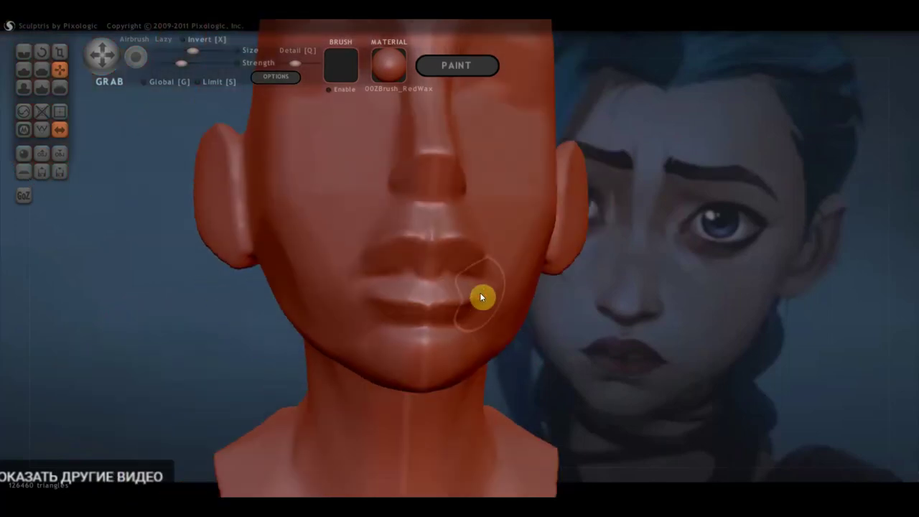
left_click(42, 70)
mouse_move(389, 216)
right_mouse_down()
mouse_move(385, 246)
mouse_move(426, 260)
right_mouse_up()
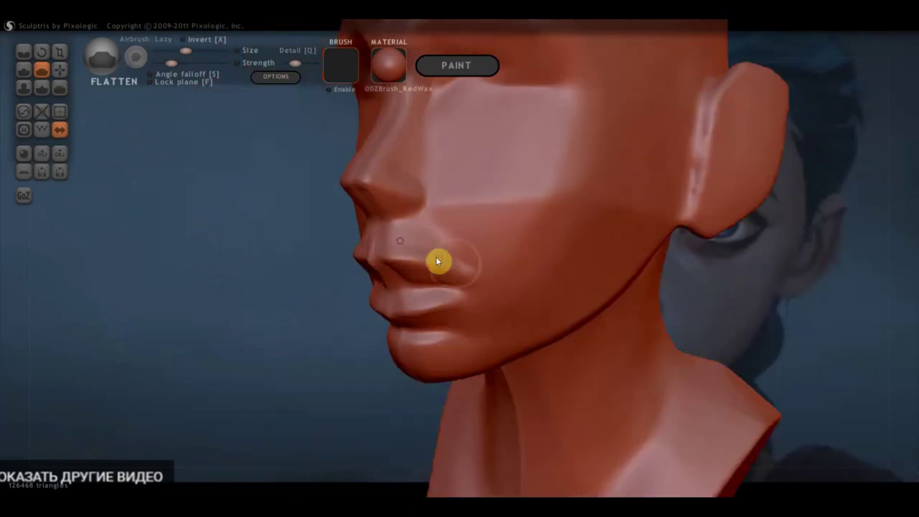
Flatten the cheek planes beside the nose, ending on a front-on view.
right_click_drag(449, 269, 542, 221)
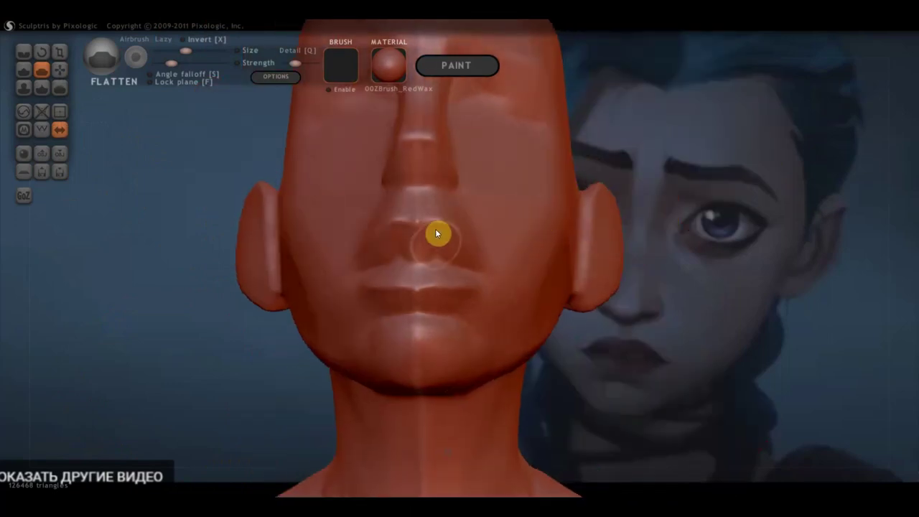
mouse_move(435, 263)
right_mouse_down("shift")
mouse_move(514, 260)
mouse_move(562, 282)
mouse_move(599, 283)
mouse_move(547, 294)
right_mouse_up("shift")
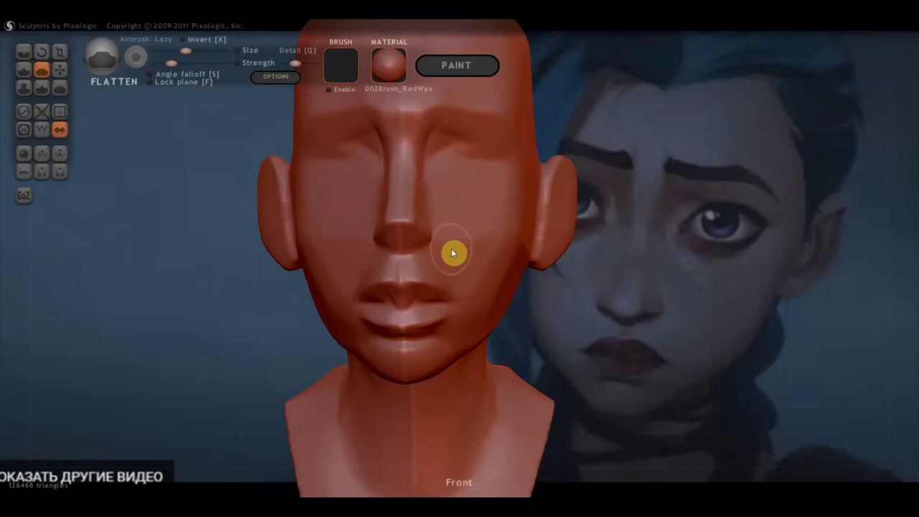
mouse_move(380, 250)
right_mouse_down()
mouse_move(408, 244)
mouse_move(244, 243)
mouse_move(414, 250)
right_mouse_up()
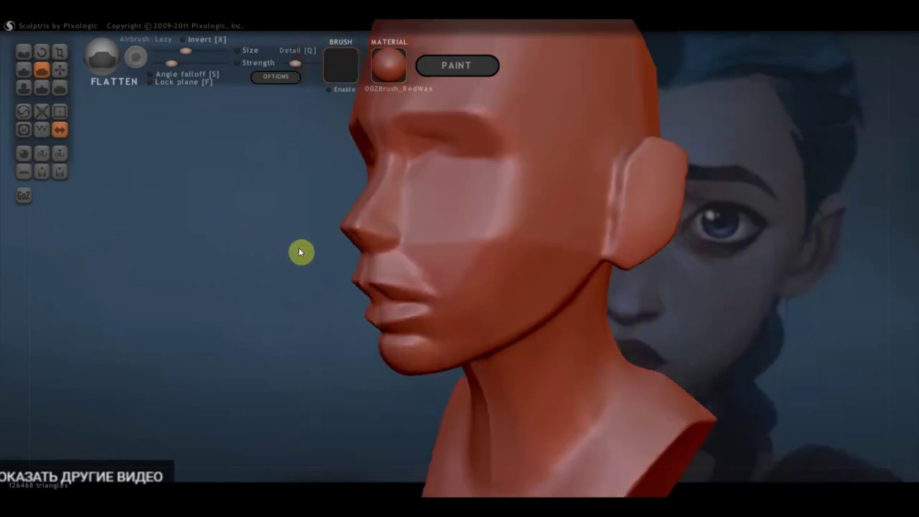
right_click_drag(487, 242, 520, 238)
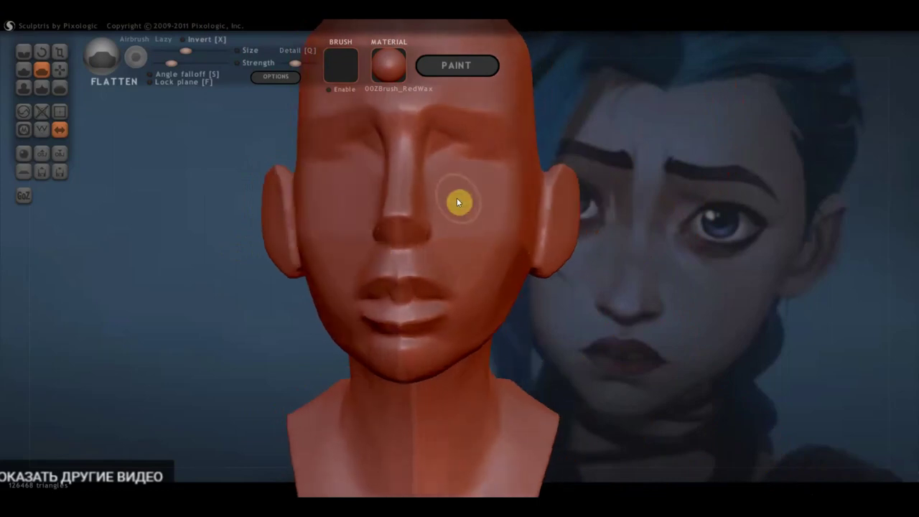
mouse_move(588, 224)
right_mouse_down("shift")
mouse_move(606, 220)
mouse_move(575, 261)
mouse_move(447, 246)
mouse_move(461, 212)
right_mouse_up("shift")
Crease eye sockets under the brow on both sides, undoing one bad stroke.
left_click(23, 52)
scroll(463, 218, "up", 3)
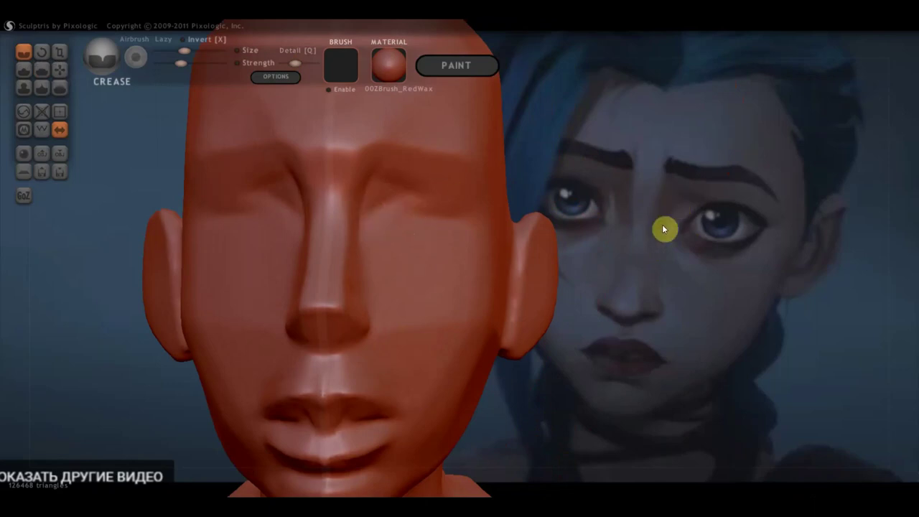
mouse_move(413, 206)
left_mouse_down()
mouse_move(386, 220)
mouse_move(381, 242)
mouse_move(408, 208)
mouse_move(378, 242)
mouse_move(402, 196)
mouse_move(392, 240)
left_mouse_up()
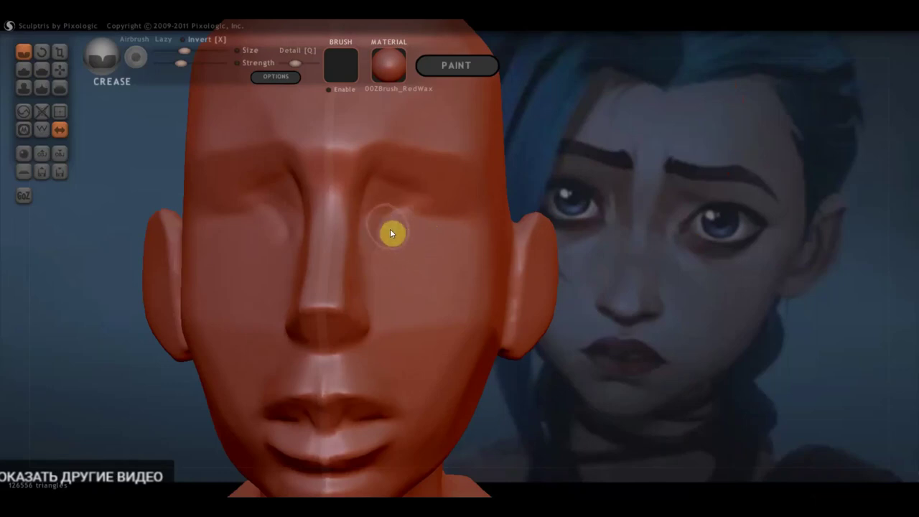
key("ctrl+z")
key("ctrl+z")
mouse_move(468, 248)
left_mouse_down()
mouse_move(447, 253)
mouse_move(388, 234)
mouse_move(417, 204)
mouse_move(463, 209)
mouse_move(405, 209)
left_mouse_up()
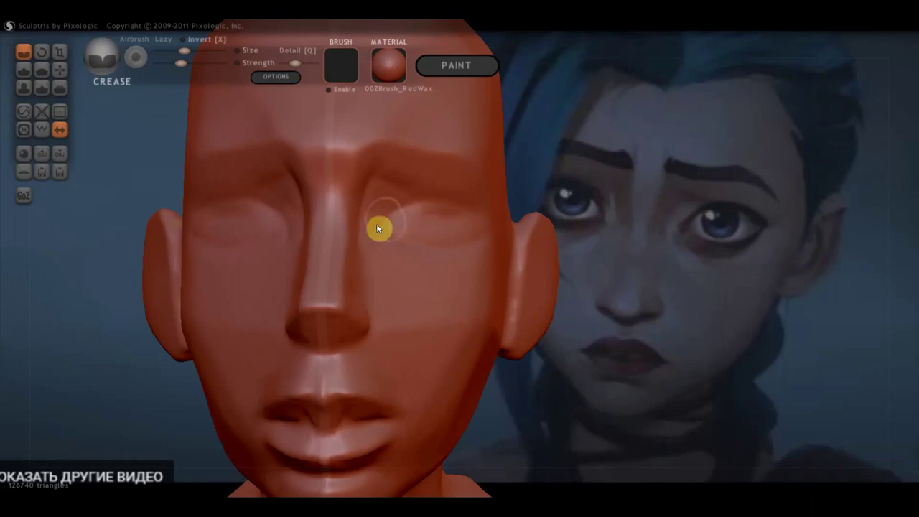
mouse_move(446, 199)
left_mouse_down()
mouse_move(490, 229)
mouse_move(414, 232)
mouse_move(405, 241)
mouse_move(462, 233)
mouse_move(446, 250)
mouse_move(637, 199)
left_mouse_up()
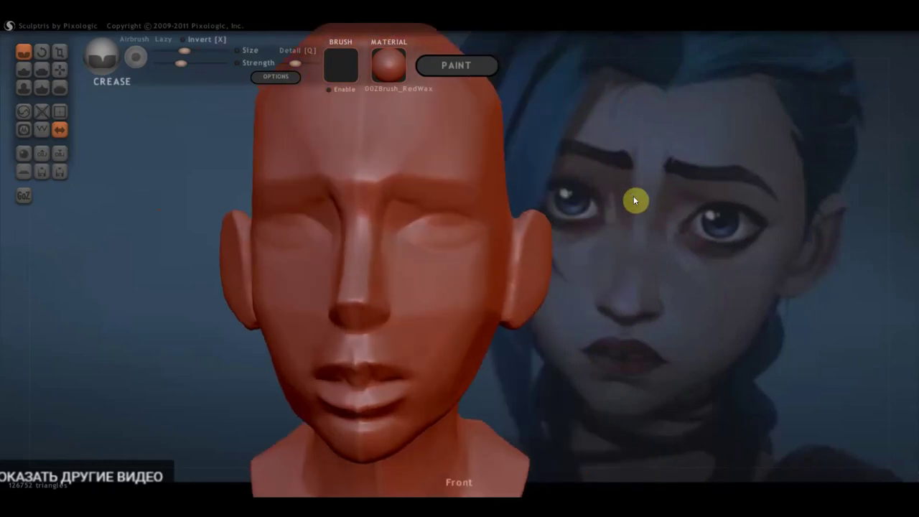
Build up almond-shaped upper eyelid mounds over both eyes with the Draw brush.
left_click(23, 72)
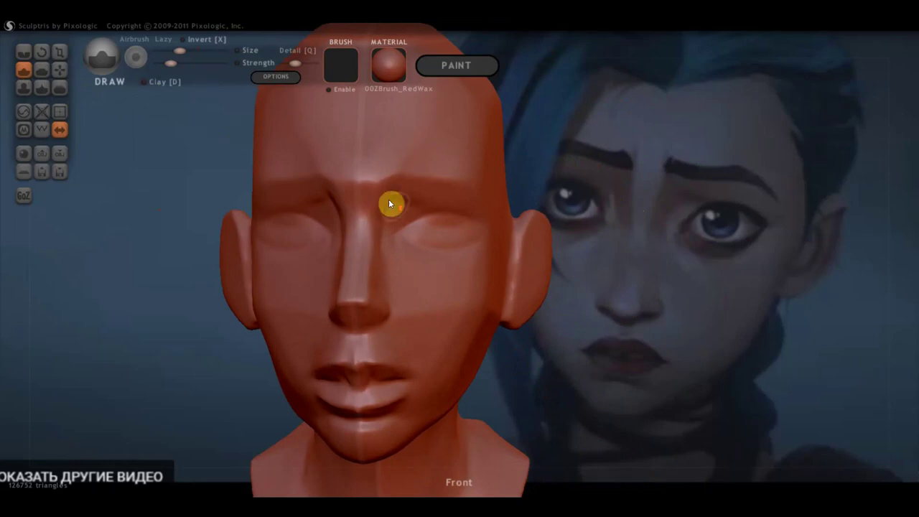
scroll(389, 201, "up", 3)
right_click_drag(421, 226, 432, 213)
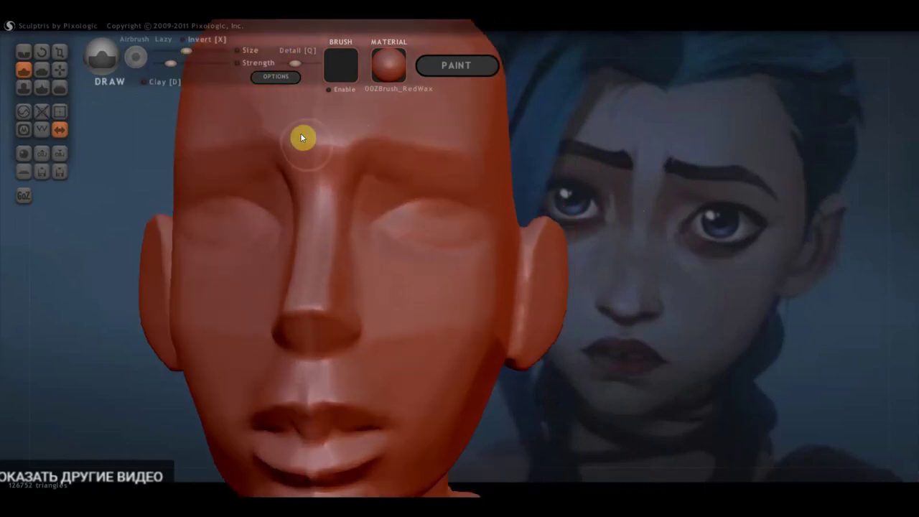
scroll(426, 228, "up", 2)
mouse_move(397, 212)
left_mouse_down()
mouse_move(406, 207)
mouse_move(383, 220)
mouse_move(441, 211)
mouse_move(399, 208)
mouse_move(479, 223)
mouse_move(375, 225)
mouse_move(453, 240)
mouse_move(450, 228)
mouse_move(393, 222)
mouse_move(447, 211)
mouse_move(410, 203)
mouse_move(417, 211)
mouse_move(375, 225)
left_mouse_up()
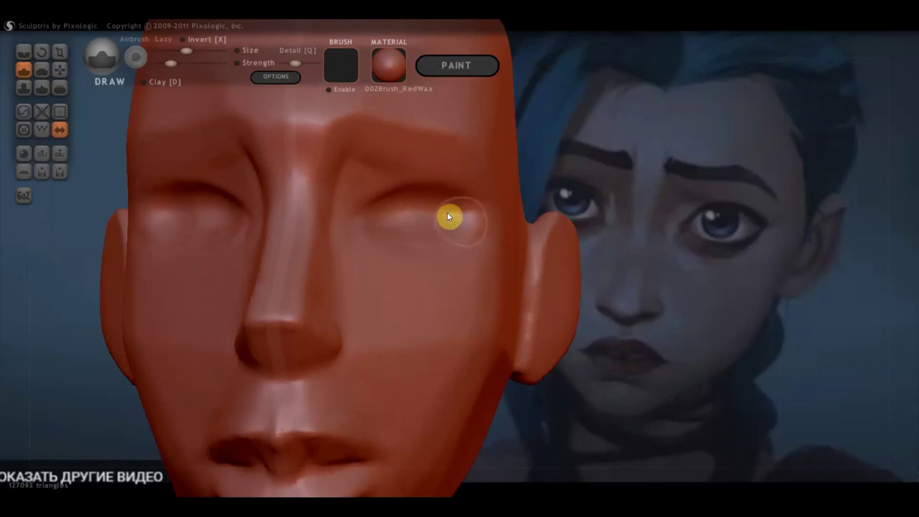
mouse_move(470, 224)
left_mouse_down()
mouse_move(401, 208)
mouse_move(379, 229)
mouse_move(466, 228)
mouse_move(373, 225)
mouse_move(459, 226)
left_mouse_up()
scroll(459, 226, "down", 3)
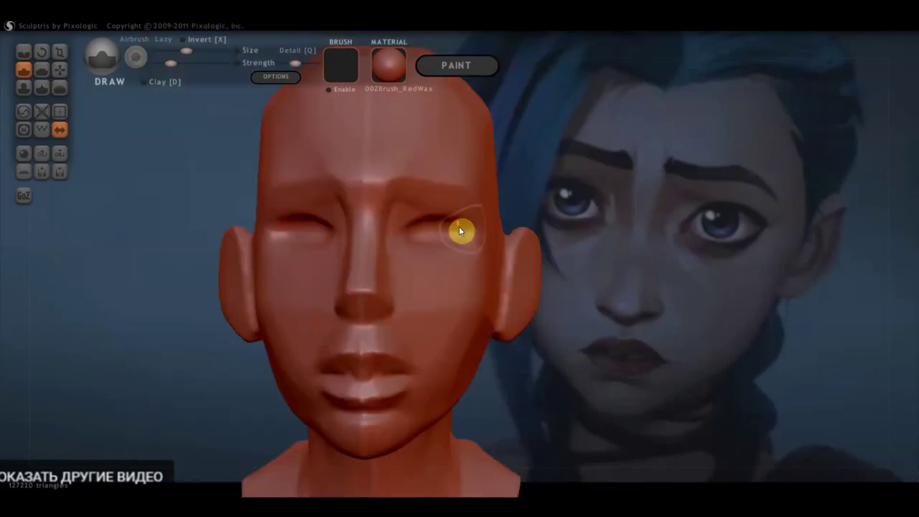
scroll(502, 237, "down", 1)
scroll(507, 239, "up", 3)
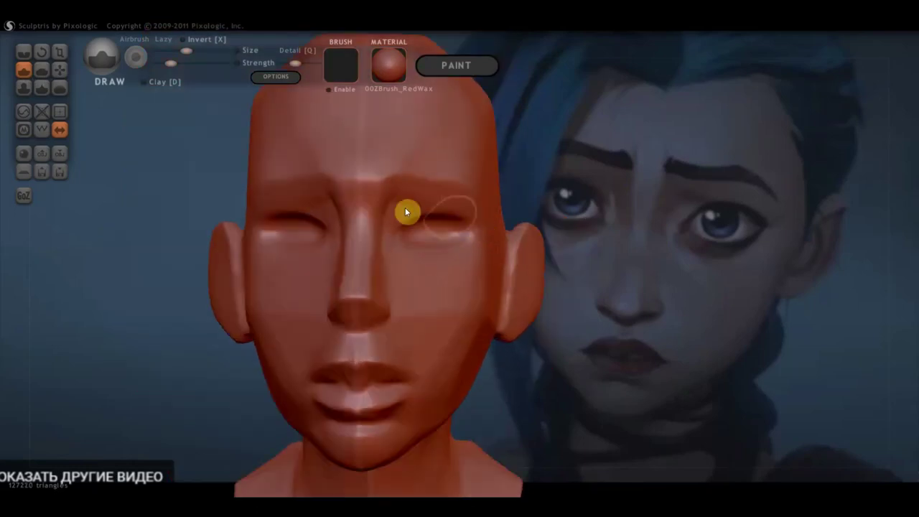
right_click_drag(405, 207, 716, 218)
scroll(423, 198, "up", 3)
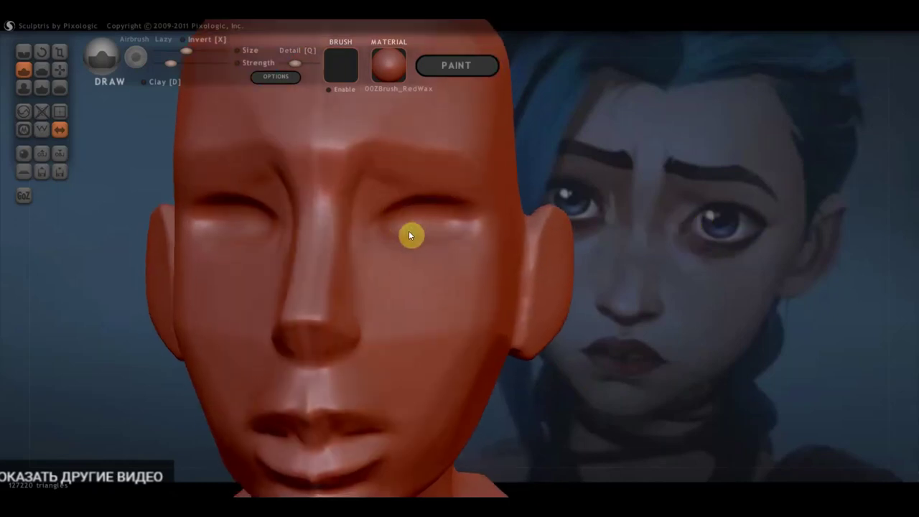
left_click(24, 52)
With the Crease brush, carve crease lines under the right eye from the side.
mouse_move(458, 237)
right_mouse_down()
mouse_move(431, 259)
mouse_move(407, 250)
right_mouse_up()
mouse_move(369, 235)
left_mouse_down()
mouse_move(431, 260)
mouse_move(466, 254)
mouse_move(378, 246)
mouse_move(402, 260)
mouse_move(501, 241)
mouse_move(426, 266)
mouse_move(371, 242)
mouse_move(408, 263)
mouse_move(483, 249)
mouse_move(452, 258)
mouse_move(373, 251)
mouse_move(424, 264)
left_mouse_up()
right_click_drag(422, 260, 453, 291)
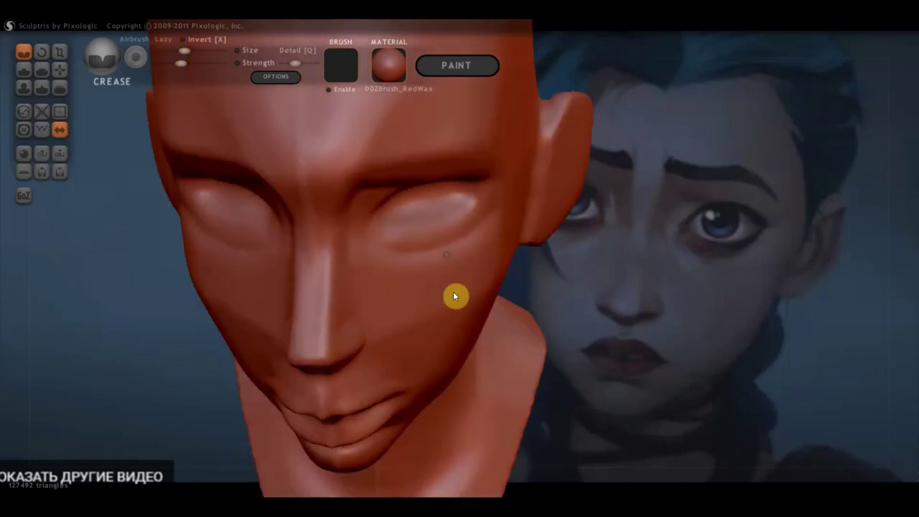
mouse_move(406, 240)
left_mouse_down()
mouse_move(463, 205)
mouse_move(384, 222)
mouse_move(455, 205)
left_mouse_up()
mouse_move(382, 218)
right_mouse_down()
mouse_move(461, 241)
mouse_move(445, 181)
right_mouse_up()
Crease the outer corner of the right eye from a closer side view.
mouse_move(505, 235)
right_mouse_down()
mouse_move(475, 237)
mouse_move(513, 221)
right_mouse_up()
mouse_move(513, 221)
left_mouse_down()
mouse_move(580, 227)
mouse_move(504, 212)
mouse_move(568, 225)
left_mouse_up()
mouse_move(531, 228)
right_mouse_down()
mouse_move(572, 231)
mouse_move(513, 229)
mouse_move(660, 239)
mouse_move(647, 230)
right_mouse_up()
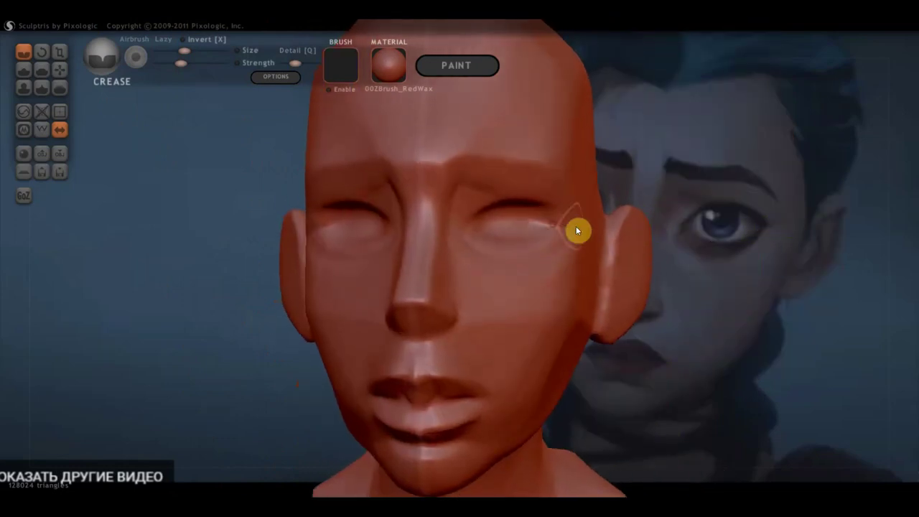
Cut and deepen a crease line along the right brow, then level the view.
mouse_move(560, 227)
right_mouse_down()
mouse_move(550, 214)
mouse_move(586, 232)
right_mouse_up()
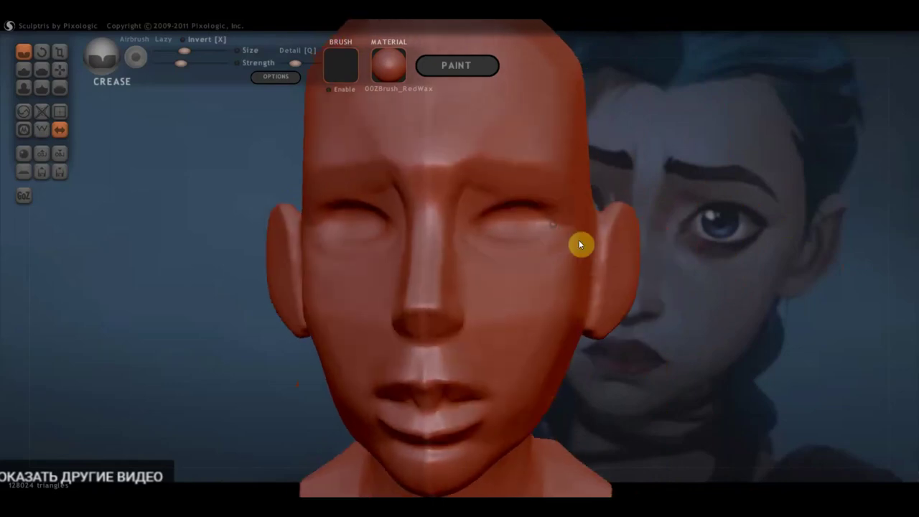
right_click_drag(582, 193, 533, 203)
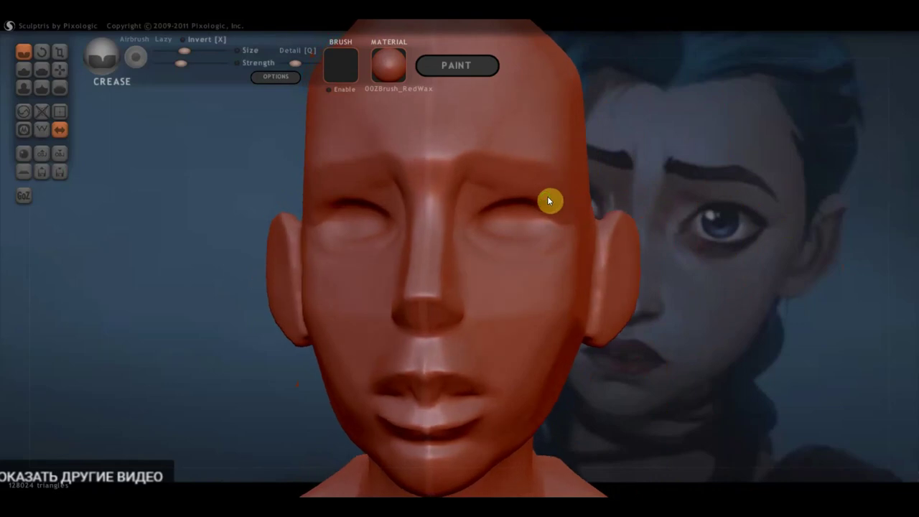
mouse_move(468, 180)
right_mouse_down()
mouse_move(512, 182)
mouse_move(505, 181)
right_mouse_up()
left_click_drag(472, 182, 551, 201)
left_click_drag(489, 180, 551, 195)
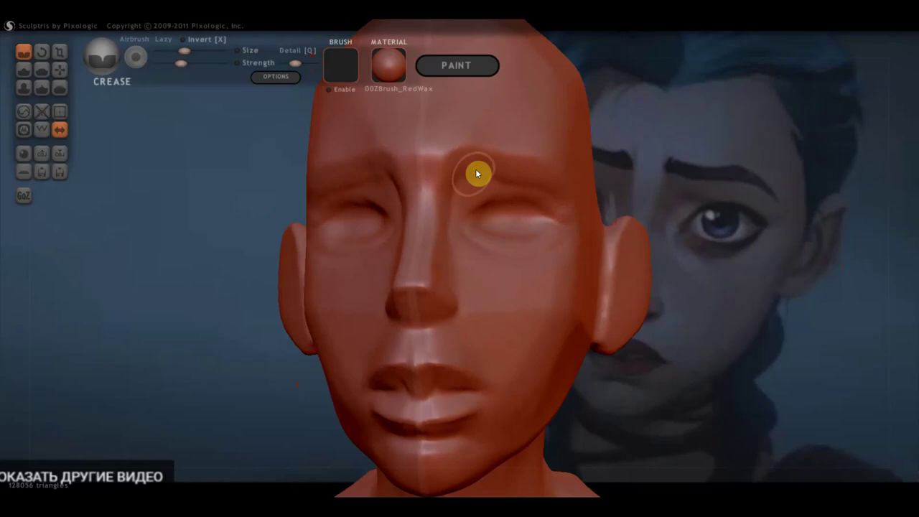
mouse_move(524, 233)
right_mouse_down()
mouse_move(571, 237)
mouse_move(550, 195)
mouse_move(537, 275)
right_mouse_up()
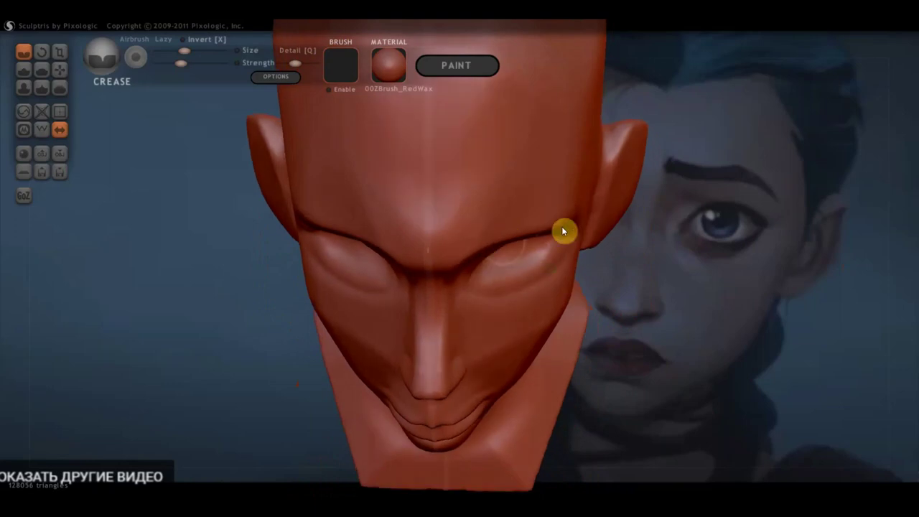
mouse_move(543, 242)
right_mouse_down()
mouse_move(533, 253)
mouse_move(538, 265)
right_mouse_up()
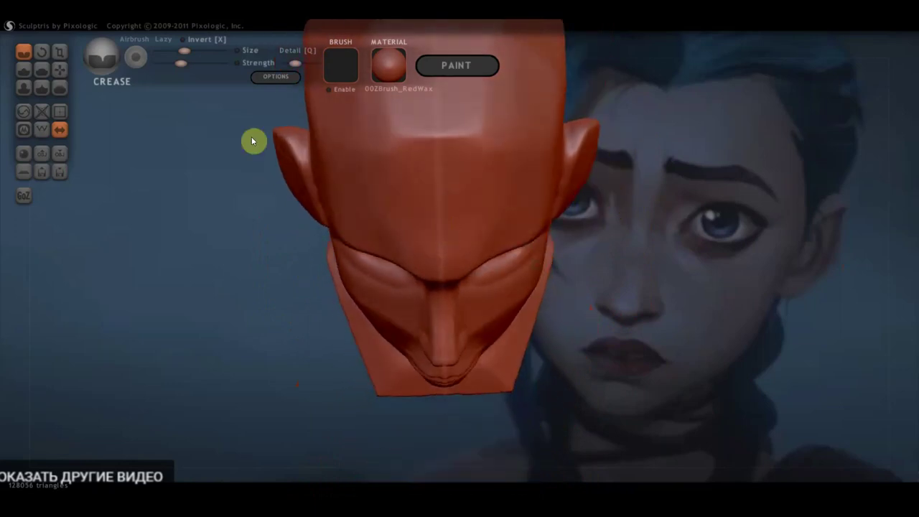
With the Grab brush, pull the brow ridge upward and reshape its centre.
left_click(60, 69)
scroll(411, 238, "up", 2)
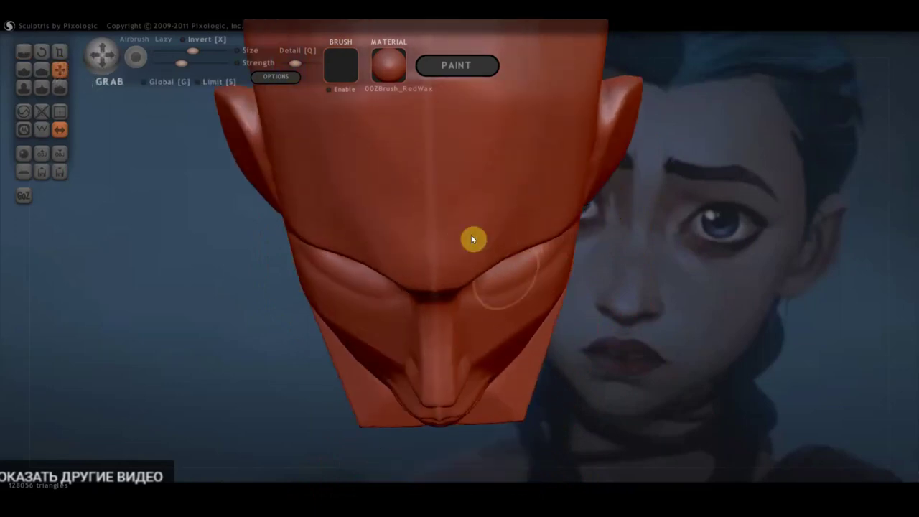
mouse_move(503, 248)
left_mouse_down()
mouse_move(511, 265)
mouse_move(525, 262)
mouse_move(523, 251)
mouse_move(548, 247)
mouse_move(563, 262)
mouse_move(522, 262)
mouse_move(548, 267)
left_mouse_up()
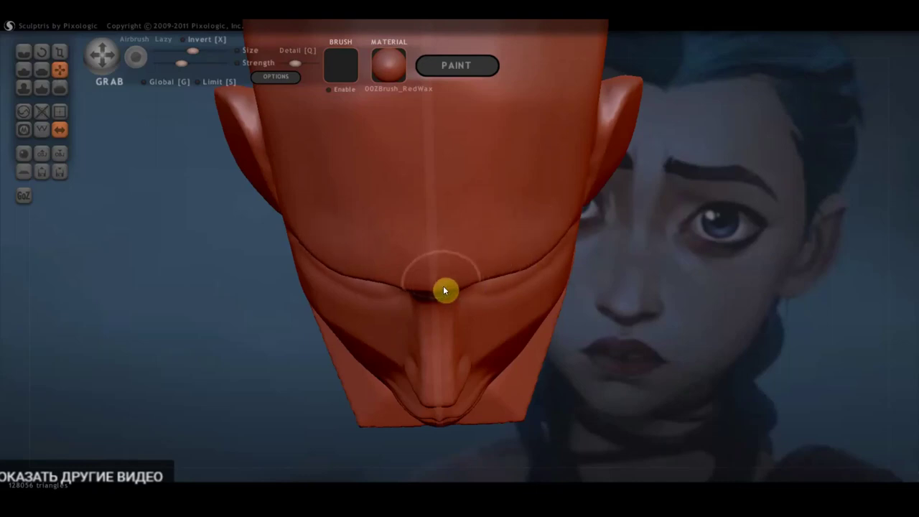
left_click_drag(437, 285, 437, 276)
mouse_move(454, 287)
right_mouse_down()
mouse_move(372, 180)
mouse_move(412, 177)
right_mouse_up()
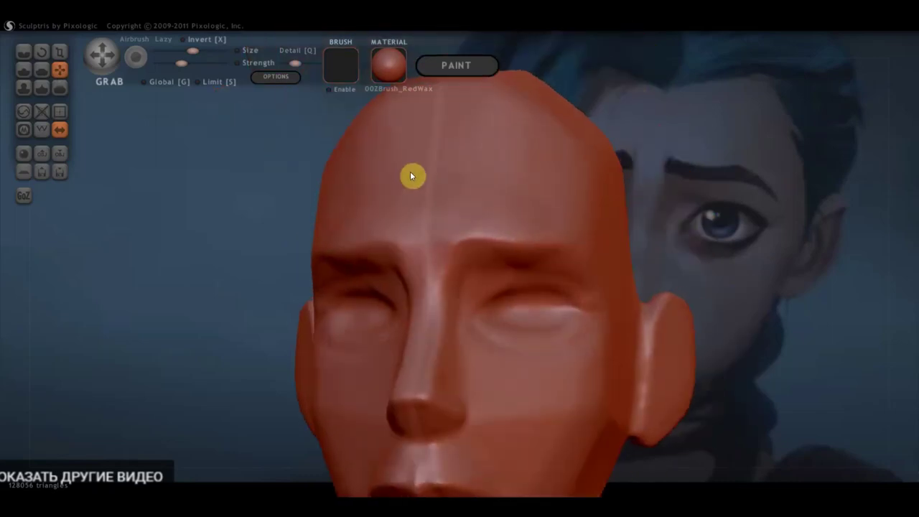
scroll(565, 267, "up", 2)
Pull out the forehead silhouette, raise a bump on the upper head, and shape the brow ridge.
mouse_move(565, 268)
right_mouse_down()
mouse_move(498, 281)
mouse_move(540, 244)
mouse_move(641, 242)
mouse_move(460, 322)
right_mouse_up()
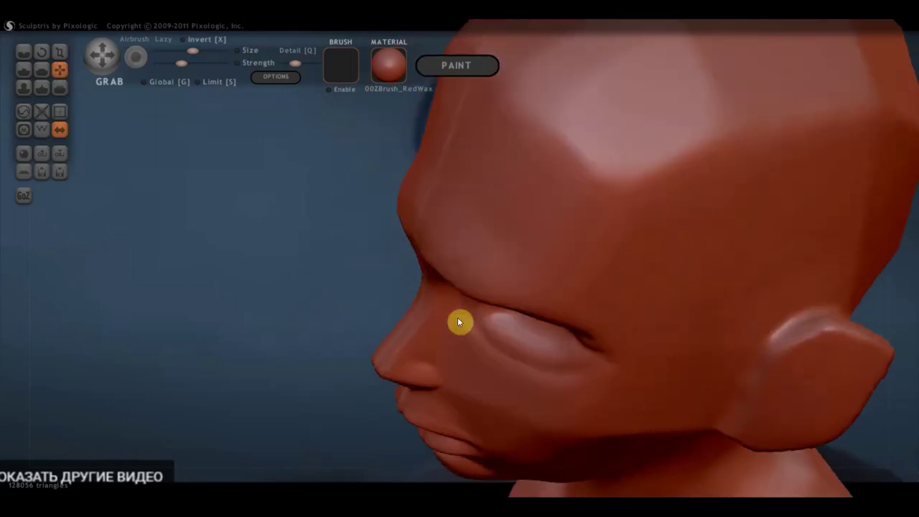
left_click_drag(435, 270, 462, 271)
mouse_move(463, 270)
right_mouse_down()
mouse_move(513, 273)
mouse_move(617, 220)
mouse_move(567, 213)
mouse_move(586, 158)
right_mouse_up()
mouse_move(555, 232)
left_mouse_down()
mouse_move(549, 221)
mouse_move(560, 220)
mouse_move(531, 222)
mouse_move(539, 220)
left_mouse_up()
mouse_move(538, 215)
right_mouse_down()
mouse_move(563, 233)
mouse_move(593, 297)
right_mouse_up()
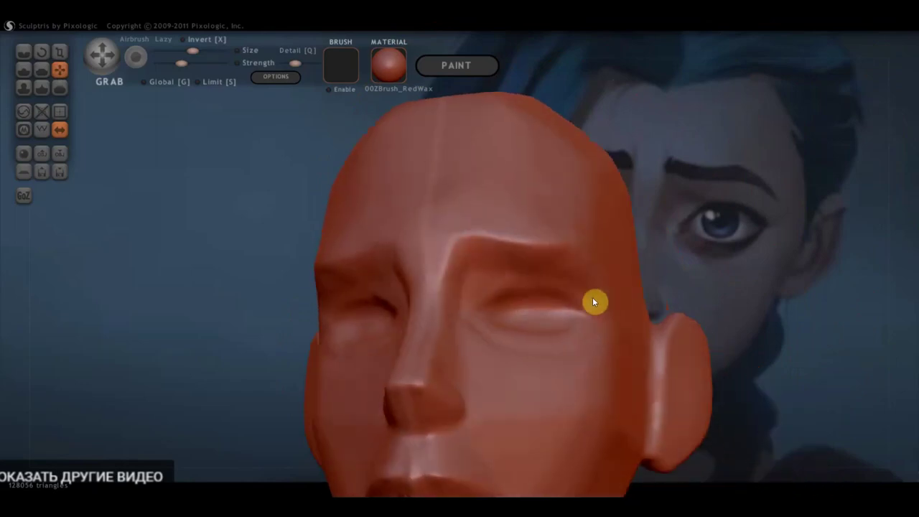
mouse_move(535, 246)
left_mouse_down()
mouse_move(540, 238)
mouse_move(539, 261)
mouse_move(584, 274)
left_mouse_up()
right_click_drag(583, 274, 623, 301)
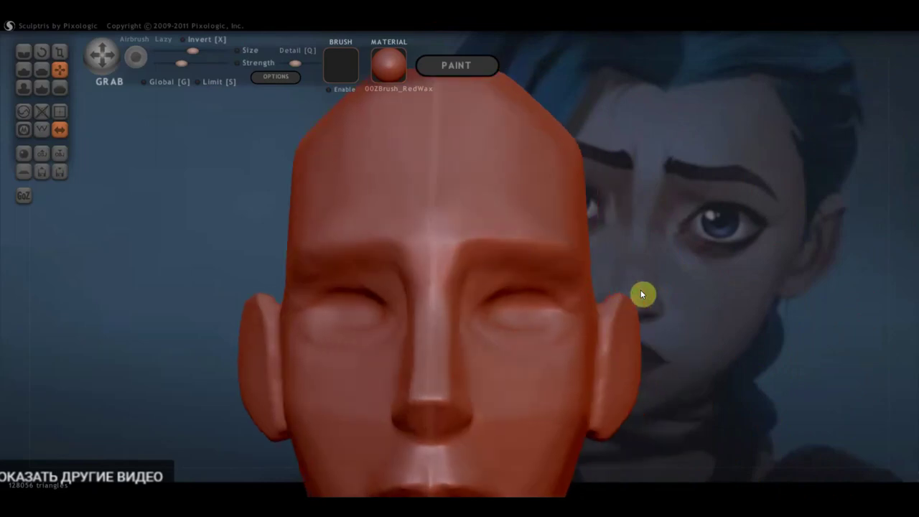
With the Draw brush, deepen the upper eyelid crease and carve a lower eyelid crease.
left_click(23, 69)
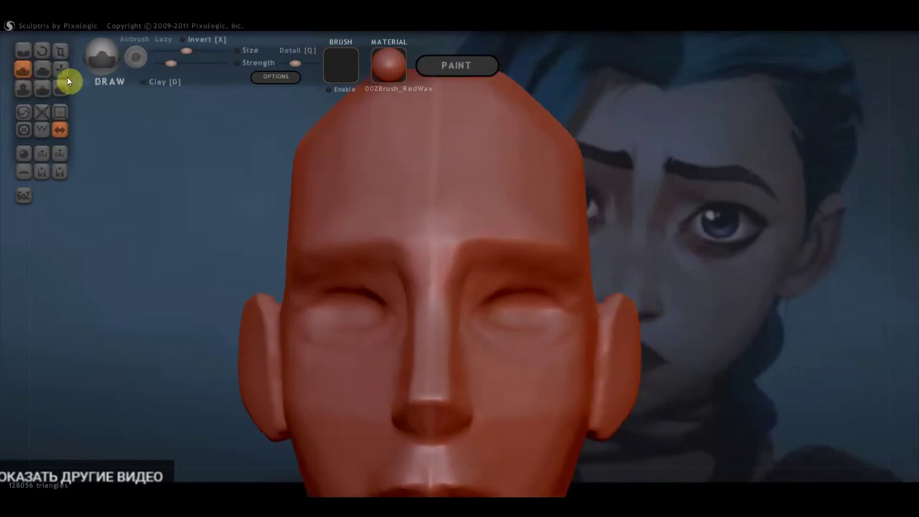
right_click_drag(476, 254, 534, 289)
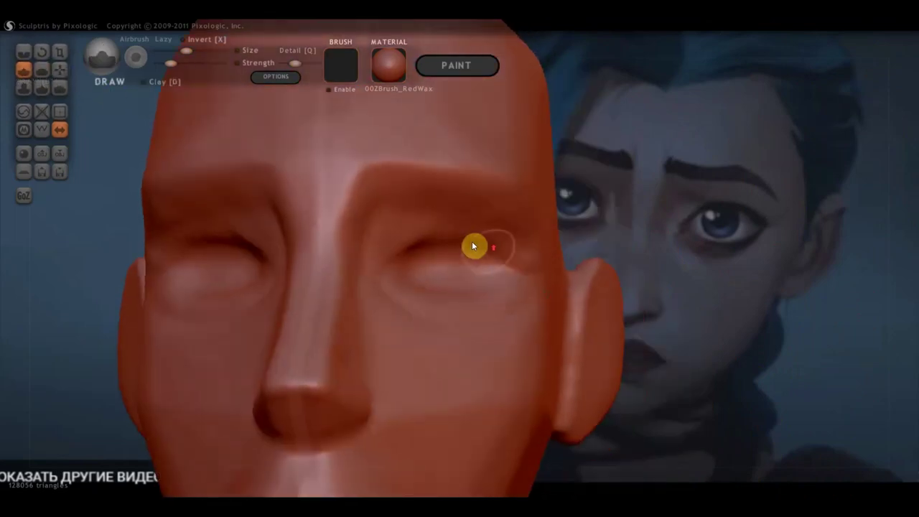
scroll(476, 246, "up", 3)
mouse_move(523, 268)
left_mouse_down()
mouse_move(531, 261)
mouse_move(493, 237)
mouse_move(535, 265)
mouse_move(466, 235)
mouse_move(419, 237)
mouse_move(464, 244)
mouse_move(373, 251)
mouse_move(359, 261)
mouse_move(418, 240)
mouse_move(521, 252)
mouse_move(431, 238)
mouse_move(365, 261)
mouse_move(474, 241)
mouse_move(541, 265)
mouse_move(467, 245)
mouse_move(392, 251)
mouse_move(379, 297)
left_mouse_up()
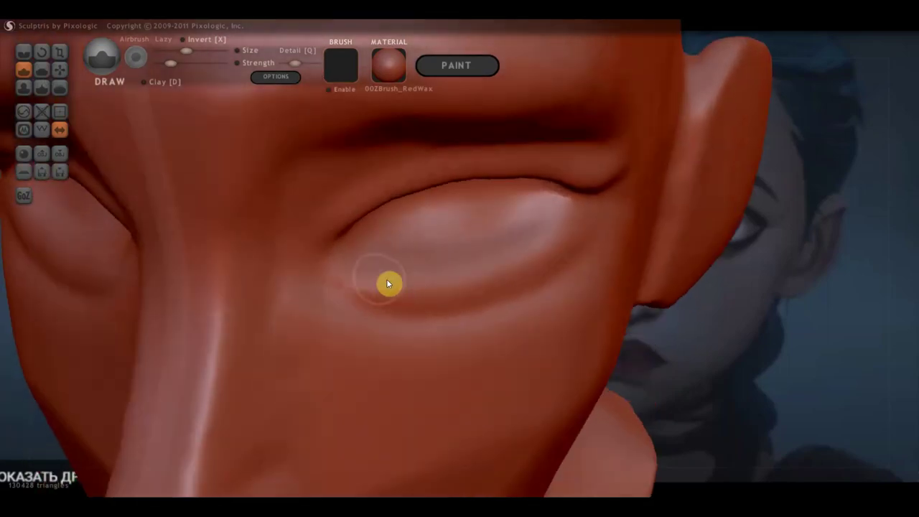
mouse_move(343, 270)
left_mouse_down()
mouse_move(400, 285)
mouse_move(476, 277)
mouse_move(574, 234)
left_mouse_up()
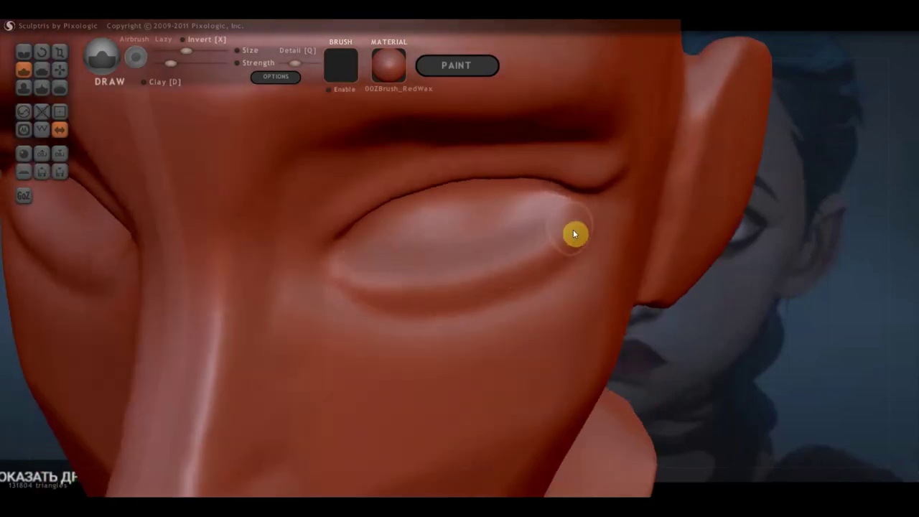
mouse_move(535, 260)
left_mouse_down()
mouse_move(410, 281)
mouse_move(349, 266)
mouse_move(435, 283)
mouse_move(564, 241)
mouse_move(406, 287)
mouse_move(351, 268)
mouse_move(493, 270)
mouse_move(586, 210)
mouse_move(568, 251)
left_mouse_up()
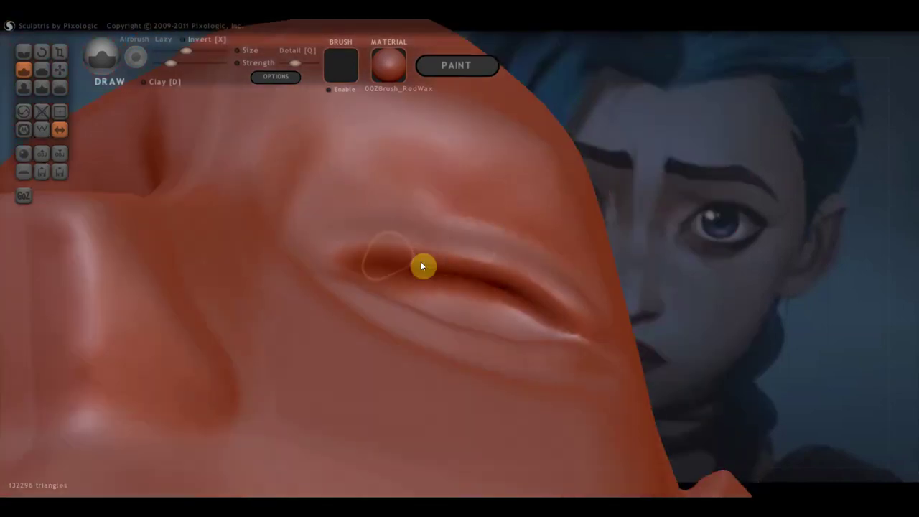
mouse_move(421, 261)
left_mouse_down()
mouse_move(405, 254)
mouse_move(480, 264)
mouse_move(374, 256)
mouse_move(517, 279)
mouse_move(391, 253)
left_mouse_up()
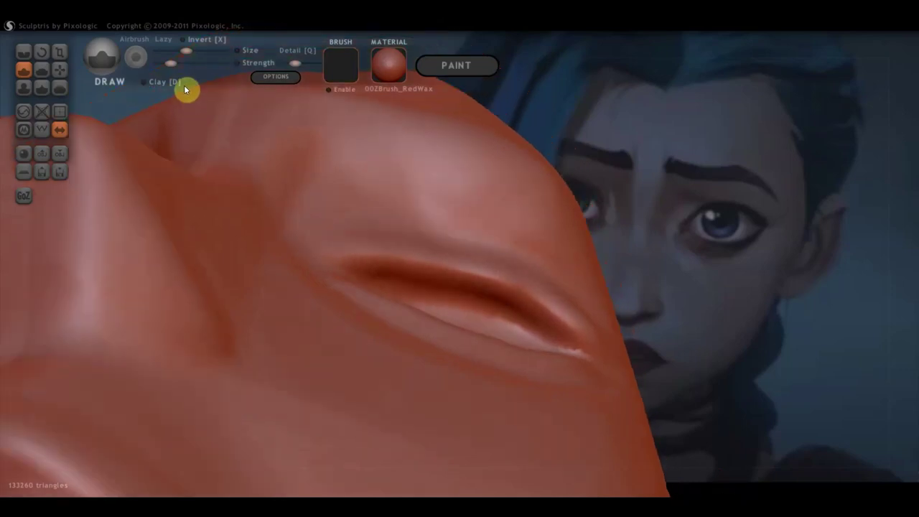
With the Grab brush, push the eyelid creases on both eyes into a new shape.
left_click(59, 66)
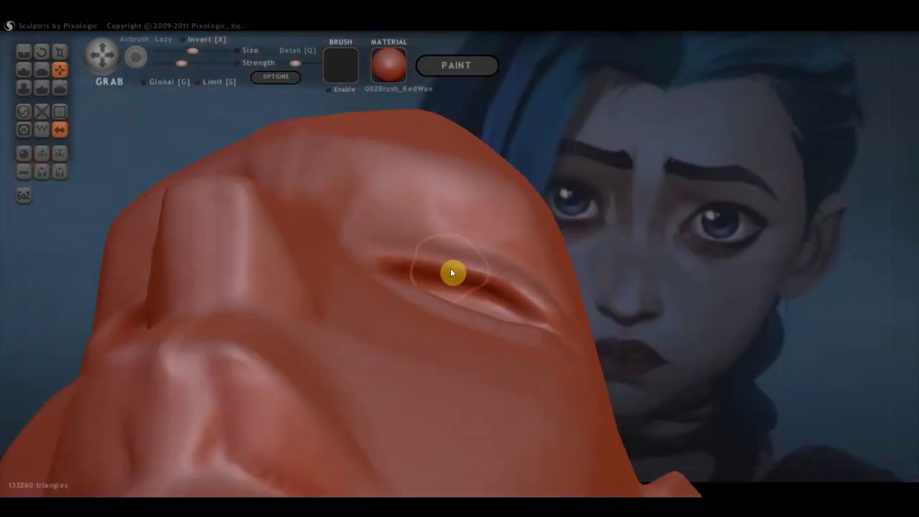
mouse_move(444, 269)
left_mouse_down()
mouse_move(447, 251)
mouse_move(433, 263)
mouse_move(428, 256)
mouse_move(495, 280)
mouse_move(505, 273)
mouse_move(517, 289)
mouse_move(505, 277)
left_mouse_up()
mouse_move(504, 277)
right_mouse_down()
mouse_move(505, 238)
mouse_move(455, 309)
mouse_move(418, 397)
mouse_move(486, 484)
mouse_move(518, 266)
mouse_move(544, 166)
mouse_move(554, 328)
mouse_move(570, 316)
right_mouse_up()
left_click_drag(496, 206, 496, 212)
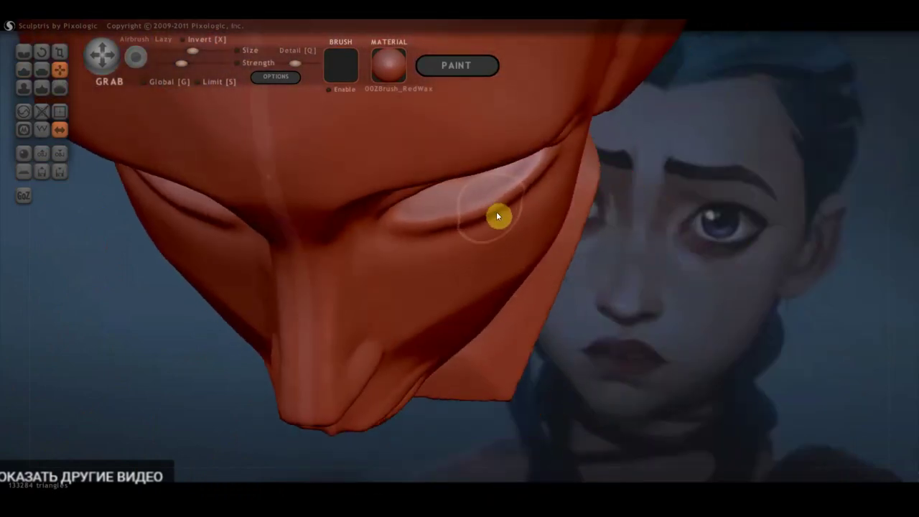
mouse_move(441, 222)
left_mouse_down()
mouse_move(399, 240)
mouse_move(468, 211)
mouse_move(453, 224)
mouse_move(501, 203)
mouse_move(512, 210)
left_mouse_up()
Turn the head to the front, lift the outer brow above the eye, and zoom out.
mouse_move(466, 225)
right_mouse_down()
mouse_move(482, 225)
mouse_move(443, 221)
mouse_move(591, 205)
mouse_move(567, 155)
mouse_move(564, 229)
right_mouse_up()
scroll(563, 230, "down", 5)
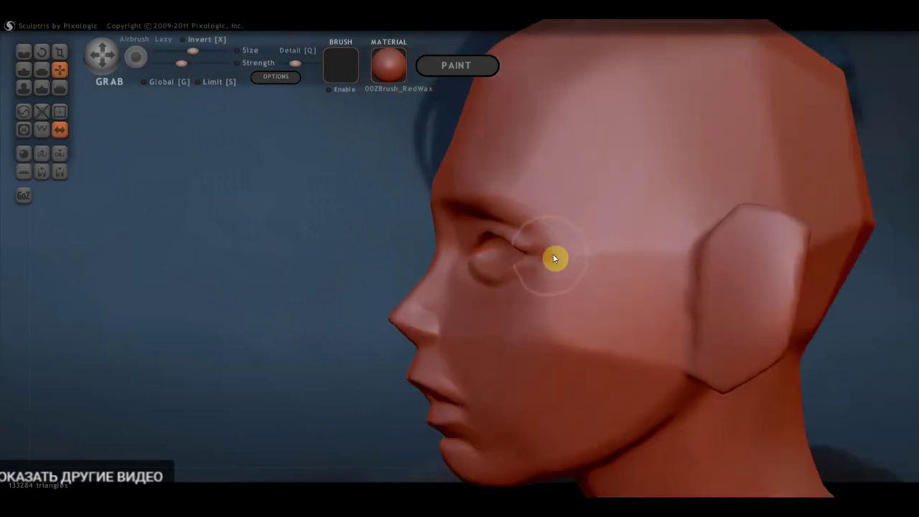
right_click_drag(535, 258, 722, 257)
scroll(431, 263, "up", 2)
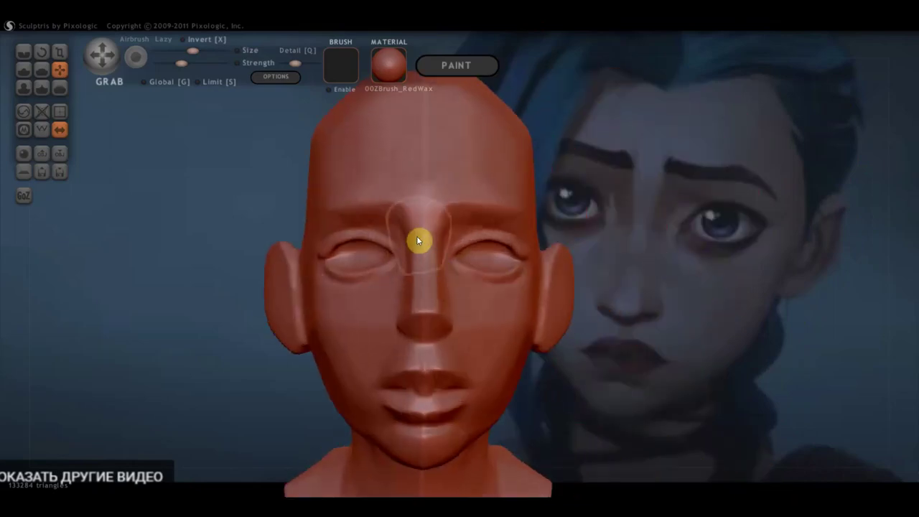
scroll(345, 262, "up", 1)
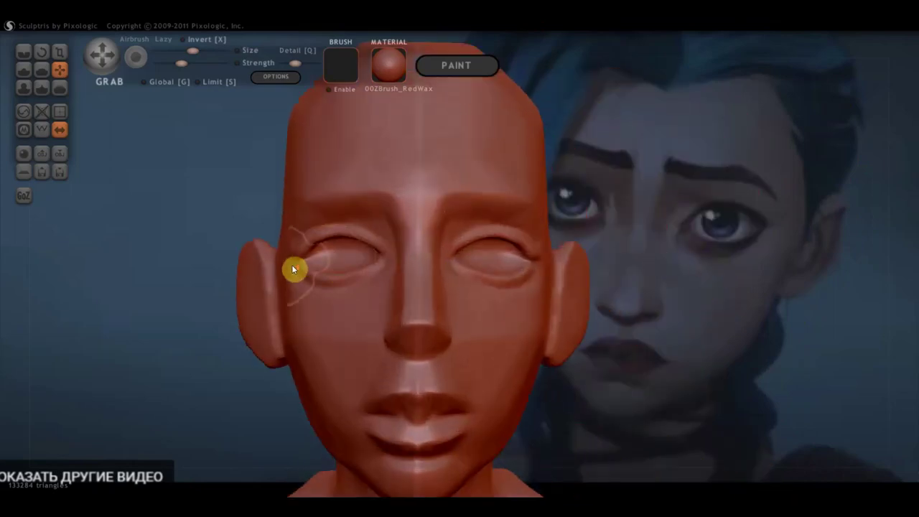
scroll(287, 267, "up", 1)
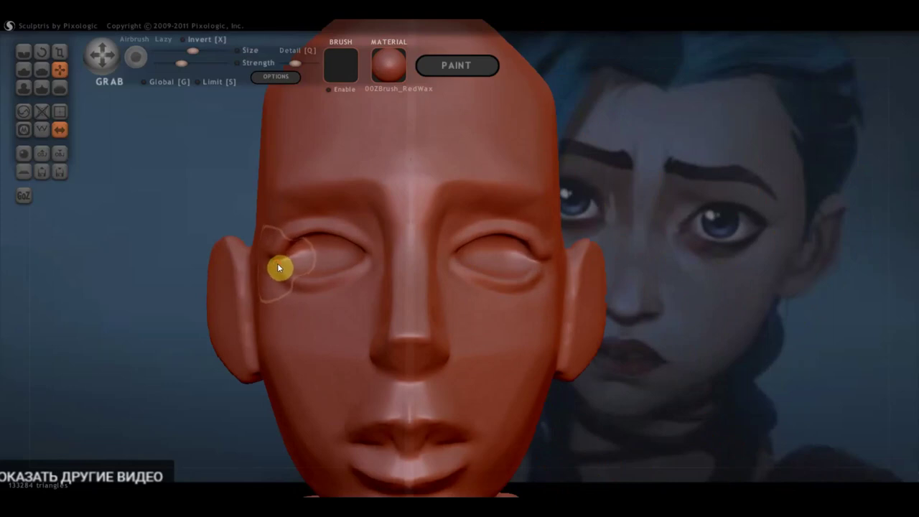
left_click_drag(280, 243, 293, 246)
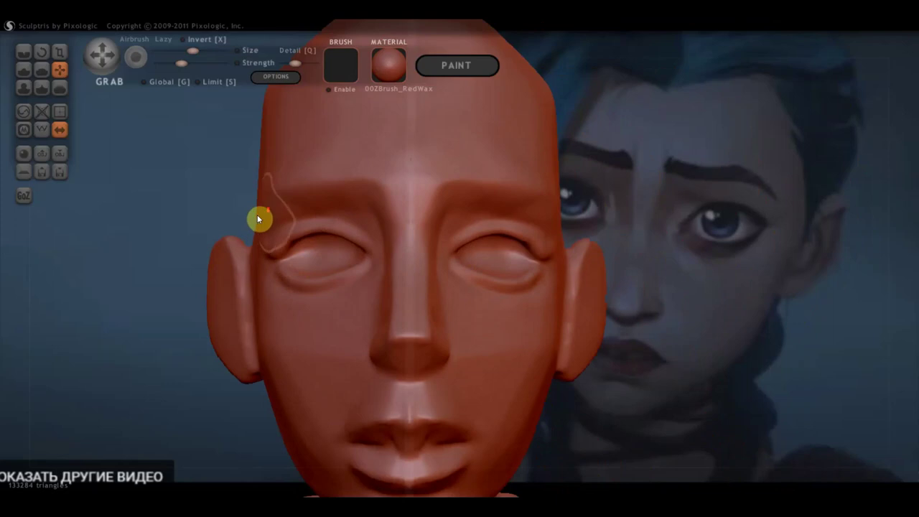
scroll(258, 216, "down", 2)
scroll(313, 207, "down", 1)
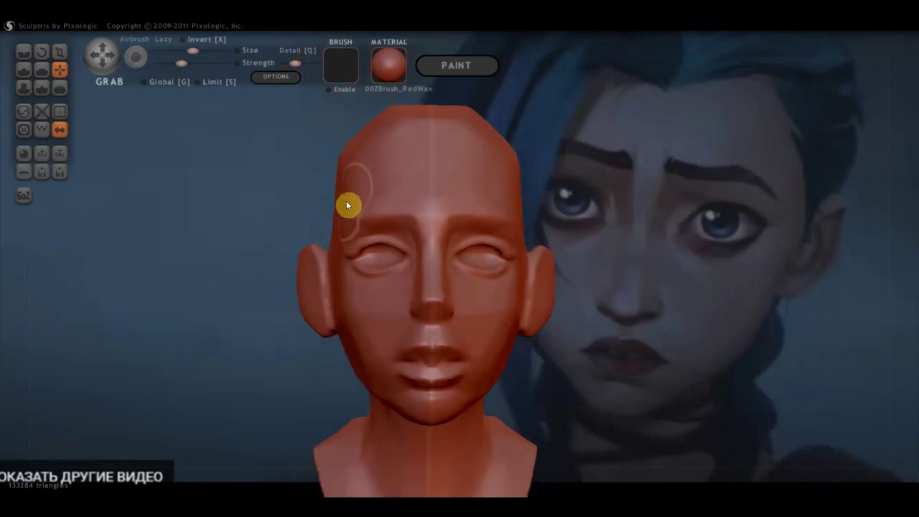
scroll(410, 256, "down", 2)
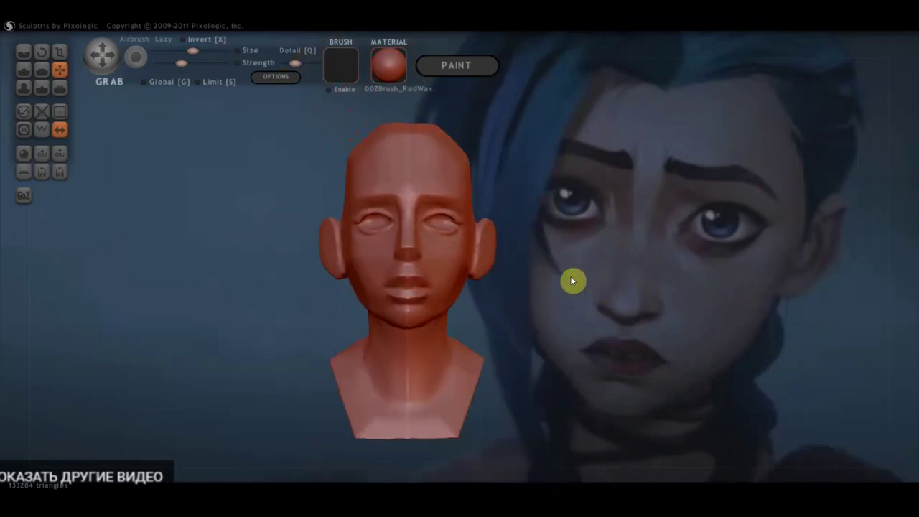
scroll(508, 269, "up", 4)
With the Flatten brush, smooth the area under the eye from below.
left_click(42, 69)
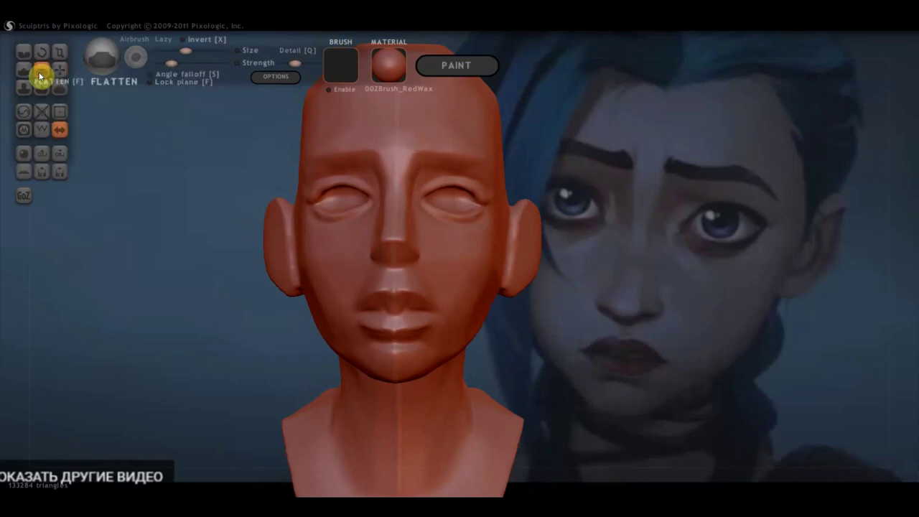
scroll(441, 237, "up", 3)
right_click_drag(440, 237, 423, 316)
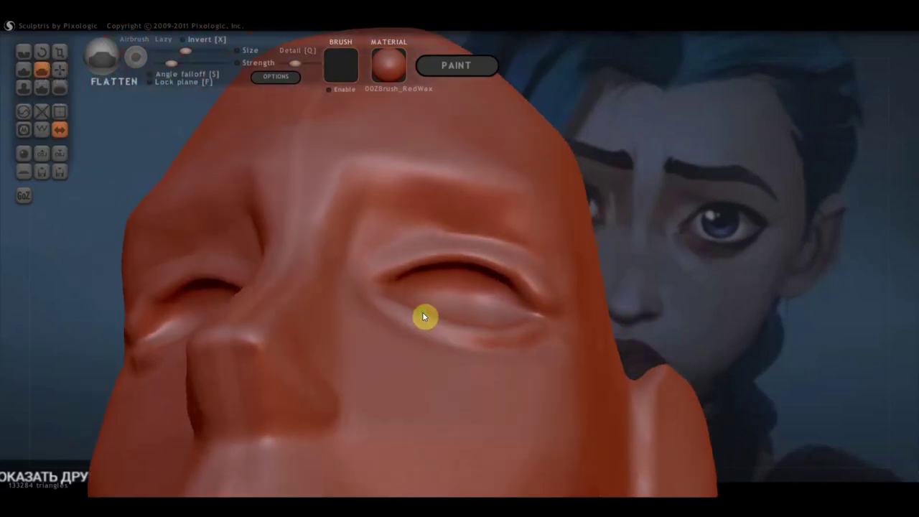
mouse_move(417, 319)
left_mouse_down()
mouse_move(431, 340)
mouse_move(371, 312)
mouse_move(528, 344)
mouse_move(415, 351)
mouse_move(390, 324)
mouse_move(400, 335)
mouse_move(355, 310)
mouse_move(363, 304)
mouse_move(455, 352)
mouse_move(544, 356)
left_mouse_up()
Sculpt a fold at the upper eyelid's outer corner, then zoom out.
mouse_move(543, 357)
right_mouse_down()
mouse_move(486, 427)
mouse_move(379, 318)
right_mouse_up()
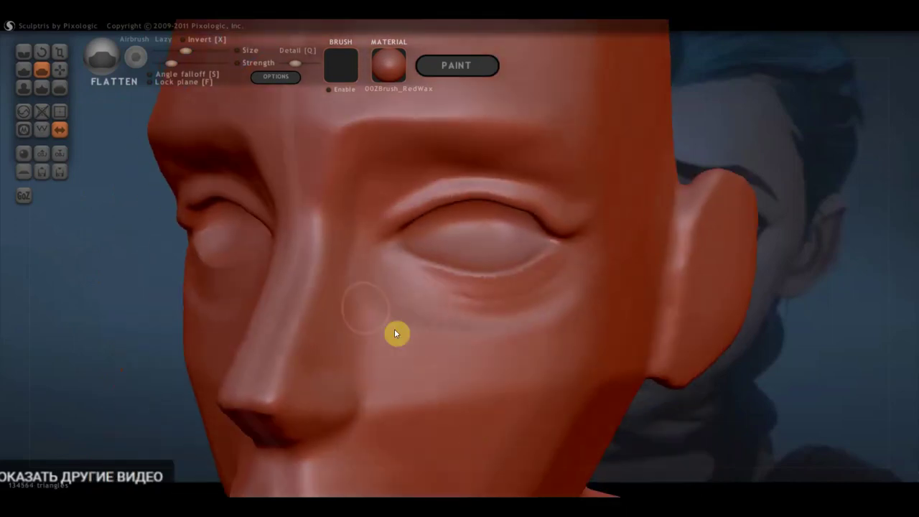
mouse_move(563, 310)
right_mouse_down()
mouse_move(554, 328)
mouse_move(525, 302)
mouse_move(533, 288)
right_mouse_up()
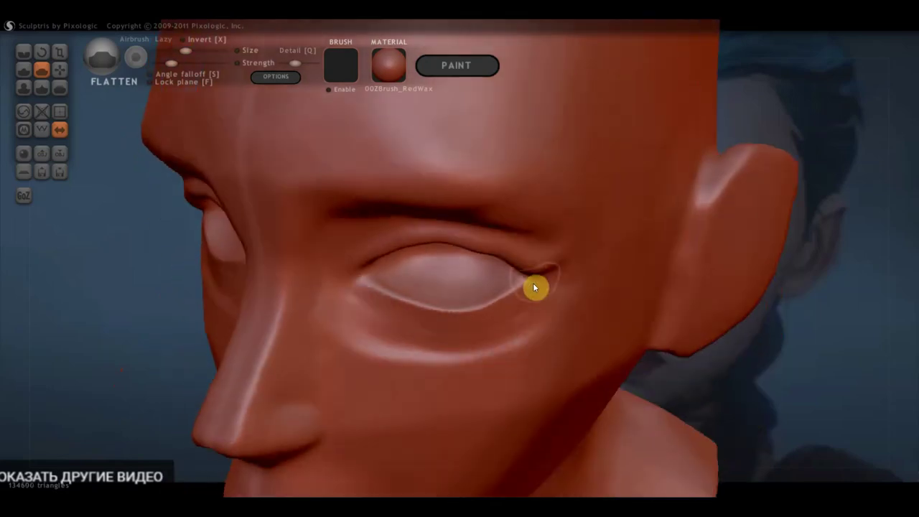
mouse_move(531, 270)
left_mouse_down()
mouse_move(554, 268)
mouse_move(446, 234)
mouse_move(361, 249)
mouse_move(421, 234)
mouse_move(519, 259)
mouse_move(408, 237)
left_mouse_up()
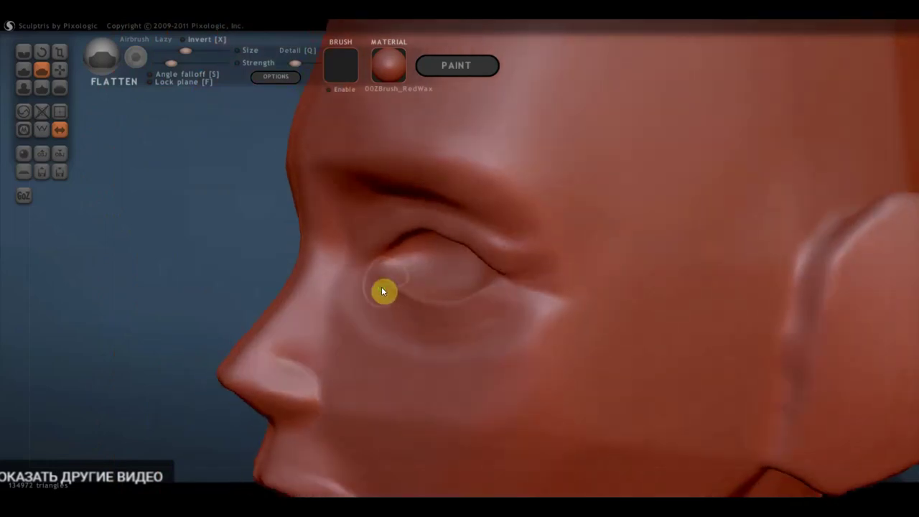
scroll(367, 265, "down", 2)
scroll(378, 259, "down", 2)
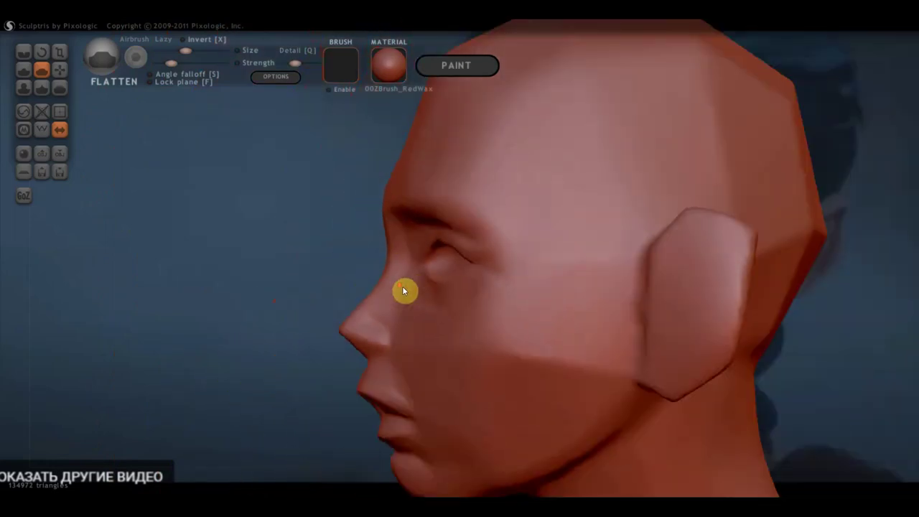
scroll(402, 287, "down", 2)
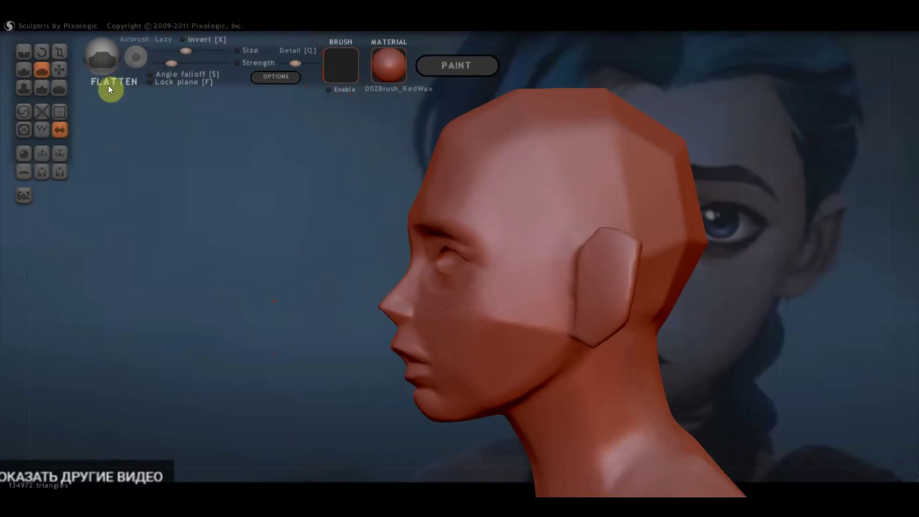
With the Grab brush, reshape the brow in profile, then the left brow bulge from the front.
left_click(60, 69)
left_click_drag(406, 235, 433, 234)
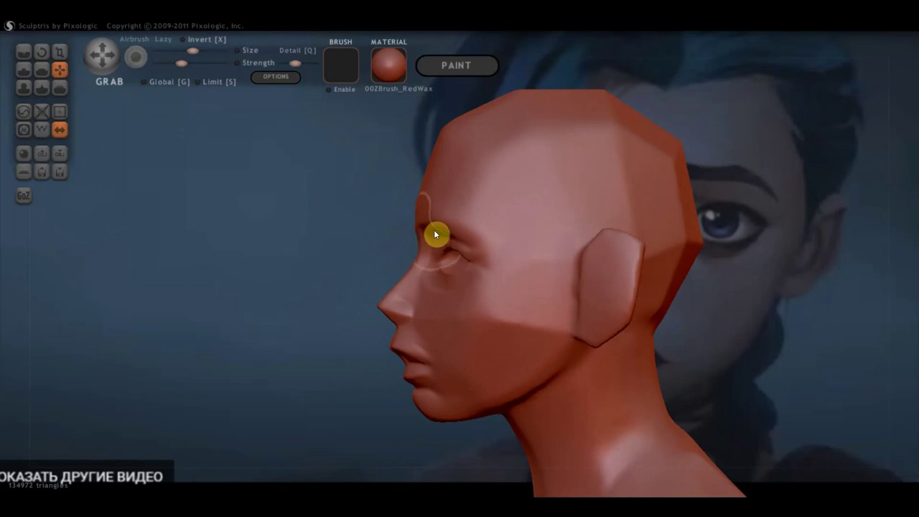
mouse_move(467, 234)
right_mouse_down()
mouse_move(574, 289)
mouse_move(653, 303)
mouse_move(543, 303)
mouse_move(539, 221)
mouse_move(544, 236)
right_mouse_up()
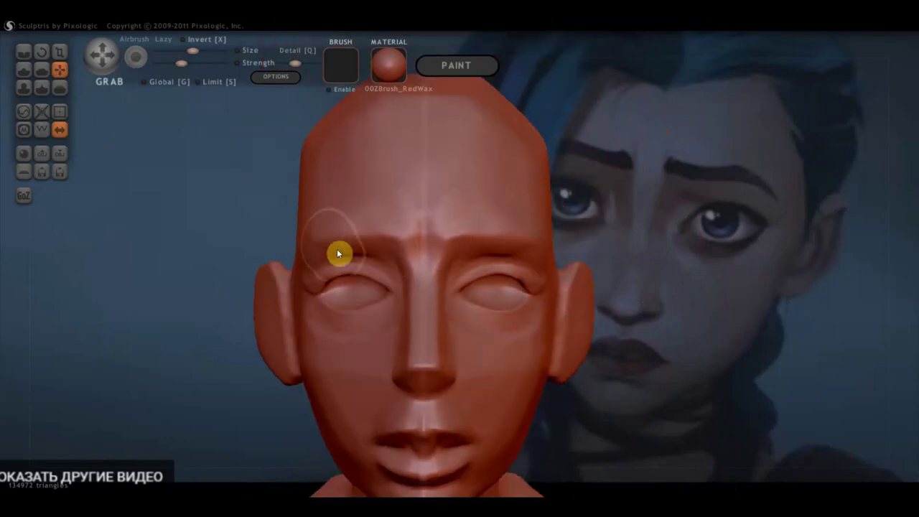
mouse_move(352, 240)
left_mouse_down()
mouse_move(328, 259)
mouse_move(360, 238)
left_mouse_up()
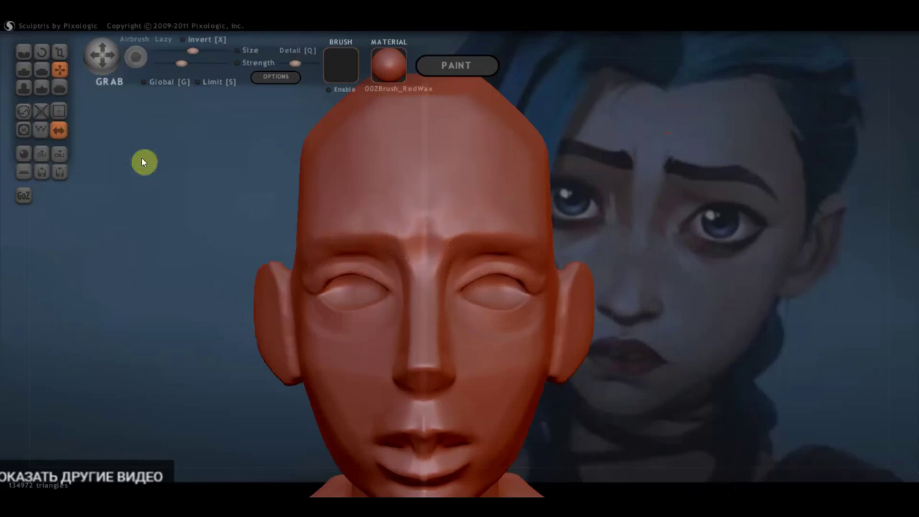
With the Flatten brush, inspect the head from several angles and flatten the brow ridge above the left eye.
left_click(42, 70)
scroll(384, 253, "up", 3)
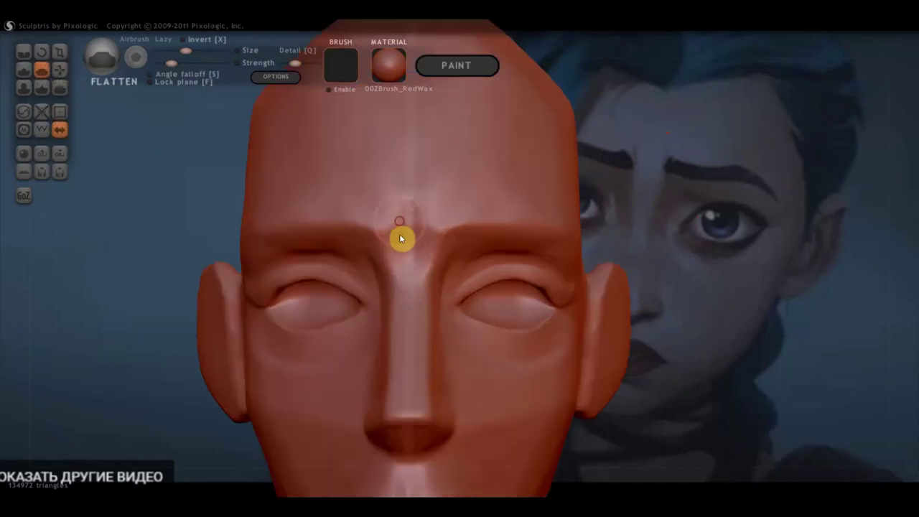
right_click_drag(412, 328, 380, 323)
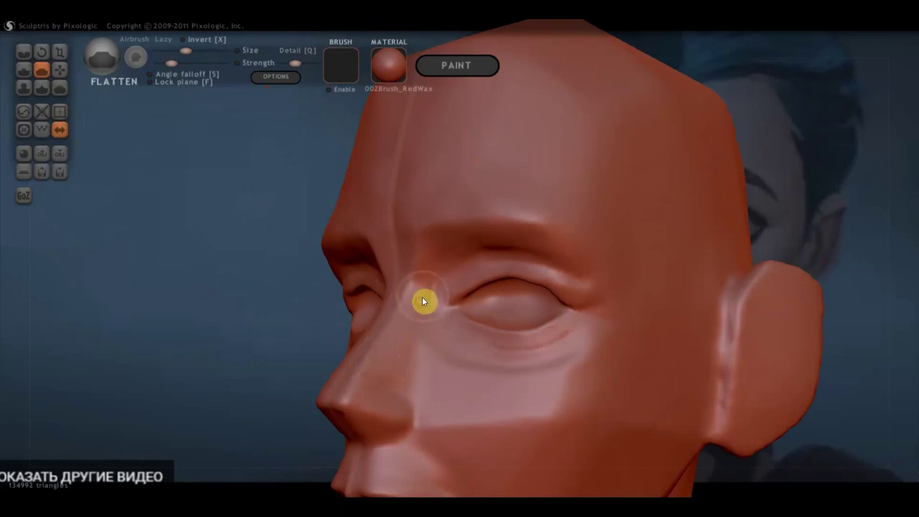
mouse_move(383, 357)
right_mouse_down()
mouse_move(467, 352)
mouse_move(449, 299)
mouse_move(365, 320)
mouse_move(411, 312)
mouse_move(438, 344)
mouse_move(526, 338)
mouse_move(441, 349)
mouse_move(361, 291)
right_mouse_up()
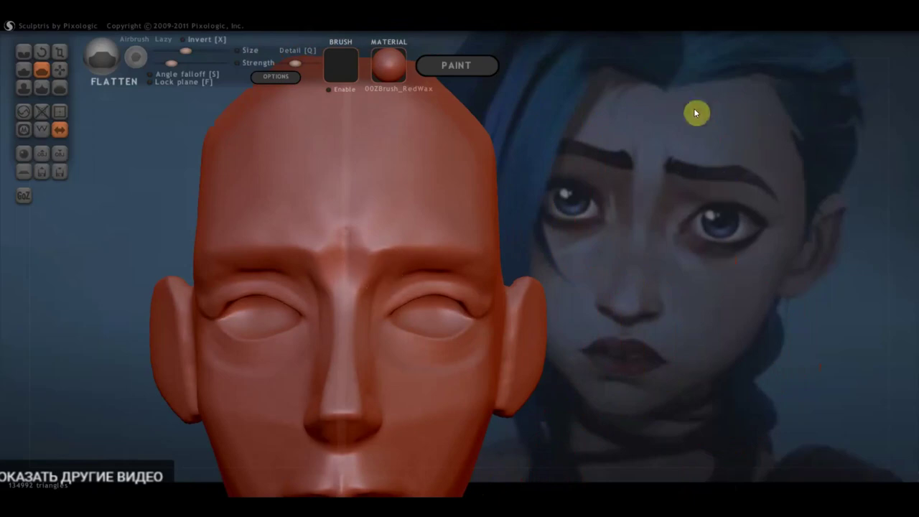
mouse_move(622, 236)
right_mouse_down()
mouse_move(451, 250)
mouse_move(539, 259)
right_mouse_up()
right_click_drag(332, 264, 347, 290)
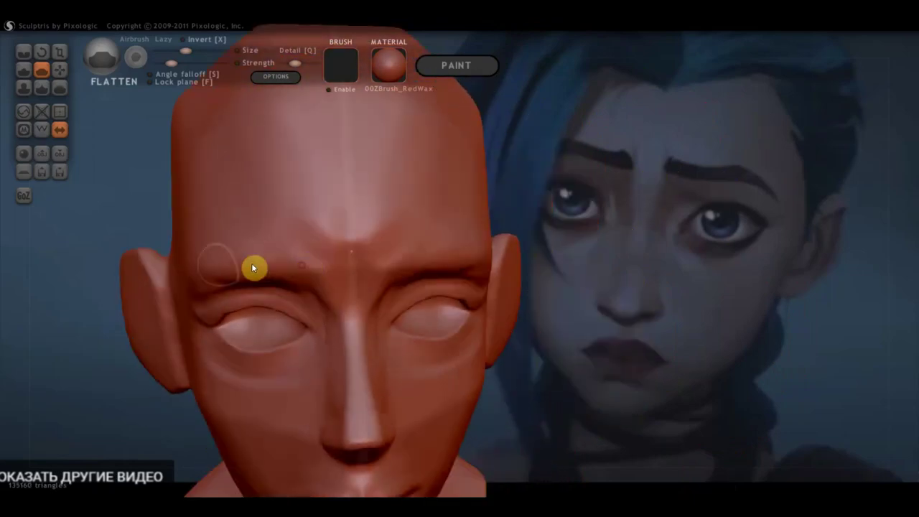
right_click_drag(256, 281, 251, 220)
mouse_move(284, 239)
left_mouse_down()
mouse_move(237, 233)
mouse_move(217, 245)
mouse_move(296, 245)
mouse_move(211, 250)
mouse_move(292, 248)
left_mouse_up()
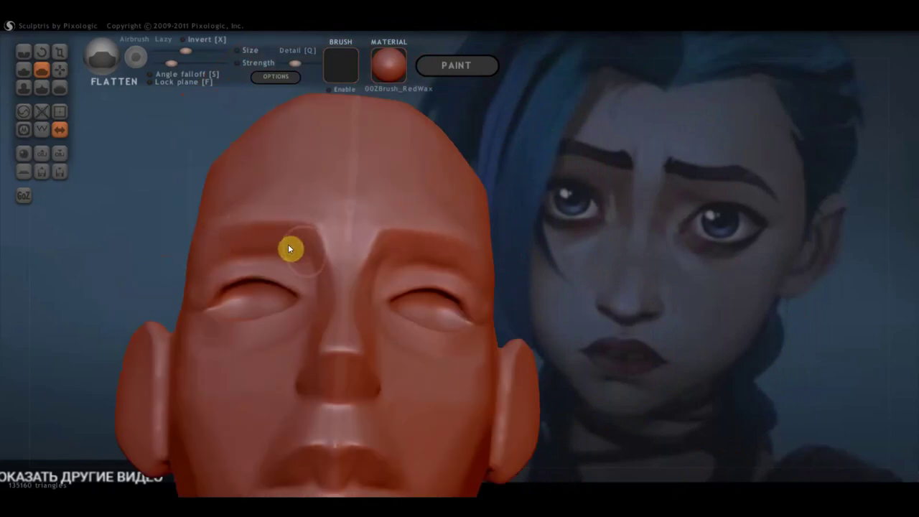
mouse_move(314, 271)
right_mouse_down()
mouse_move(284, 326)
mouse_move(231, 324)
mouse_move(302, 320)
mouse_move(307, 311)
right_mouse_up()
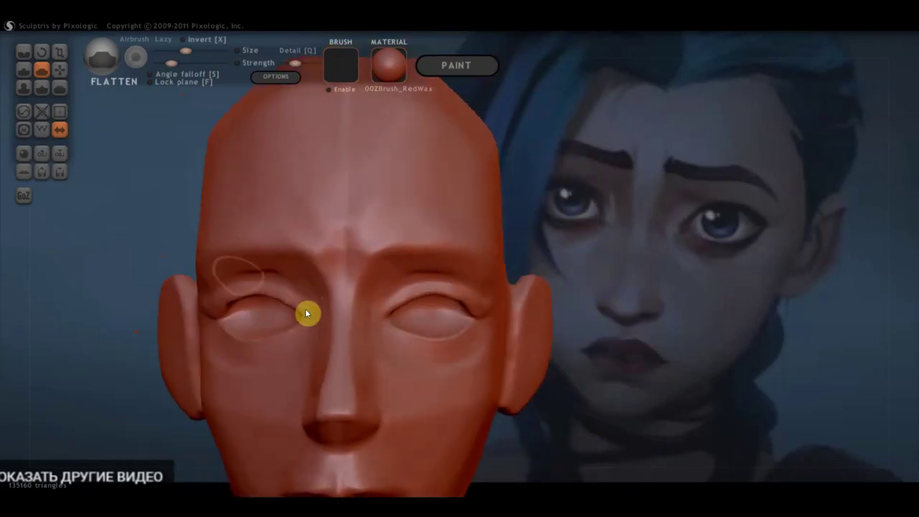
With the Crease brush, carve crease lines at the inner brow between the eyes.
left_click(24, 52)
mouse_move(283, 259)
left_mouse_down()
mouse_move(311, 234)
mouse_move(338, 275)
left_mouse_up()
mouse_move(338, 275)
right_mouse_down()
mouse_move(287, 270)
mouse_move(340, 277)
right_mouse_up()
scroll(387, 294, "down", 2)
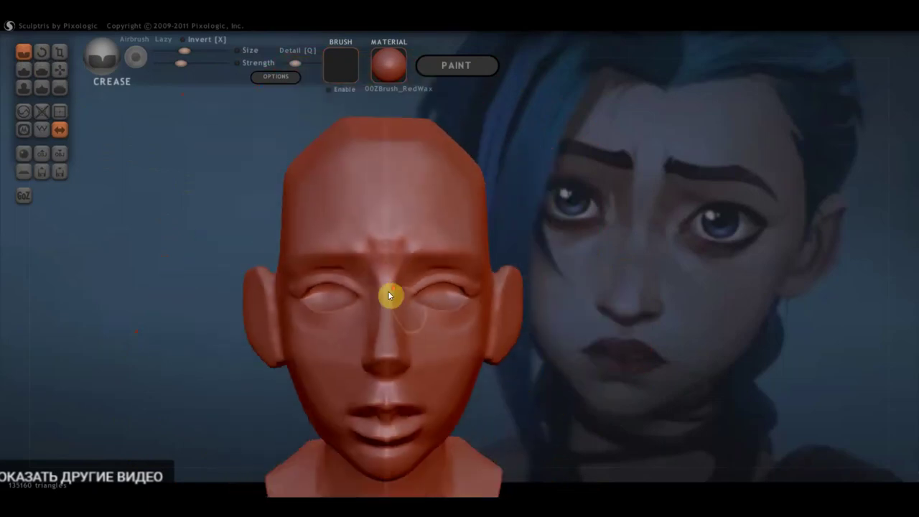
scroll(466, 248, "up", 1)
Orbit and zoom around the head to check the creases from three-quarter, side and front views.
mouse_move(465, 248)
right_mouse_down()
mouse_move(537, 285)
mouse_move(630, 267)
right_mouse_up()
right_click_drag(542, 298, 513, 304)
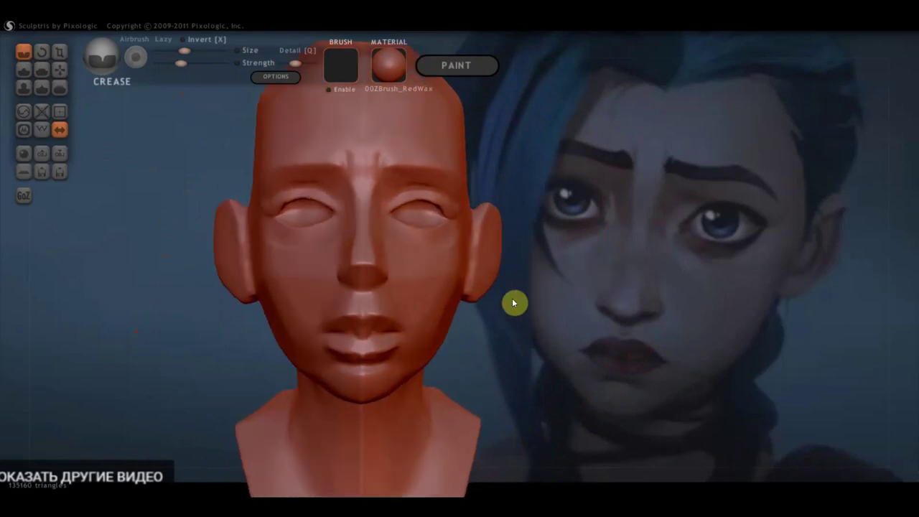
scroll(513, 303, "up", 2)
mouse_move(601, 308)
right_mouse_down()
mouse_move(631, 318)
mouse_move(476, 314)
right_mouse_up()
scroll(626, 320, "down", 1)
scroll(484, 282, "up", 1)
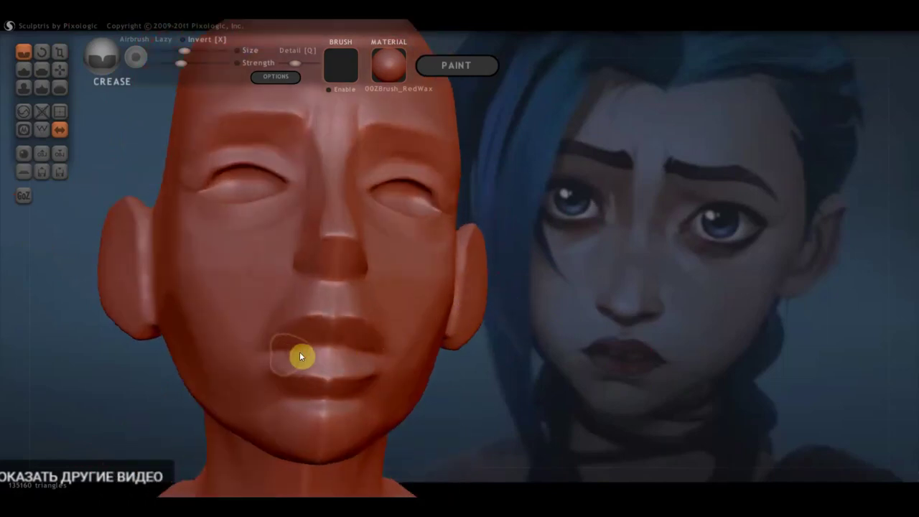
scroll(299, 356, "down", 2)
mouse_move(353, 347)
right_mouse_down()
mouse_move(349, 379)
mouse_move(384, 371)
mouse_move(312, 300)
mouse_move(346, 377)
right_mouse_up()
mouse_move(351, 338)
right_mouse_down()
mouse_move(359, 347)
mouse_move(397, 332)
right_mouse_up()
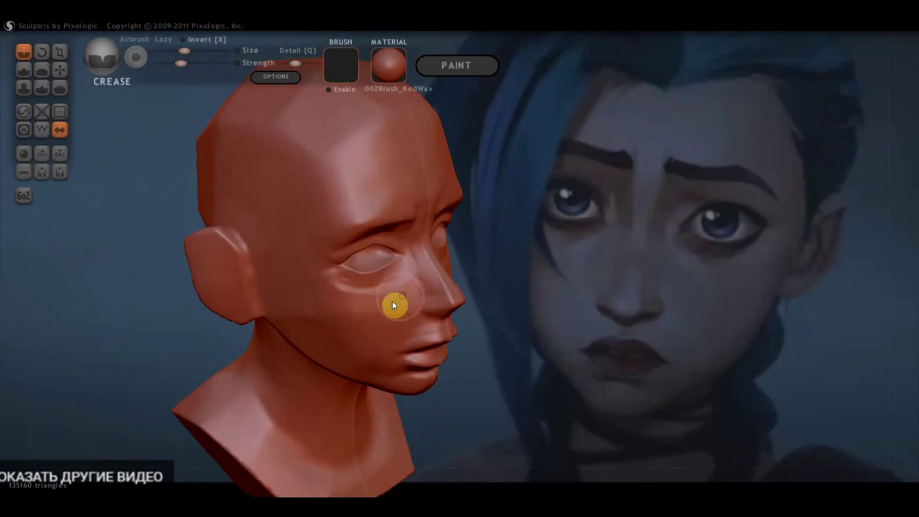
right_click_drag(380, 321, 385, 308)
scroll(381, 306, "up", 3)
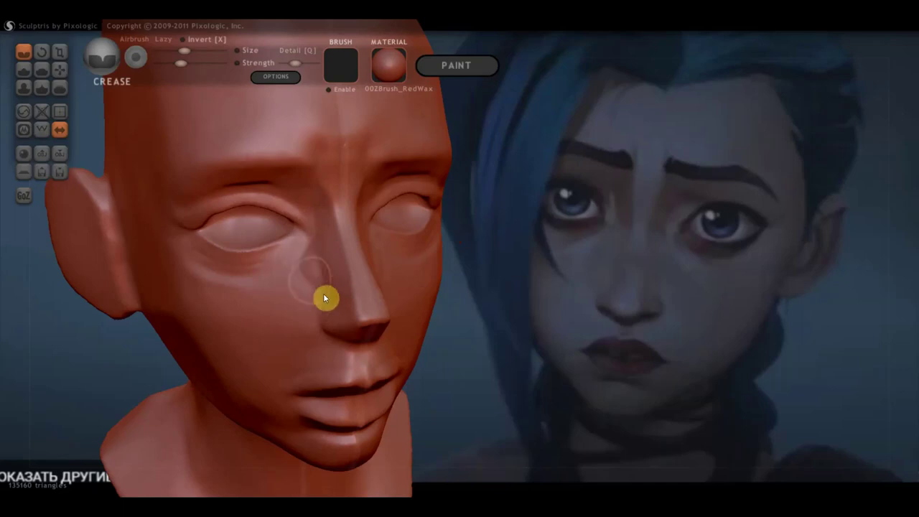
With the Flatten brush, flatten the nose bridge and both sides of the nose.
left_click(42, 80)
scroll(222, 223, "up", 2)
scroll(323, 265, "up", 3)
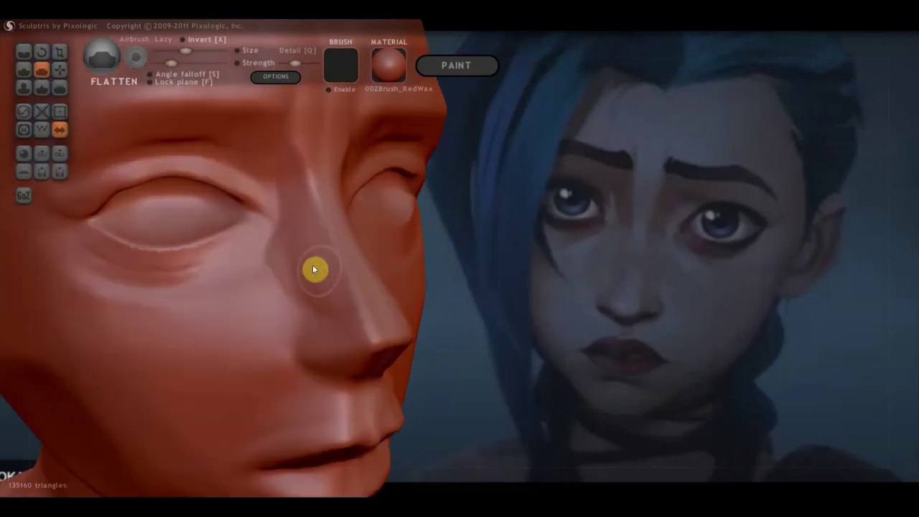
left_click_drag(288, 238, 306, 256)
right_click_drag(345, 277, 329, 256)
mouse_move(330, 256)
left_mouse_down()
mouse_move(314, 219)
mouse_move(345, 292)
mouse_move(328, 289)
left_mouse_up()
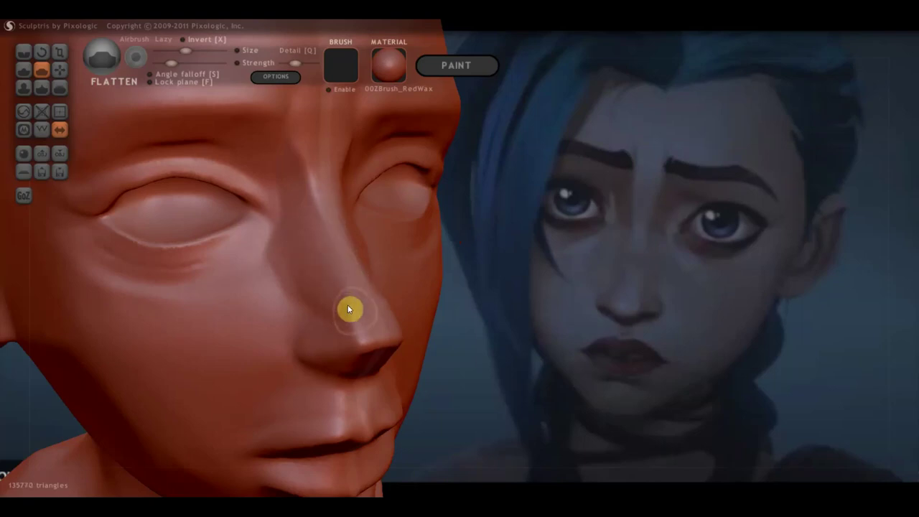
left_click_drag(347, 326, 360, 349)
mouse_move(351, 318)
right_mouse_down()
mouse_move(366, 349)
mouse_move(353, 293)
right_mouse_up()
mouse_move(352, 293)
left_mouse_down()
mouse_move(374, 294)
mouse_move(360, 307)
mouse_move(385, 324)
left_mouse_up()
mouse_move(385, 323)
right_mouse_down()
mouse_move(511, 350)
mouse_move(507, 329)
mouse_move(496, 350)
mouse_move(441, 347)
right_mouse_up()
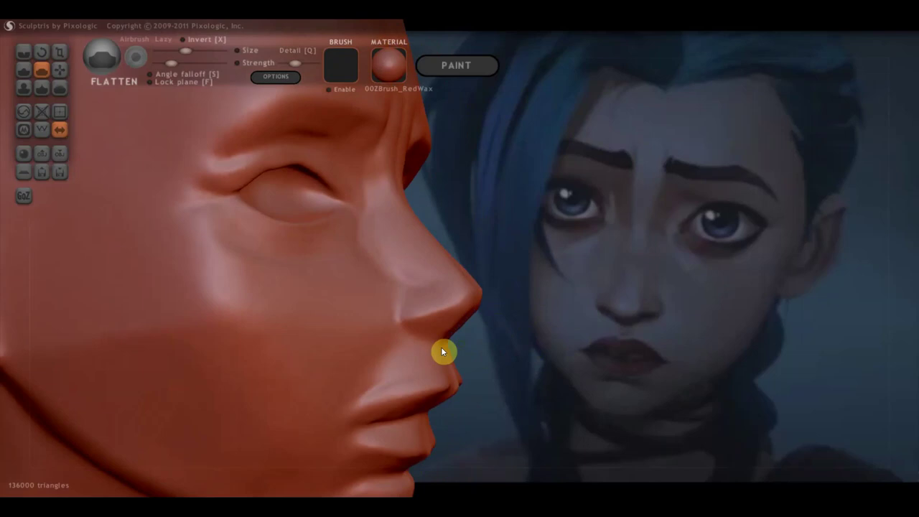
With the Draw brush, build up the area around the nostril.
left_click(24, 69)
scroll(329, 295, "up", 3)
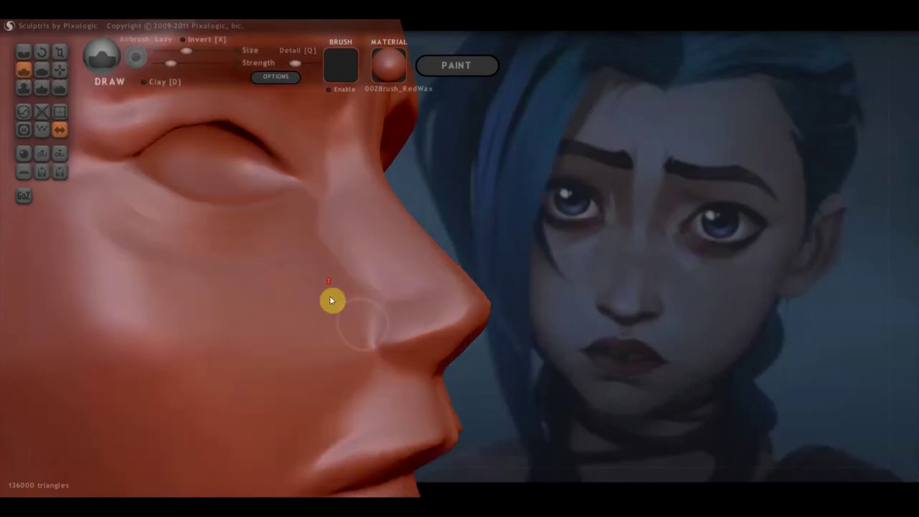
mouse_move(402, 385)
left_mouse_down()
mouse_move(400, 359)
mouse_move(430, 344)
mouse_move(400, 371)
mouse_move(386, 366)
mouse_move(419, 361)
mouse_move(398, 326)
mouse_move(396, 336)
mouse_move(455, 321)
mouse_move(388, 346)
left_mouse_up()
mouse_move(389, 346)
right_mouse_down()
mouse_move(272, 339)
mouse_move(306, 337)
right_mouse_up()
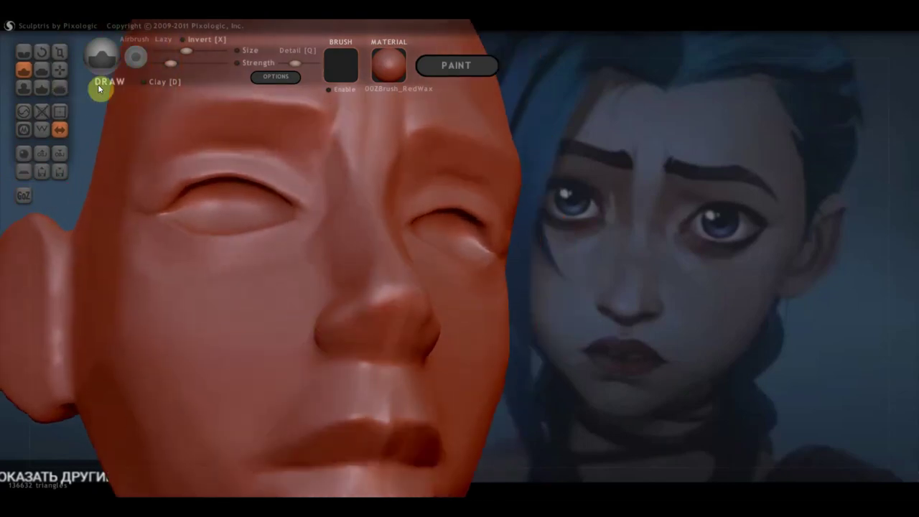
With the Crease brush, carve and deepen a groove around the nostril from the side.
left_click(25, 55)
right_click_drag(119, 154, 287, 266)
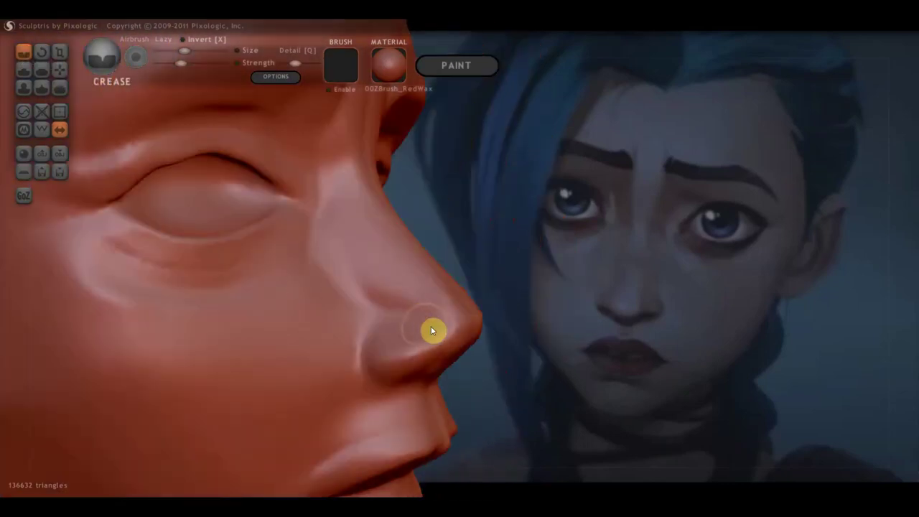
mouse_move(420, 325)
left_mouse_down()
mouse_move(363, 337)
mouse_move(427, 315)
mouse_move(370, 324)
mouse_move(354, 364)
mouse_move(364, 330)
mouse_move(382, 383)
left_mouse_up()
right_click_drag(381, 384, 283, 314)
mouse_move(314, 324)
left_mouse_down()
mouse_move(364, 334)
mouse_move(338, 336)
mouse_move(349, 336)
mouse_move(353, 352)
mouse_move(309, 339)
left_mouse_up()
Viewing the nose front-on, crease around the nostril and nose side.
right_click_drag(320, 335, 278, 342)
scroll(357, 317, "up", 1)
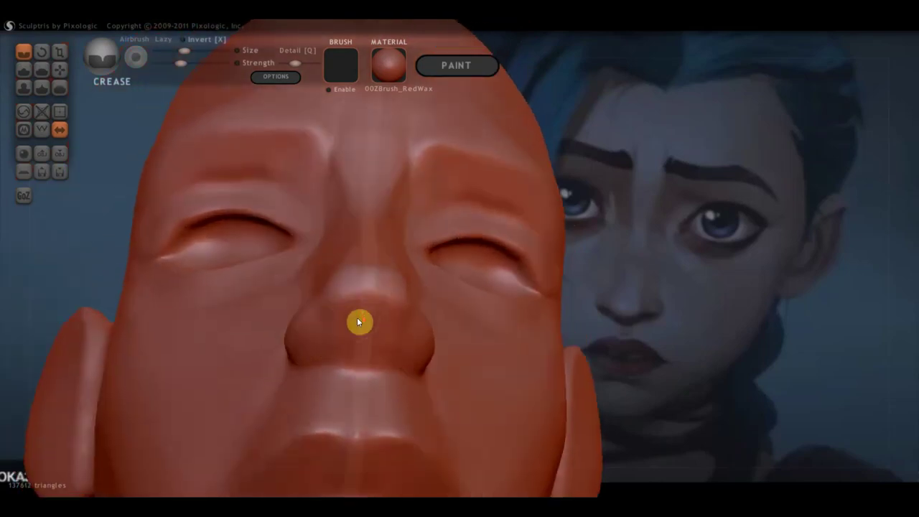
scroll(379, 340, "up", 1)
right_click_drag(380, 340, 411, 415)
mouse_move(343, 344)
left_mouse_down()
mouse_move(364, 379)
mouse_move(340, 335)
left_mouse_up()
left_click_drag(364, 374, 334, 315)
mouse_move(341, 327)
right_mouse_down()
mouse_move(368, 349)
mouse_move(365, 311)
mouse_move(332, 287)
mouse_move(391, 307)
right_mouse_up()
Use the Flatten brush to smooth the nostril bulge, then flatten the nose bridge and tip.
left_click(41, 70)
scroll(232, 230, "up", 2)
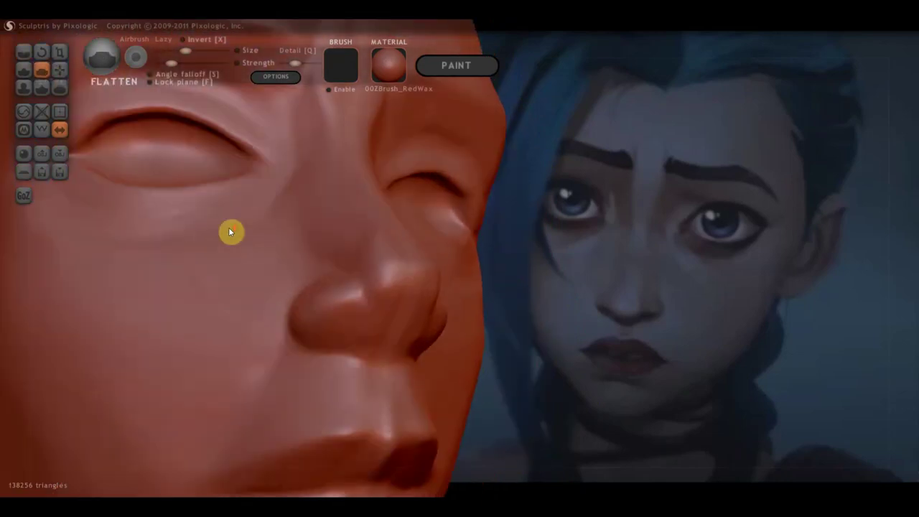
scroll(354, 311, "up", 2)
mouse_move(353, 311)
left_mouse_down()
mouse_move(374, 302)
mouse_move(357, 315)
mouse_move(338, 306)
mouse_move(379, 312)
mouse_move(326, 323)
left_mouse_up()
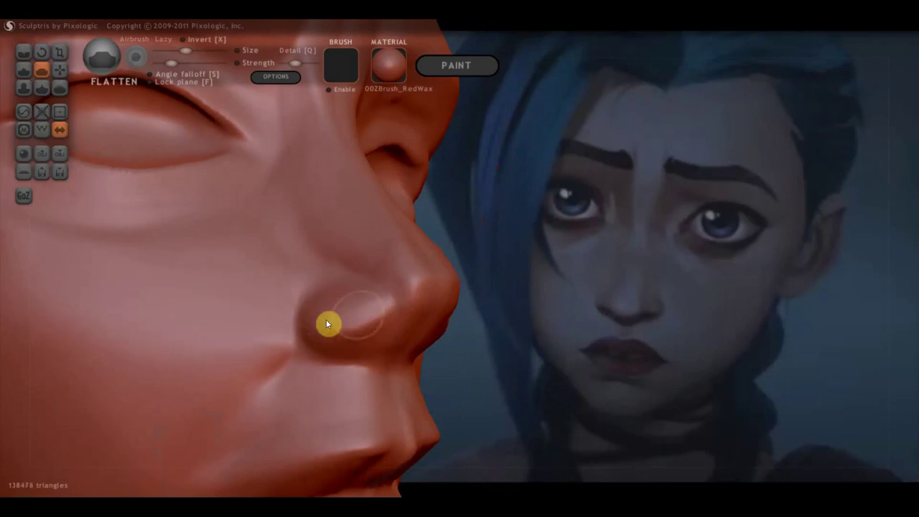
right_click_drag(326, 322, 345, 309)
mouse_move(378, 273)
left_mouse_down()
mouse_move(364, 287)
mouse_move(396, 256)
mouse_move(379, 295)
left_mouse_up()
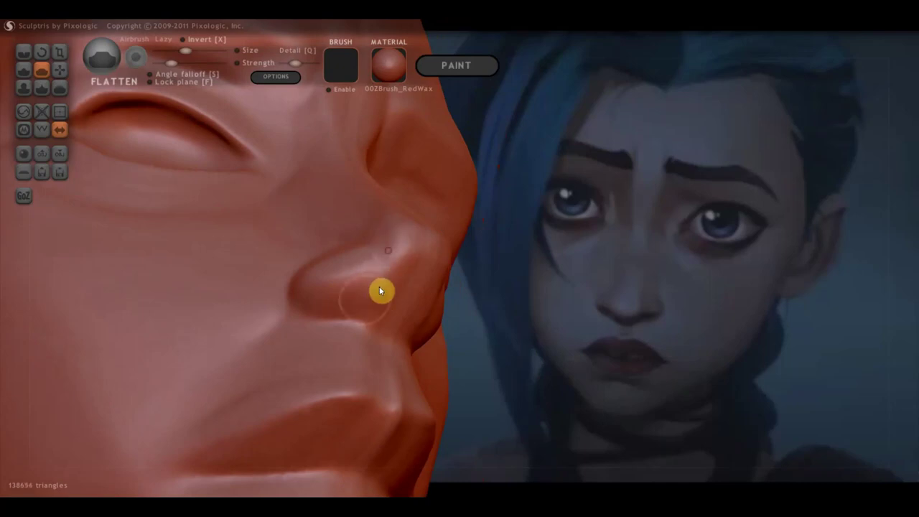
right_click_drag(379, 291, 345, 361)
left_click_drag(365, 280, 381, 320)
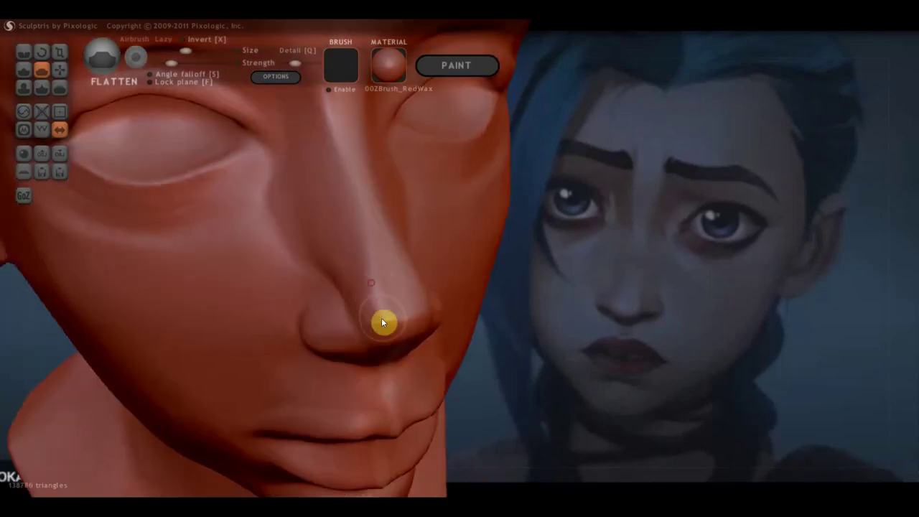
Orbit the head through front, side-profile and underside views to check the smoothed nose.
right_click_drag(400, 334, 364, 294)
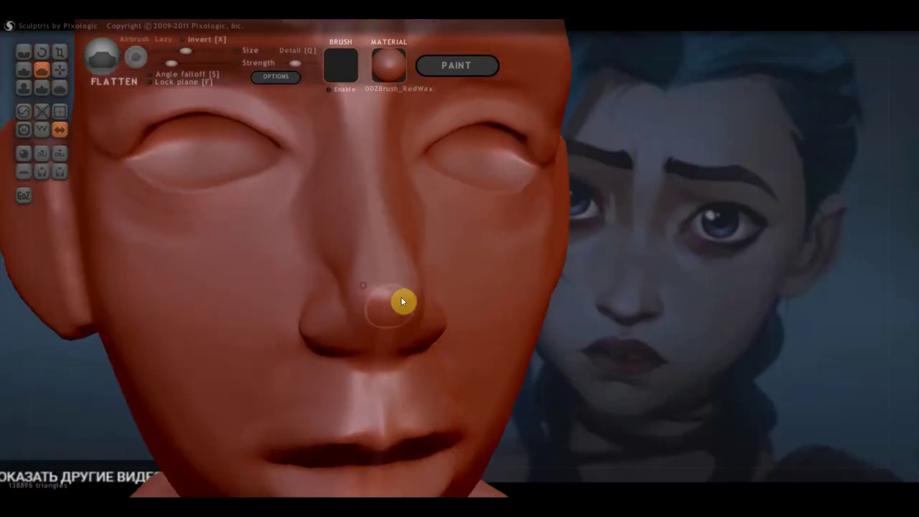
scroll(385, 339, "up", 2)
mouse_move(385, 338)
right_mouse_down()
mouse_move(193, 320)
mouse_move(352, 308)
right_mouse_up()
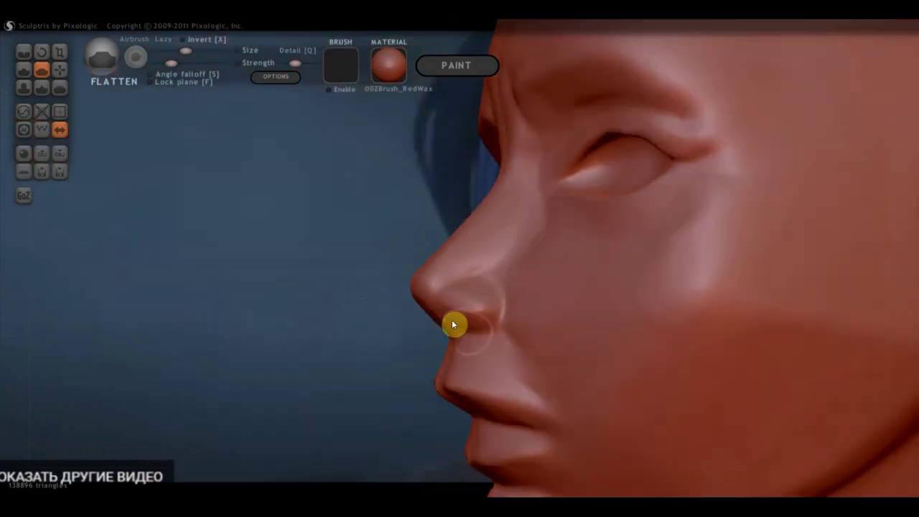
mouse_move(443, 334)
right_mouse_down()
mouse_move(582, 322)
mouse_move(634, 299)
right_mouse_up()
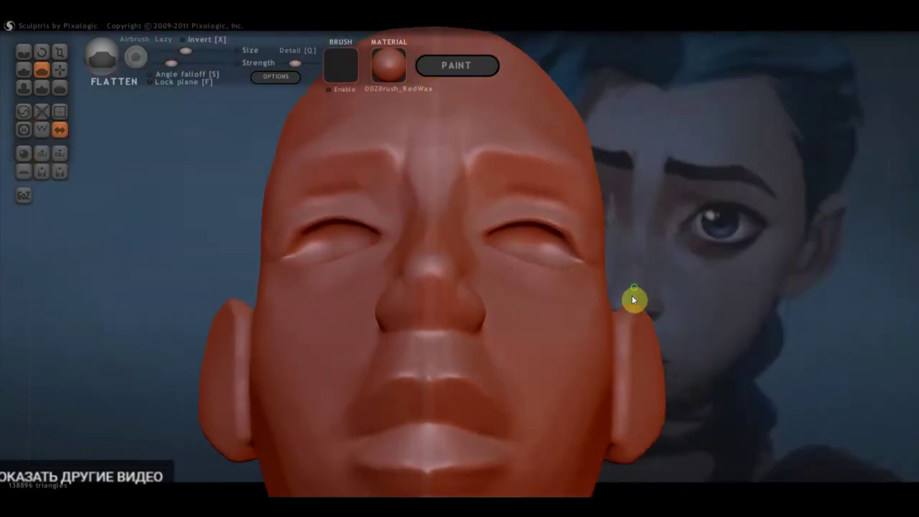
right_click_drag(491, 296, 510, 268)
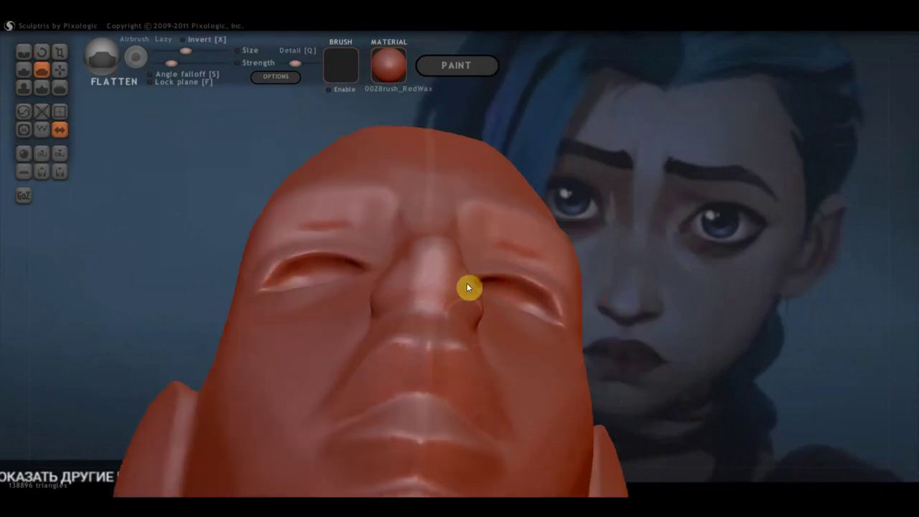
right_click_drag(478, 312, 448, 291)
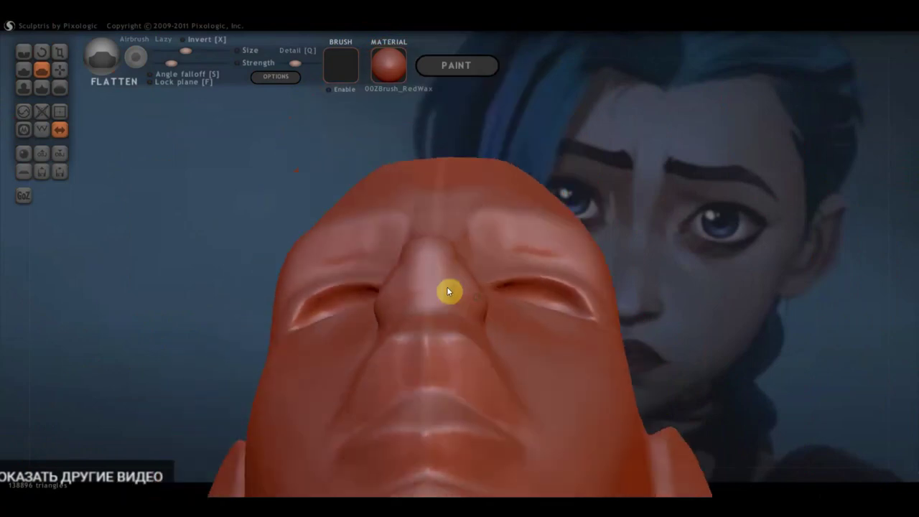
Select the Grab brush and inspect the nose from three-quarter and straight frontal views.
left_click(60, 70)
scroll(482, 342, "up", 2)
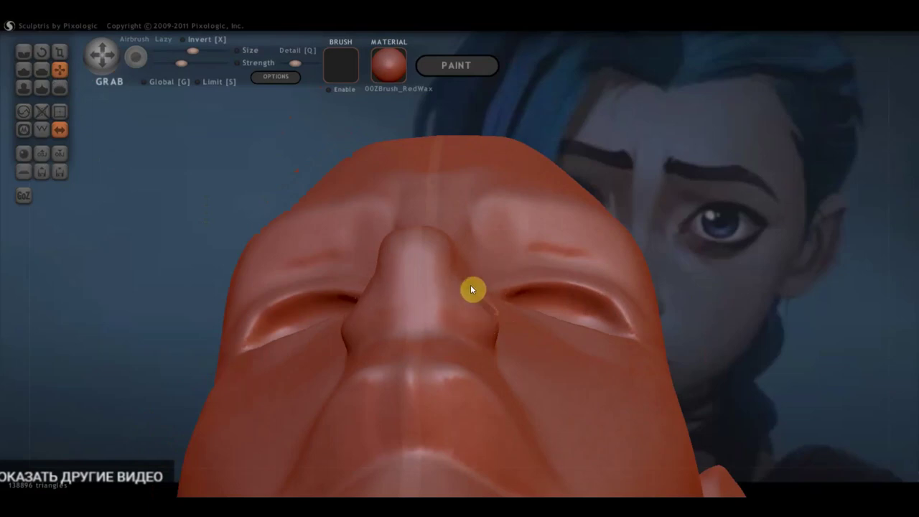
mouse_move(464, 302)
right_mouse_down()
mouse_move(476, 307)
mouse_move(421, 427)
right_mouse_up()
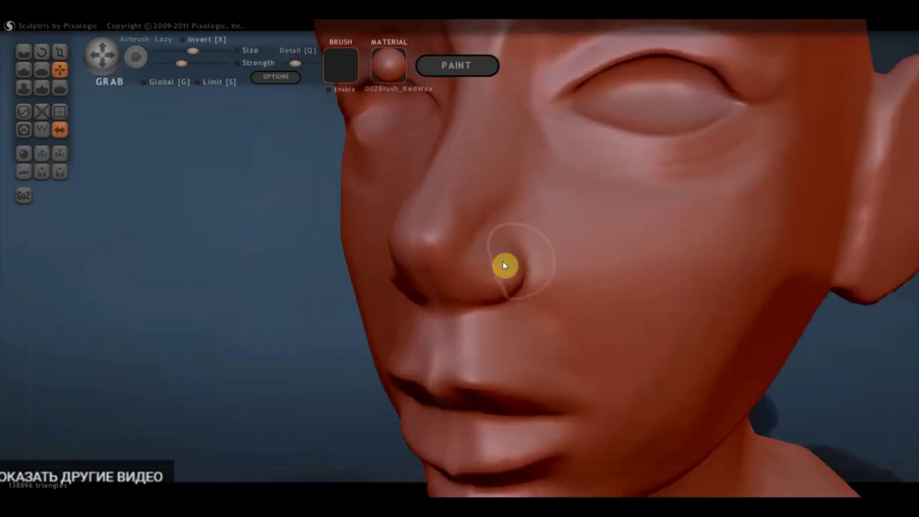
right_click_drag(503, 266, 447, 281)
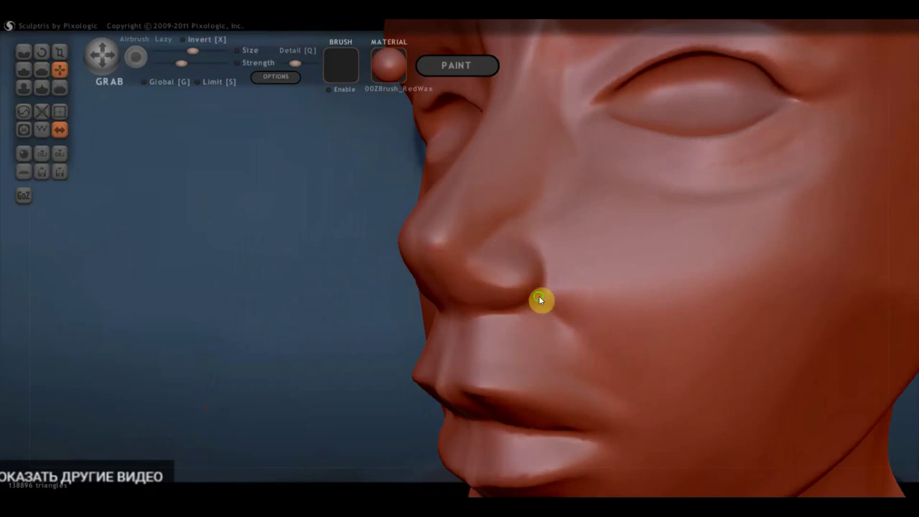
right_click_drag(541, 301, 630, 294)
mouse_move(445, 239)
right_mouse_down()
mouse_move(487, 300)
mouse_move(521, 302)
mouse_move(519, 290)
mouse_move(493, 289)
mouse_move(538, 273)
mouse_move(601, 305)
right_mouse_up()
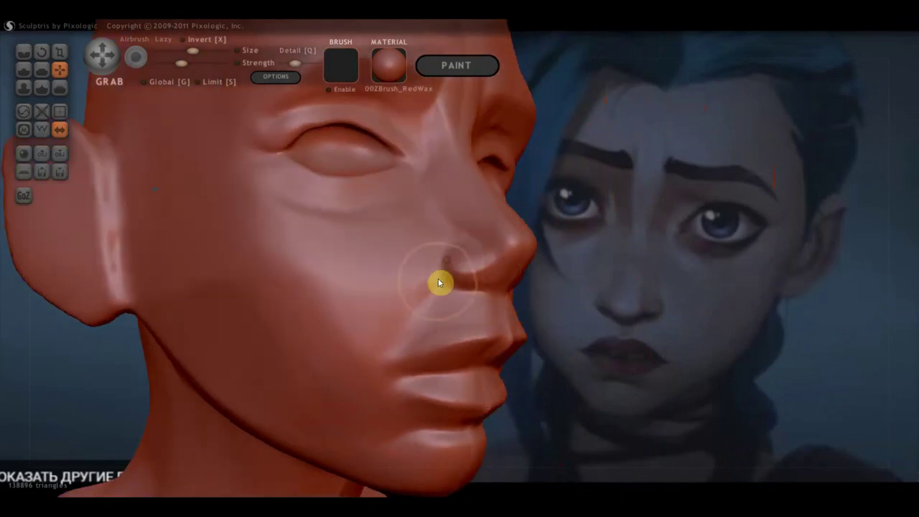
Build up both nostrils with the Draw brush from below so they look fuller and rounder.
left_click(24, 69)
right_click_drag(486, 309, 412, 274)
scroll(413, 271, "up", 3)
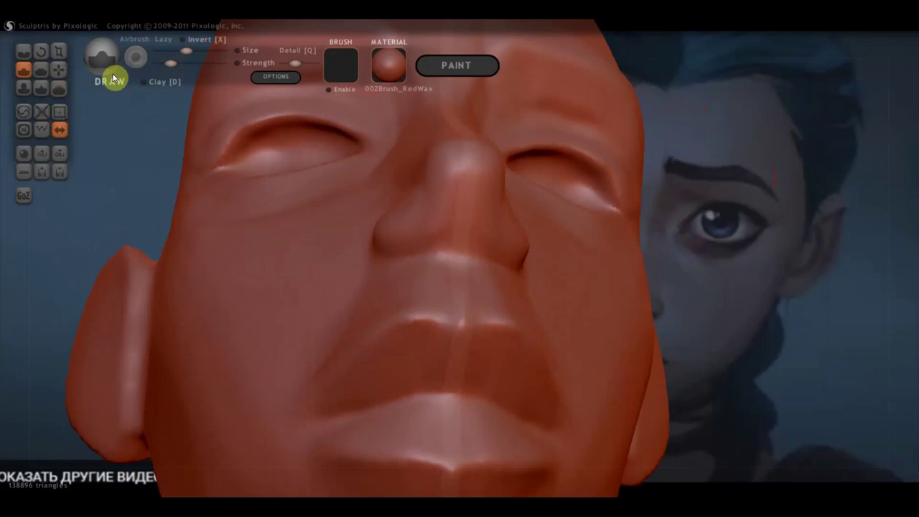
right_click_drag(301, 186, 424, 222)
mouse_move(424, 223)
left_mouse_down()
mouse_move(415, 225)
mouse_move(424, 208)
mouse_move(404, 224)
mouse_move(405, 239)
mouse_move(423, 212)
mouse_move(425, 223)
mouse_move(428, 194)
mouse_move(407, 238)
left_mouse_up()
mouse_move(406, 240)
right_mouse_down()
mouse_move(465, 330)
mouse_move(577, 353)
right_mouse_up()
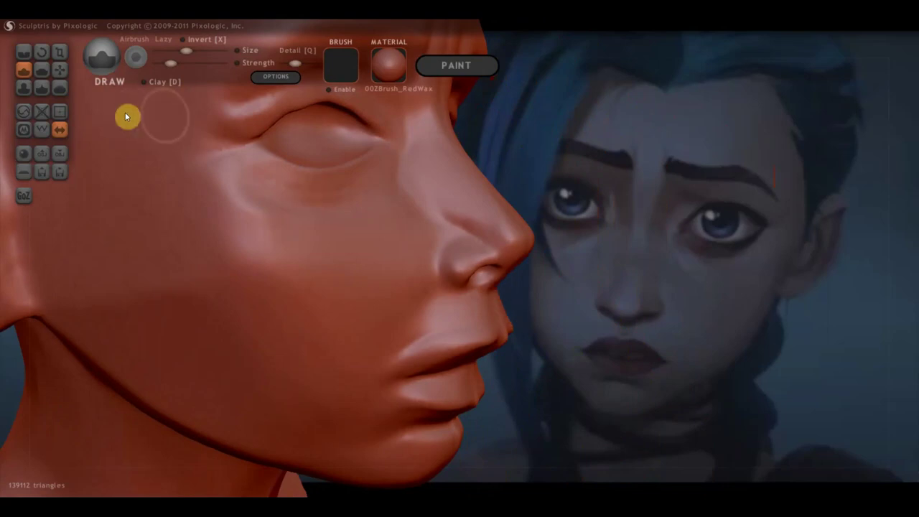
left_click(60, 70)
scroll(519, 290, "up", 5)
mouse_move(519, 290)
left_mouse_down()
mouse_move(508, 328)
mouse_move(480, 299)
mouse_move(466, 331)
mouse_move(448, 322)
mouse_move(493, 303)
left_mouse_up()
mouse_move(497, 308)
right_mouse_down()
mouse_move(486, 318)
mouse_move(379, 326)
mouse_move(471, 260)
mouse_move(447, 260)
right_mouse_up()
scroll(470, 260, "down", 5)
scroll(447, 260, "up", 5)
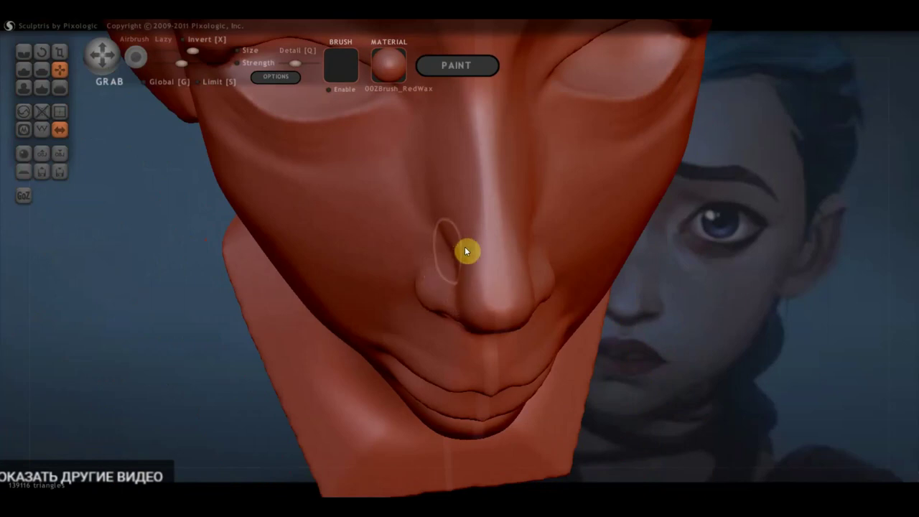
right_click_drag(479, 285, 461, 221)
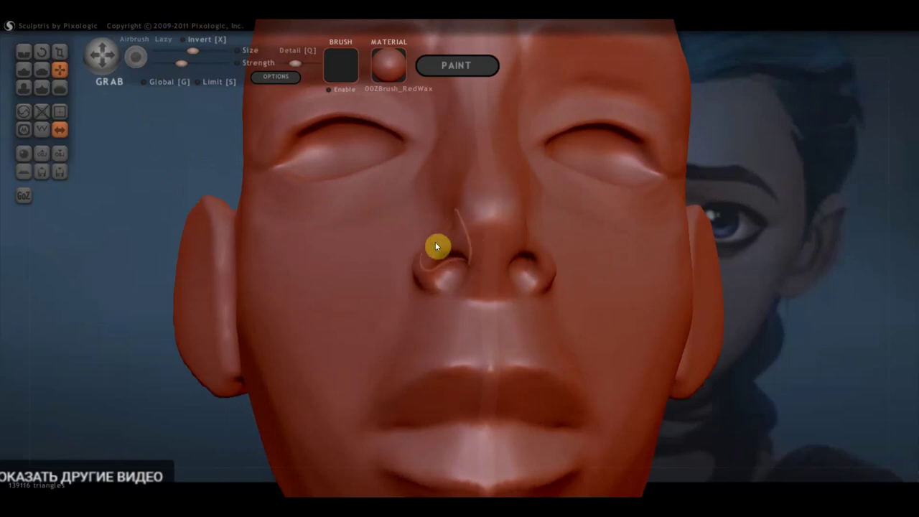
right_click_drag(446, 234, 300, 321)
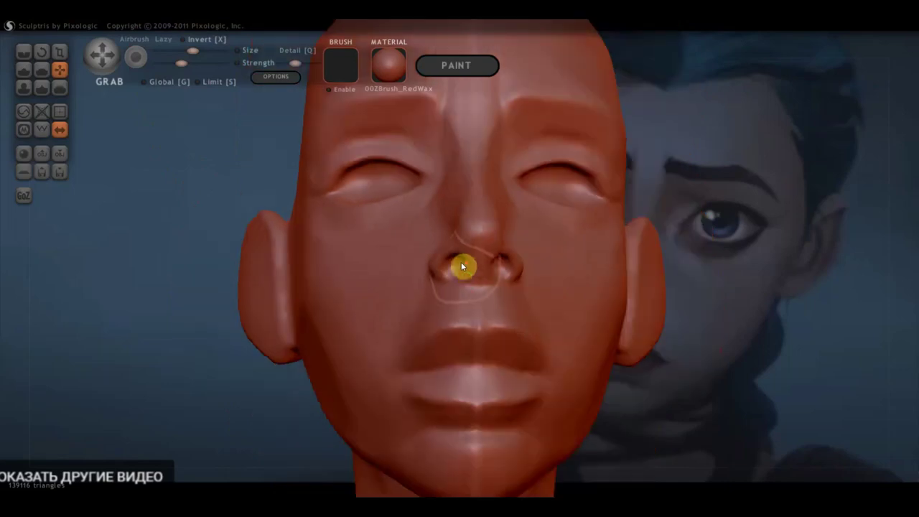
scroll(296, 314, "down", 1)
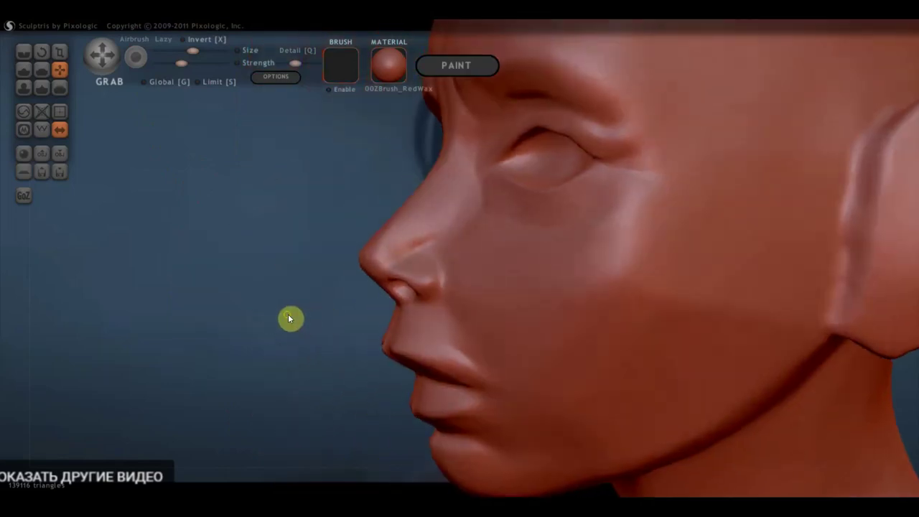
scroll(388, 257, "down", 2)
scroll(417, 238, "down", 2)
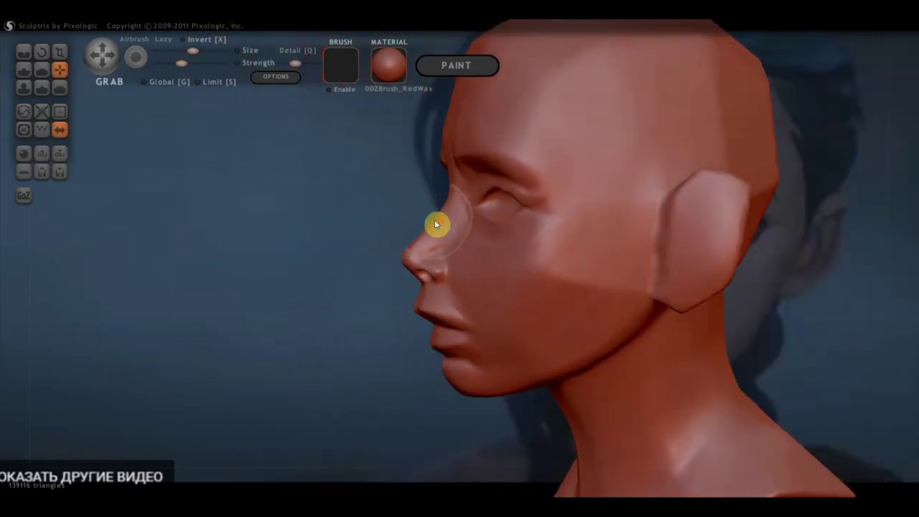
scroll(434, 219, "up", 2)
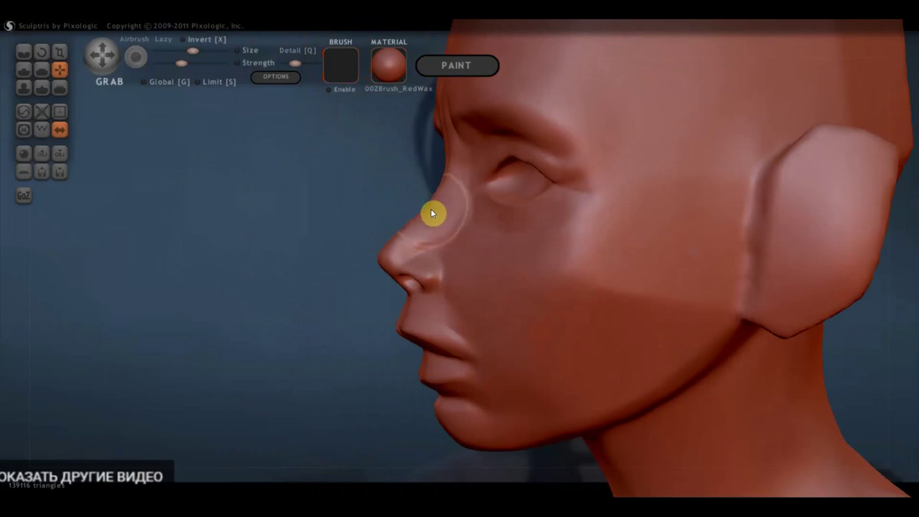
scroll(388, 256, "up", 1)
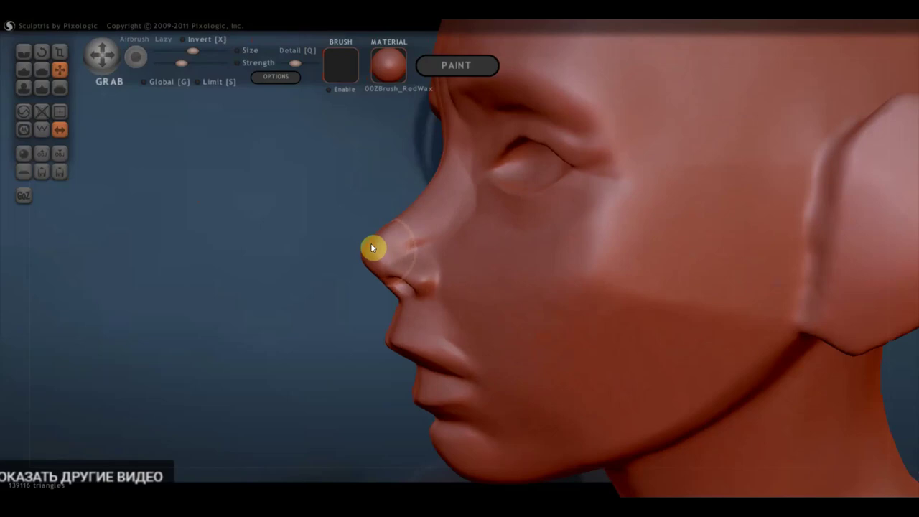
mouse_move(391, 337)
right_mouse_down()
mouse_move(399, 305)
mouse_move(561, 268)
right_mouse_up()
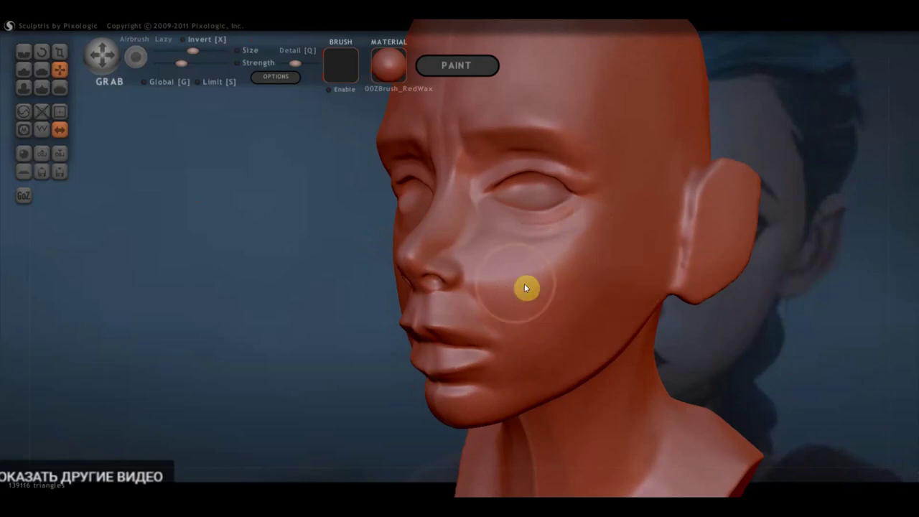
mouse_move(564, 299)
right_mouse_down()
mouse_move(541, 289)
mouse_move(390, 287)
right_mouse_up()
scroll(390, 267, "up", 3)
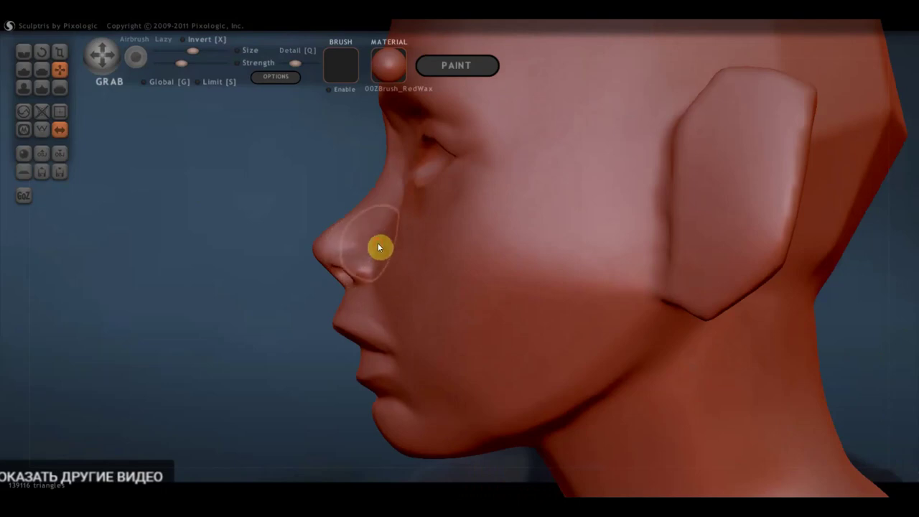
mouse_move(391, 236)
right_mouse_down()
mouse_move(431, 264)
mouse_move(391, 221)
right_mouse_up()
mouse_move(364, 274)
right_mouse_down()
mouse_move(415, 290)
mouse_move(406, 283)
right_mouse_up()
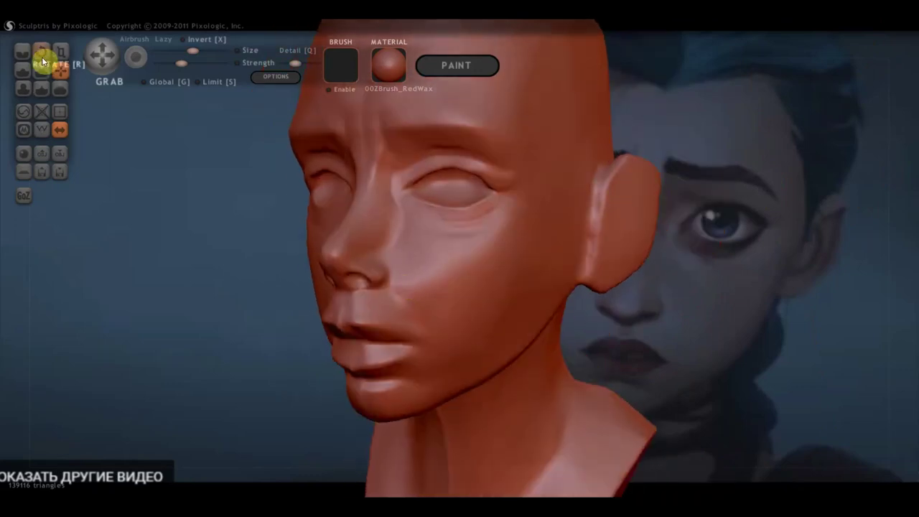
Crease a line down the side of the nose from the inner eye corner, then view it front-on.
left_click(23, 52)
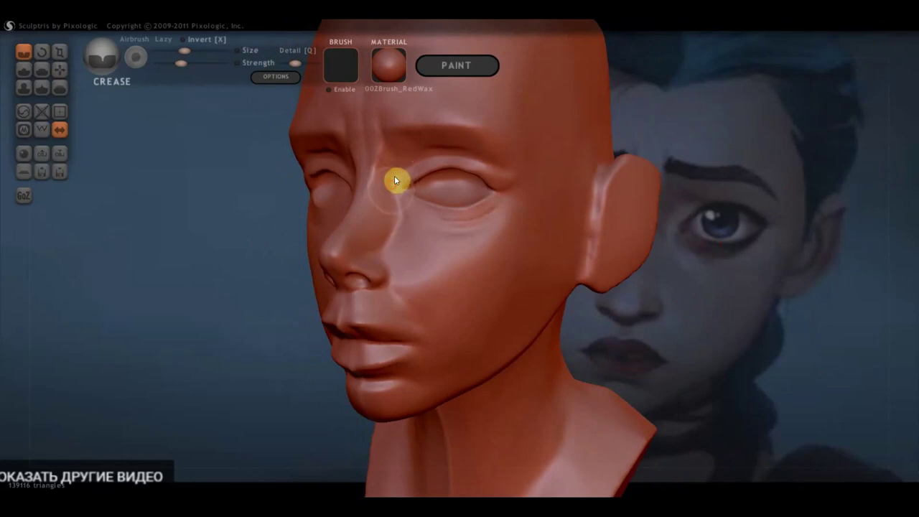
mouse_move(397, 189)
left_mouse_down()
mouse_move(395, 232)
mouse_move(376, 255)
left_mouse_up()
mouse_move(417, 277)
right_mouse_down()
mouse_move(626, 287)
mouse_move(621, 293)
right_mouse_up()
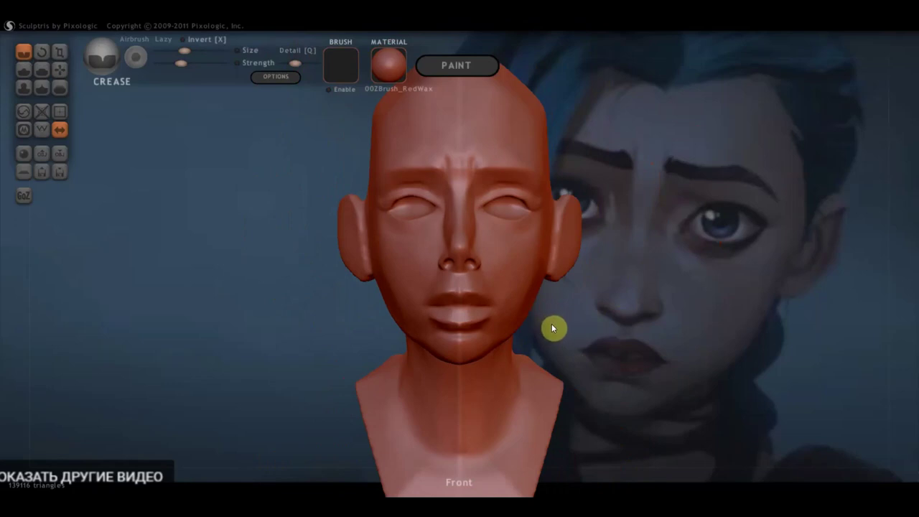
mouse_move(522, 339)
right_mouse_down()
mouse_move(523, 312)
mouse_move(545, 340)
right_mouse_up()
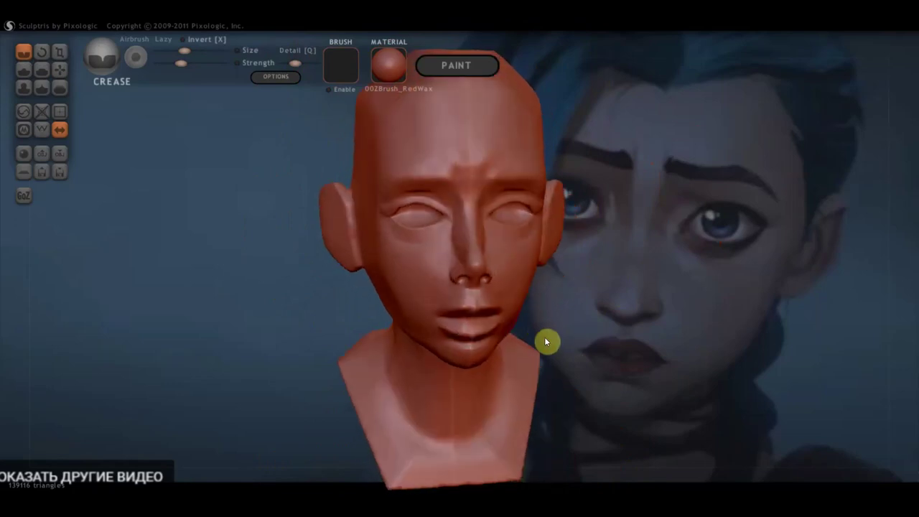
Pull the lower lip and lip line upward with the Grab brush.
left_click(62, 71)
scroll(413, 285, "up", 5)
right_click_drag(413, 285, 452, 379)
scroll(453, 379, "up", 2)
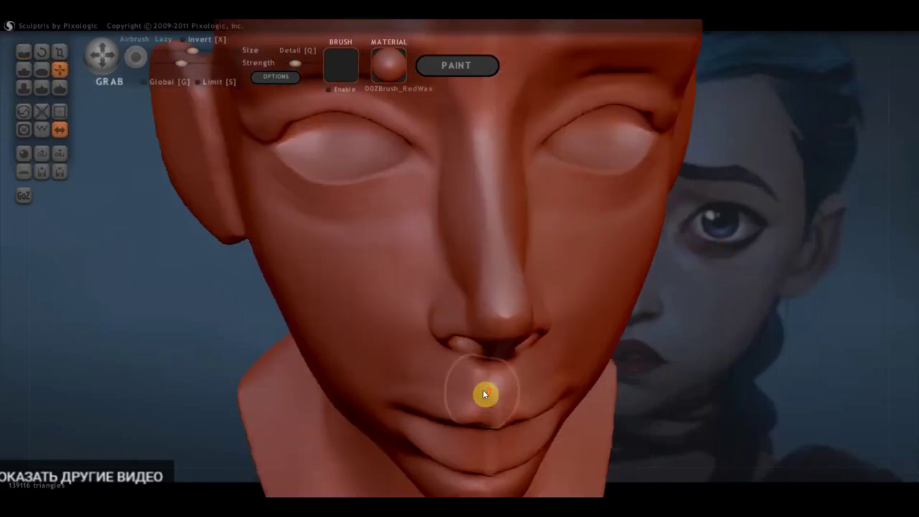
scroll(483, 438, "down", 1)
left_click_drag(479, 447, 474, 430)
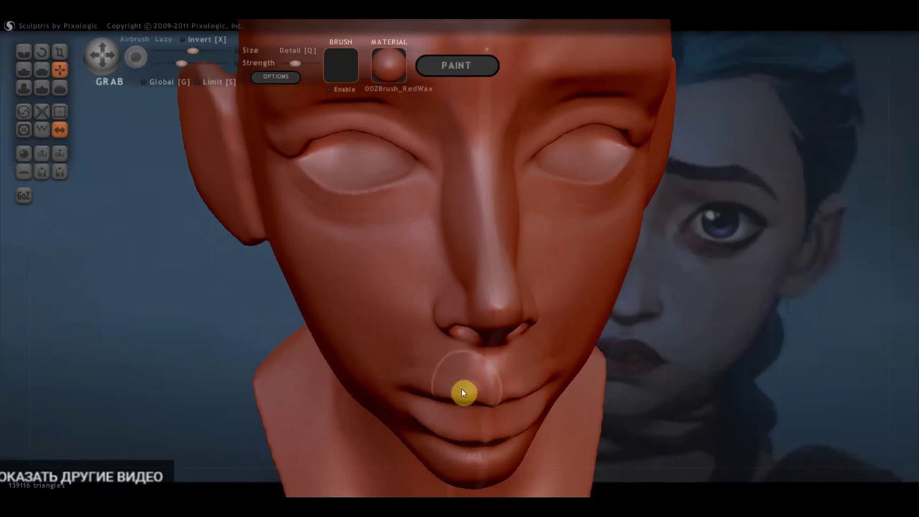
mouse_move(468, 403)
right_mouse_down()
mouse_move(483, 401)
mouse_move(453, 320)
mouse_move(371, 335)
mouse_move(383, 390)
mouse_move(556, 367)
right_mouse_up()
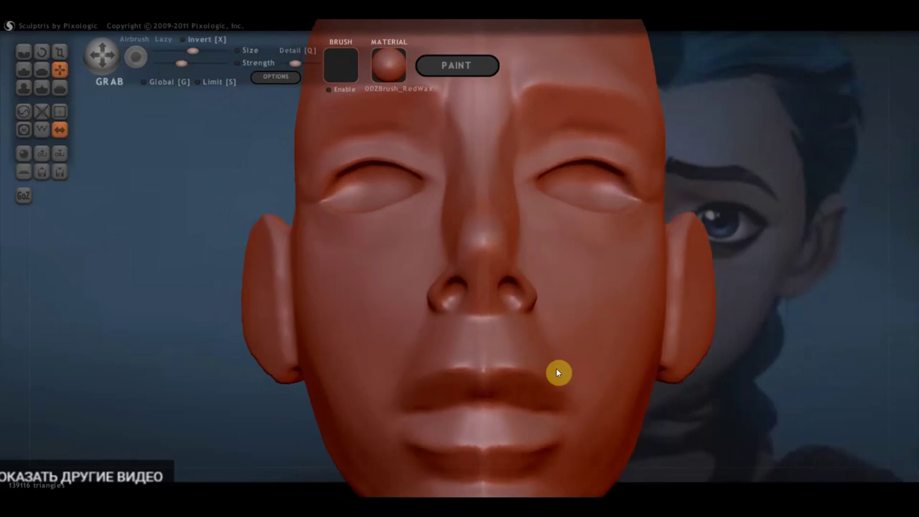
Crease the philtrum beneath the nose and the shape of the lower lip.
left_click(26, 53)
left_click_drag(479, 334, 473, 356)
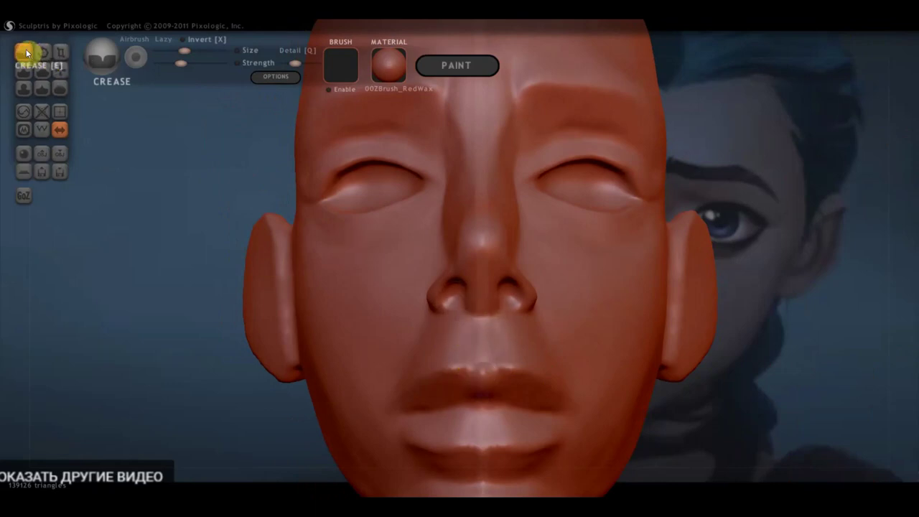
mouse_move(420, 267)
right_mouse_down()
mouse_move(479, 361)
mouse_move(504, 364)
mouse_move(501, 276)
right_mouse_up()
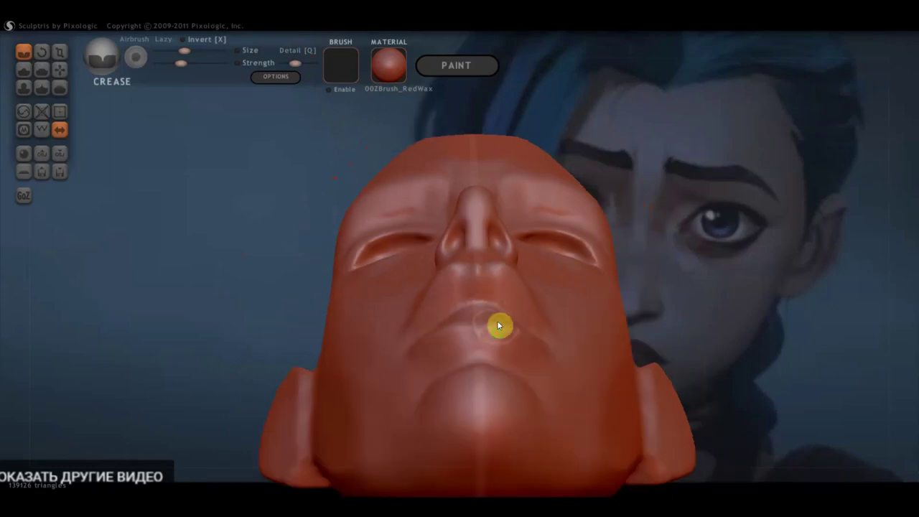
right_click_drag(486, 311, 498, 394)
scroll(496, 345, "up", 2)
scroll(529, 392, "up", 2)
mouse_move(550, 404)
left_mouse_down()
mouse_move(416, 404)
mouse_move(566, 407)
mouse_move(474, 405)
left_mouse_up()
Orbit through three-quarter, side-profile, frontal and tilted views to check the reshaped mouth.
scroll(468, 395, "down", 2)
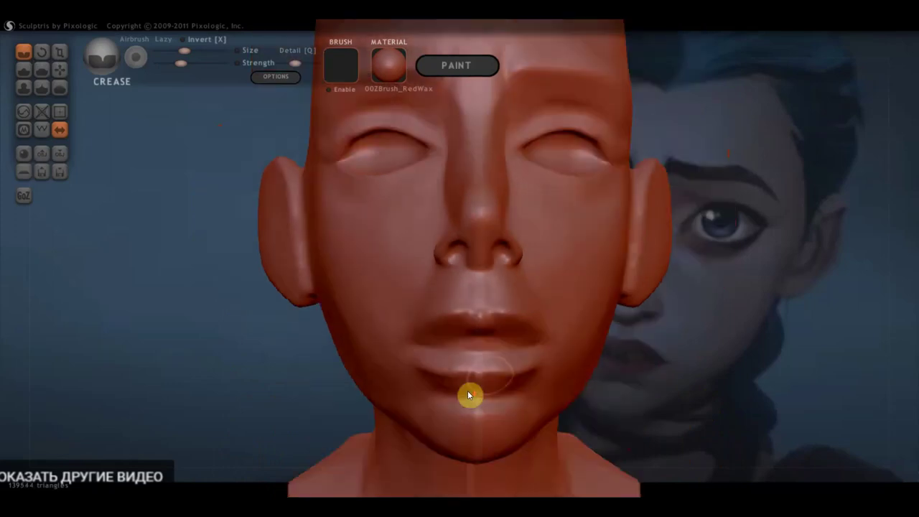
mouse_move(488, 354)
right_mouse_down()
mouse_move(619, 355)
mouse_move(545, 343)
right_mouse_up()
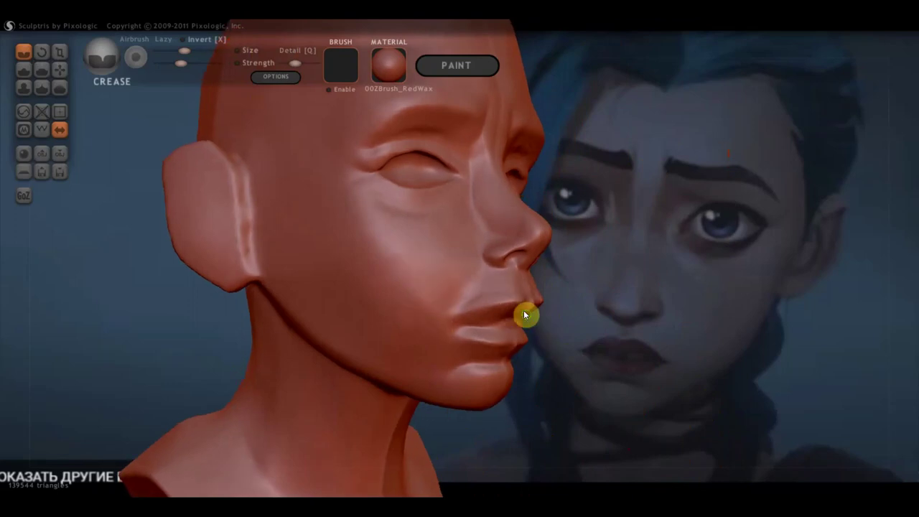
right_click_drag(524, 314, 558, 322)
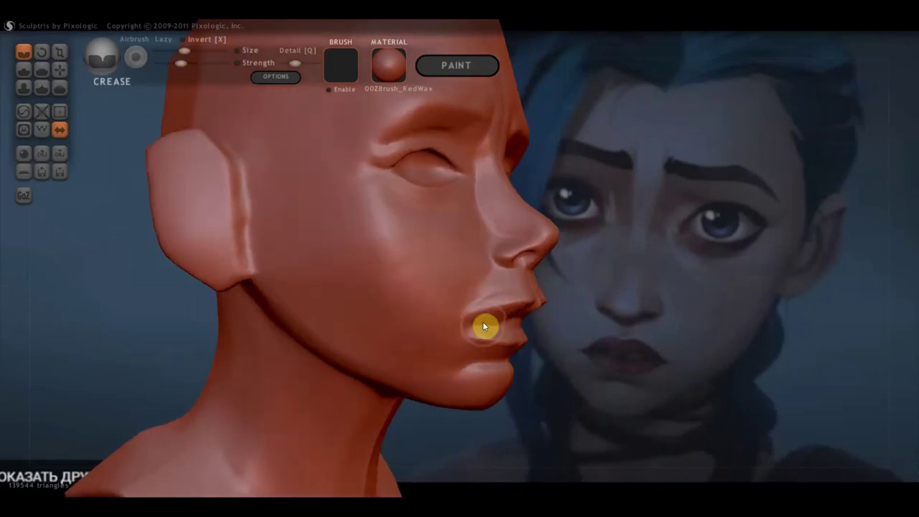
mouse_move(476, 329)
right_mouse_down()
mouse_move(502, 372)
mouse_move(441, 371)
right_mouse_up()
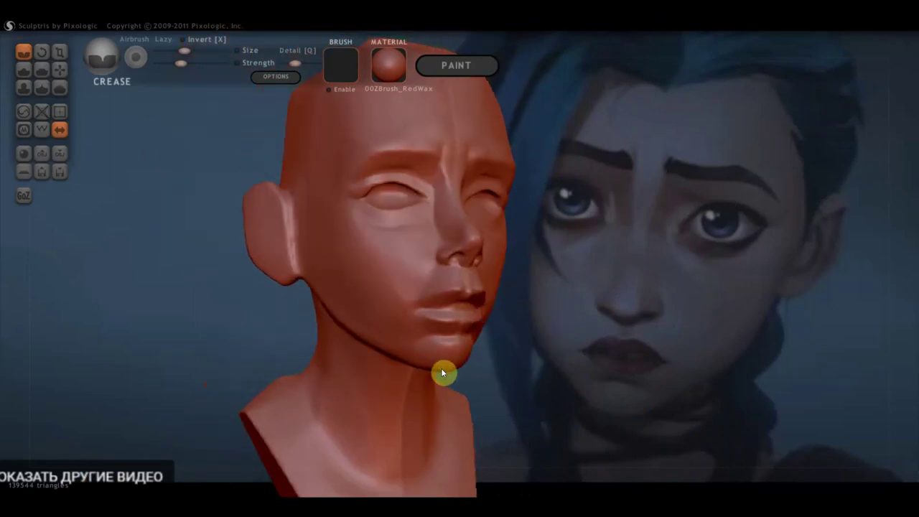
mouse_move(287, 238)
right_mouse_down()
mouse_move(328, 297)
mouse_move(304, 294)
mouse_move(458, 298)
right_mouse_up()
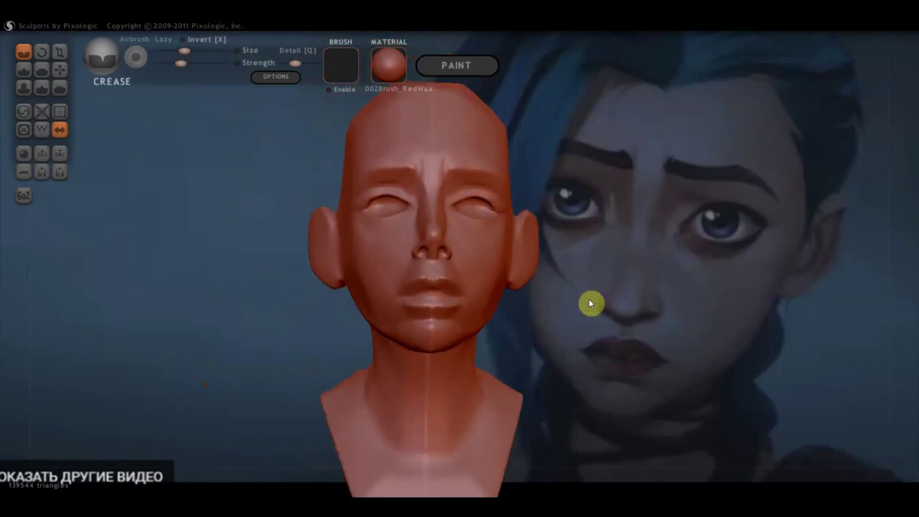
mouse_move(609, 310)
right_mouse_down()
mouse_move(544, 349)
mouse_move(548, 333)
right_mouse_up()
mouse_move(219, 247)
right_mouse_down()
mouse_move(369, 317)
mouse_move(365, 345)
mouse_move(355, 343)
mouse_move(364, 330)
mouse_move(369, 350)
mouse_move(474, 324)
mouse_move(486, 310)
right_mouse_up()
Flatten the brow and temple beside the eye, then view the head's right side in three-quarter.
left_click(41, 70)
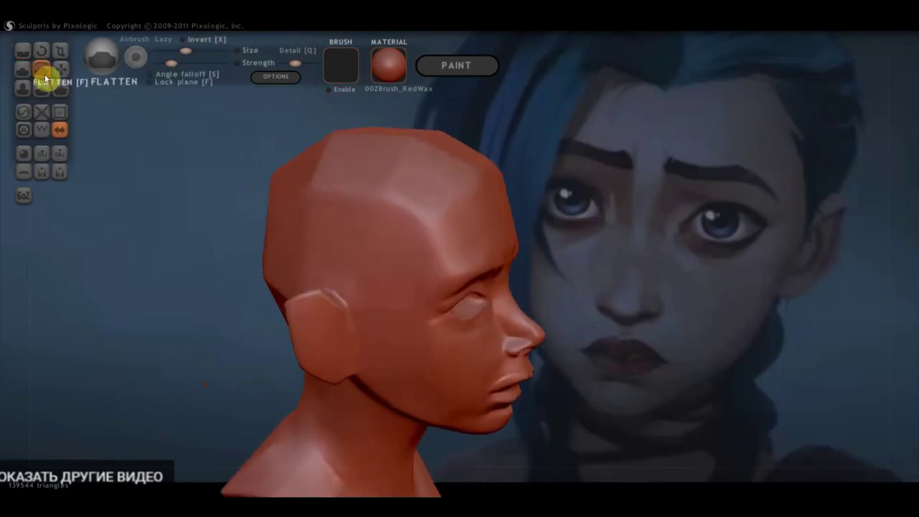
scroll(455, 294, "up", 3)
scroll(480, 278, "up", 2)
mouse_move(455, 289)
left_mouse_down()
mouse_move(429, 300)
mouse_move(468, 238)
left_mouse_up()
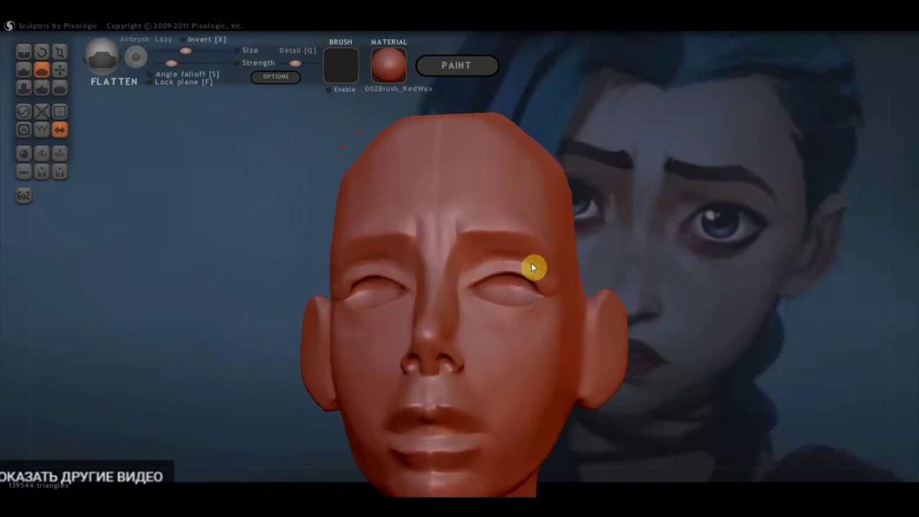
right_click_drag(531, 268, 473, 277)
right_click_drag(606, 335, 579, 260)
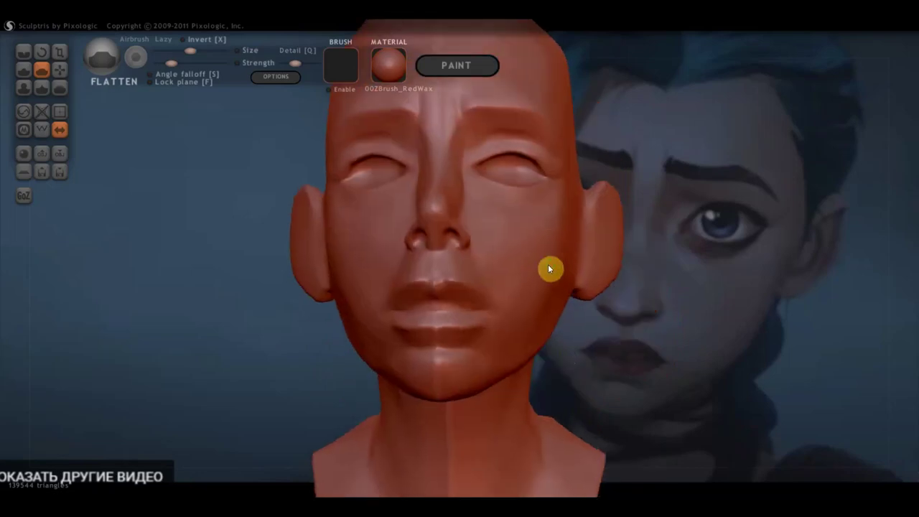
mouse_move(548, 264)
right_mouse_down()
mouse_move(594, 301)
mouse_move(597, 320)
mouse_move(611, 315)
right_mouse_up()
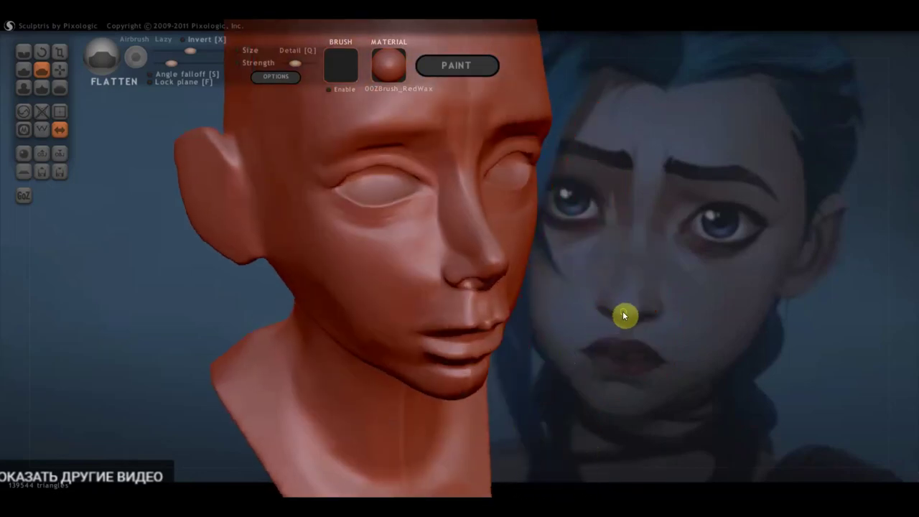
From a top-down view, pull the jaw and neck surface under the chin with Grab, then check profiles.
left_click(60, 69)
right_click_drag(244, 168, 255, 227)
mouse_move(392, 327)
right_mouse_down()
mouse_move(412, 254)
mouse_move(402, 98)
right_mouse_up()
mouse_move(400, 296)
right_mouse_down()
mouse_move(393, 309)
mouse_move(402, 301)
right_mouse_up()
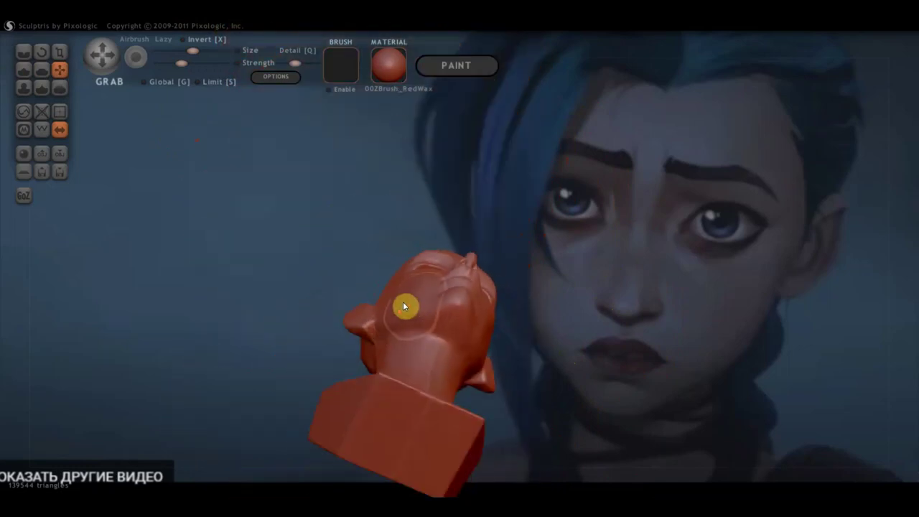
left_click_drag(419, 296, 411, 285)
mouse_move(411, 285)
right_mouse_down()
mouse_move(492, 353)
mouse_move(477, 265)
mouse_move(496, 300)
mouse_move(495, 332)
mouse_move(495, 265)
mouse_move(502, 279)
right_mouse_up()
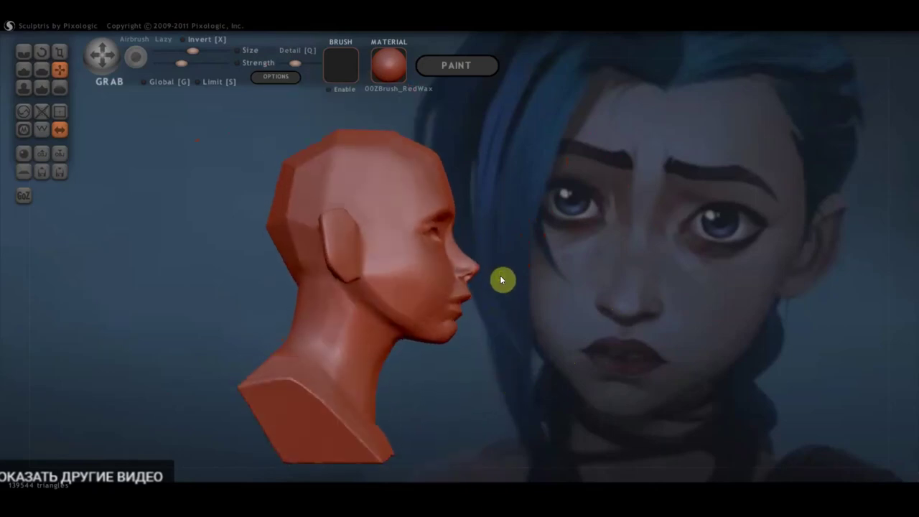
scroll(474, 287, "up", 3)
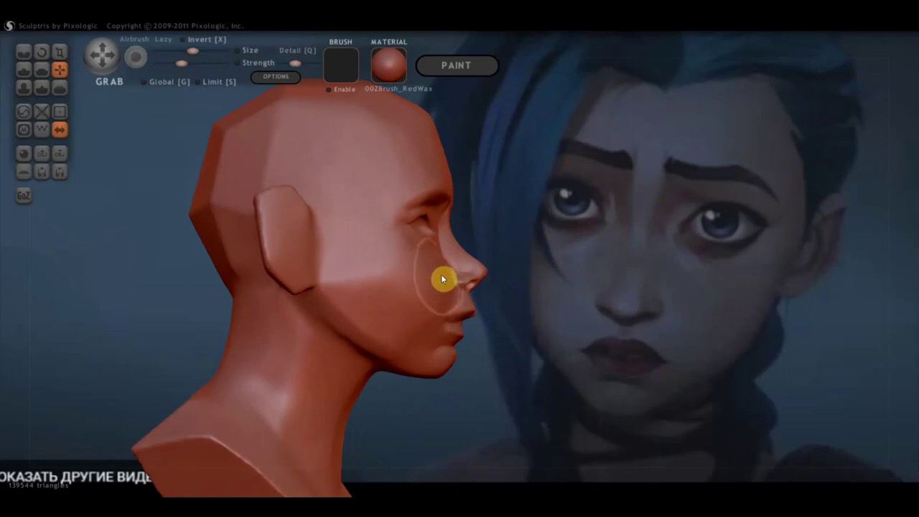
mouse_move(447, 271)
right_mouse_down()
mouse_move(456, 320)
mouse_move(265, 330)
right_mouse_up()
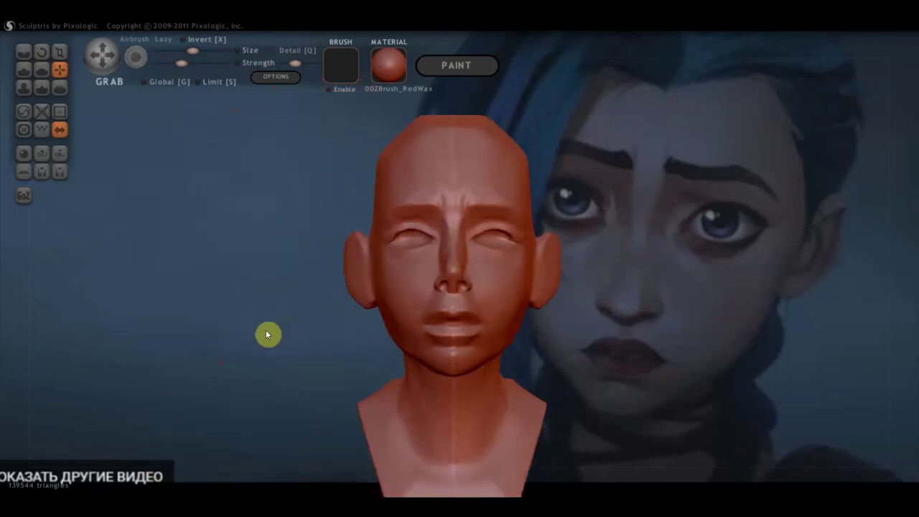
scroll(431, 263, "up", 2)
right_click_drag(449, 262, 232, 275)
scroll(397, 273, "up", 2)
right_click_drag(396, 268, 473, 263)
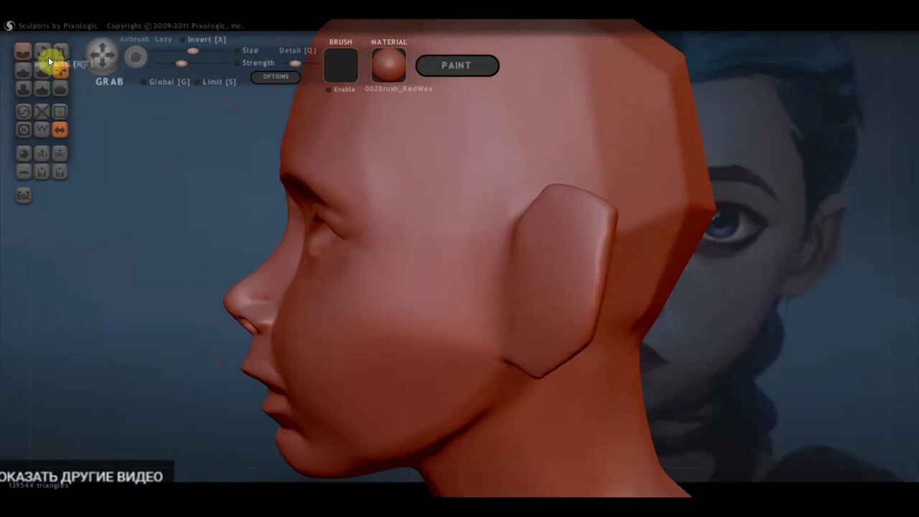
Crease a line across the cheek below the eye, extending it back toward the ear.
left_click(24, 52)
right_click_drag(219, 213, 293, 255)
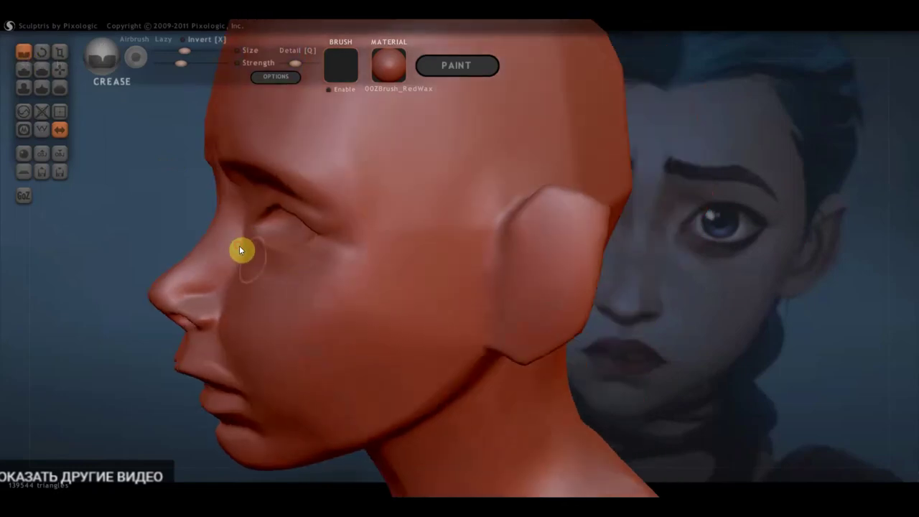
mouse_move(243, 241)
left_mouse_down()
mouse_move(308, 293)
mouse_move(260, 270)
mouse_move(349, 267)
mouse_move(344, 257)
mouse_move(453, 236)
mouse_move(359, 250)
mouse_move(462, 235)
mouse_move(345, 259)
left_mouse_up()
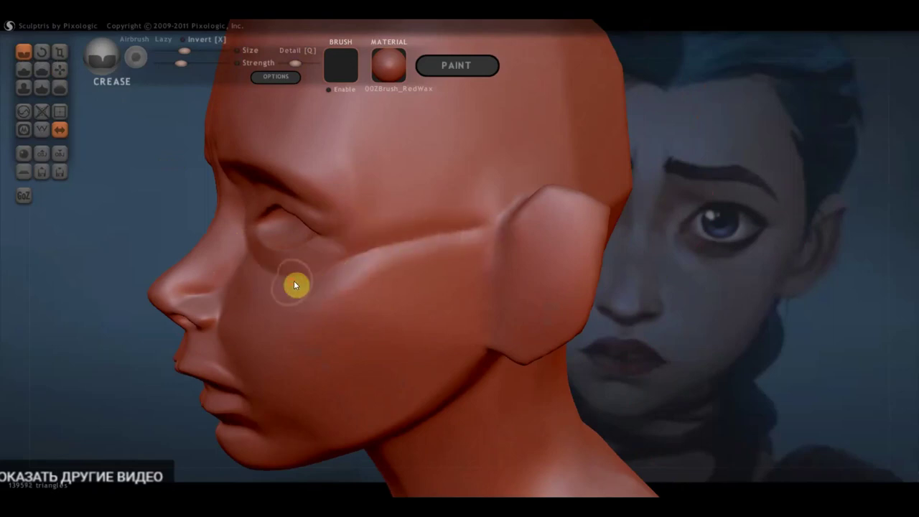
right_click_drag(293, 280, 427, 255)
mouse_move(320, 301)
right_mouse_down()
mouse_move(361, 280)
mouse_move(427, 294)
mouse_move(441, 282)
mouse_move(107, 184)
right_mouse_up()
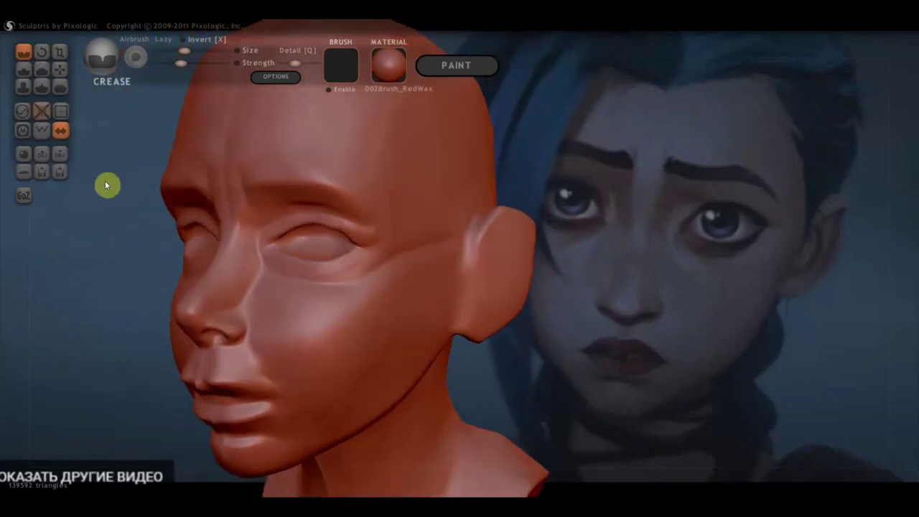
Enable Clay on the Draw brush, review the head from several angles, and select Grab.
left_click(29, 72)
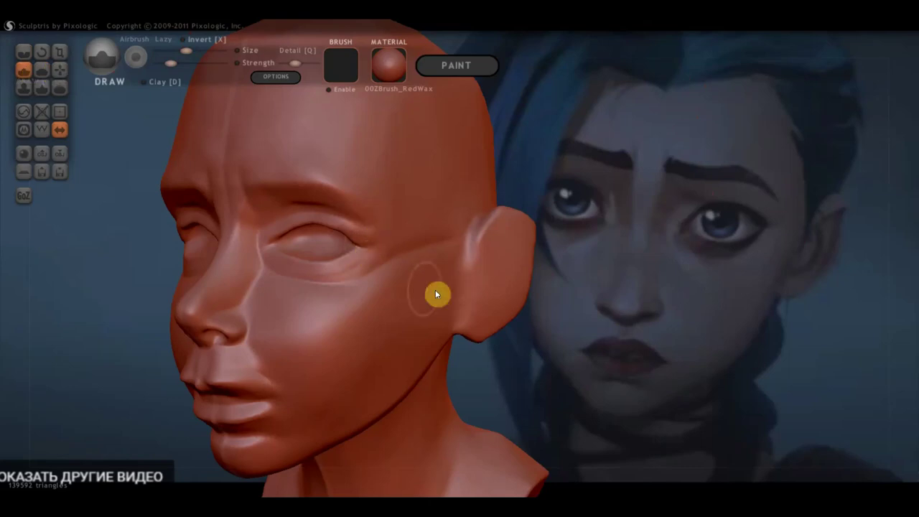
left_click(154, 84)
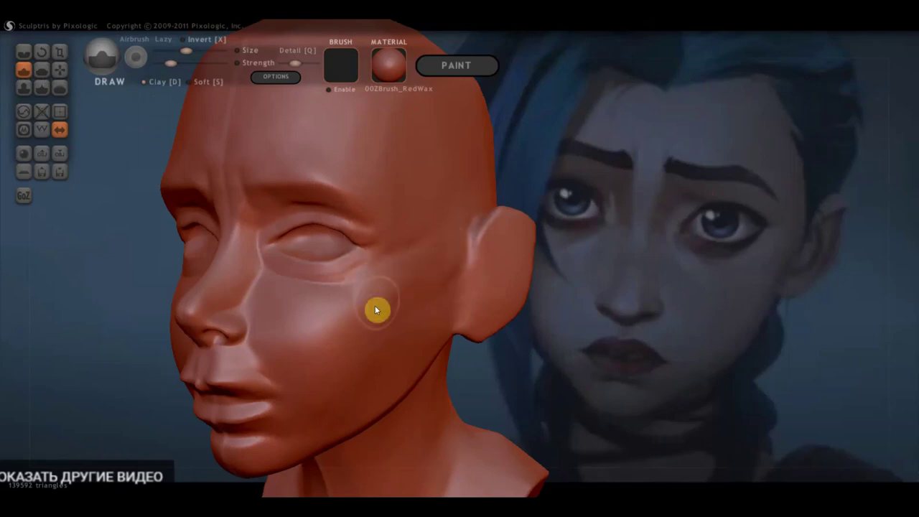
right_click_drag(406, 299, 378, 299)
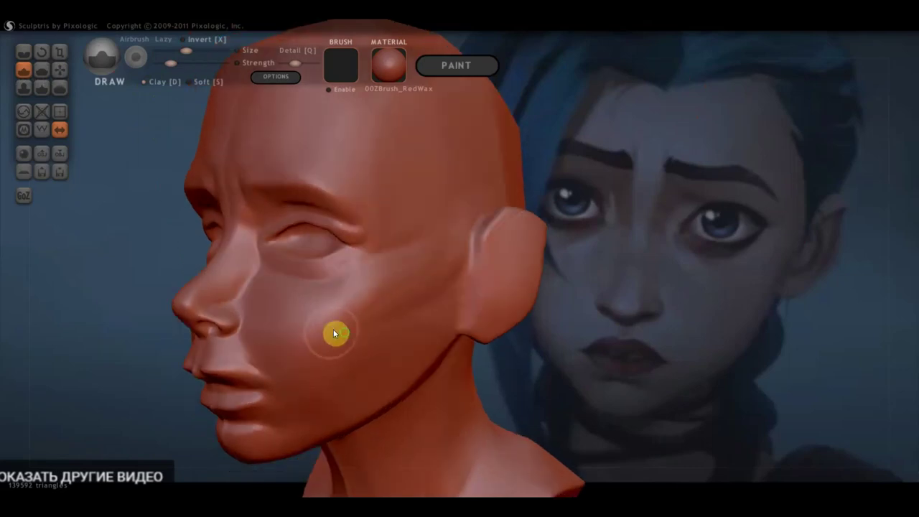
right_click_drag(335, 332, 355, 352)
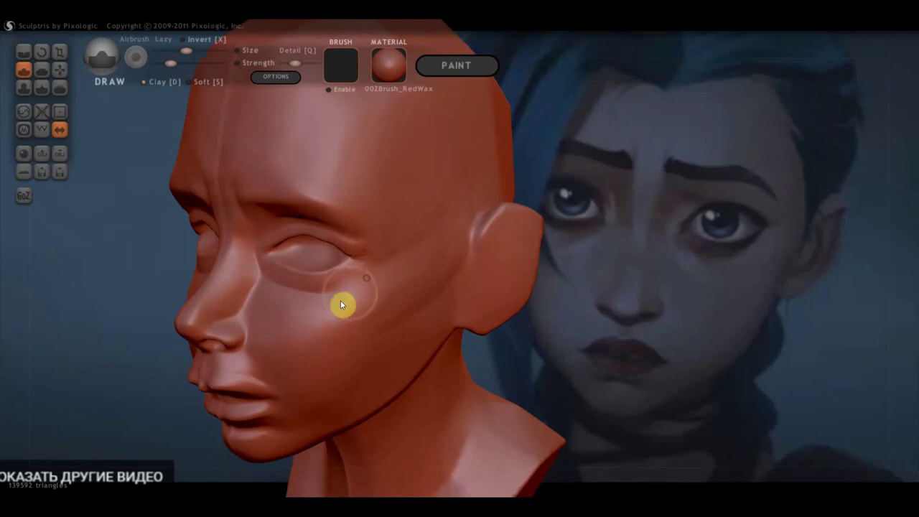
mouse_move(414, 327)
right_mouse_down()
mouse_move(410, 302)
mouse_move(355, 344)
right_mouse_up()
mouse_move(373, 298)
right_mouse_down()
mouse_move(381, 258)
mouse_move(324, 220)
right_mouse_up()
scroll(333, 273, "up", 3)
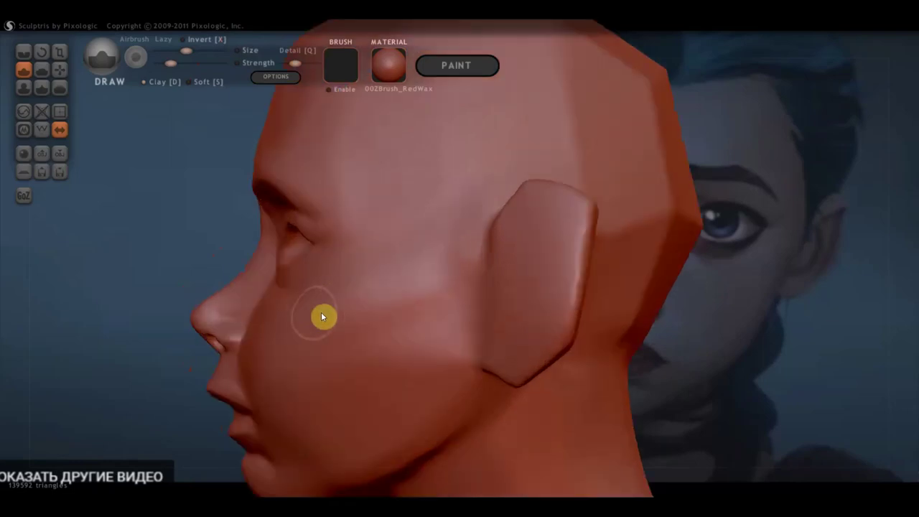
left_click(61, 74)
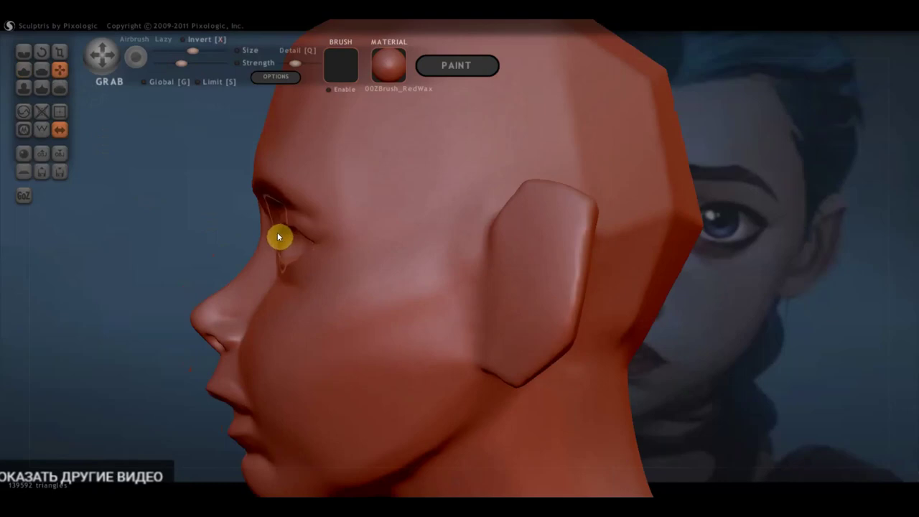
mouse_move(287, 262)
right_mouse_down()
mouse_move(284, 327)
mouse_move(250, 363)
mouse_move(216, 287)
mouse_move(125, 275)
mouse_move(137, 279)
right_mouse_up()
scroll(165, 271, "down", 3)
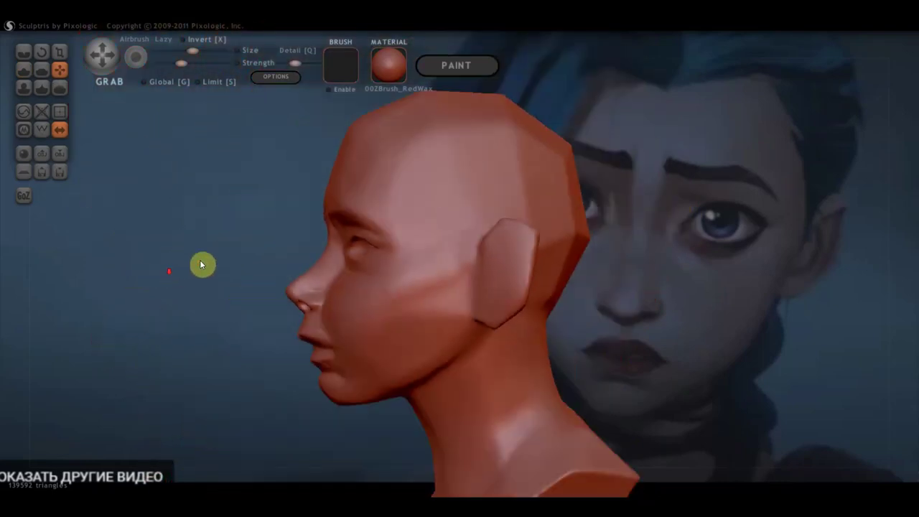
scroll(362, 177, "down", 2)
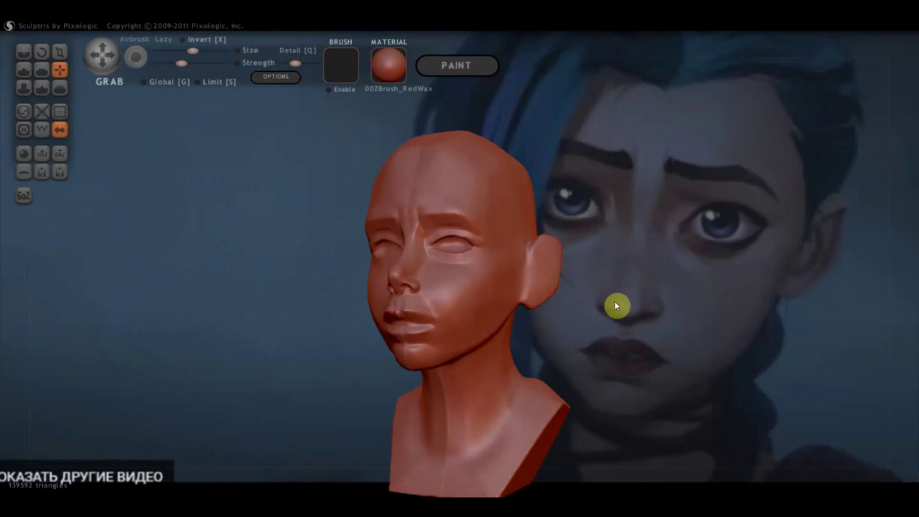
mouse_move(616, 306)
left_mouse_down()
mouse_move(665, 309)
mouse_move(561, 246)
mouse_move(548, 303)
mouse_move(536, 274)
mouse_move(546, 187)
mouse_move(479, 359)
left_mouse_up()
scroll(656, 309, "up", 2)
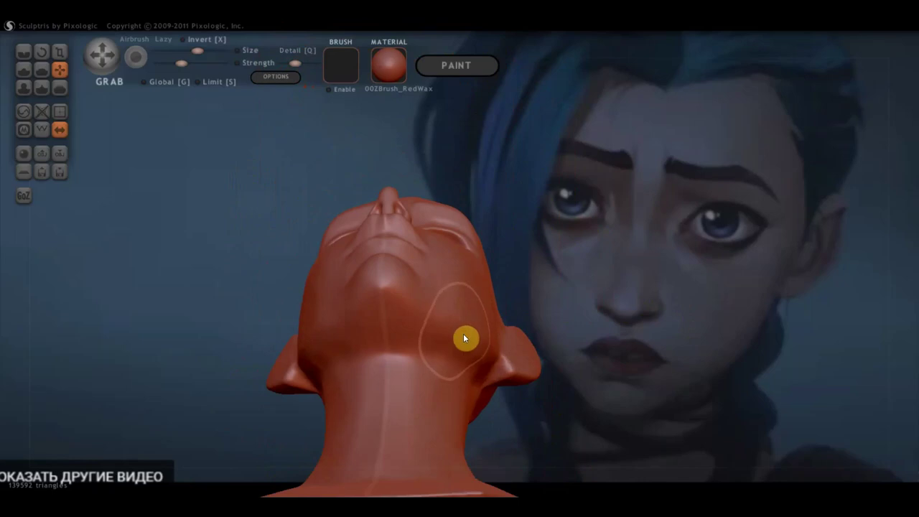
mouse_move(472, 328)
left_mouse_down()
mouse_move(484, 403)
mouse_move(487, 344)
mouse_move(492, 371)
mouse_move(481, 376)
left_mouse_up()
mouse_move(309, 311)
right_mouse_down()
mouse_move(338, 375)
mouse_move(361, 377)
mouse_move(428, 355)
right_mouse_up()
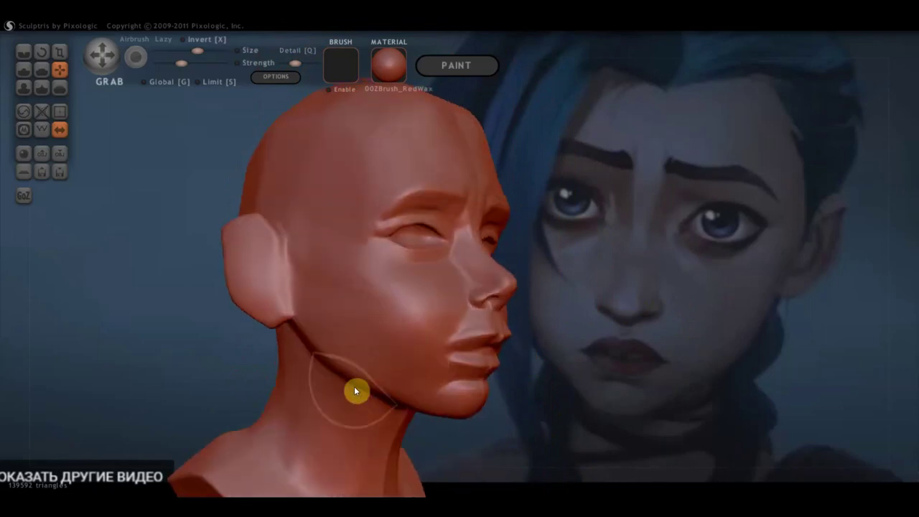
right_click_drag(366, 382, 349, 433)
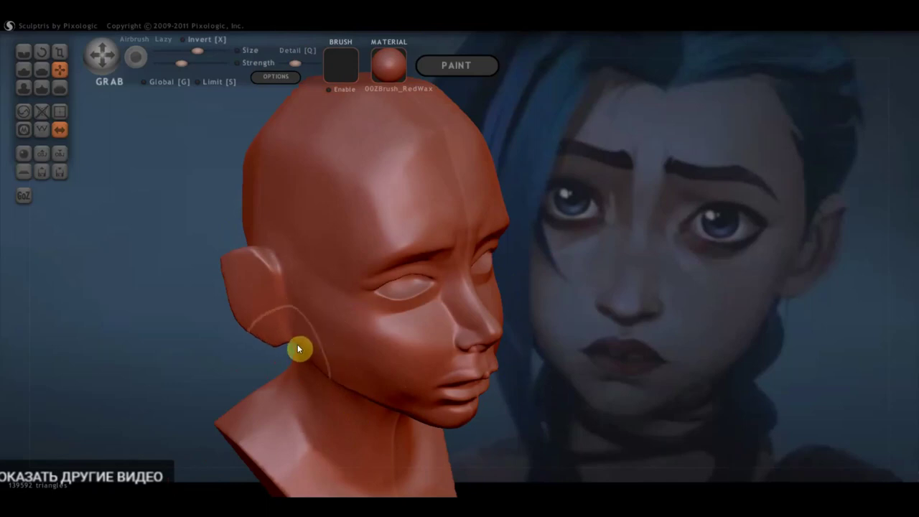
right_click_drag(300, 343, 224, 312)
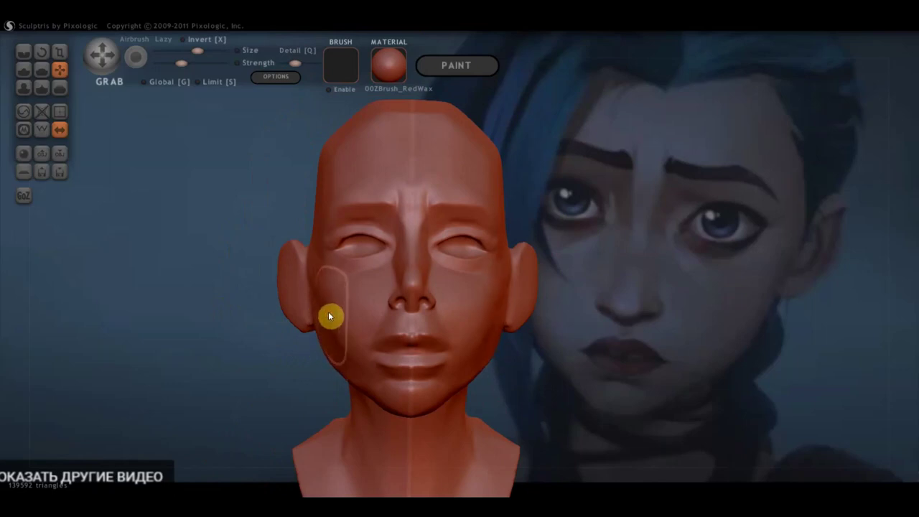
right_click_drag(343, 332, 356, 360)
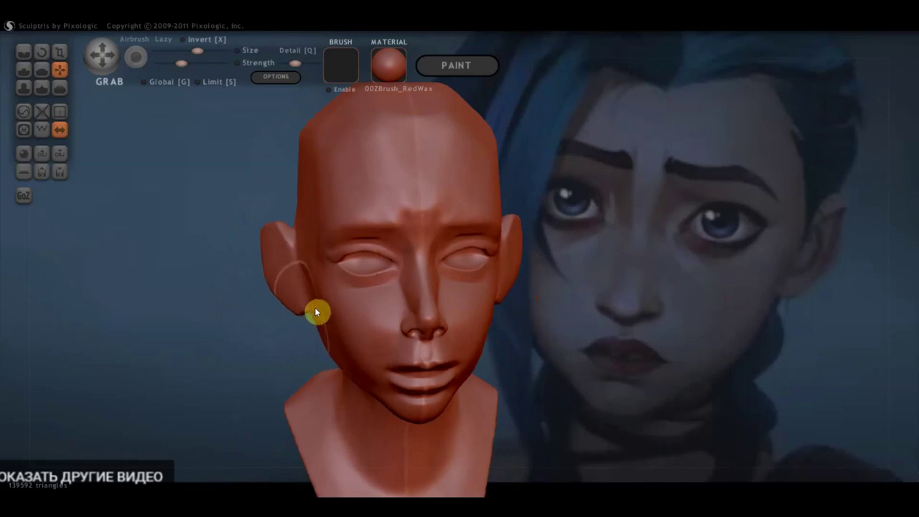
right_click_drag(303, 248, 281, 238)
right_click_drag(325, 359, 353, 365)
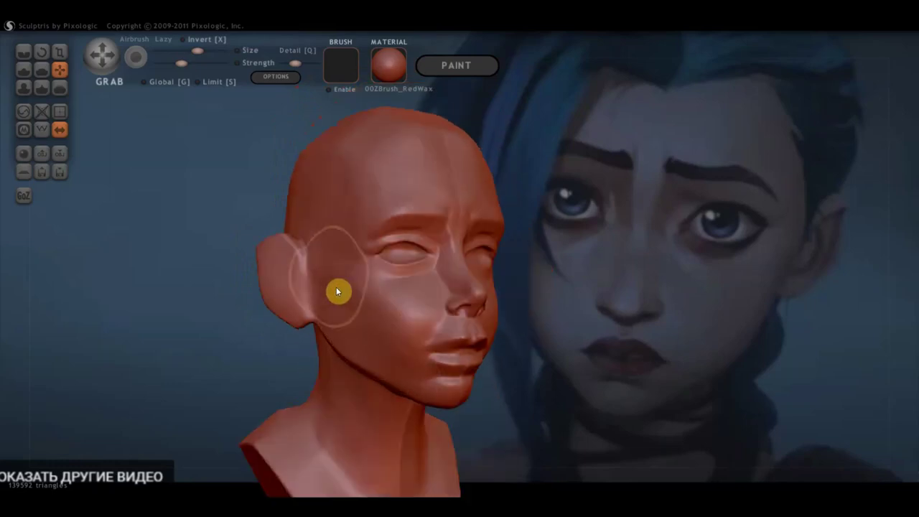
mouse_move(348, 316)
right_mouse_down()
mouse_move(339, 359)
mouse_move(293, 361)
right_mouse_up()
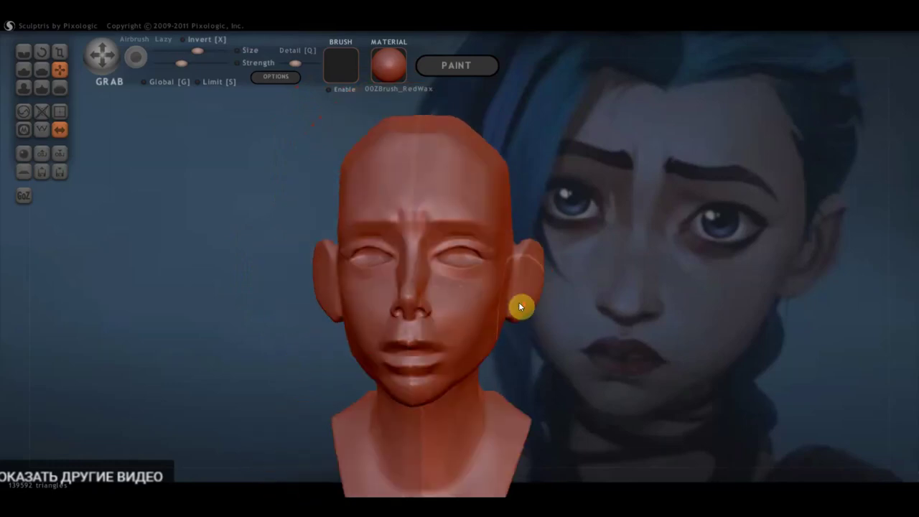
scroll(518, 302, "up", 2)
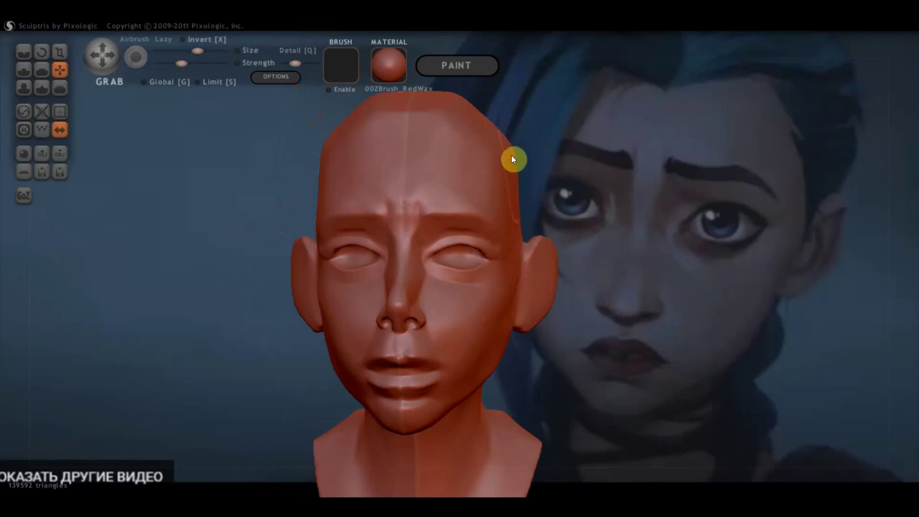
scroll(538, 322, "up", 2)
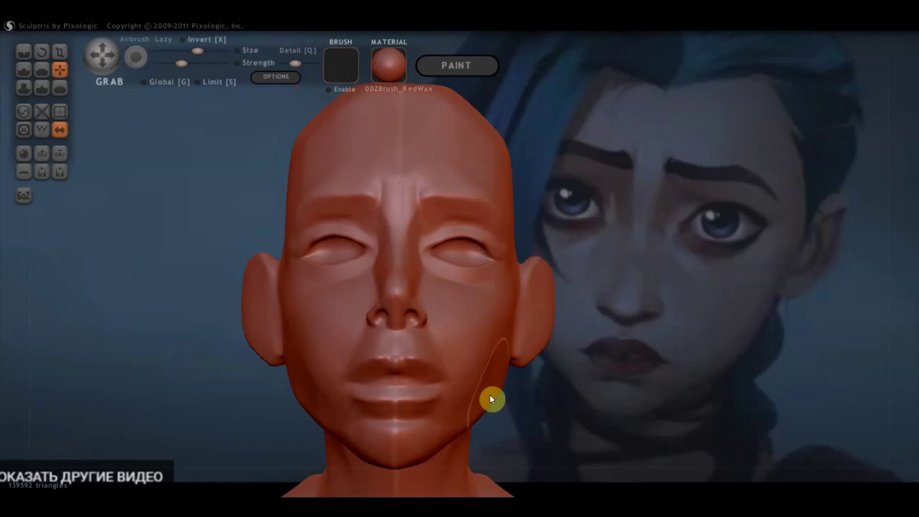
mouse_move(522, 320)
right_mouse_down()
mouse_move(528, 357)
mouse_move(410, 365)
right_mouse_up()
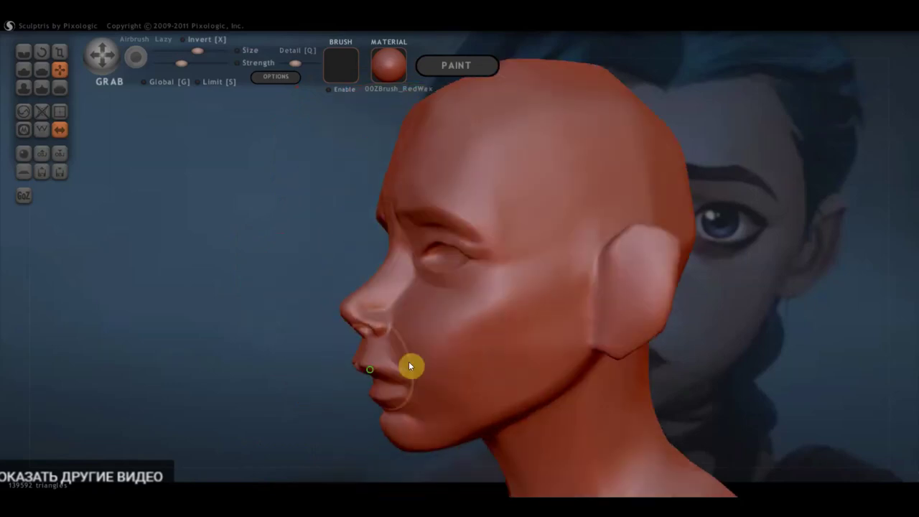
right_click_drag(496, 354, 318, 322)
mouse_move(338, 390)
right_mouse_down()
mouse_move(303, 389)
mouse_move(490, 394)
right_mouse_up()
right_click_drag(468, 288, 467, 343)
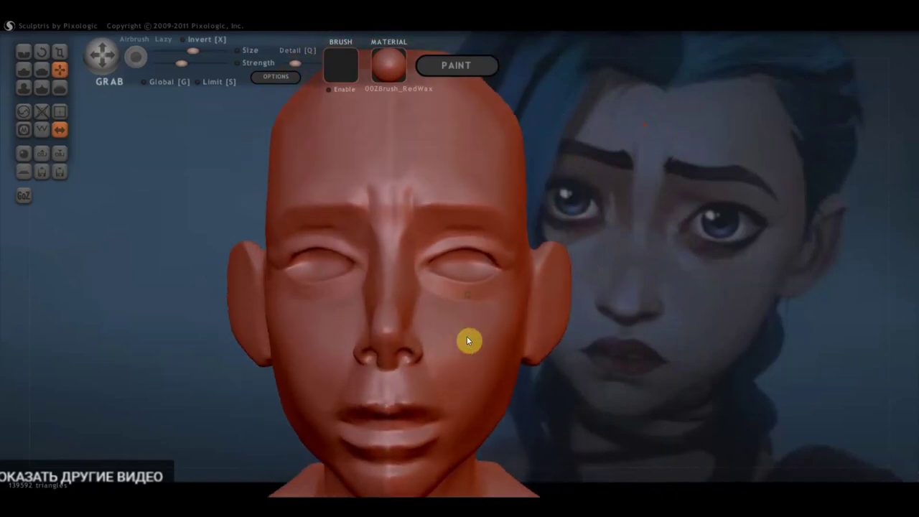
scroll(384, 227, "up", 2)
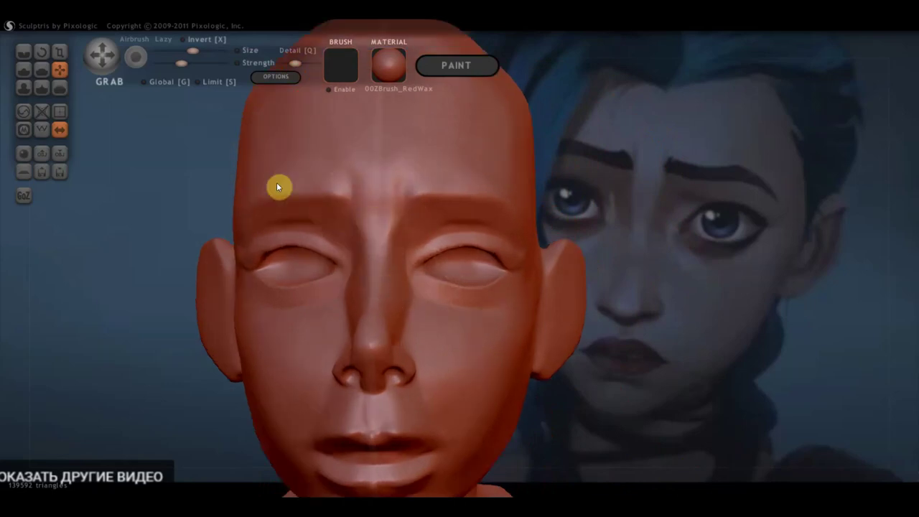
Crease a mirrored vertical groove between the brows down toward the nose bridge.
left_click(24, 51)
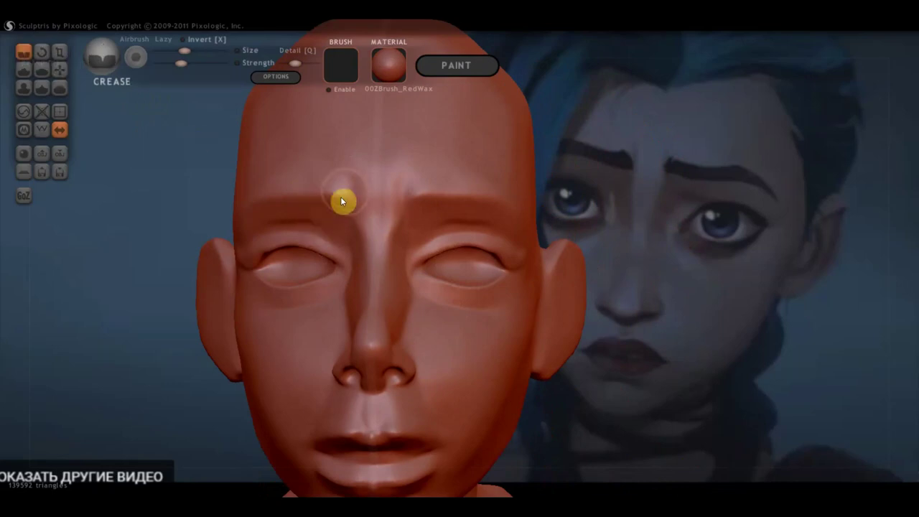
left_click_drag(359, 179, 352, 256)
right_click_drag(353, 262, 390, 295)
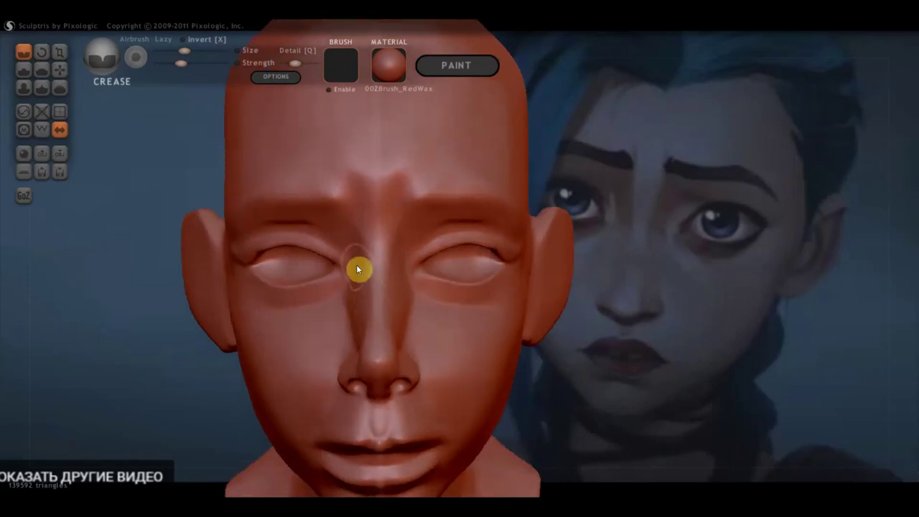
mouse_move(356, 288)
right_mouse_down()
mouse_move(354, 268)
mouse_move(398, 208)
right_mouse_up()
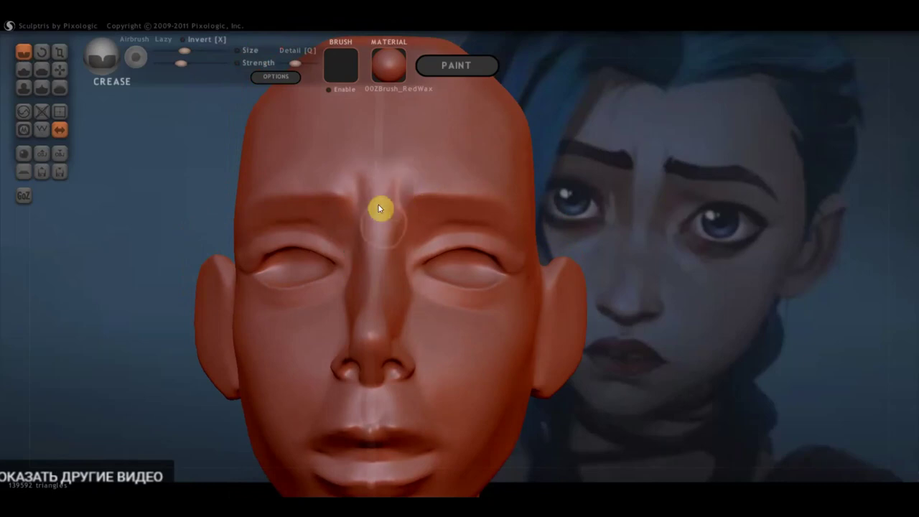
From a three-quarter view, flatten the centre of the forehead into a broader plane.
left_click(41, 69)
scroll(291, 218, "up", 3)
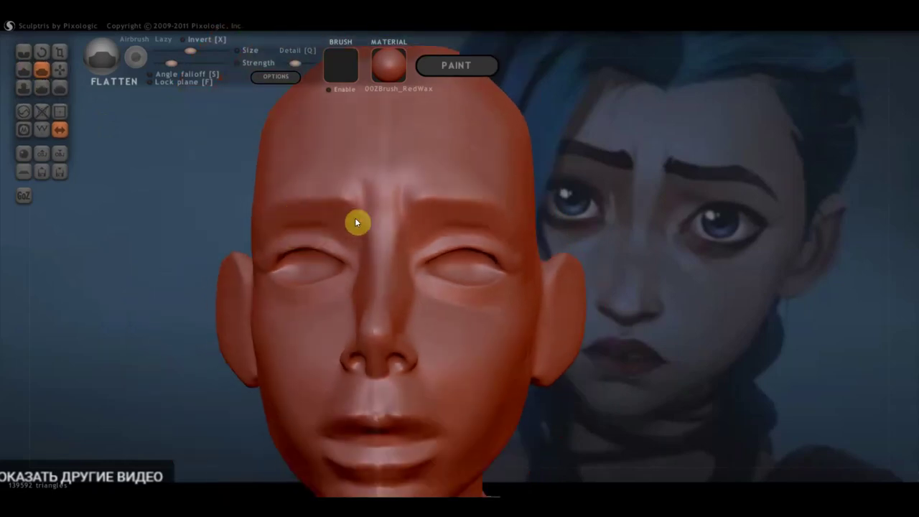
mouse_move(355, 218)
right_mouse_down()
mouse_move(263, 236)
mouse_move(281, 261)
mouse_move(419, 216)
right_mouse_up()
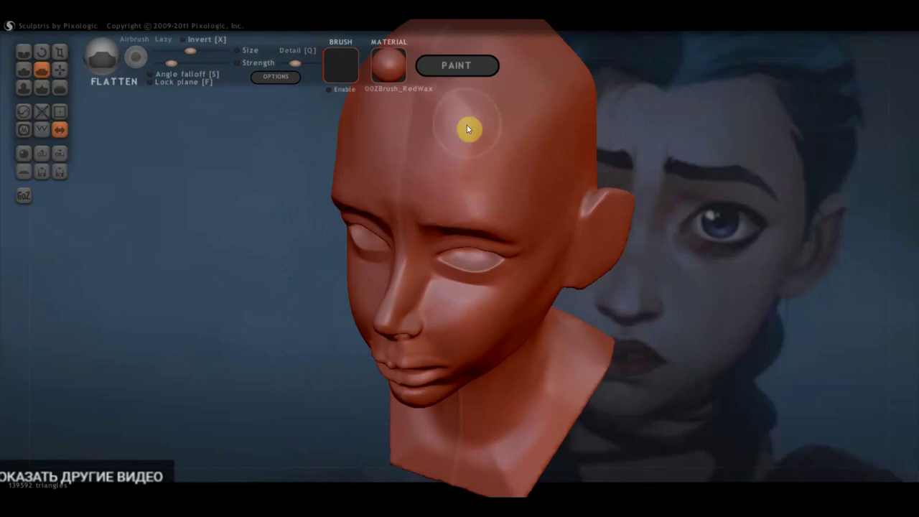
mouse_move(404, 236)
right_mouse_down()
mouse_move(477, 178)
mouse_move(439, 160)
mouse_move(476, 127)
mouse_move(509, 127)
mouse_move(462, 195)
right_mouse_up()
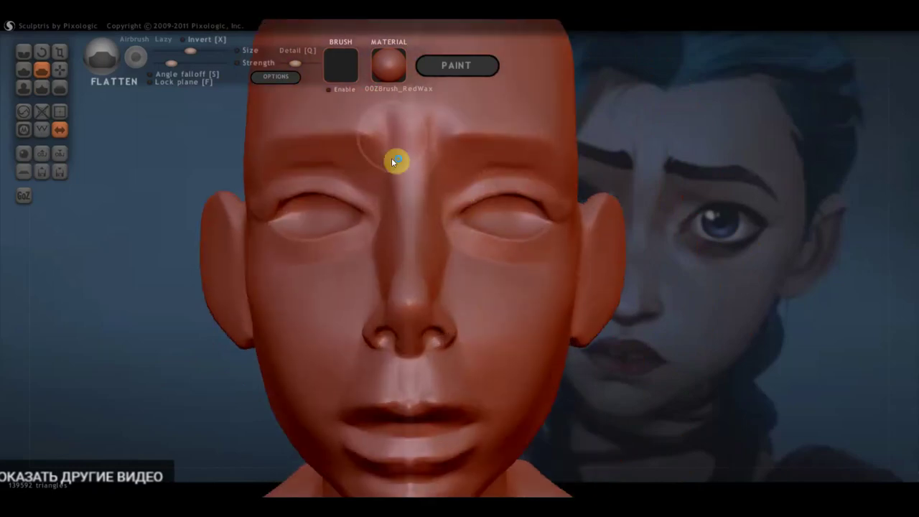
mouse_move(410, 159)
right_mouse_down()
mouse_move(456, 191)
mouse_move(405, 160)
mouse_move(404, 260)
mouse_move(426, 240)
mouse_move(372, 261)
right_mouse_up()
scroll(410, 257, "up", 2)
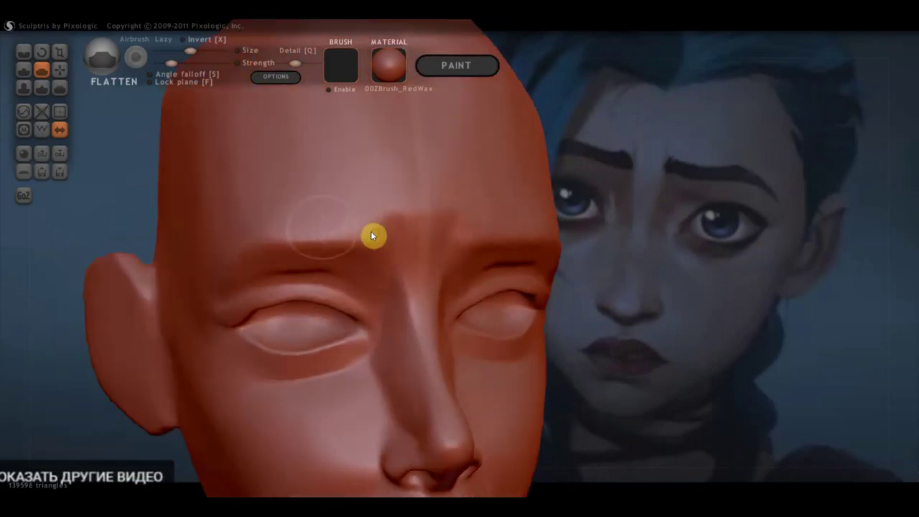
scroll(335, 245, "down", 2)
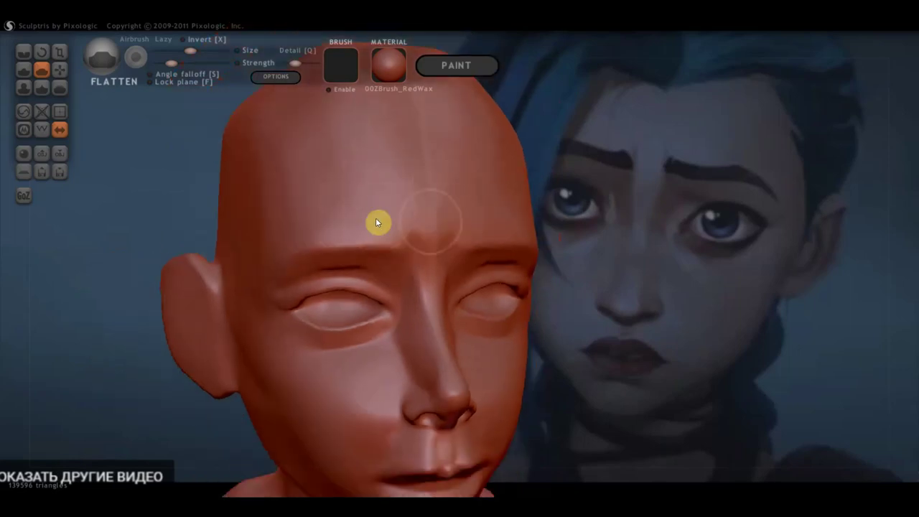
left_click_drag(398, 181, 387, 136)
scroll(332, 182, "down", 2)
Flatten the top and back of the head, orbiting around the skull between strokes.
scroll(332, 182, "down", 1)
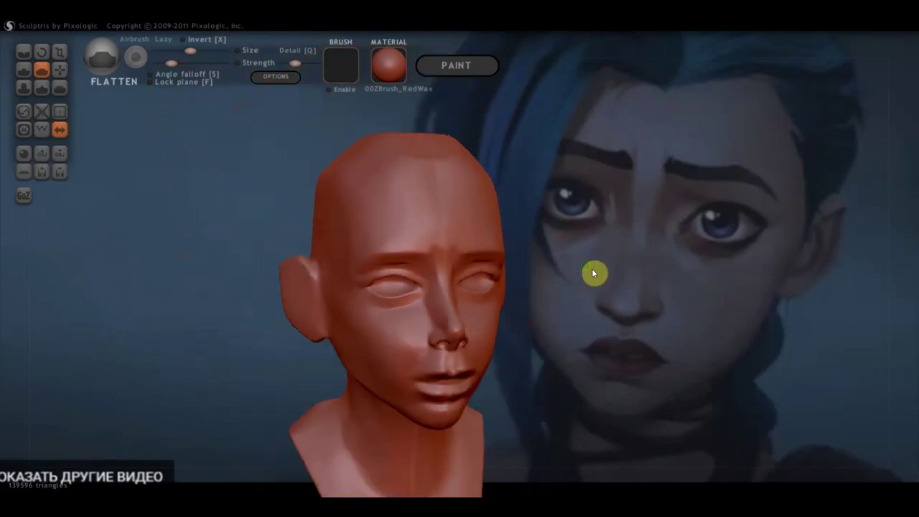
left_click_drag(593, 273, 547, 251)
left_click_drag(507, 303, 459, 269)
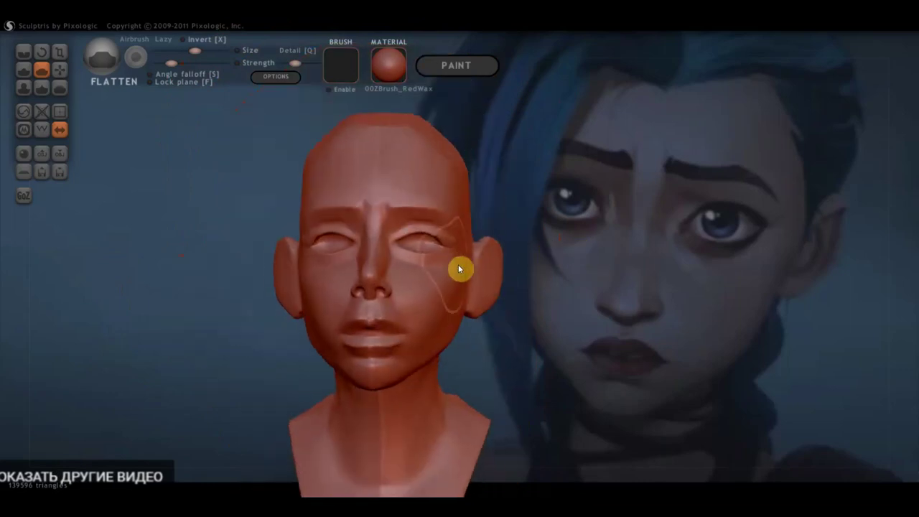
scroll(460, 270, "down", 2)
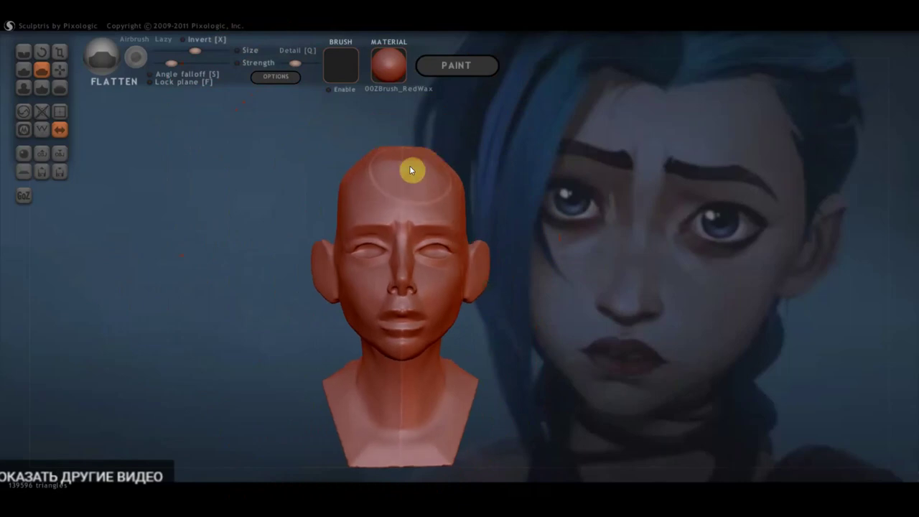
mouse_move(459, 169)
left_mouse_down()
mouse_move(397, 237)
mouse_move(434, 166)
left_mouse_up()
mouse_move(375, 201)
left_mouse_down()
mouse_move(410, 230)
mouse_move(437, 194)
mouse_move(412, 235)
mouse_move(439, 150)
mouse_move(320, 148)
mouse_move(609, 226)
mouse_move(520, 191)
mouse_move(527, 204)
mouse_move(515, 214)
mouse_move(518, 200)
mouse_move(562, 184)
mouse_move(543, 228)
mouse_move(527, 239)
mouse_move(561, 262)
left_mouse_up()
right_click_drag(561, 262, 499, 232)
mouse_move(499, 232)
left_mouse_down()
mouse_move(567, 241)
mouse_move(566, 253)
left_mouse_up()
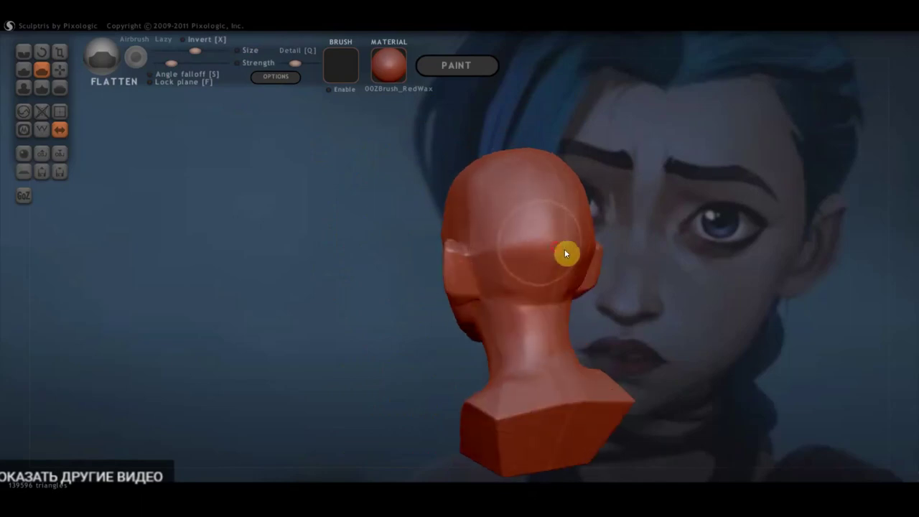
right_click_drag(532, 256, 843, 251)
mouse_move(599, 275)
right_mouse_down()
mouse_move(579, 262)
mouse_move(467, 262)
right_mouse_up()
left_click_drag(377, 221, 346, 172)
mouse_move(346, 173)
right_mouse_down()
mouse_move(574, 217)
mouse_move(436, 199)
mouse_move(416, 207)
mouse_move(532, 213)
mouse_move(526, 229)
right_mouse_up()
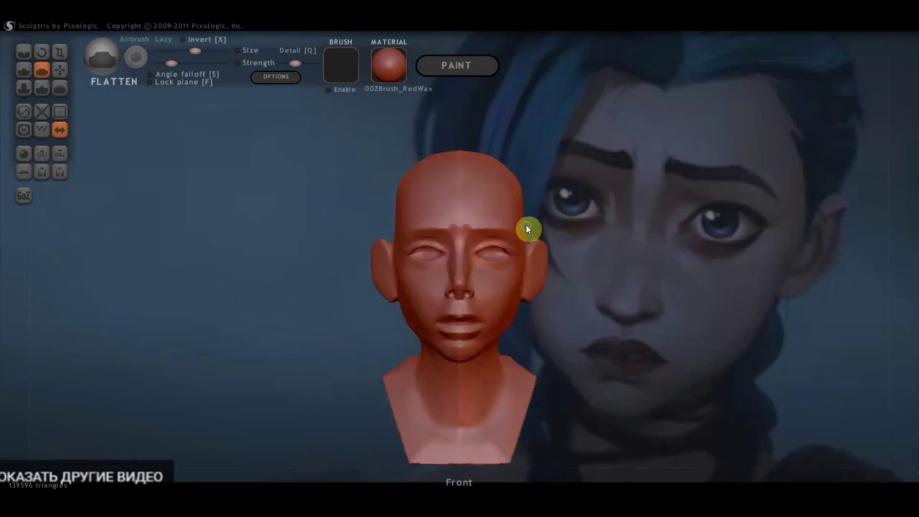
Flatten the underside of the jaw from below the chin, then select the Grab brush.
scroll(599, 267, "up", 2)
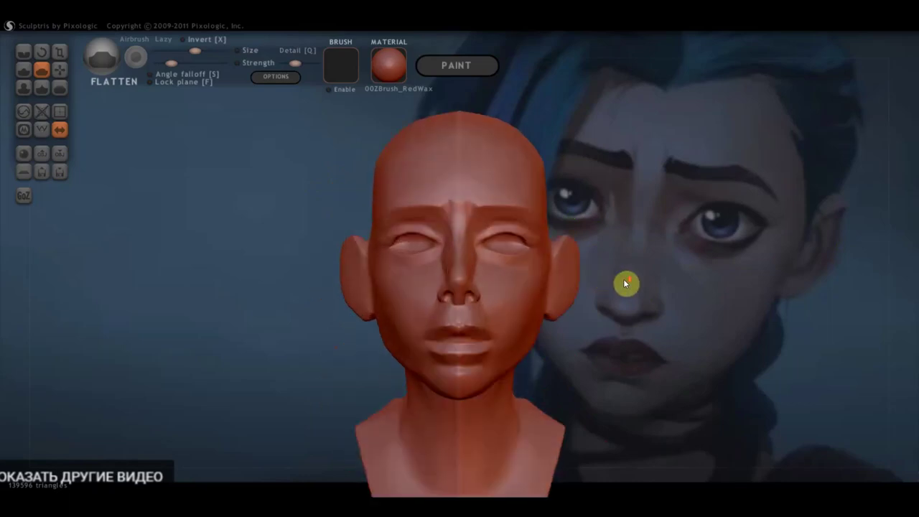
scroll(623, 280, "up", 2)
mouse_move(624, 284)
right_mouse_down()
mouse_move(533, 250)
mouse_move(531, 117)
mouse_move(363, 210)
right_mouse_up()
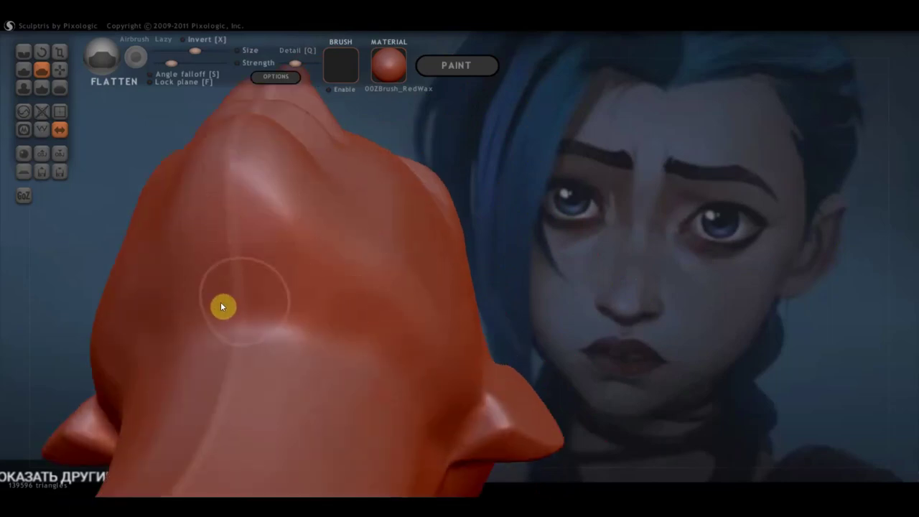
left_click_drag(240, 176, 249, 187)
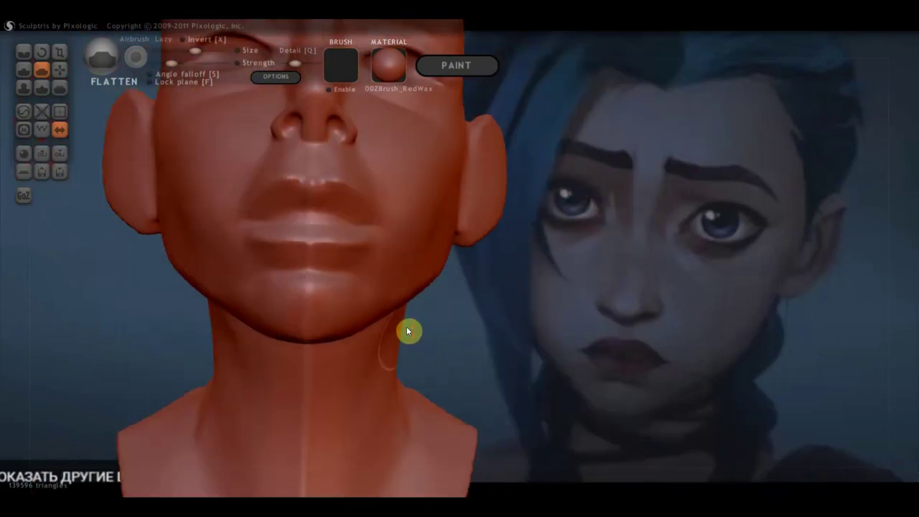
left_click(60, 70)
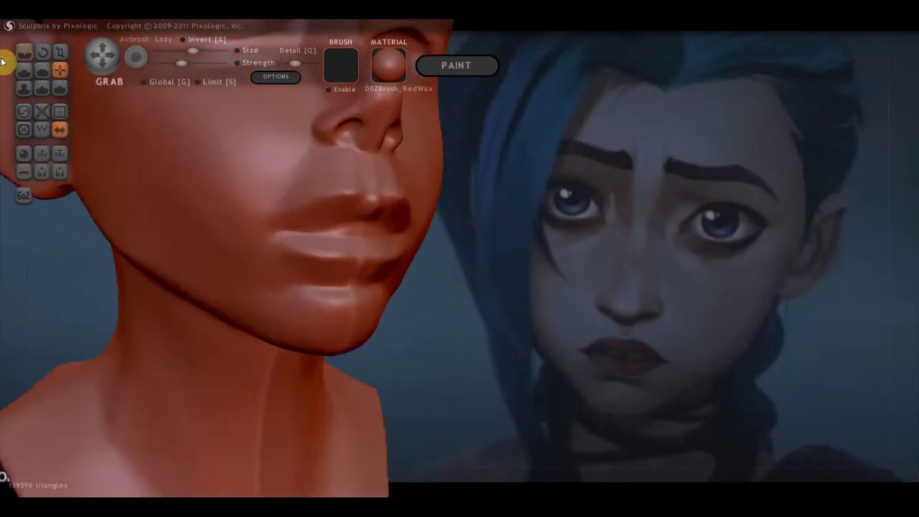
Flatten the surface along the chin with the Flatten brush.
left_click(41, 69)
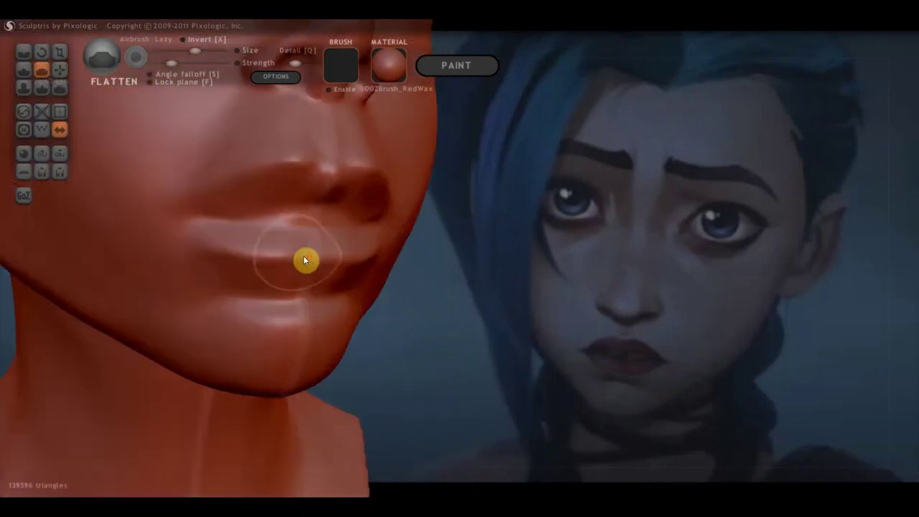
scroll(310, 329, "up", 5)
mouse_move(317, 343)
left_mouse_down()
mouse_move(71, 407)
mouse_move(137, 397)
mouse_move(93, 392)
mouse_move(140, 372)
left_mouse_up()
mouse_move(139, 368)
right_mouse_down()
mouse_move(167, 370)
mouse_move(240, 342)
mouse_move(319, 360)
mouse_move(374, 357)
right_mouse_up()
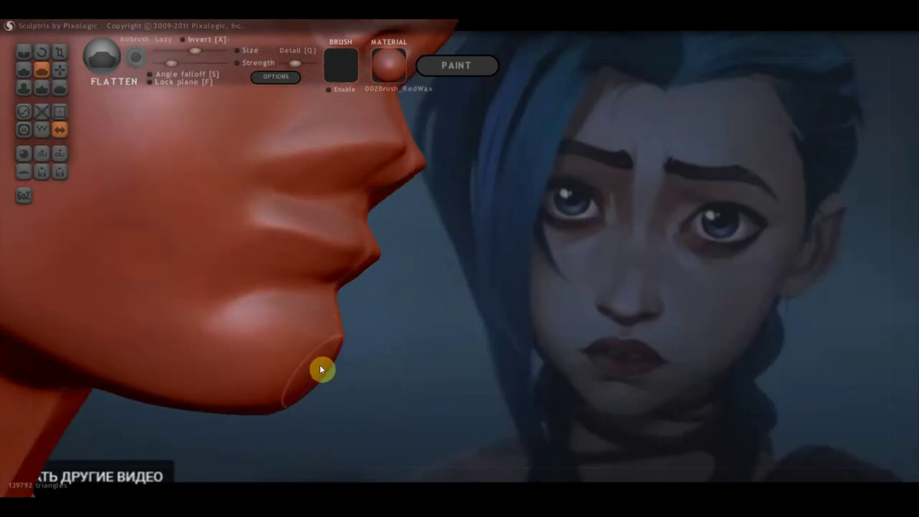
Carve a sharp crease to refine the line between the lips using the Crease brush.
left_click(24, 51)
left_click_drag(385, 316, 332, 313)
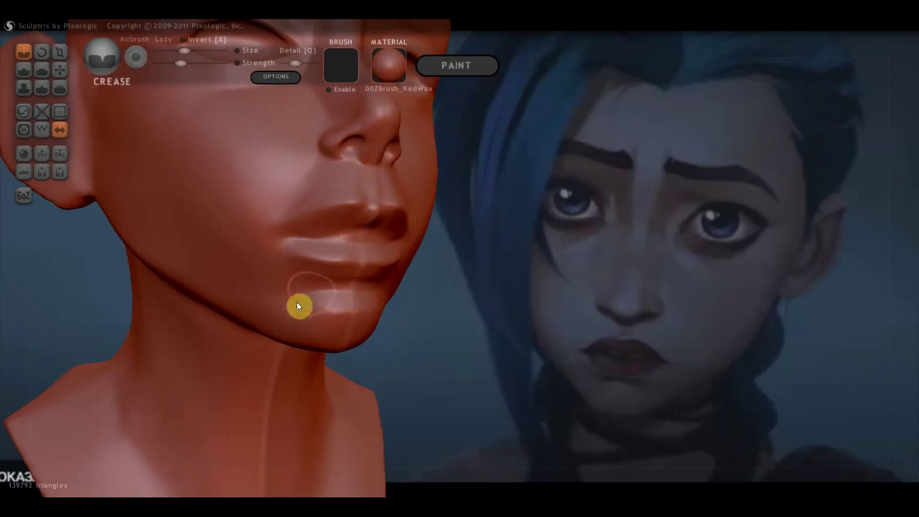
left_click_drag(372, 291, 351, 301)
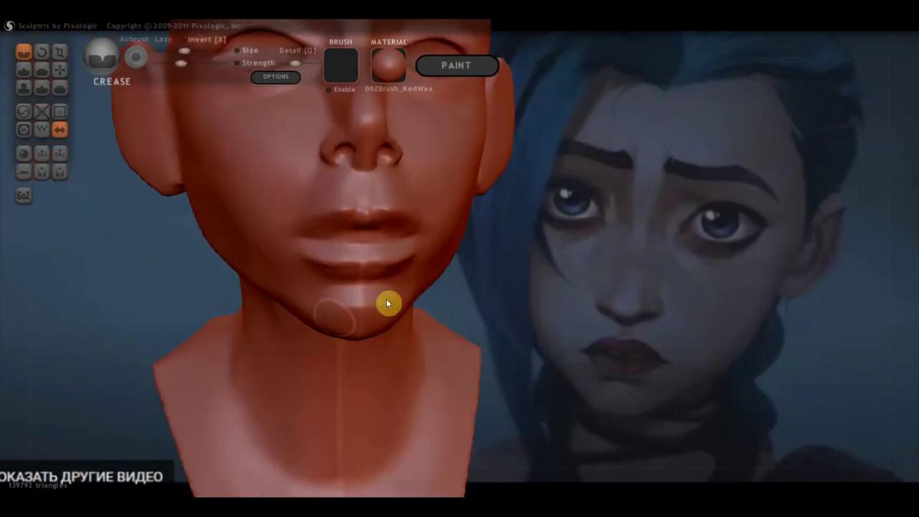
scroll(346, 320, "up", 3)
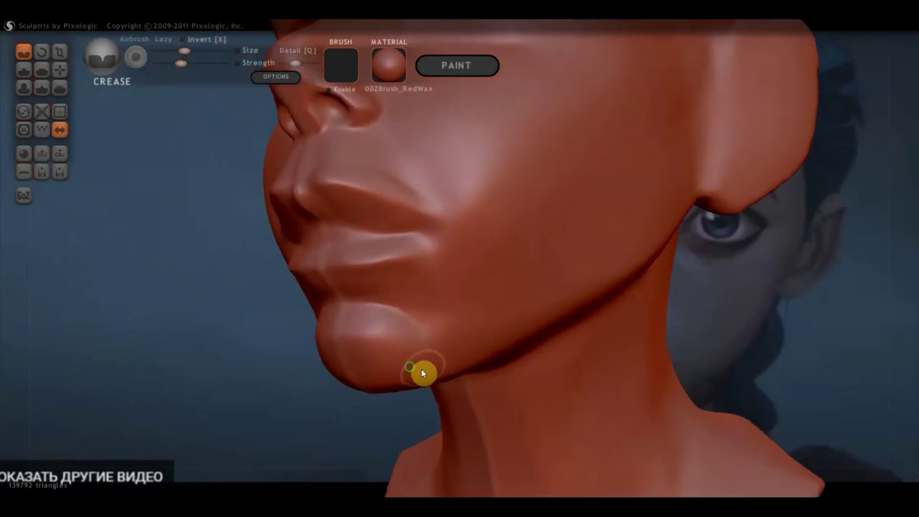
left_click_drag(357, 309, 359, 363)
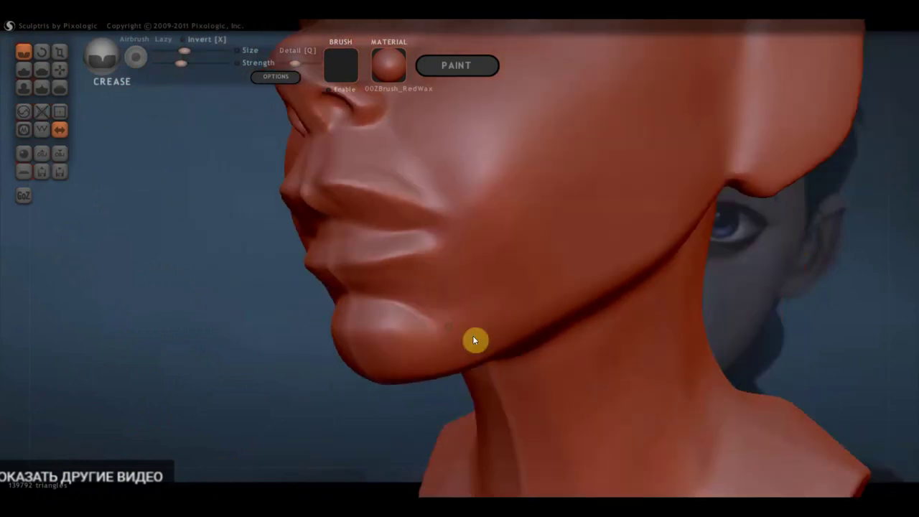
left_click_drag(400, 318, 476, 338)
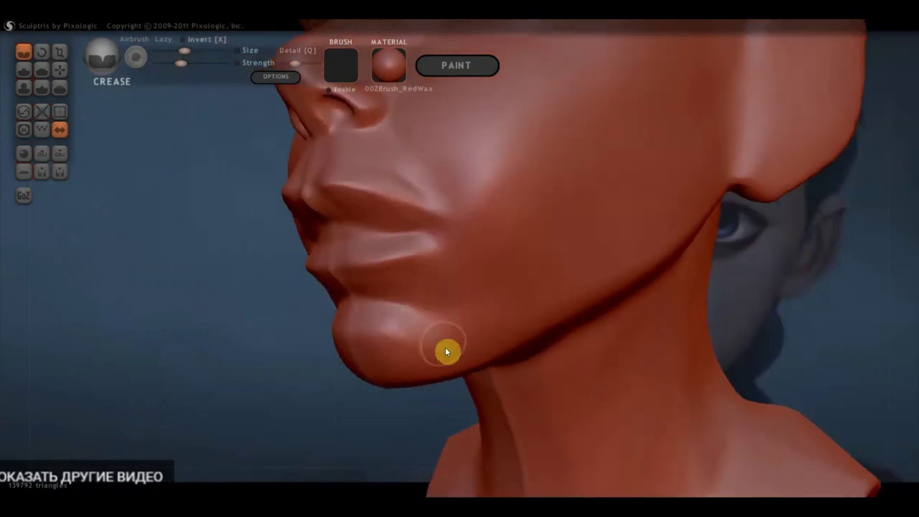
left_click_drag(422, 280, 486, 285)
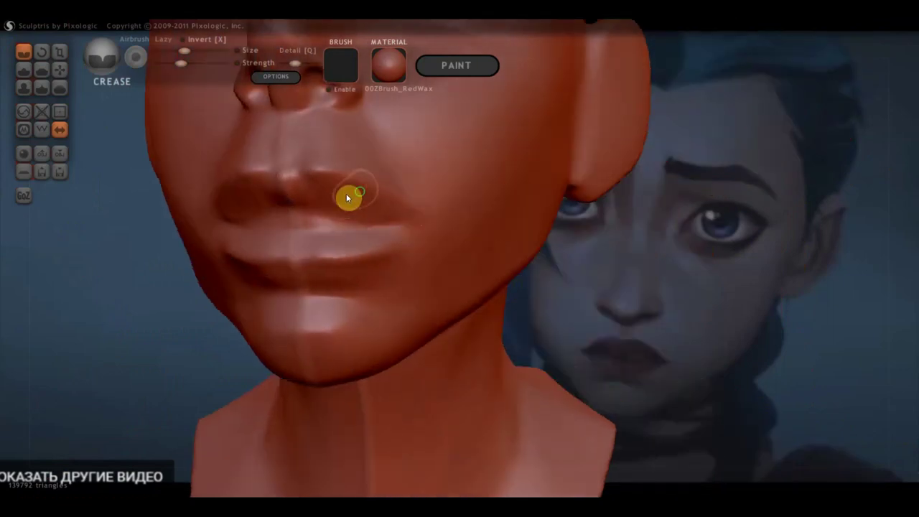
left_click_drag(346, 194, 390, 189)
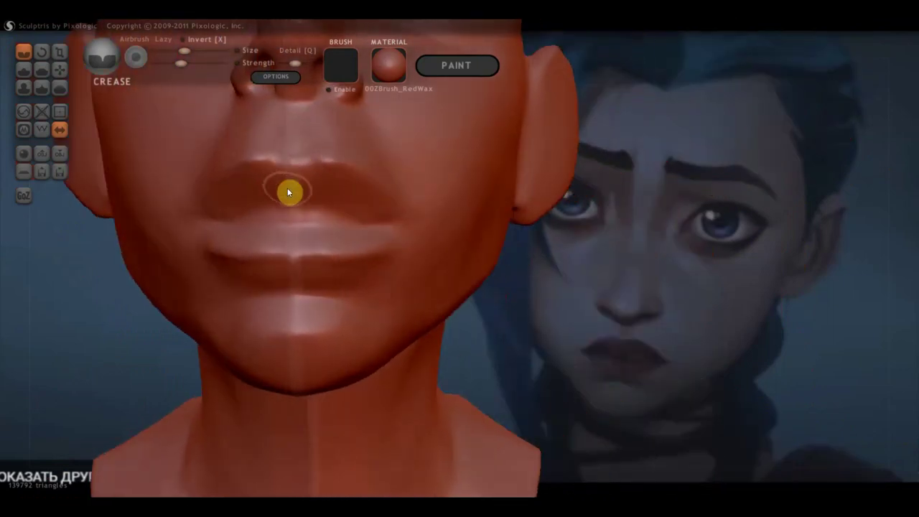
Turn the head to a three-quarter view and reselect the Flatten brush for the cheek plane.
mouse_move(281, 191)
left_mouse_down()
mouse_move(297, 201)
mouse_move(209, 198)
mouse_move(435, 208)
mouse_move(409, 265)
left_mouse_up()
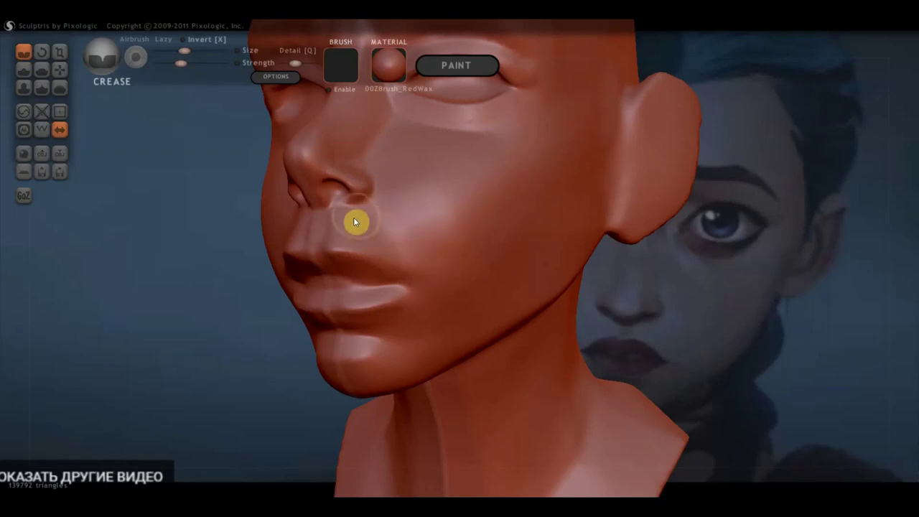
right_click_drag(429, 236, 400, 242)
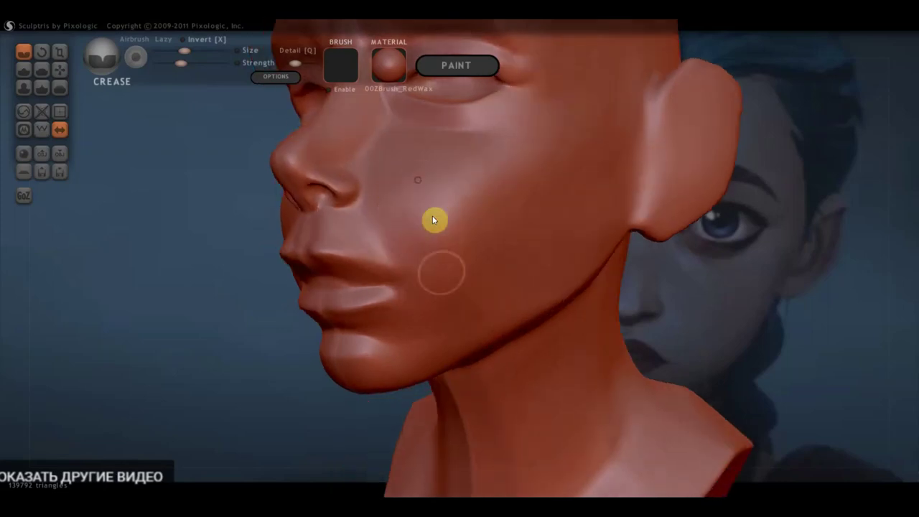
mouse_move(468, 306)
right_mouse_down()
mouse_move(479, 322)
mouse_move(491, 251)
mouse_move(420, 251)
right_mouse_up()
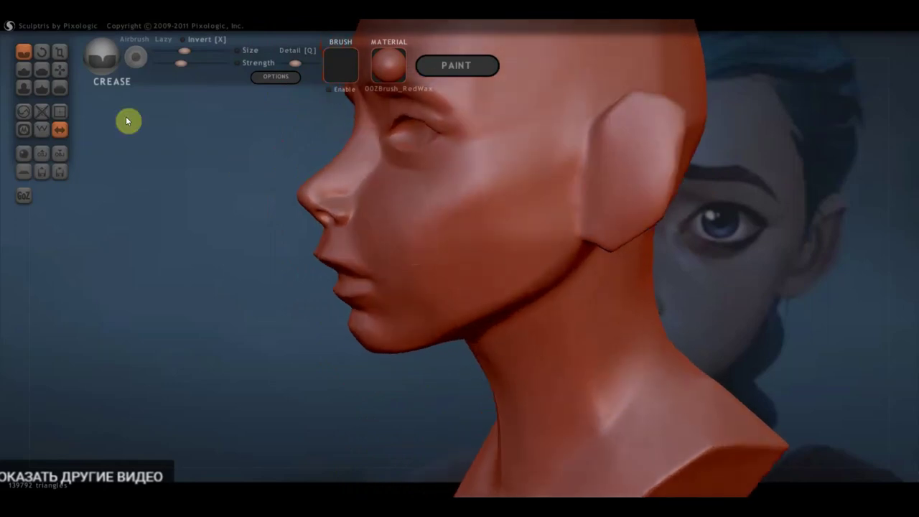
left_click(42, 70)
right_click_drag(283, 207, 414, 268)
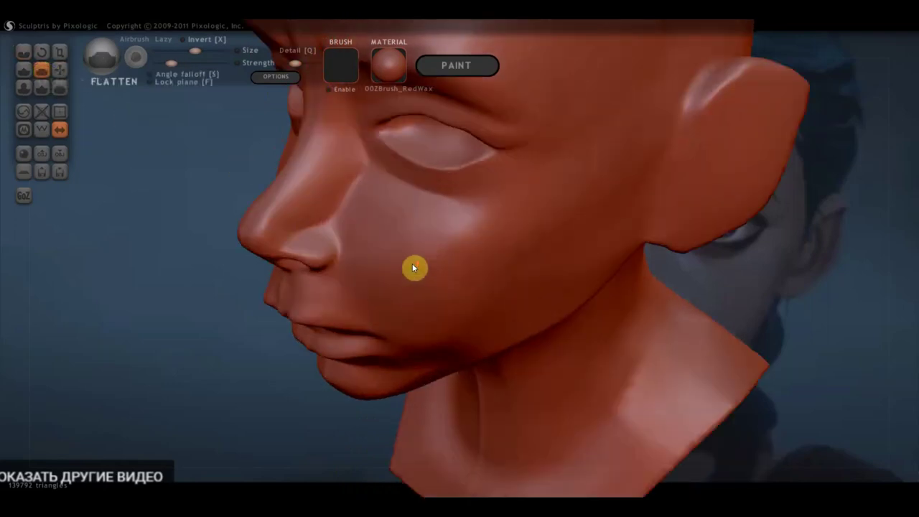
scroll(414, 268, "up", 2)
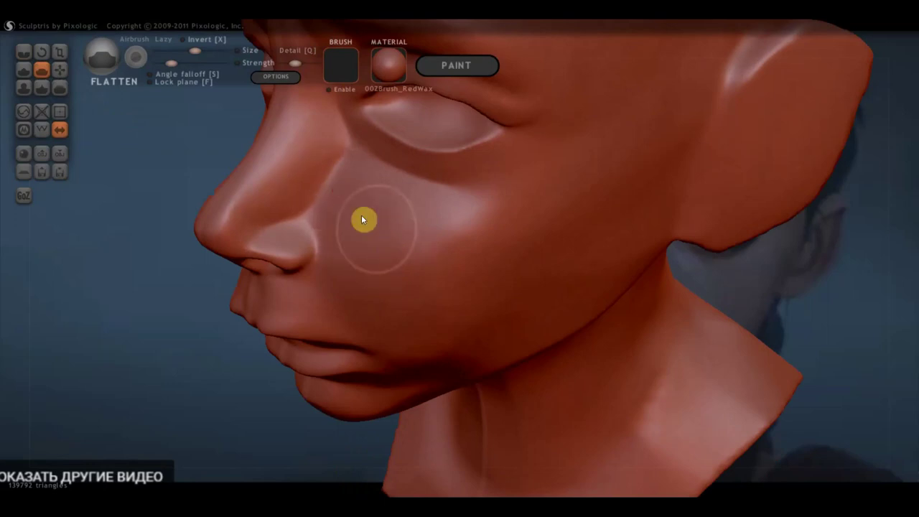
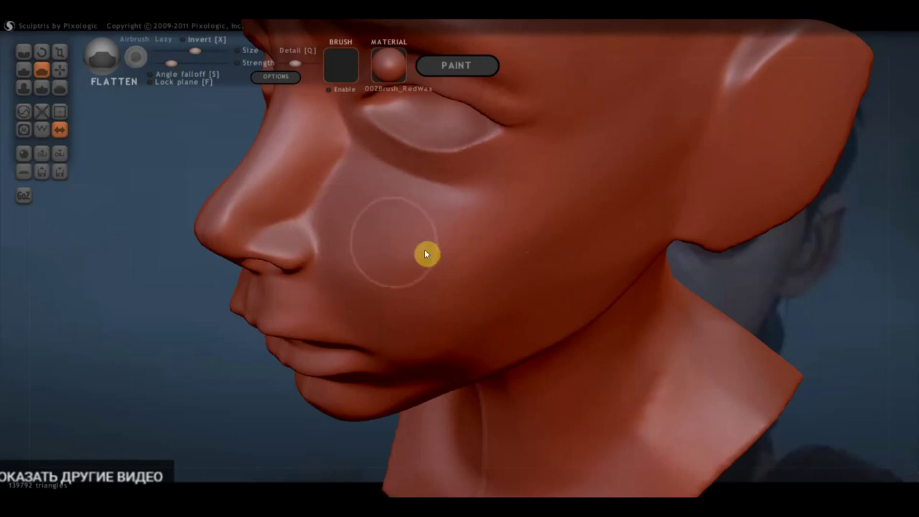
With the Crease brush, carve a fold beside the nose running toward the cheek.
right_click_drag(379, 204, 583, 212)
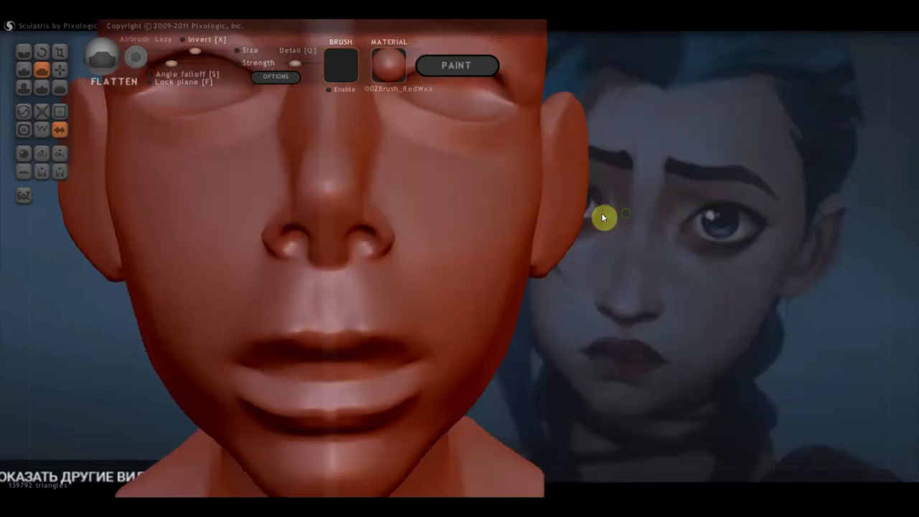
scroll(603, 216, "down", 3)
right_click_drag(629, 263, 651, 261)
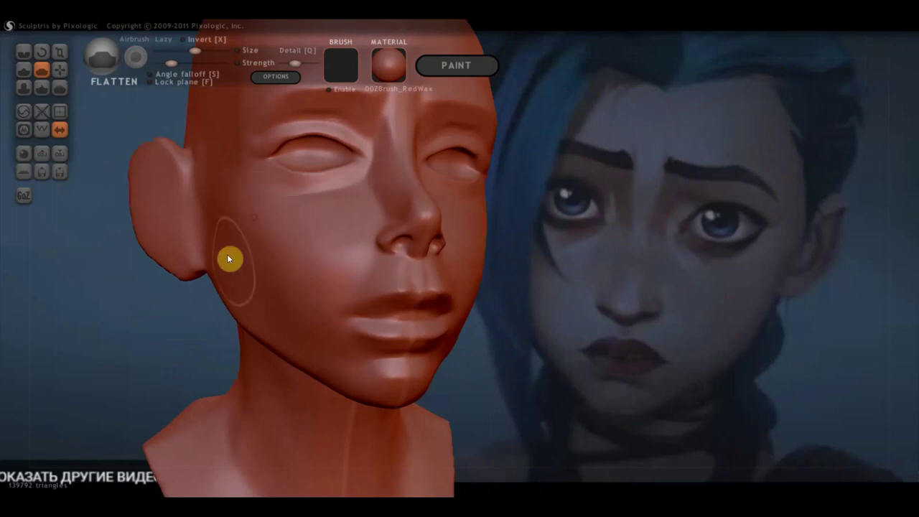
mouse_move(310, 260)
right_mouse_down()
mouse_move(421, 301)
mouse_move(429, 271)
mouse_move(448, 278)
mouse_move(421, 279)
right_mouse_up()
left_click(23, 52)
scroll(441, 229, "up", 2)
left_click_drag(452, 224, 421, 268)
left_click_drag(461, 217, 410, 295)
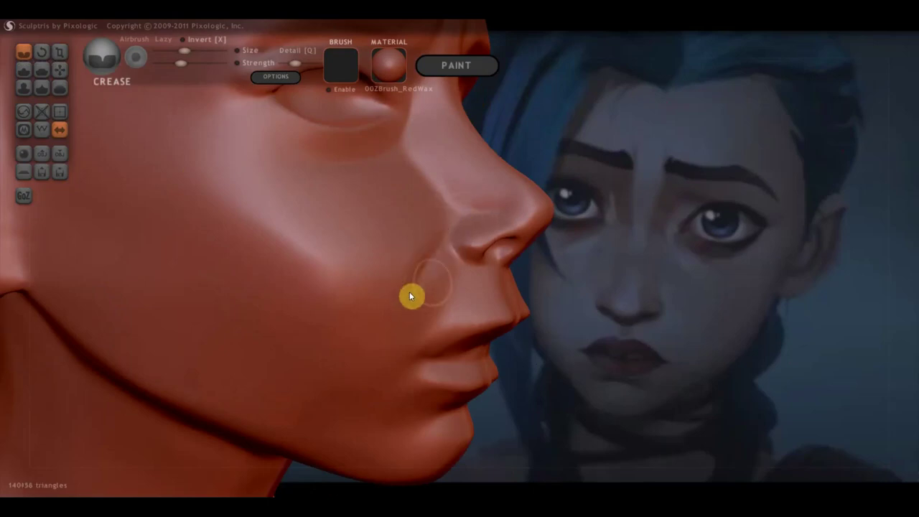
Deepen the crease beside the nose, then check it from front and three-quarter views.
right_click_drag(442, 289, 421, 291)
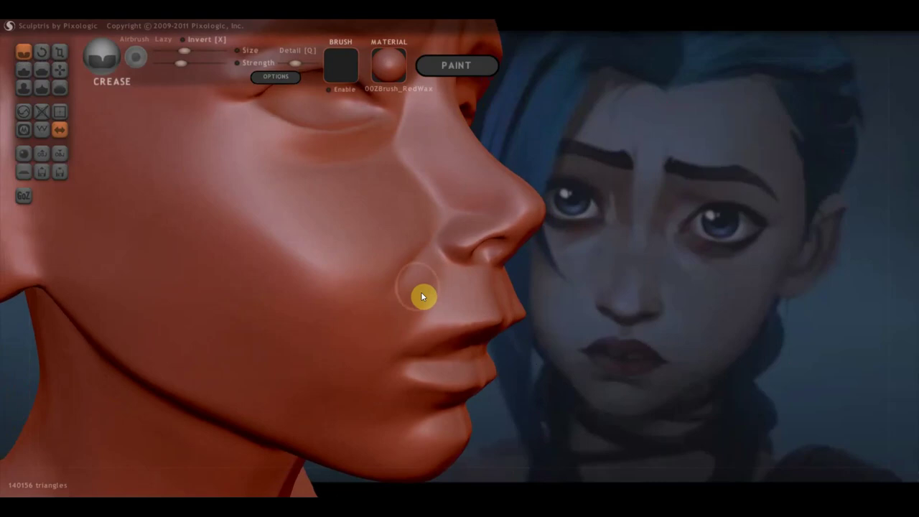
left_click_drag(436, 252, 421, 266)
mouse_move(448, 317)
right_mouse_down()
mouse_move(390, 324)
mouse_move(400, 306)
right_mouse_up()
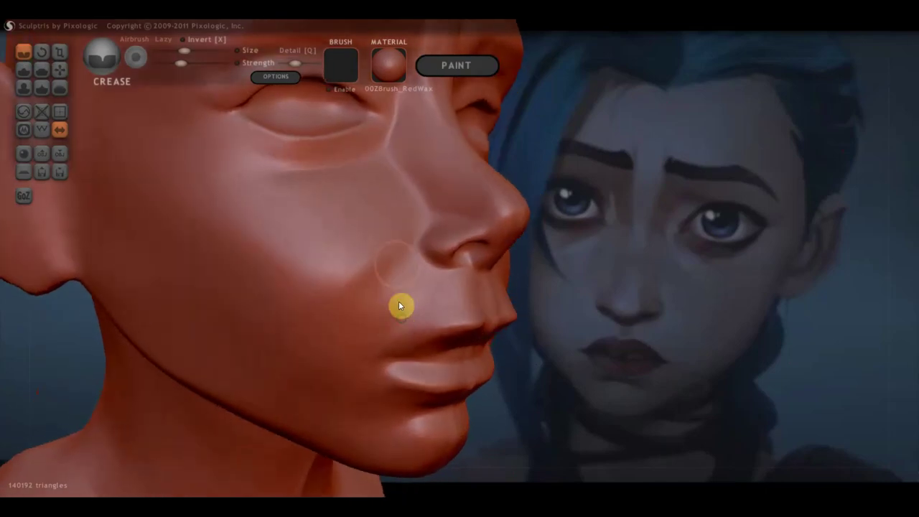
mouse_move(338, 292)
right_mouse_down()
mouse_move(321, 314)
mouse_move(420, 316)
right_mouse_up()
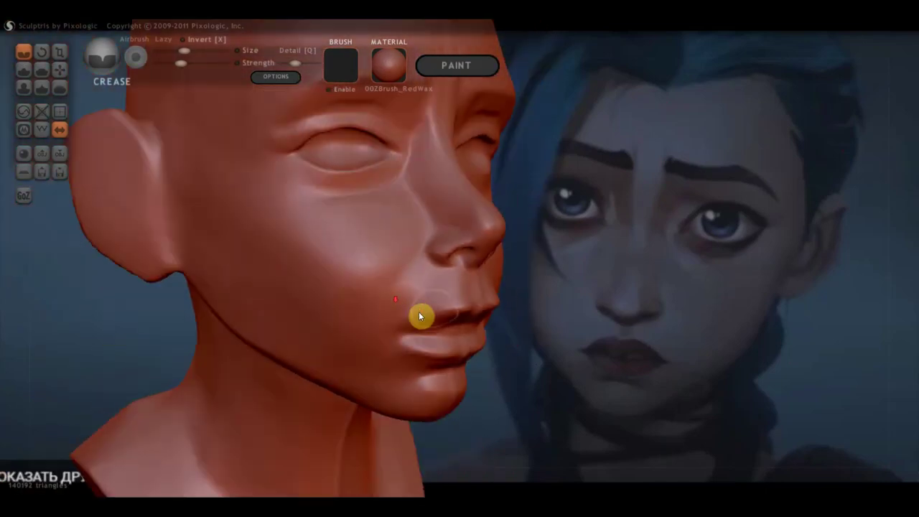
left_click(23, 69)
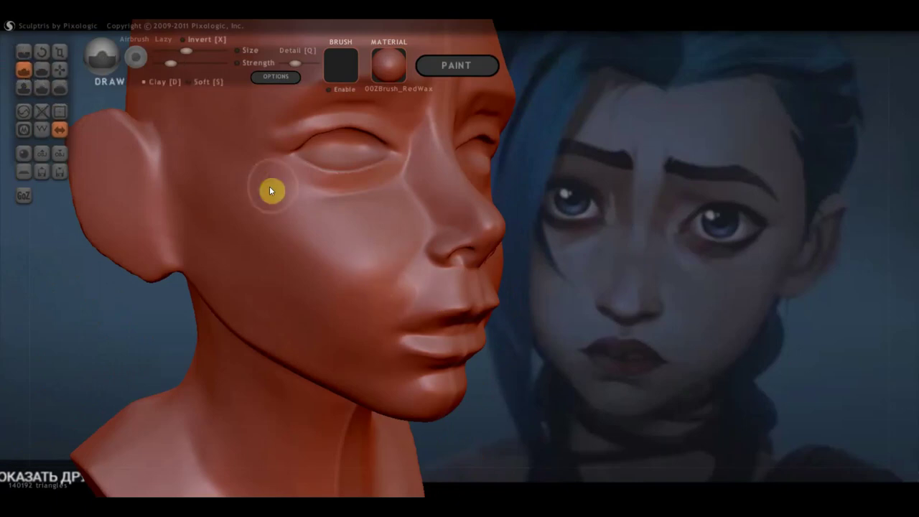
Add slight volume to the cheek beside the nose with small Draw strokes.
scroll(272, 188, "up", 1)
scroll(367, 258, "up", 2)
left_click_drag(334, 256, 338, 266)
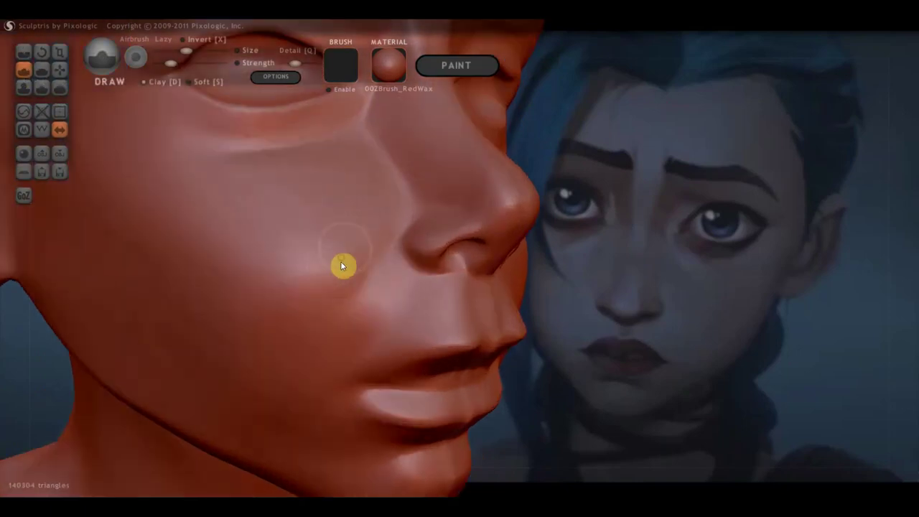
left_click_drag(389, 227, 397, 214)
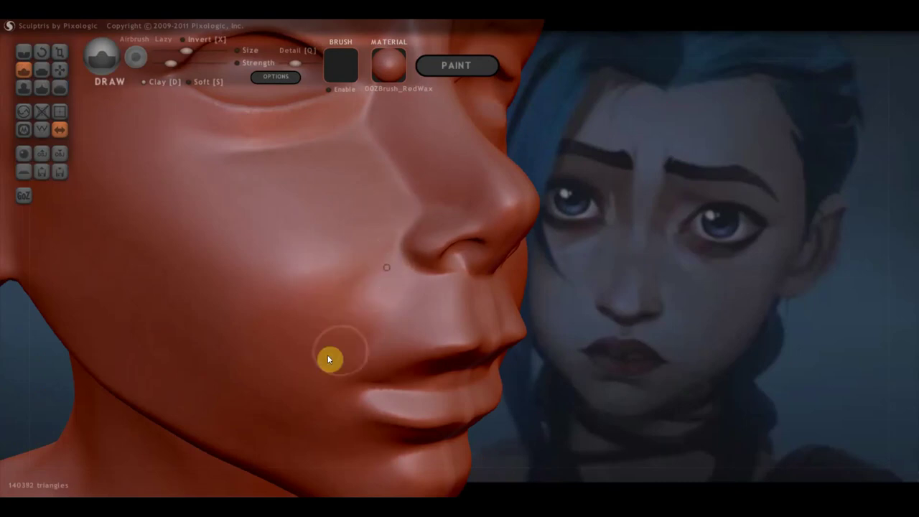
scroll(420, 302, "down", 2)
right_click_drag(418, 301, 542, 263)
Nudge the nose bridge and inner cheek with the Grab brush, reviewing front and three-quarter views.
left_click(59, 70)
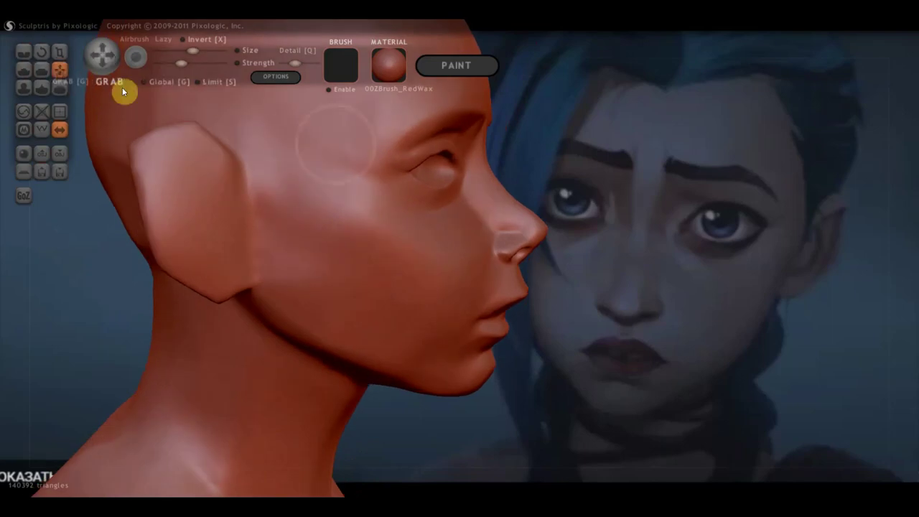
scroll(460, 219, "up", 1)
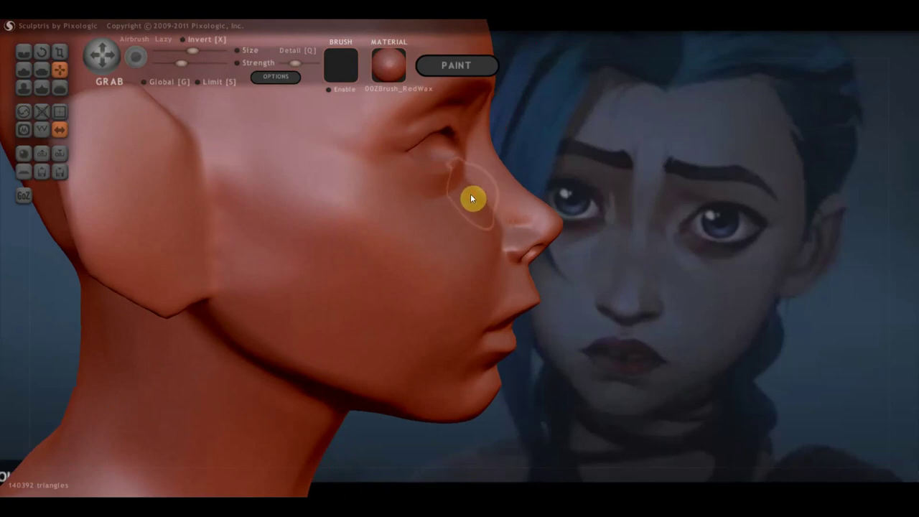
right_click_drag(475, 233, 421, 245)
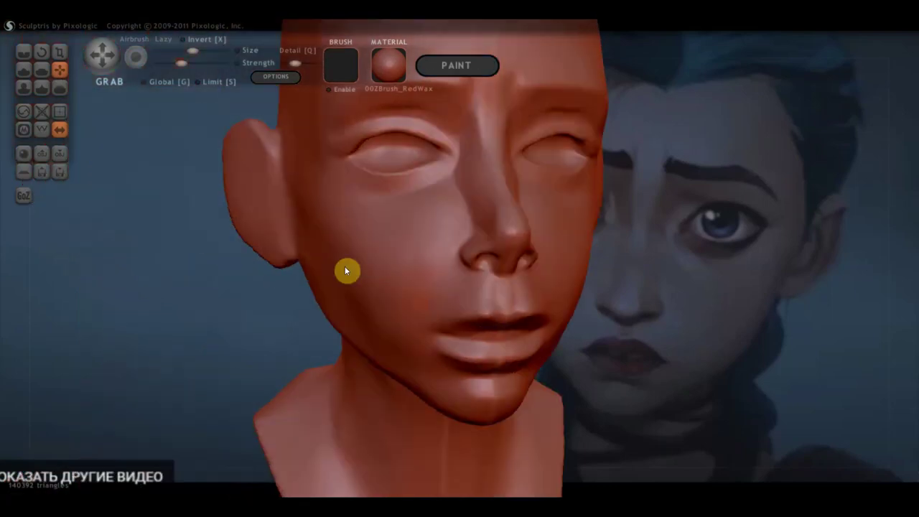
left_click(24, 52)
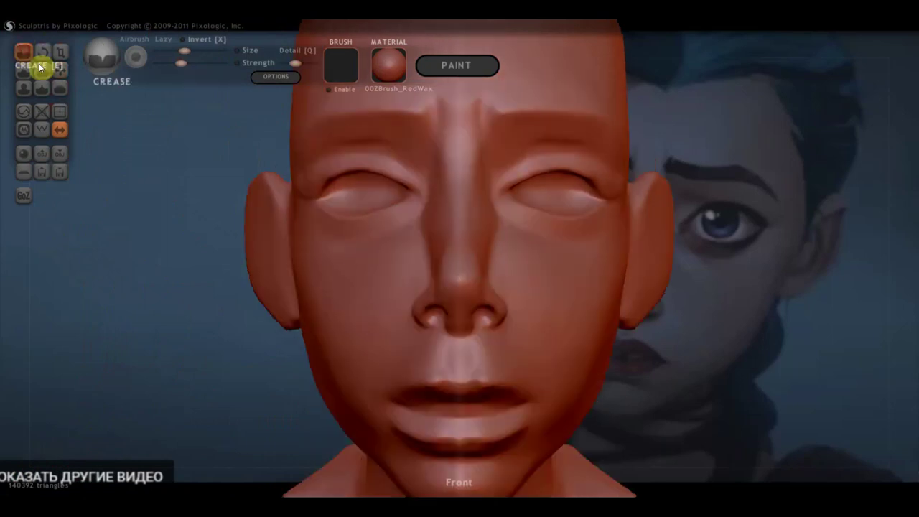
scroll(436, 281, "down", 1)
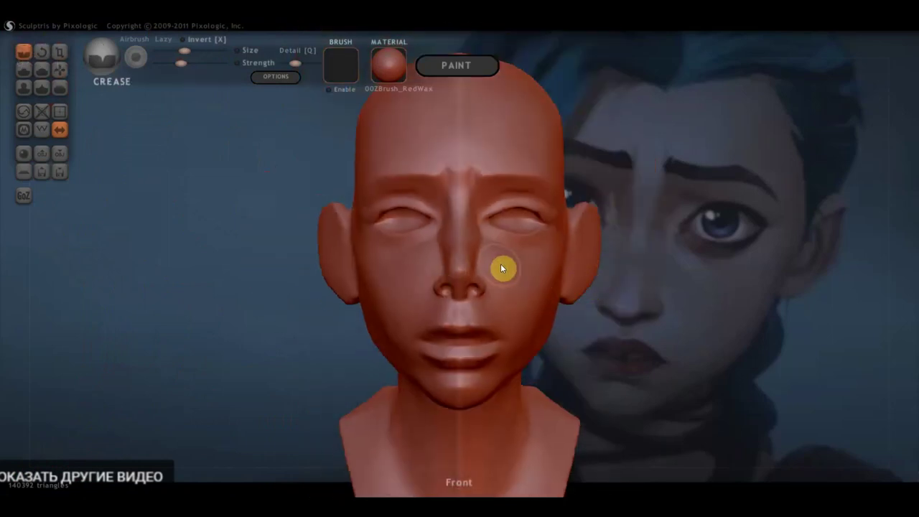
mouse_move(491, 254)
right_mouse_down()
mouse_move(494, 280)
mouse_move(486, 269)
right_mouse_up()
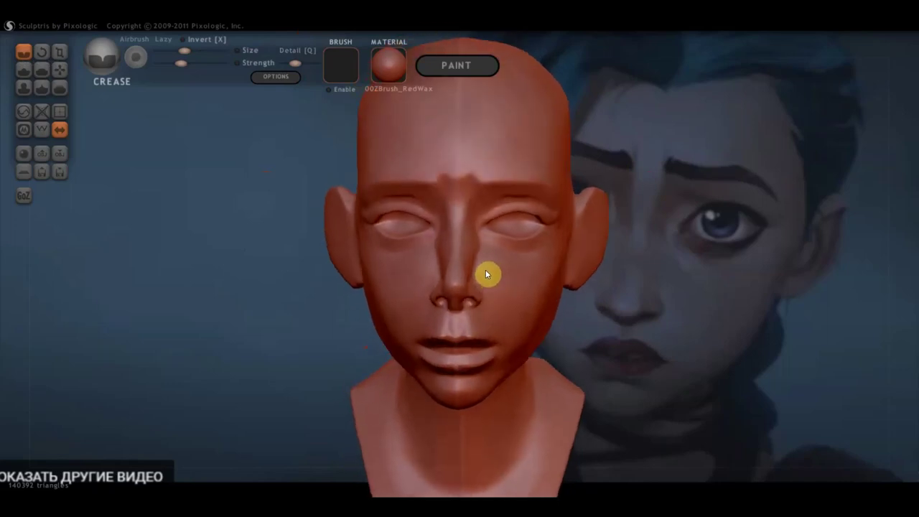
scroll(495, 268, "up", 3)
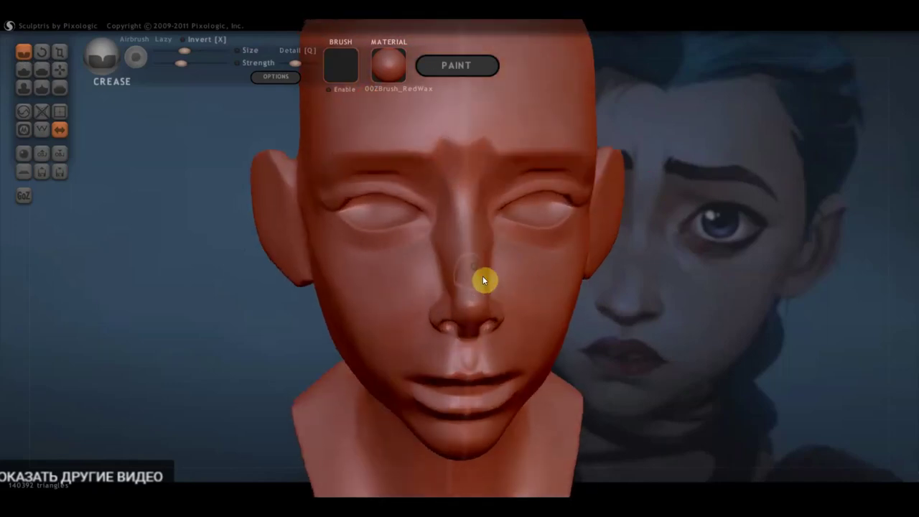
left_click(60, 70)
scroll(303, 244, "up", 2)
scroll(303, 244, "up", 2)
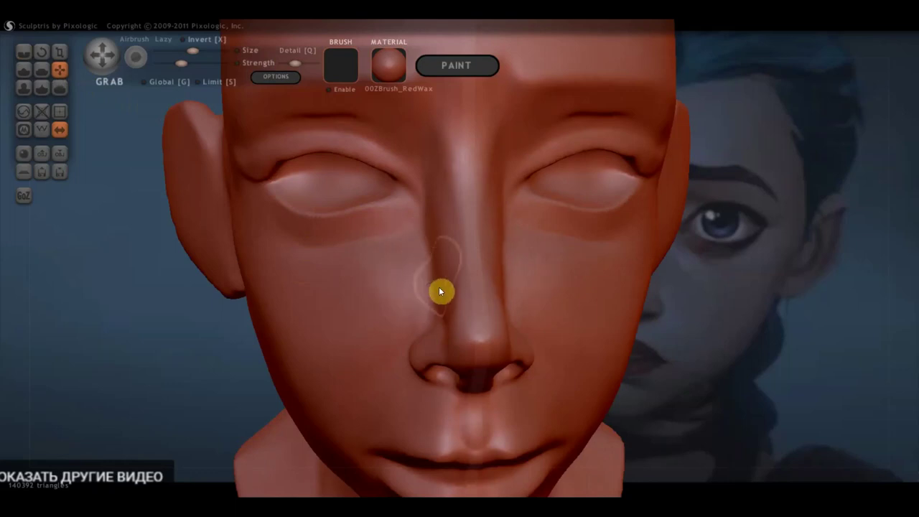
right_click_drag(433, 187, 431, 166)
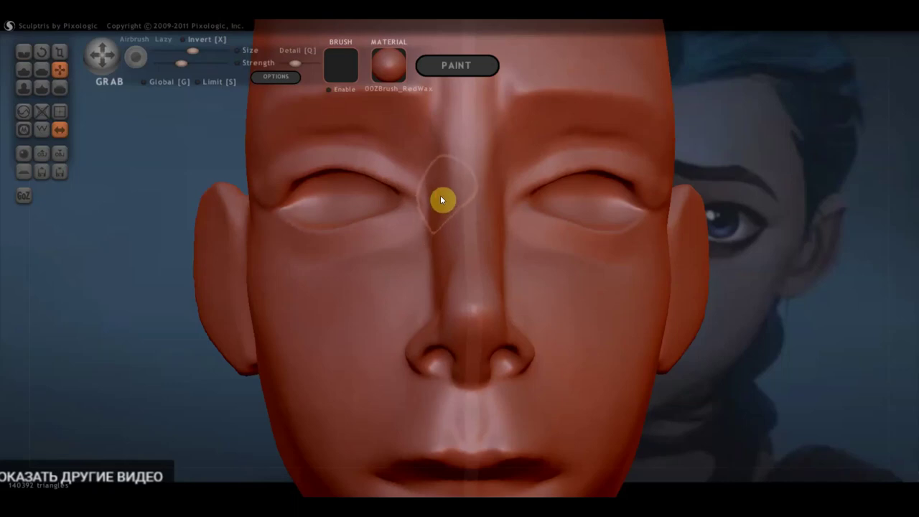
mouse_move(438, 198)
right_mouse_down()
mouse_move(479, 231)
mouse_move(445, 212)
right_mouse_up()
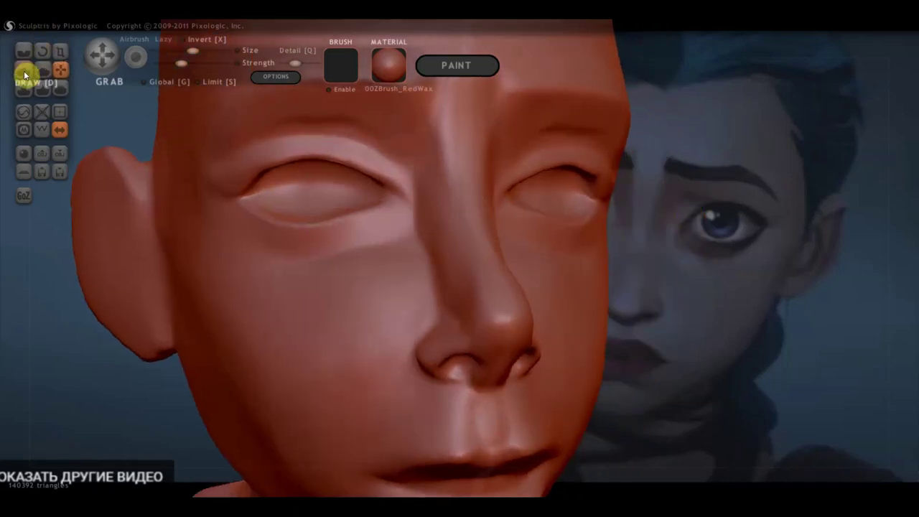
Plane the nose bridge flatter with repeated Flatten brush strokes from a front view.
left_click(42, 70)
mouse_move(303, 176)
right_mouse_down()
mouse_move(406, 237)
mouse_move(470, 188)
right_mouse_up()
mouse_move(470, 189)
left_mouse_down()
mouse_move(468, 113)
mouse_move(496, 330)
mouse_move(510, 364)
left_mouse_up()
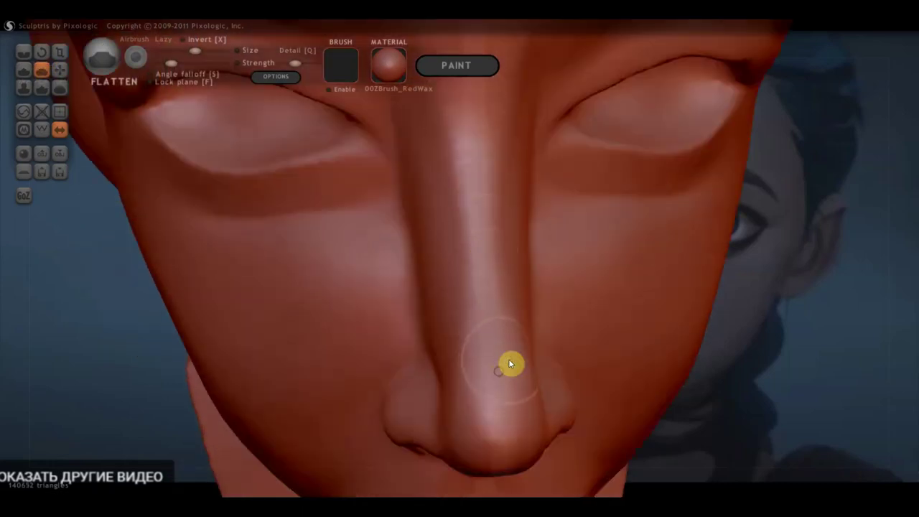
scroll(506, 361, "down", 3)
mouse_move(506, 361)
right_mouse_down()
mouse_move(514, 277)
mouse_move(501, 266)
right_mouse_up()
scroll(532, 288, "up", 2)
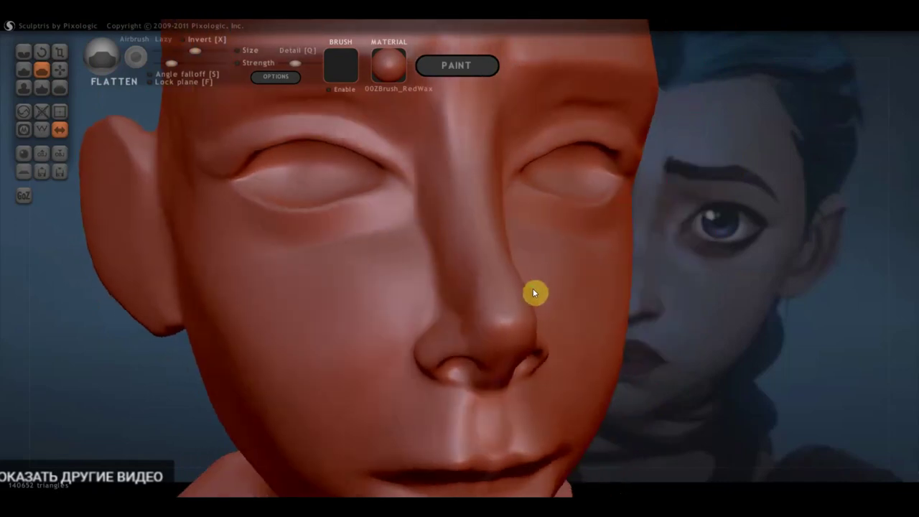
scroll(434, 187, "up", 2)
scroll(434, 183, "up", 1)
mouse_move(429, 171)
left_mouse_down()
mouse_move(468, 248)
mouse_move(445, 180)
mouse_move(459, 246)
mouse_move(434, 181)
mouse_move(474, 280)
left_mouse_up()
right_click_drag(474, 281, 455, 263)
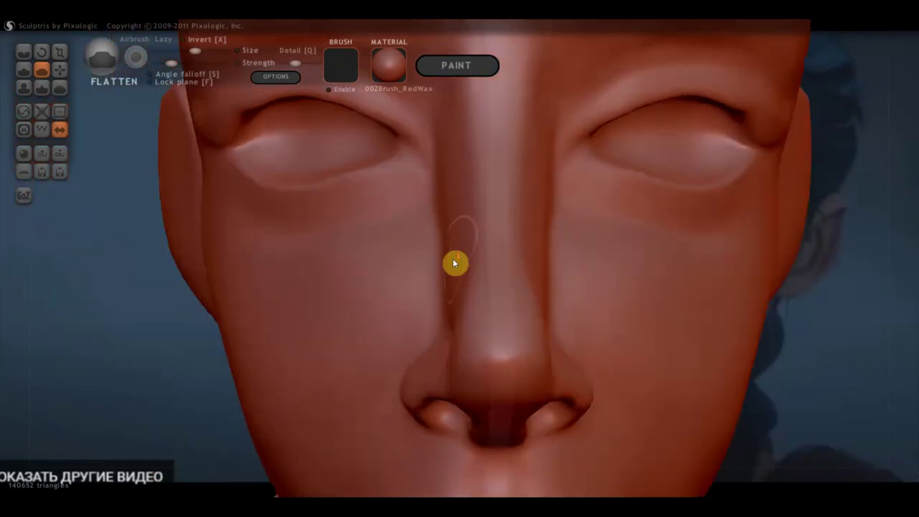
Orbit to three-quarter and front views to compare the nose with the reference.
scroll(502, 262, "down", 2)
mouse_move(539, 261)
right_mouse_down()
mouse_move(424, 250)
mouse_move(535, 228)
mouse_move(425, 249)
right_mouse_up()
scroll(424, 249, "up", 2)
scroll(529, 235, "down", 2)
scroll(531, 228, "down", 1)
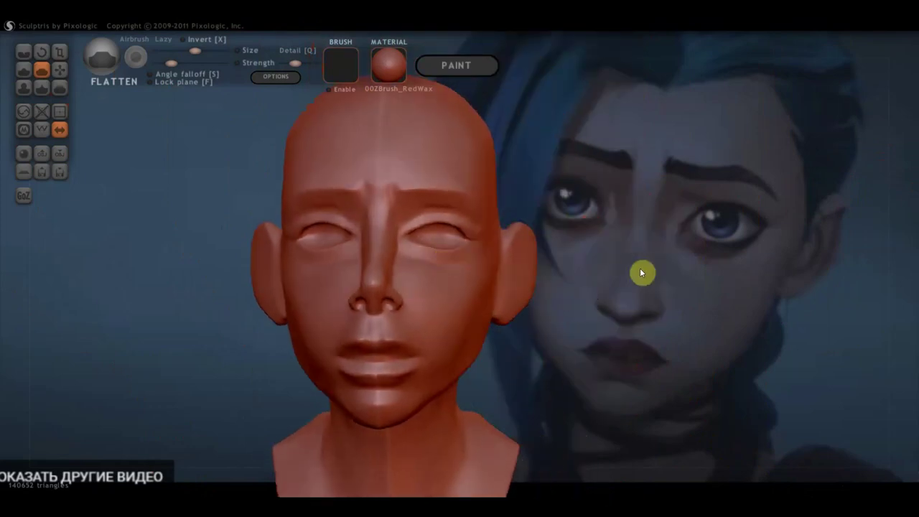
right_click_drag(667, 273, 583, 277)
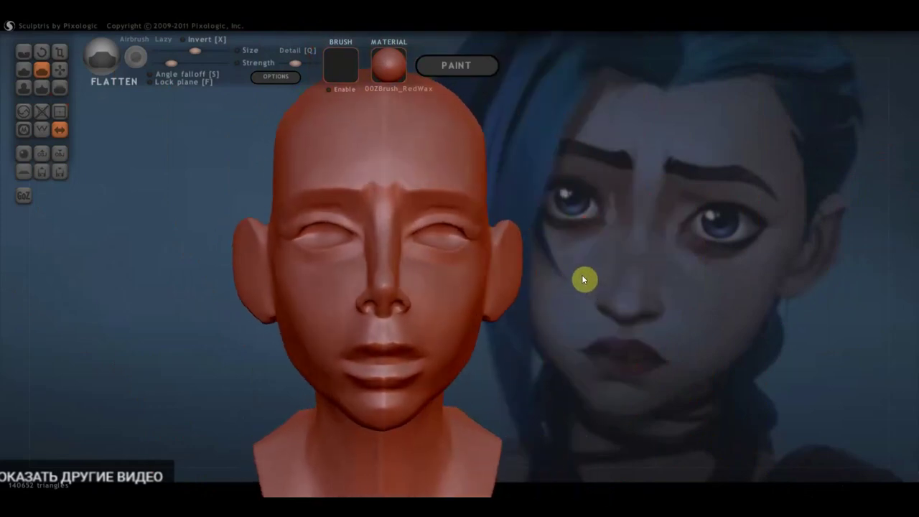
Crease under the lower eyelid and at the inner eye corner, redoing the first stroke.
left_click(25, 52)
mouse_move(416, 211)
right_mouse_down()
mouse_move(364, 216)
mouse_move(405, 253)
right_mouse_up()
mouse_move(366, 242)
left_mouse_down()
mouse_move(386, 272)
mouse_move(413, 288)
left_mouse_up()
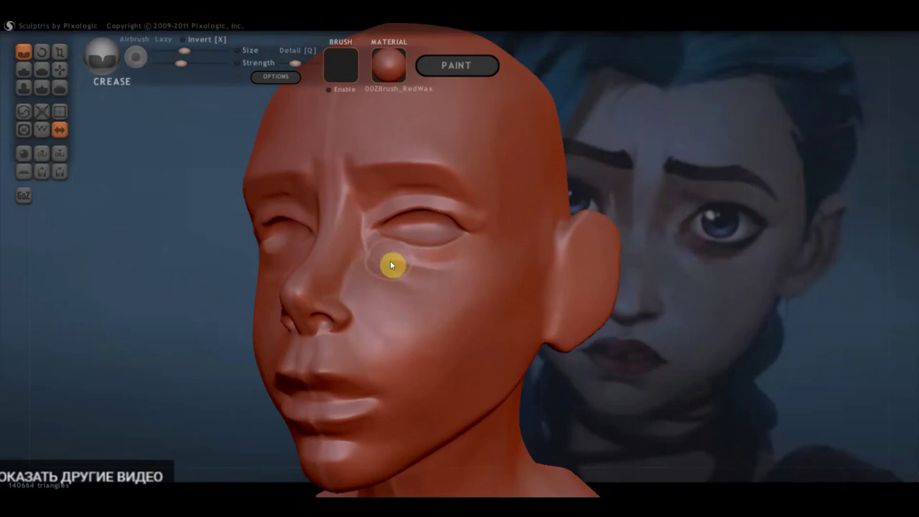
key("ctrl+z")
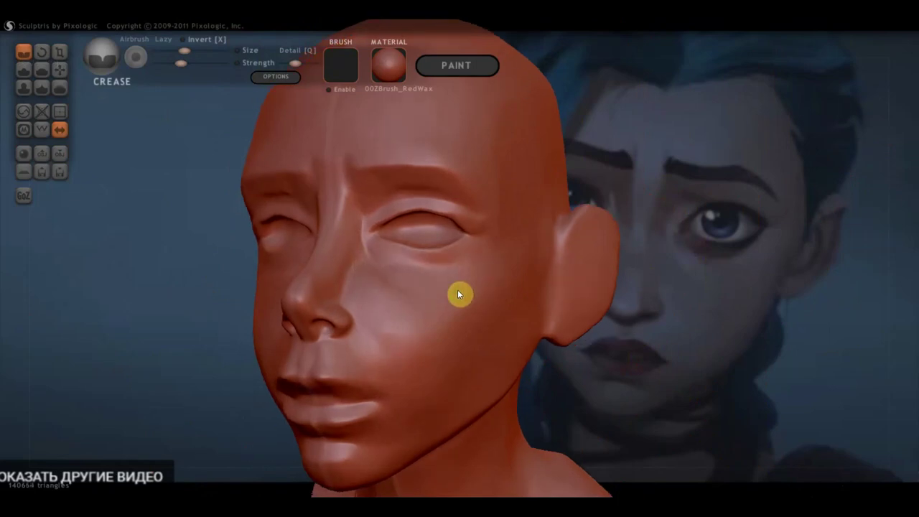
right_click_drag(458, 289, 460, 312)
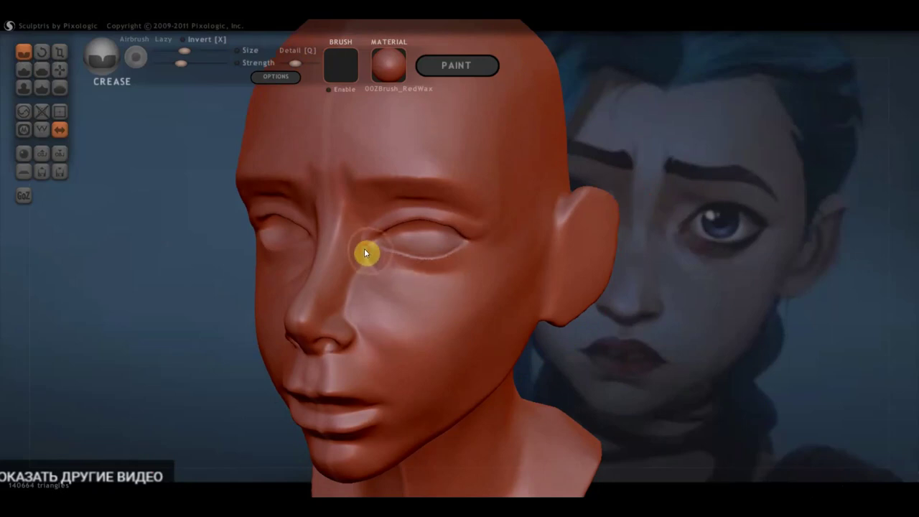
left_click_drag(364, 249, 414, 282)
left_click_drag(486, 259, 451, 273)
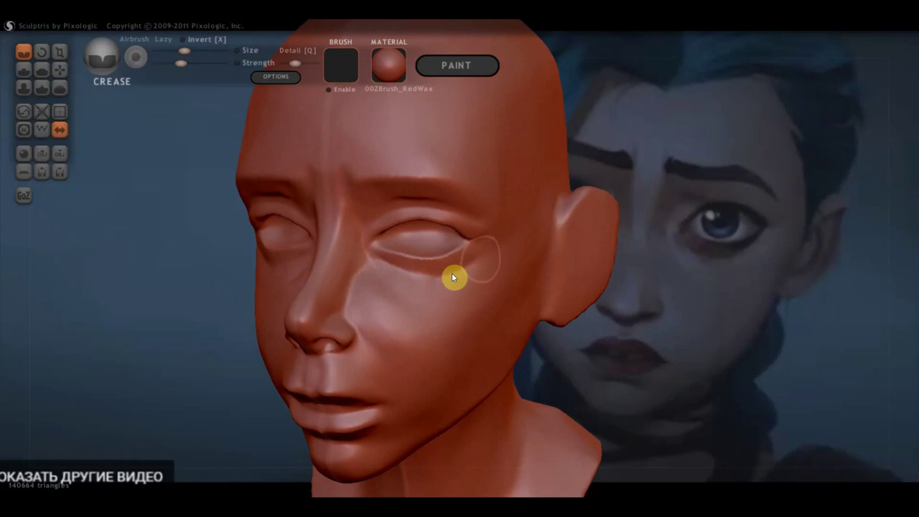
right_click_drag(447, 278, 424, 275)
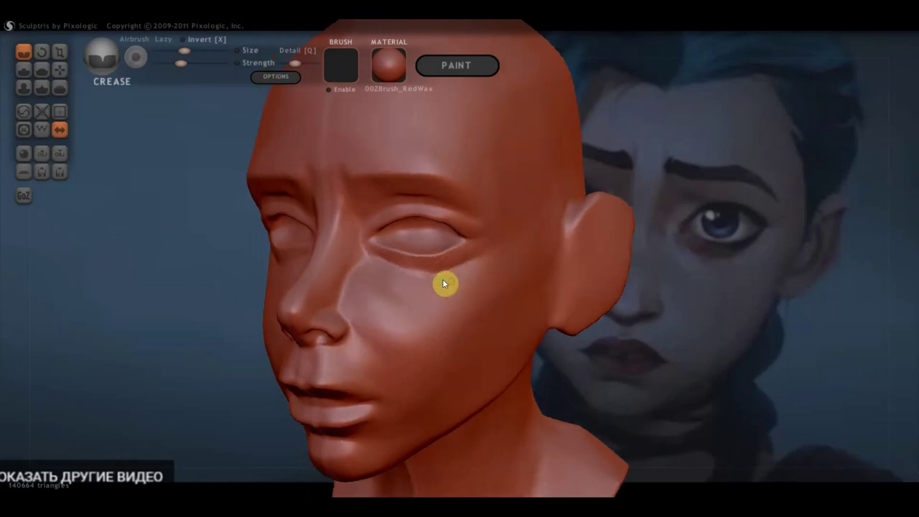
left_click_drag(356, 243, 372, 238)
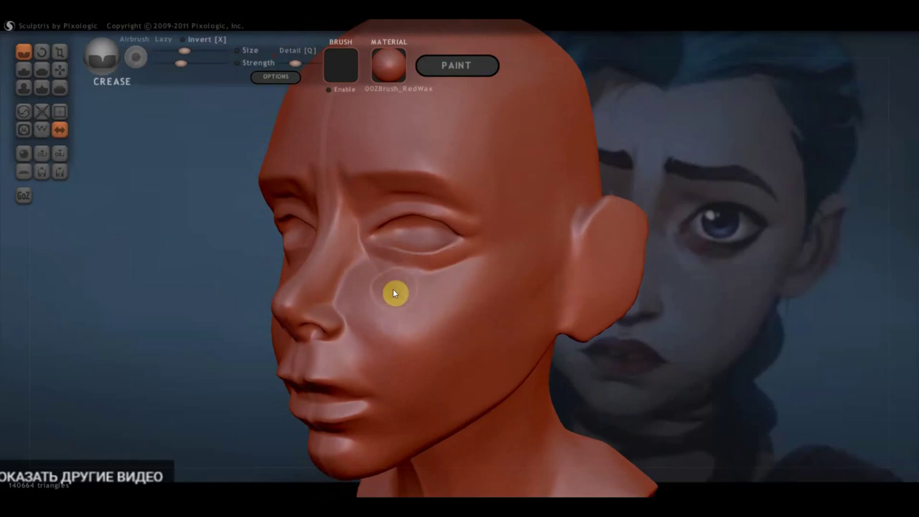
right_click_drag(368, 304, 362, 304)
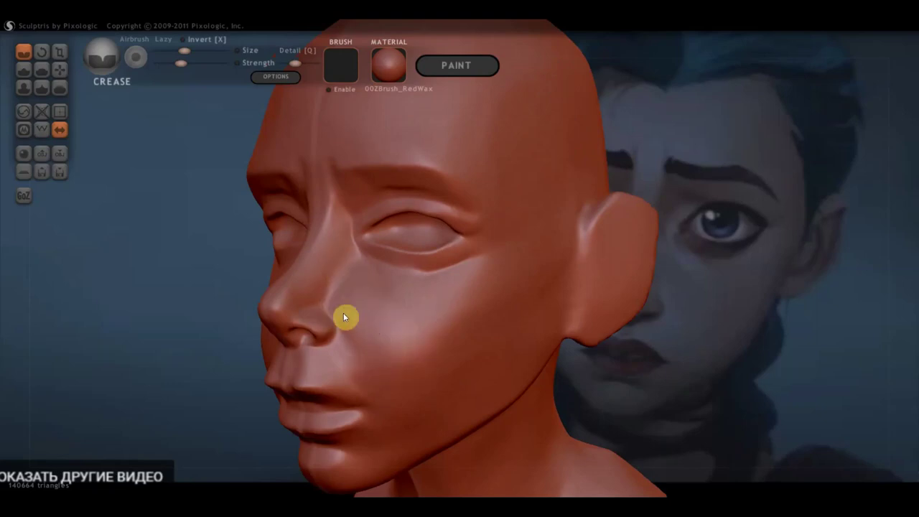
Select the Draw brush and zoom in to a three-quarter view of the nose.
left_click(42, 70)
left_click(24, 70)
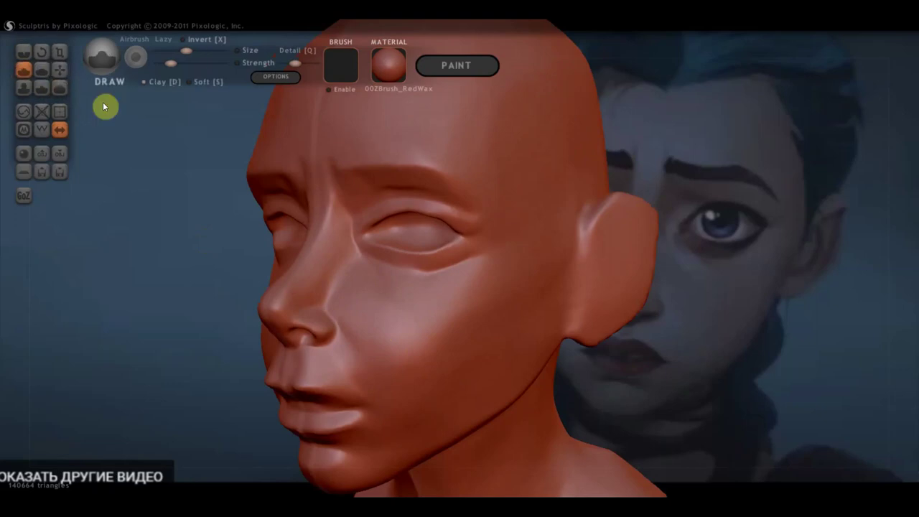
scroll(343, 285, "up", 2)
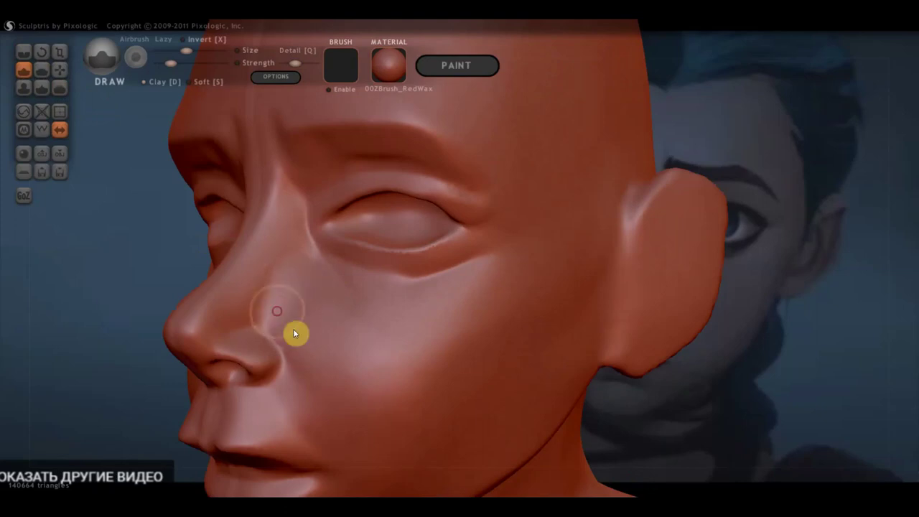
right_click_drag(339, 335, 446, 341)
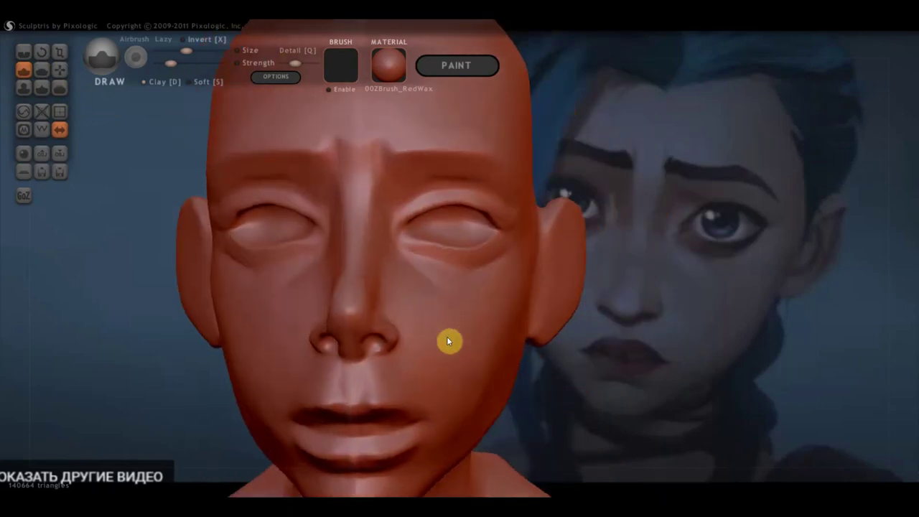
scroll(460, 334, "down", 2)
scroll(482, 326, "down", 3)
right_click_drag(551, 349, 535, 352)
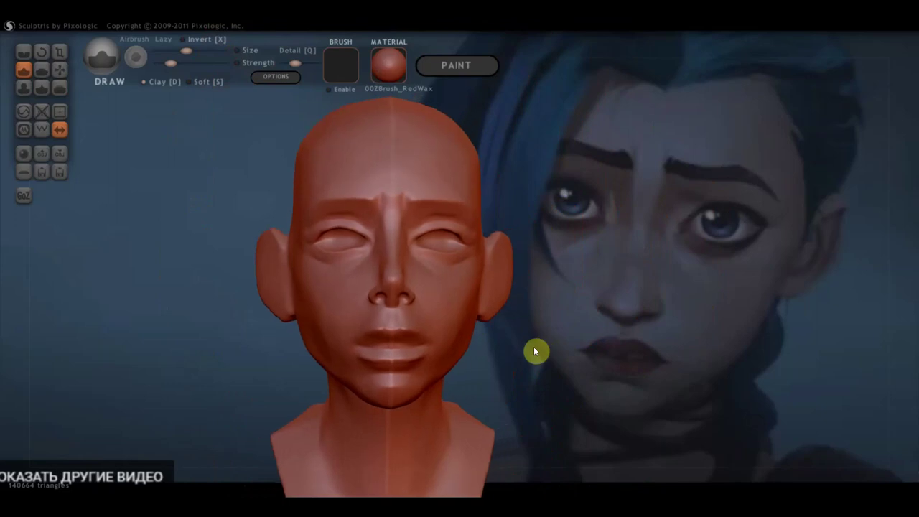
scroll(313, 297, "up", 2)
scroll(388, 264, "up", 2)
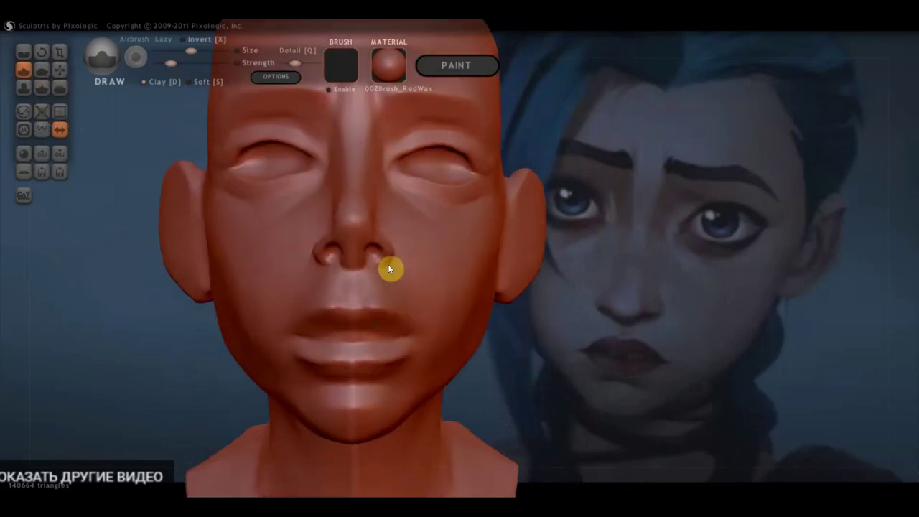
scroll(392, 312, "up", 2)
right_click_drag(418, 267, 372, 302)
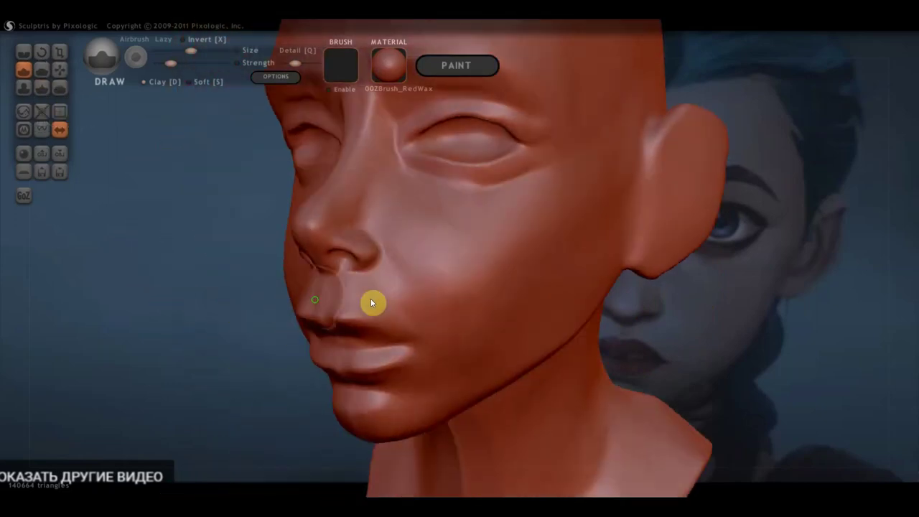
scroll(373, 284, "up", 2)
scroll(376, 270, "up", 2)
Raise and round the nostril rim with Draw strokes from the side and below.
mouse_move(369, 268)
right_mouse_down()
mouse_move(289, 275)
mouse_move(255, 249)
right_mouse_up()
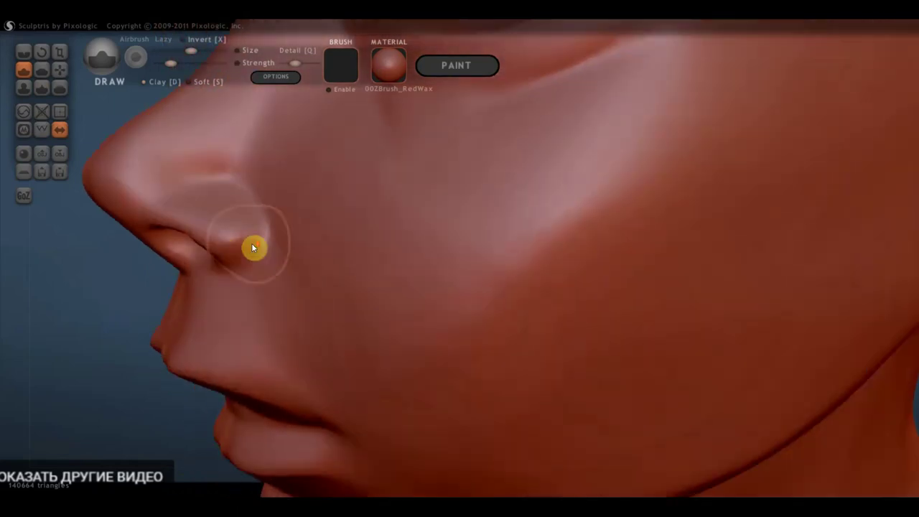
mouse_move(218, 212)
left_mouse_down()
mouse_move(201, 211)
mouse_move(237, 230)
mouse_move(138, 198)
left_mouse_up()
mouse_move(240, 213)
right_mouse_down()
mouse_move(425, 207)
mouse_move(402, 231)
mouse_move(383, 289)
right_mouse_up()
mouse_move(383, 289)
left_mouse_down()
mouse_move(348, 297)
mouse_move(386, 315)
mouse_move(349, 297)
left_mouse_up()
mouse_move(361, 306)
right_mouse_down()
mouse_move(348, 279)
mouse_move(371, 250)
right_mouse_up()
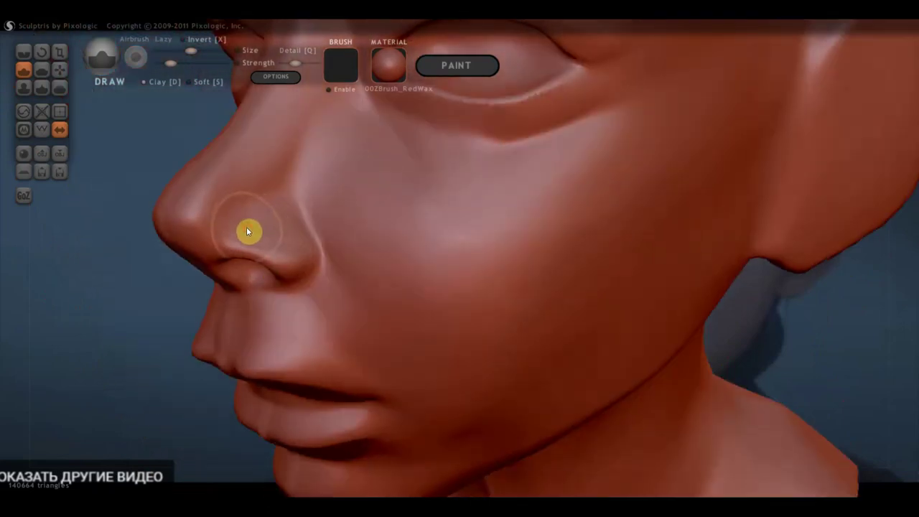
Carve a crease along the nose side where the nostril wing meets the cheek.
left_click(24, 51)
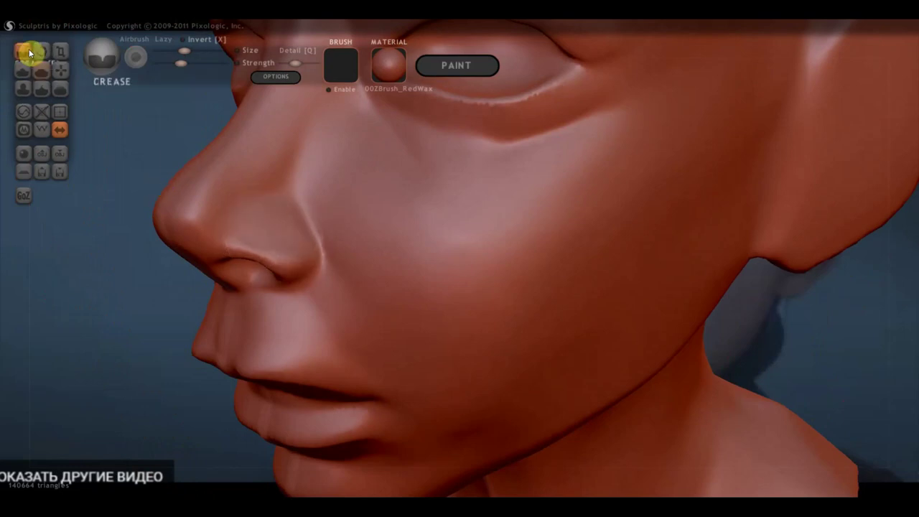
mouse_move(280, 221)
left_mouse_down()
mouse_move(260, 213)
mouse_move(299, 176)
left_mouse_up()
mouse_move(251, 205)
left_mouse_down()
mouse_move(272, 187)
mouse_move(250, 208)
mouse_move(304, 221)
left_mouse_up()
mouse_move(308, 267)
left_mouse_down()
mouse_move(285, 228)
mouse_move(250, 207)
mouse_move(304, 222)
left_mouse_up()
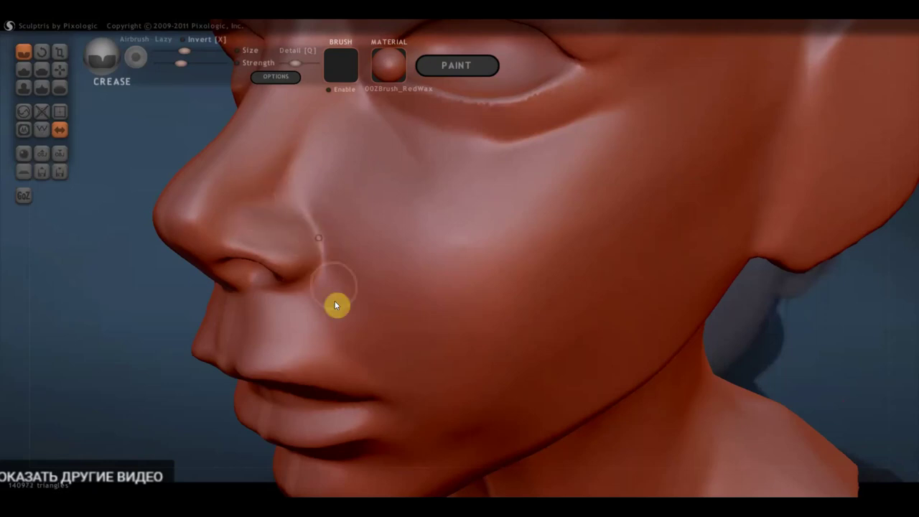
Orbit around the face to check the nostril crease from front and three-quarter views.
scroll(332, 305, "down", 3)
right_click_drag(328, 309, 517, 265)
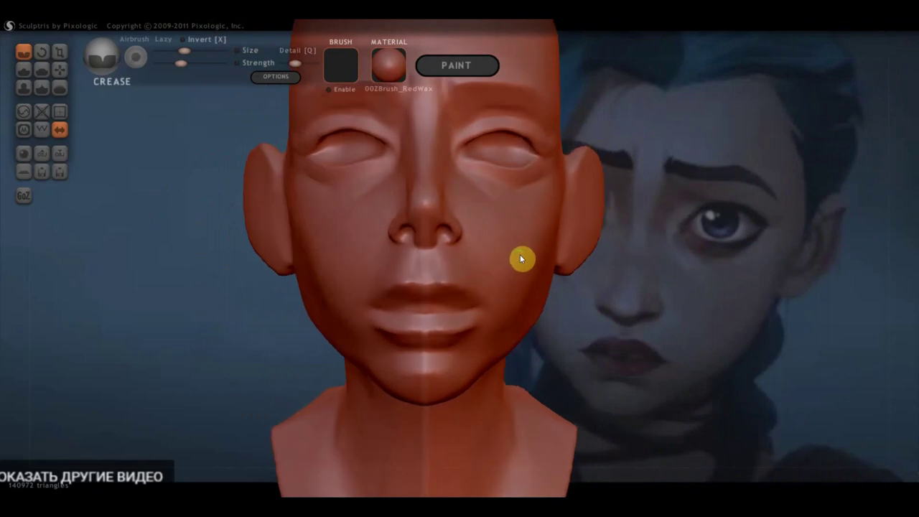
scroll(480, 252, "up", 2)
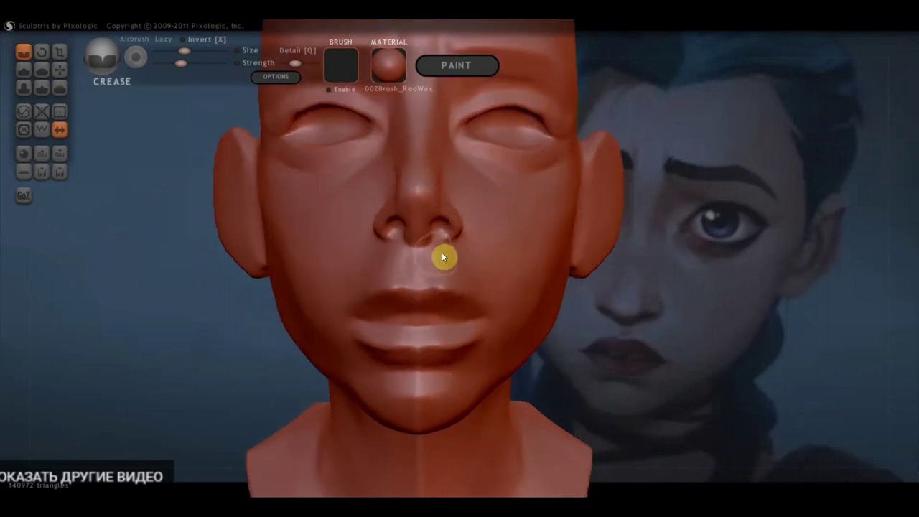
right_click_drag(429, 258, 302, 277)
scroll(303, 278, "down", 1)
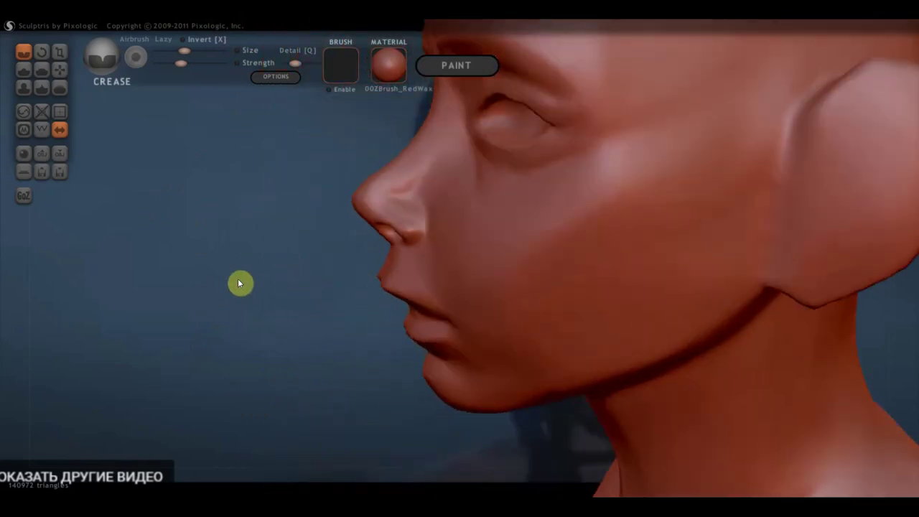
scroll(239, 283, "down", 1)
scroll(309, 268, "down", 3)
mouse_move(348, 299)
right_mouse_down()
mouse_move(395, 294)
mouse_move(381, 289)
right_mouse_up()
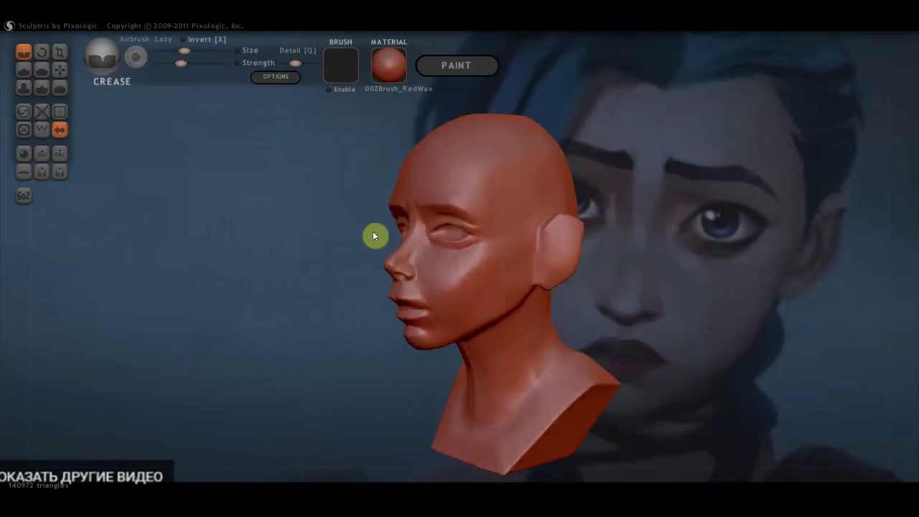
scroll(387, 241, "up", 3)
left_click(24, 68)
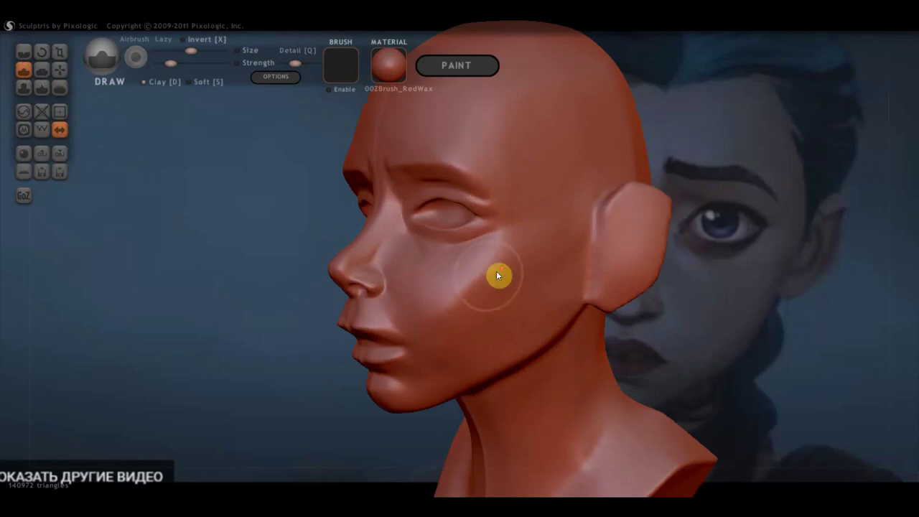
scroll(494, 271, "down", 2)
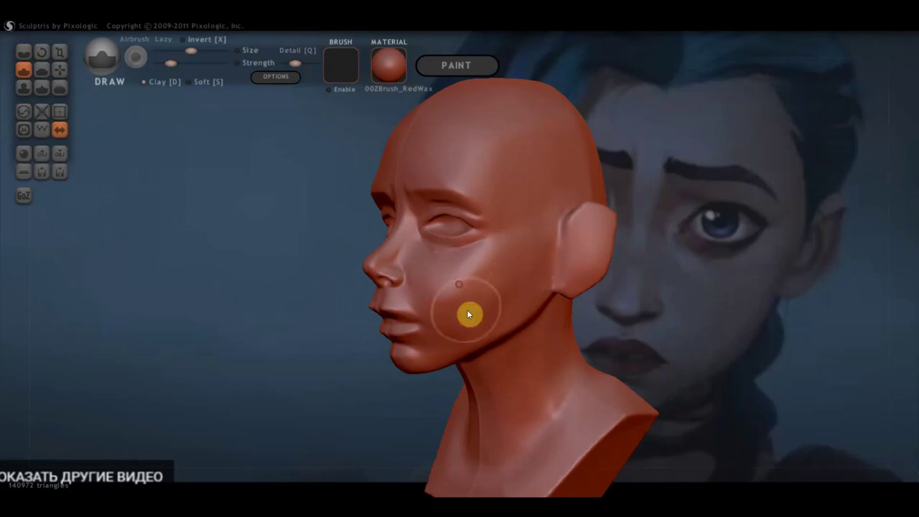
From a left profile, crease the upper ear fold and the inner and back folds.
mouse_move(500, 291)
right_mouse_down()
mouse_move(529, 318)
mouse_move(541, 312)
mouse_move(525, 282)
mouse_move(573, 329)
mouse_move(602, 330)
mouse_move(560, 345)
right_mouse_up()
left_click(31, 57)
mouse_move(655, 249)
right_mouse_down()
mouse_move(581, 258)
mouse_move(642, 269)
mouse_move(507, 266)
right_mouse_up()
scroll(515, 270, "up", 2)
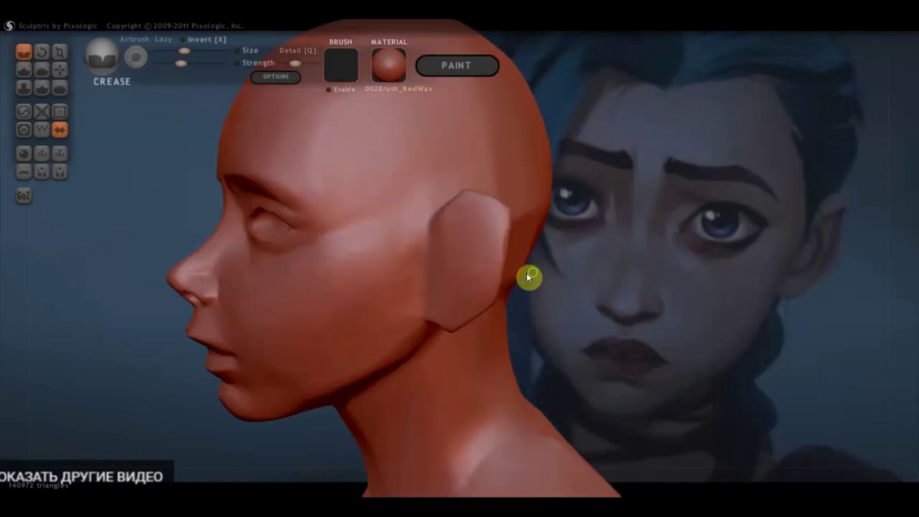
scroll(524, 252, "up", 2)
mouse_move(523, 199)
left_mouse_down()
mouse_move(525, 181)
mouse_move(482, 193)
mouse_move(531, 184)
mouse_move(545, 207)
mouse_move(533, 271)
mouse_move(479, 314)
mouse_move(439, 318)
mouse_move(501, 303)
mouse_move(531, 244)
mouse_move(531, 188)
mouse_move(482, 201)
mouse_move(503, 288)
left_mouse_up()
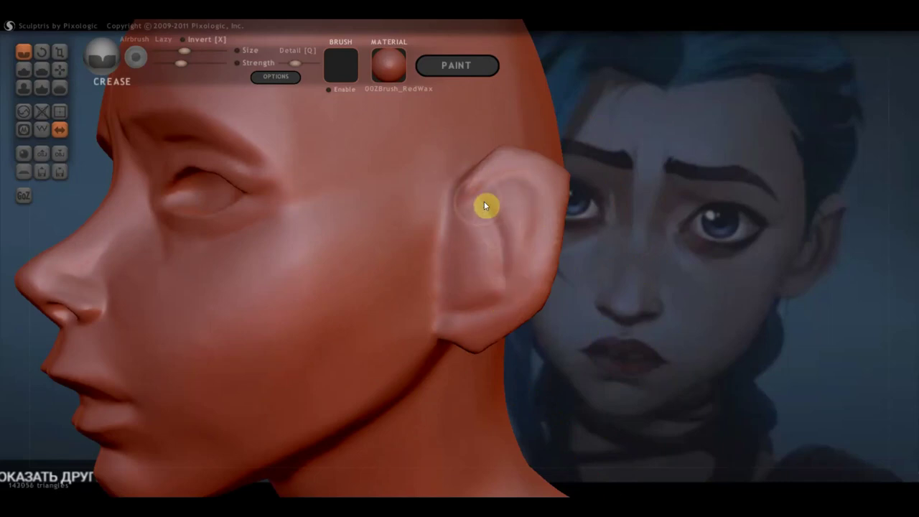
mouse_move(490, 193)
left_mouse_down()
mouse_move(508, 181)
mouse_move(535, 214)
mouse_move(524, 280)
mouse_move(533, 228)
mouse_move(514, 297)
mouse_move(426, 342)
mouse_move(435, 326)
left_mouse_up()
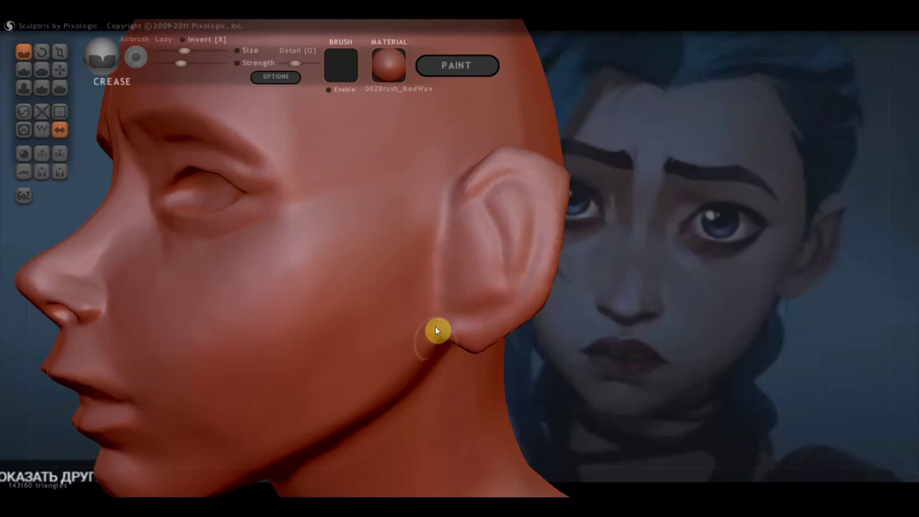
Build up the inner ear and a ridge along the upper ear rim with a smaller Draw brush.
left_click(30, 69)
scroll(471, 240, "up", 3)
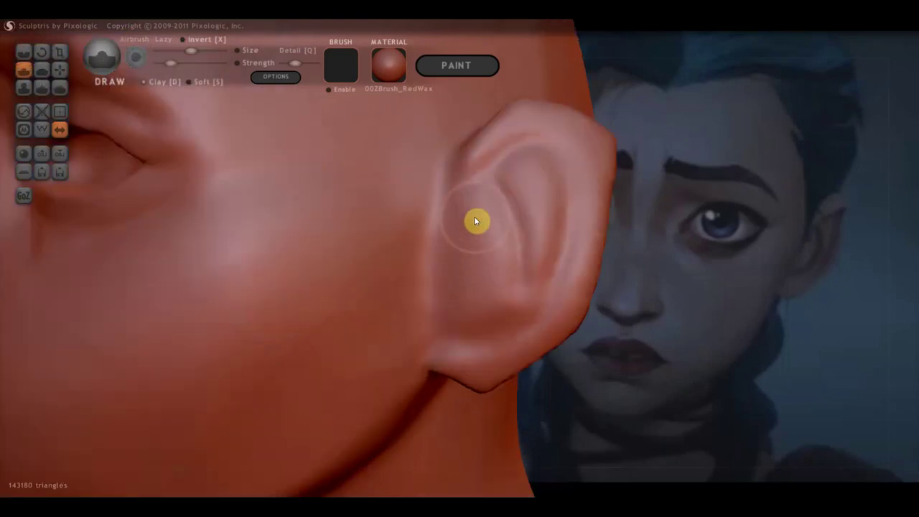
left_click_drag(499, 275, 486, 203)
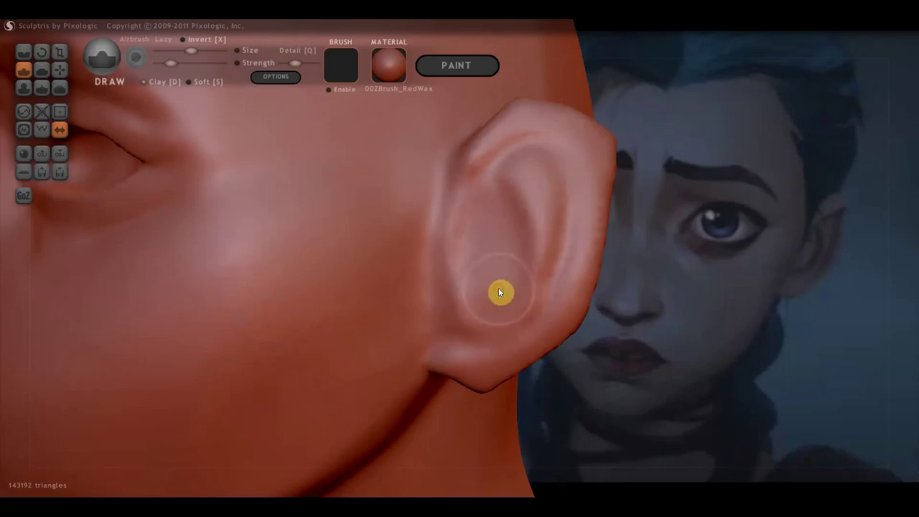
left_click(144, 82)
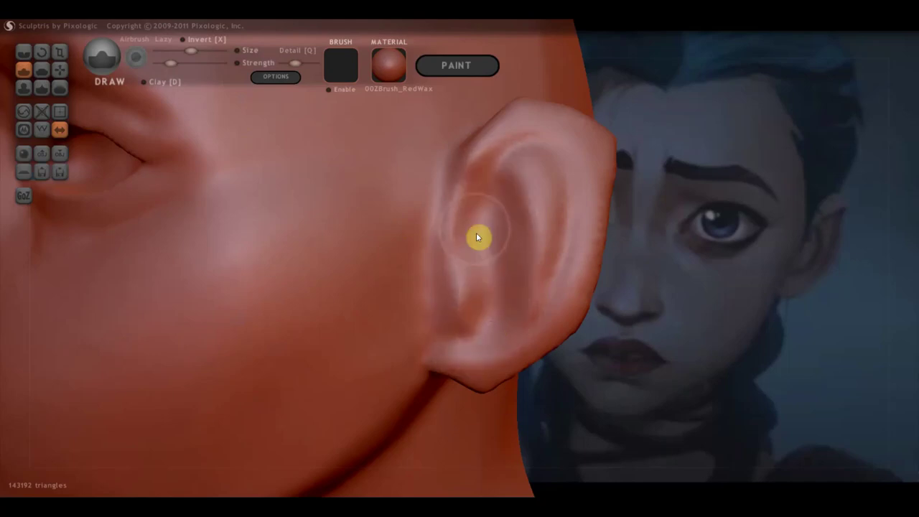
left_click_drag(488, 294, 547, 211)
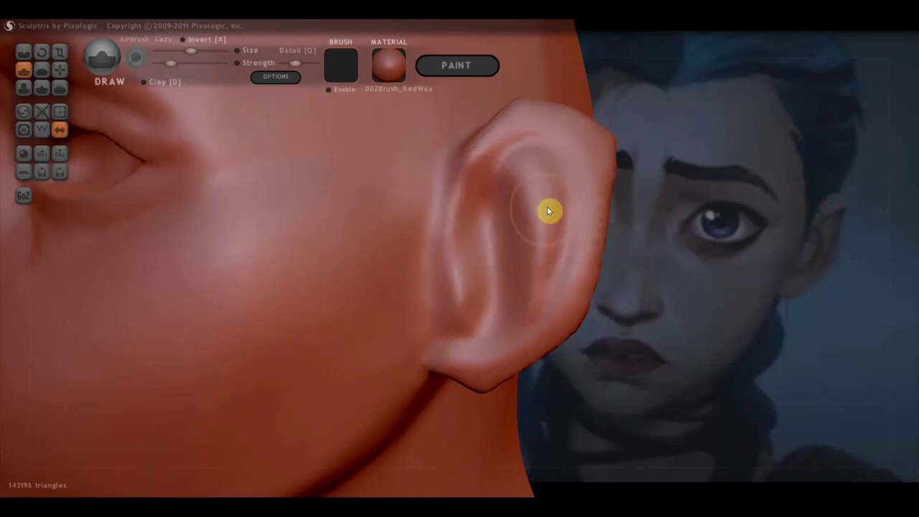
left_click_drag(190, 52, 184, 51)
mouse_move(513, 158)
left_mouse_down()
mouse_move(502, 164)
mouse_move(545, 143)
mouse_move(569, 167)
mouse_move(576, 217)
mouse_move(547, 302)
mouse_move(525, 308)
mouse_move(543, 292)
mouse_move(544, 213)
mouse_move(498, 330)
mouse_move(553, 174)
mouse_move(543, 287)
left_mouse_up()
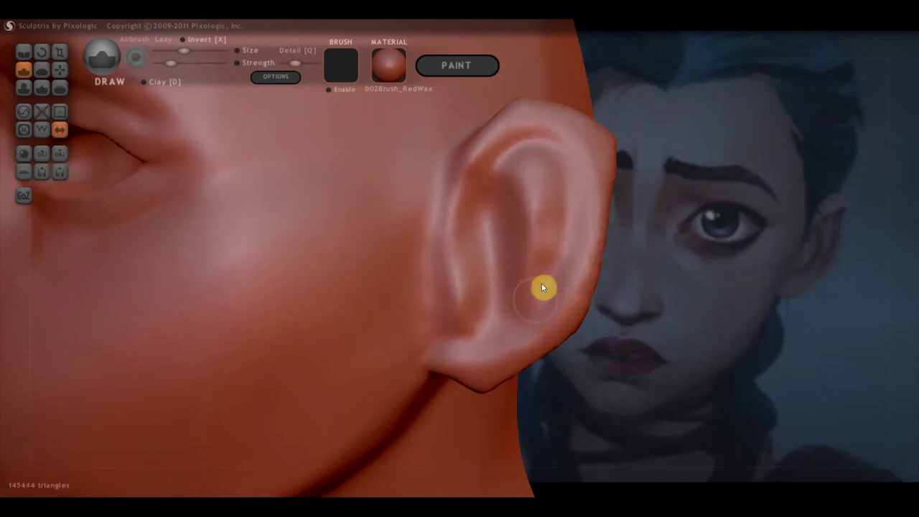
mouse_move(545, 233)
left_mouse_down()
mouse_move(557, 267)
mouse_move(543, 227)
left_mouse_up()
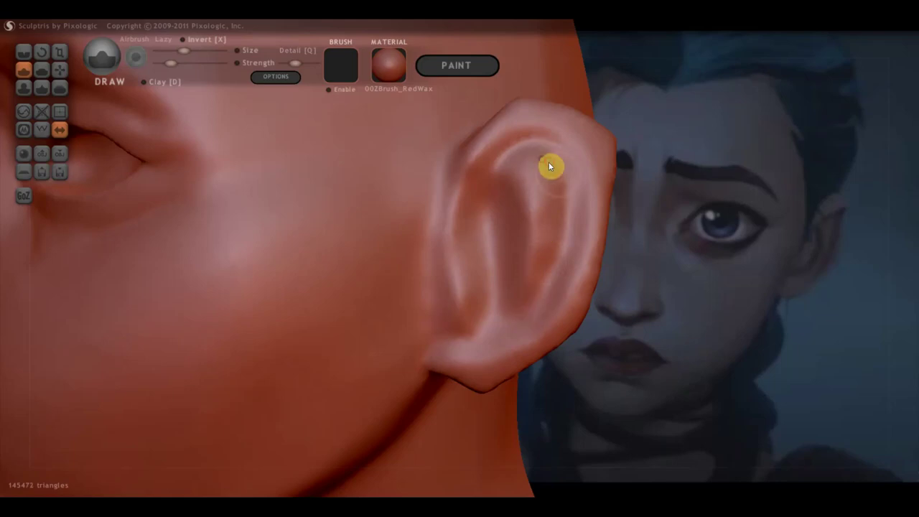
left_click_drag(538, 141, 572, 176)
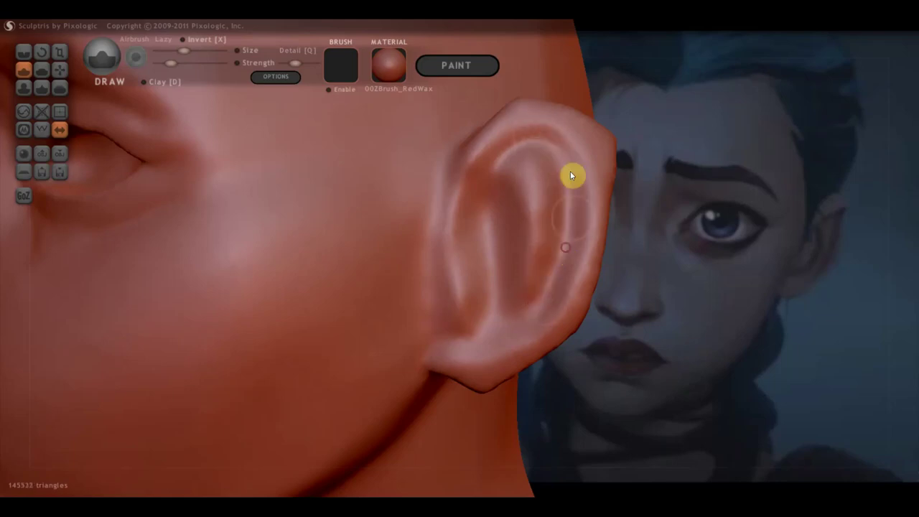
mouse_move(544, 115)
left_mouse_down()
mouse_move(585, 141)
mouse_move(595, 166)
mouse_move(557, 113)
mouse_move(507, 125)
mouse_move(503, 148)
mouse_move(564, 119)
mouse_move(601, 147)
mouse_move(598, 133)
mouse_move(608, 248)
left_mouse_up()
left_click_drag(668, 164, 625, 182)
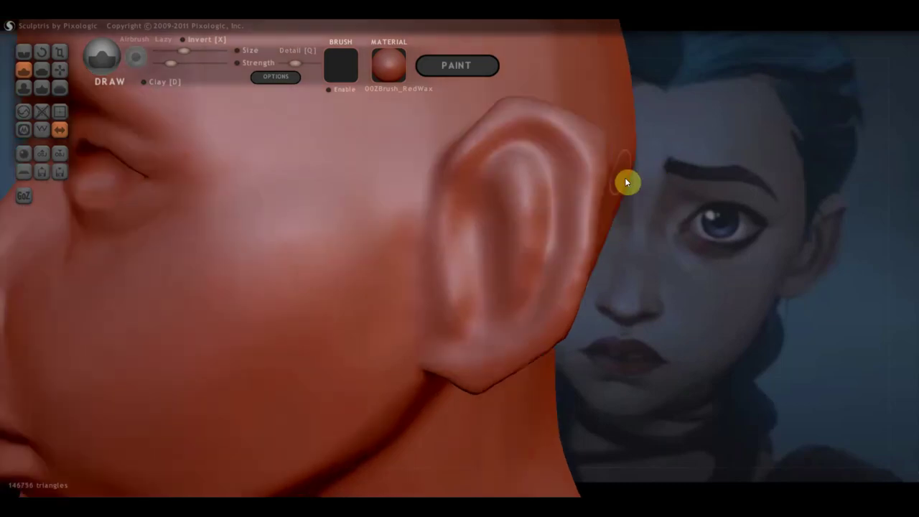
Reshape the lower ear rim and build up the earlobe's lower edge with Clay on.
scroll(632, 176, "down", 3)
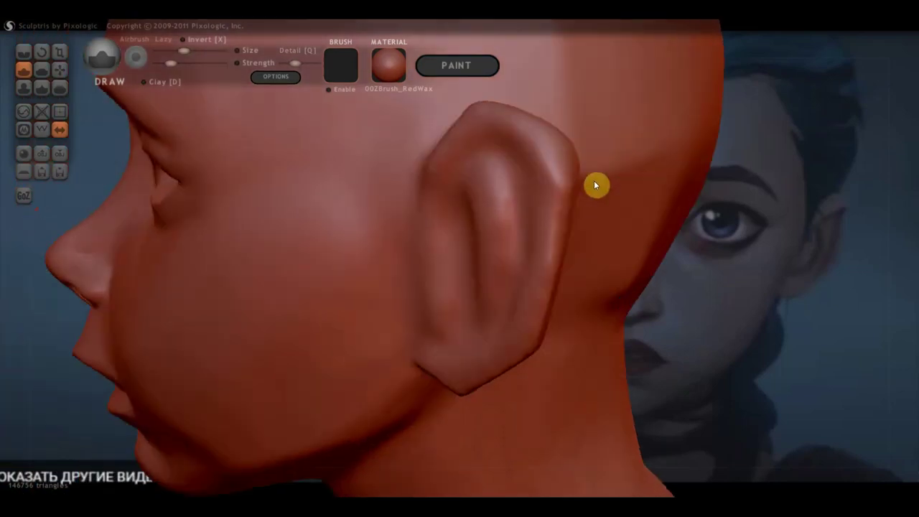
scroll(570, 219, "up", 3)
mouse_move(603, 163)
left_mouse_down()
mouse_move(602, 225)
mouse_move(601, 215)
left_mouse_up()
mouse_move(582, 279)
left_mouse_down()
mouse_move(580, 290)
mouse_move(443, 349)
mouse_move(495, 355)
mouse_move(460, 338)
mouse_move(446, 349)
mouse_move(464, 379)
left_mouse_up()
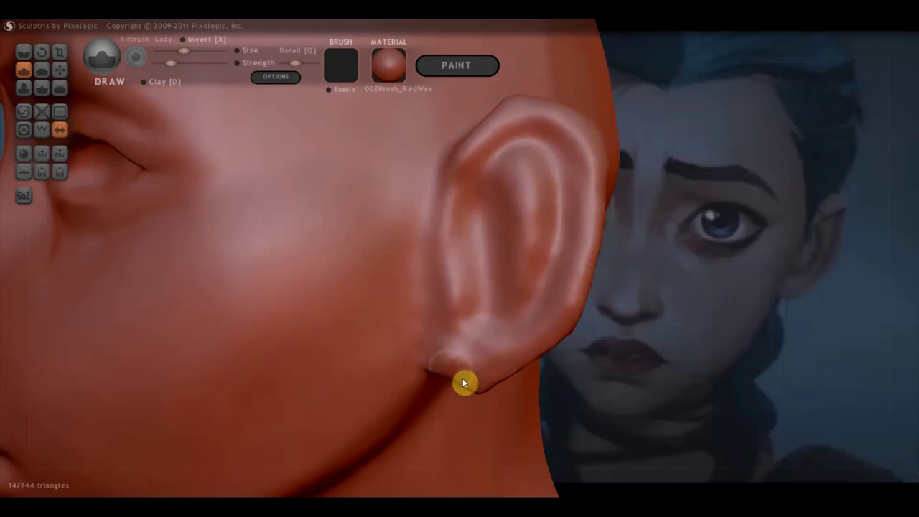
left_click(143, 82)
mouse_move(504, 322)
left_mouse_down()
mouse_move(425, 372)
mouse_move(452, 366)
mouse_move(448, 379)
mouse_move(469, 354)
mouse_move(495, 362)
mouse_move(448, 341)
mouse_move(442, 347)
mouse_move(487, 376)
mouse_move(472, 385)
mouse_move(446, 372)
mouse_move(484, 337)
mouse_move(482, 356)
left_mouse_up()
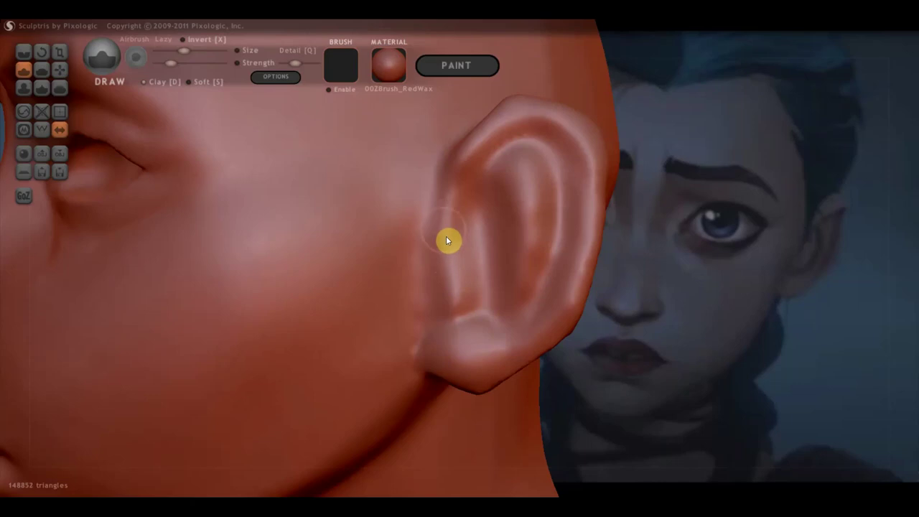
Build up the ear's front edge into a tragus where it meets the cheek.
mouse_move(448, 220)
left_mouse_down()
mouse_move(443, 194)
mouse_move(444, 203)
left_mouse_up()
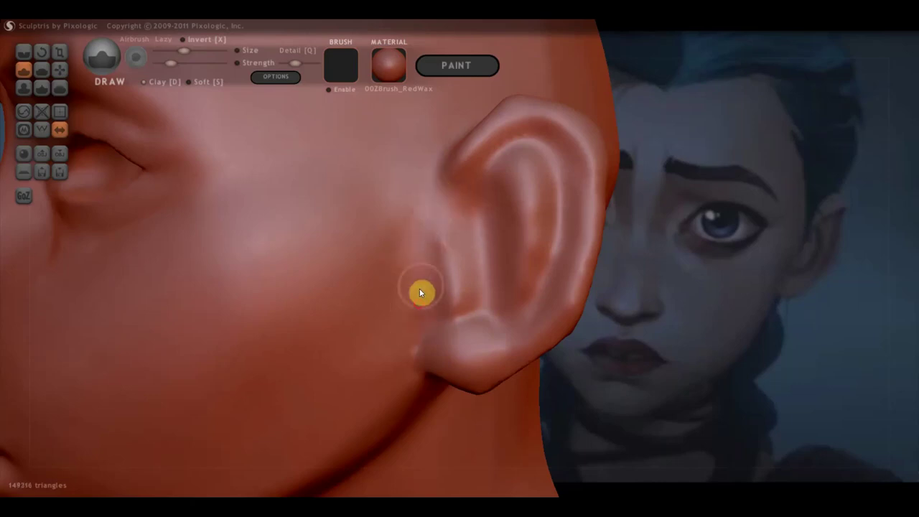
left_click(145, 81)
left_click_drag(464, 248, 459, 297)
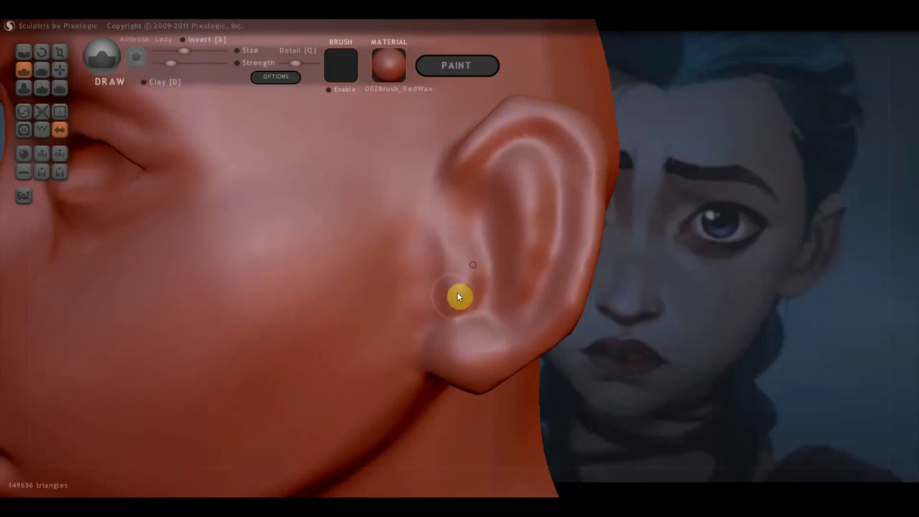
mouse_move(450, 243)
left_mouse_down()
mouse_move(448, 201)
mouse_move(463, 204)
mouse_move(487, 148)
left_mouse_up()
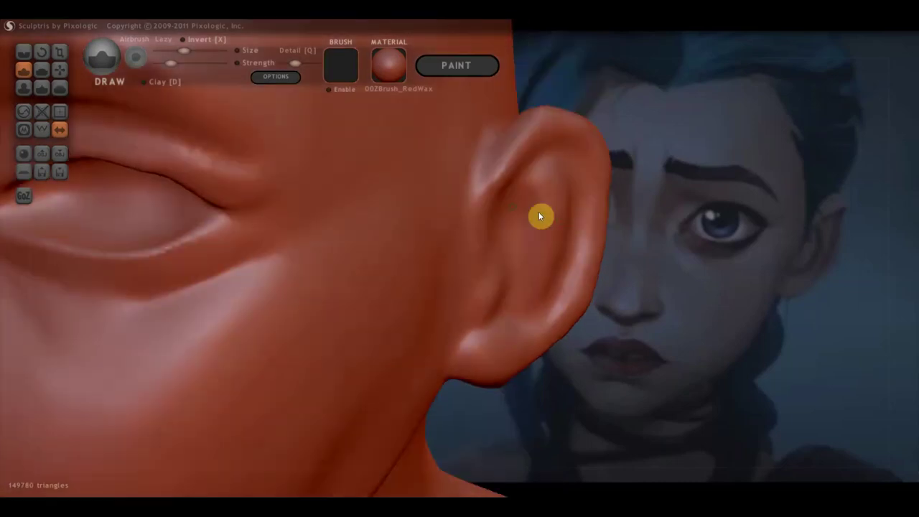
right_click_drag(541, 215, 503, 257)
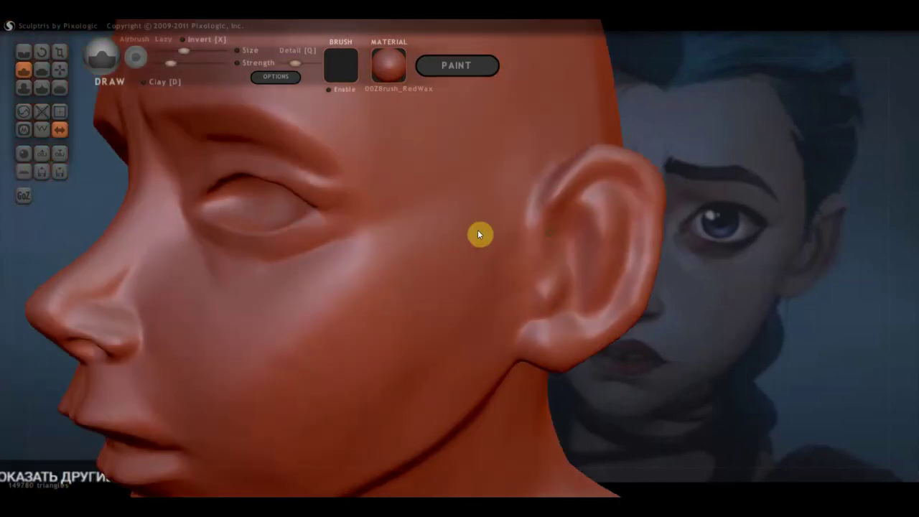
right_click_drag(573, 281, 398, 265)
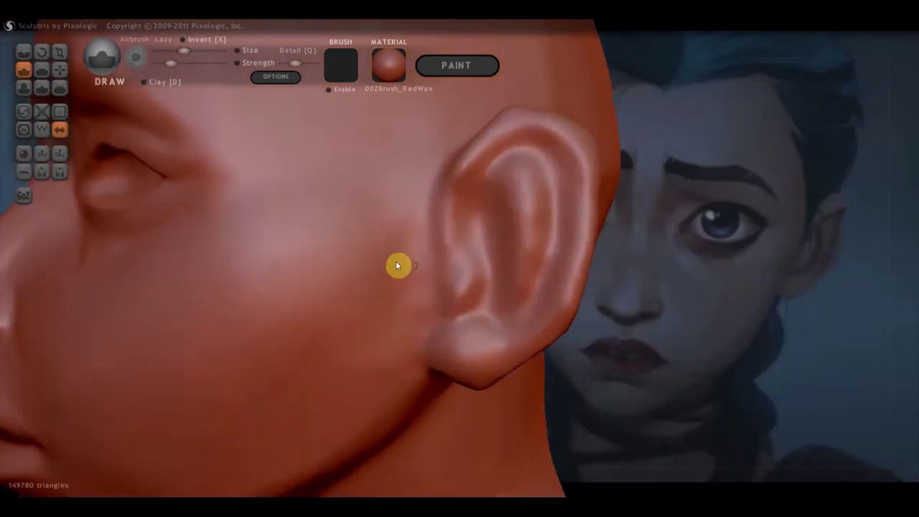
Crease the upper ear rim down toward the lobe and the curved ridge inside the ear.
left_click(24, 52)
mouse_move(504, 164)
left_mouse_down()
mouse_move(467, 208)
mouse_move(466, 242)
mouse_move(484, 271)
left_mouse_up()
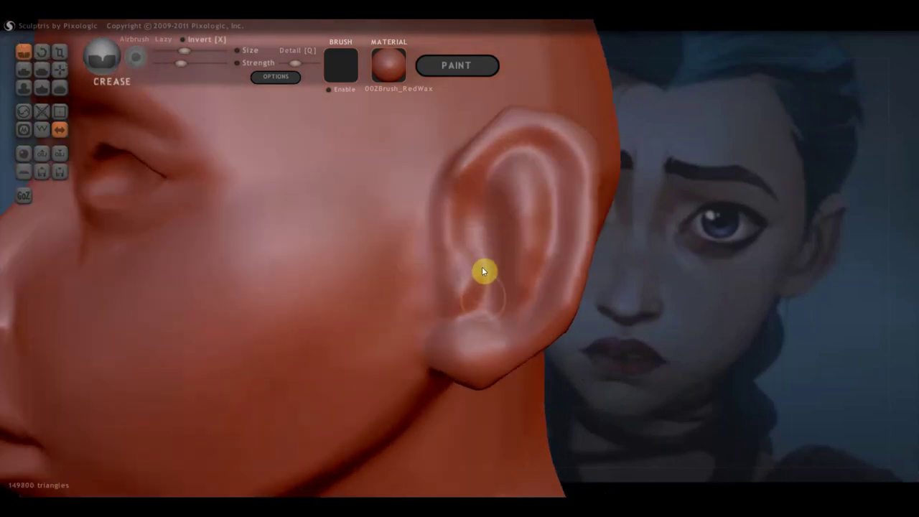
mouse_move(464, 211)
left_mouse_down()
mouse_move(515, 144)
mouse_move(553, 146)
left_mouse_up()
mouse_move(558, 187)
left_mouse_down()
mouse_move(558, 287)
mouse_move(495, 335)
mouse_move(471, 318)
left_mouse_up()
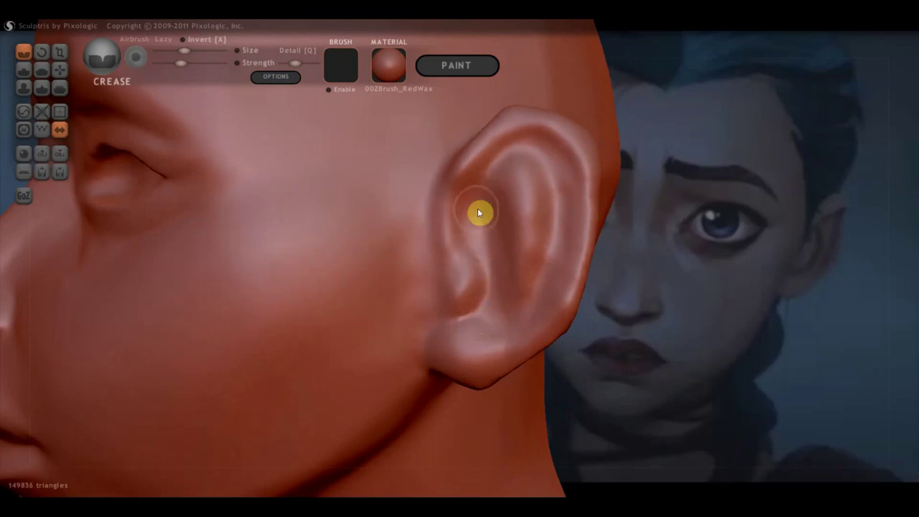
mouse_move(513, 273)
left_mouse_down()
mouse_move(496, 178)
mouse_move(521, 213)
mouse_move(478, 179)
mouse_move(503, 195)
mouse_move(517, 179)
mouse_move(513, 168)
mouse_move(548, 177)
mouse_move(546, 289)
left_mouse_up()
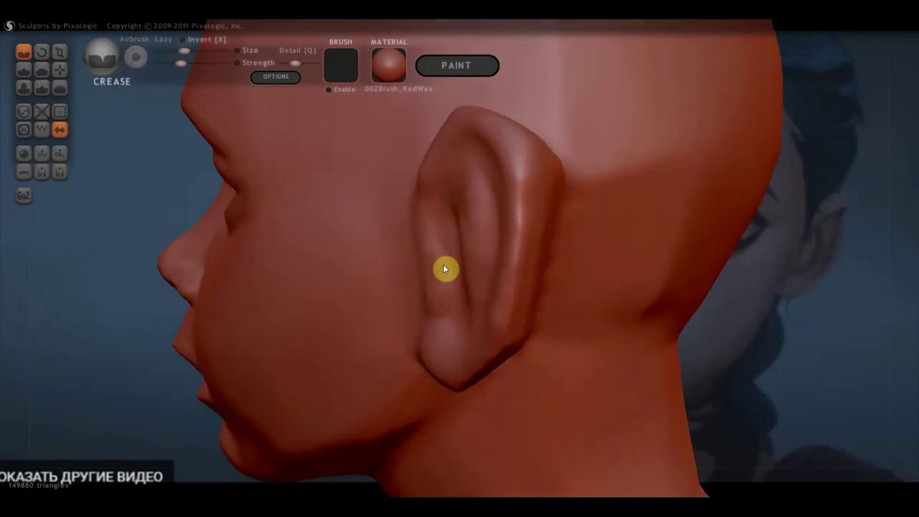
With the Grab brush, nudge the inner ear bowl slightly outward.
left_click(60, 70)
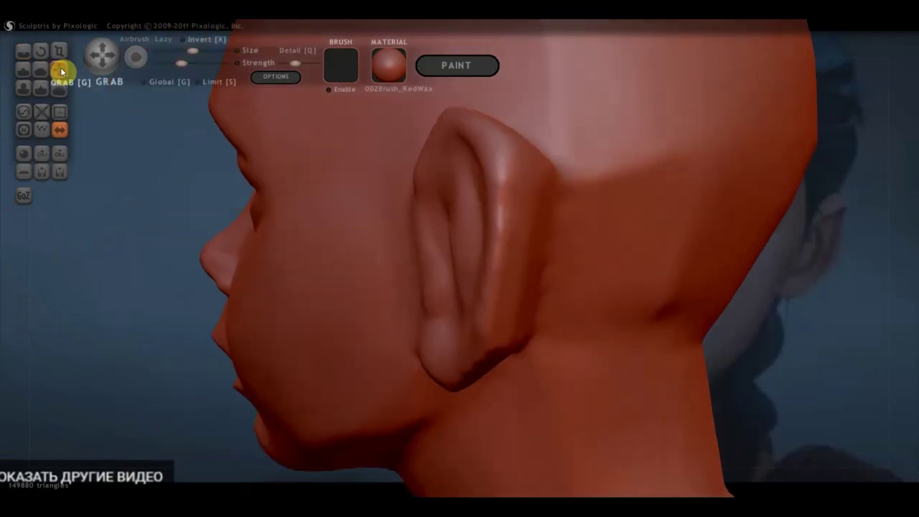
scroll(457, 244, "down", 2)
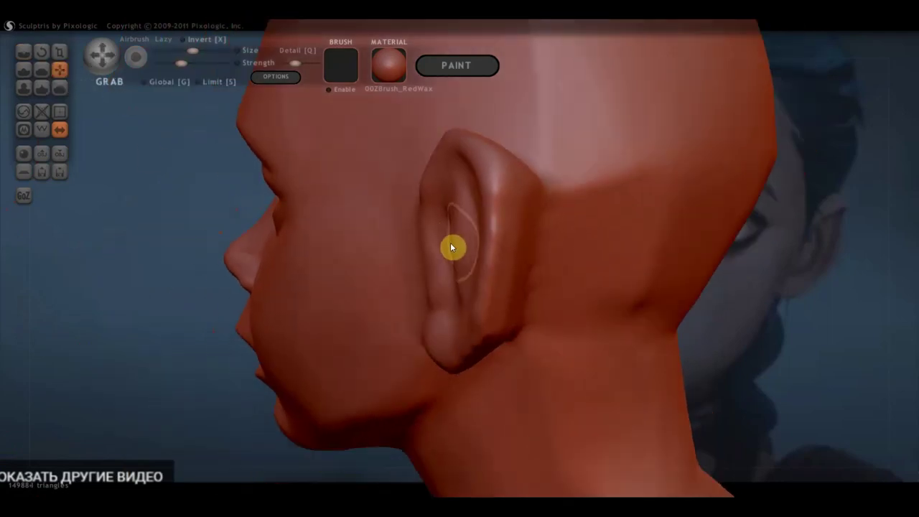
left_click_drag(452, 247, 469, 244)
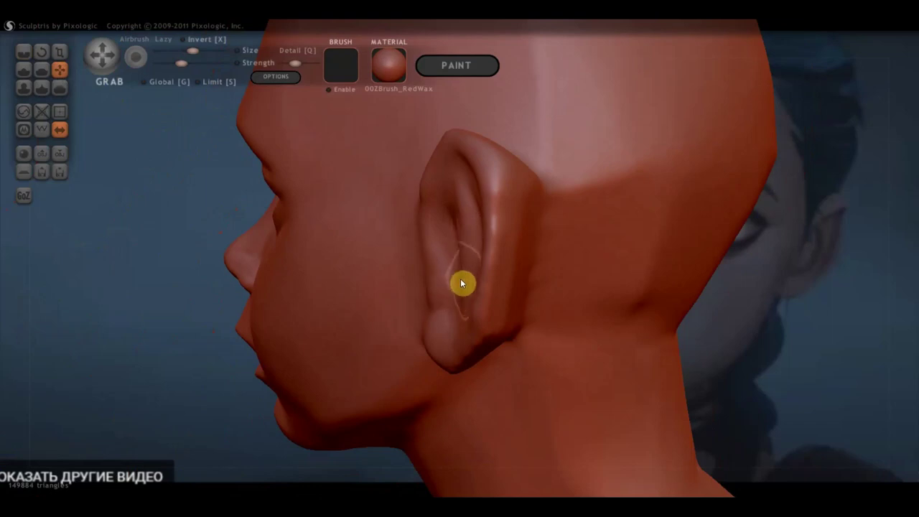
mouse_move(469, 233)
right_mouse_down()
mouse_move(521, 267)
mouse_move(392, 261)
mouse_move(373, 227)
right_mouse_up()
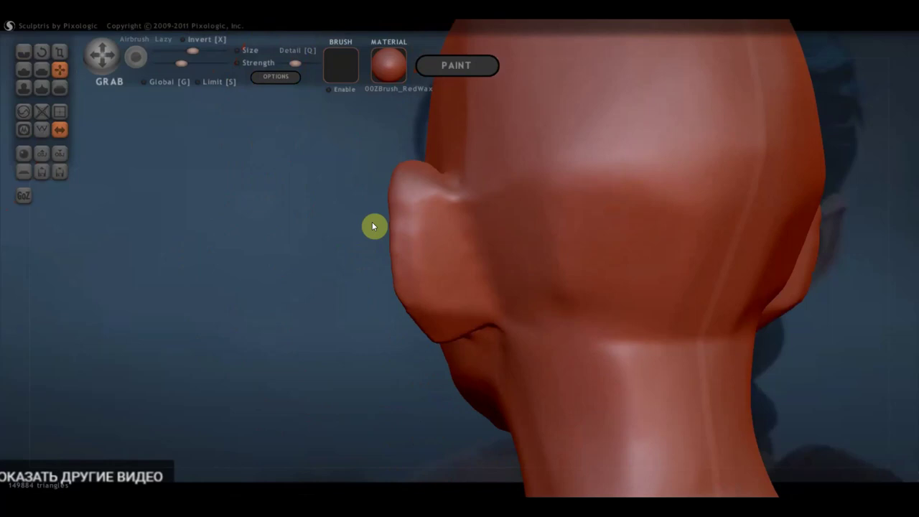
With the Crease brush, carve lines down the ear and across the earlobe.
left_click(29, 52)
left_click_drag(436, 185, 441, 249)
mouse_move(430, 195)
left_mouse_down()
mouse_move(464, 323)
mouse_move(443, 279)
mouse_move(431, 277)
mouse_move(425, 201)
mouse_move(426, 248)
mouse_move(437, 179)
mouse_move(438, 218)
mouse_move(482, 244)
mouse_move(464, 206)
mouse_move(500, 318)
mouse_move(482, 278)
mouse_move(481, 306)
mouse_move(441, 244)
mouse_move(481, 252)
mouse_move(487, 297)
left_mouse_up()
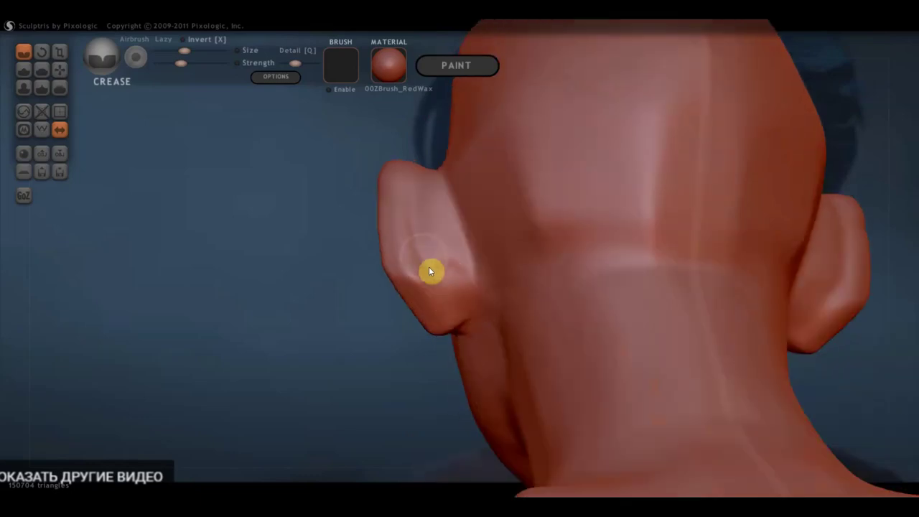
mouse_move(428, 272)
left_mouse_down()
mouse_move(473, 282)
mouse_move(481, 316)
mouse_move(441, 258)
mouse_move(443, 200)
mouse_move(470, 302)
mouse_move(482, 304)
mouse_move(479, 289)
left_mouse_up()
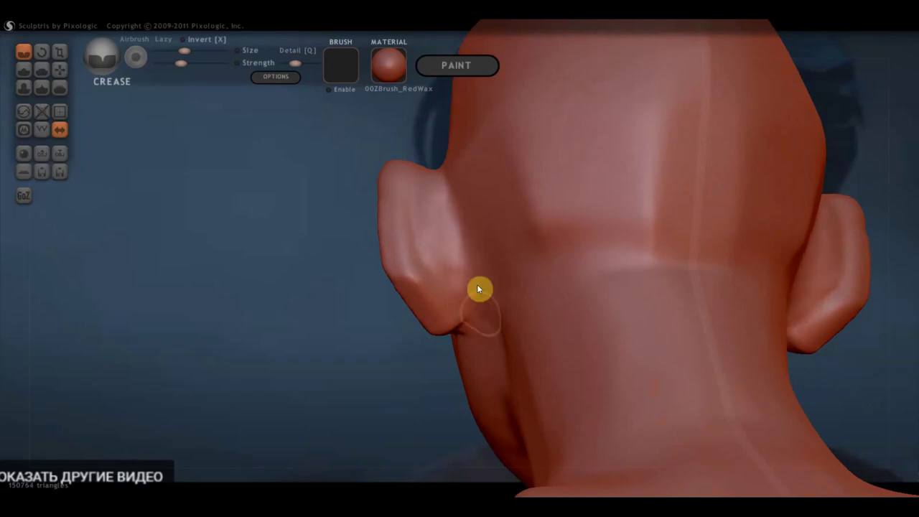
left_click_drag(464, 235, 484, 289)
right_click_drag(484, 289, 484, 347)
mouse_move(443, 206)
left_mouse_down()
mouse_move(470, 256)
mouse_move(438, 194)
left_mouse_up()
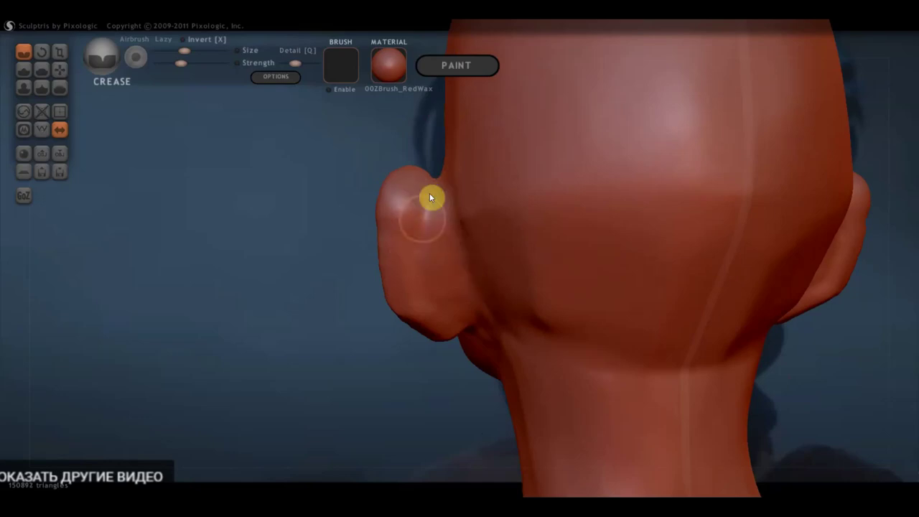
left_click_drag(443, 210, 435, 210)
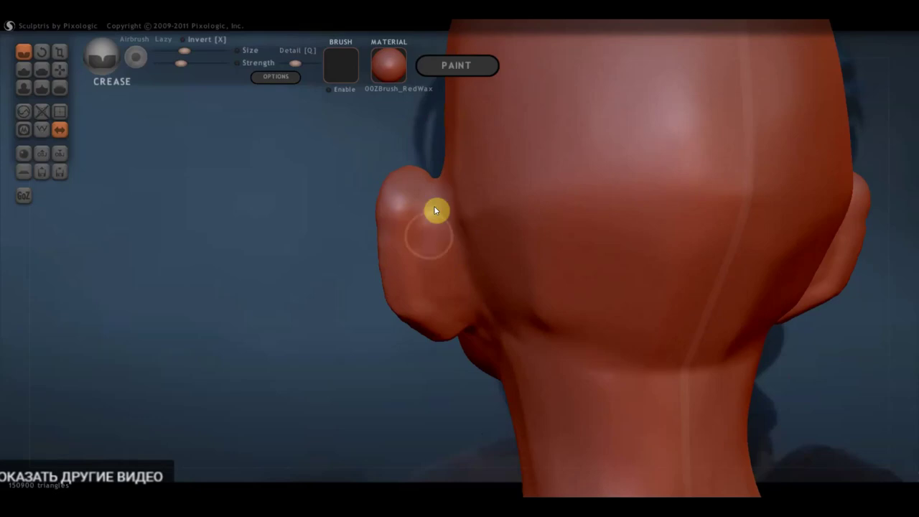
Crease the back of the ear and lobe where it joins the skull, checking from behind.
mouse_move(464, 318)
left_mouse_down()
mouse_move(452, 274)
mouse_move(475, 307)
left_mouse_up()
right_click_drag(476, 307, 470, 223)
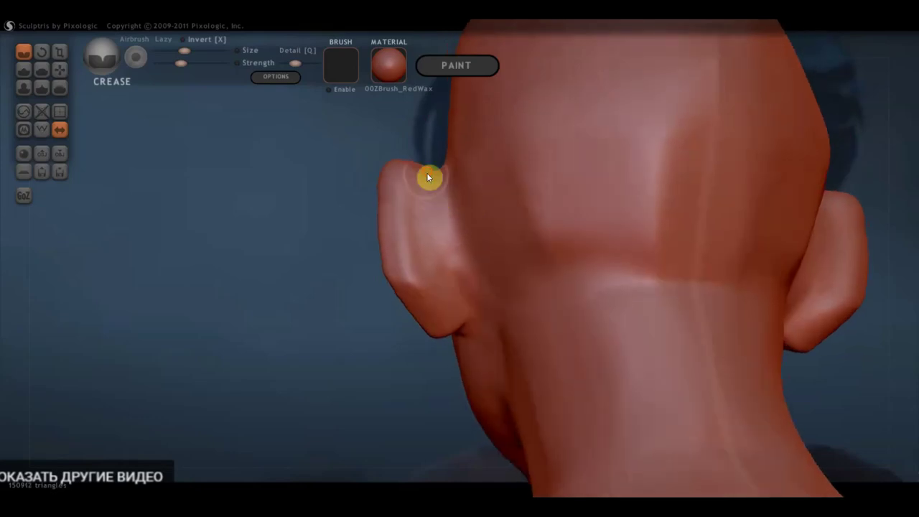
mouse_move(421, 232)
left_mouse_down()
mouse_move(450, 309)
mouse_move(457, 300)
left_mouse_up()
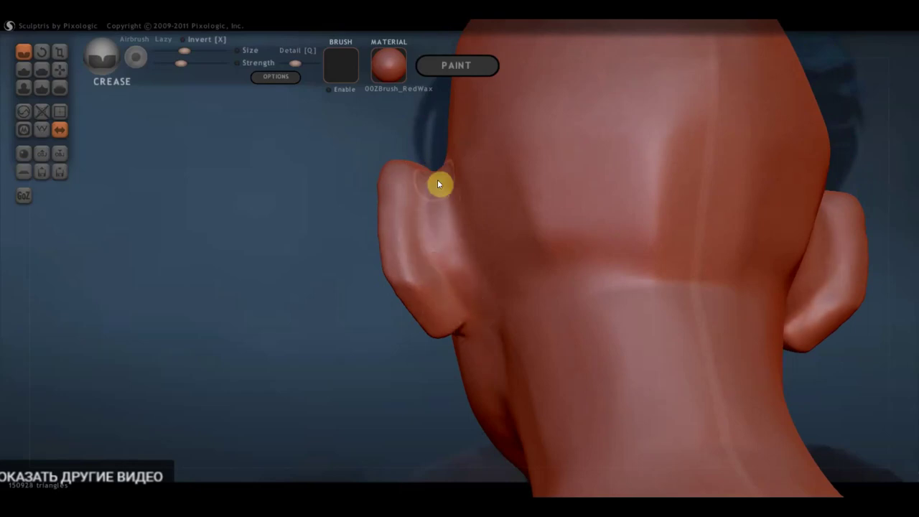
right_click_drag(438, 179, 491, 323)
left_click_drag(447, 181, 451, 219)
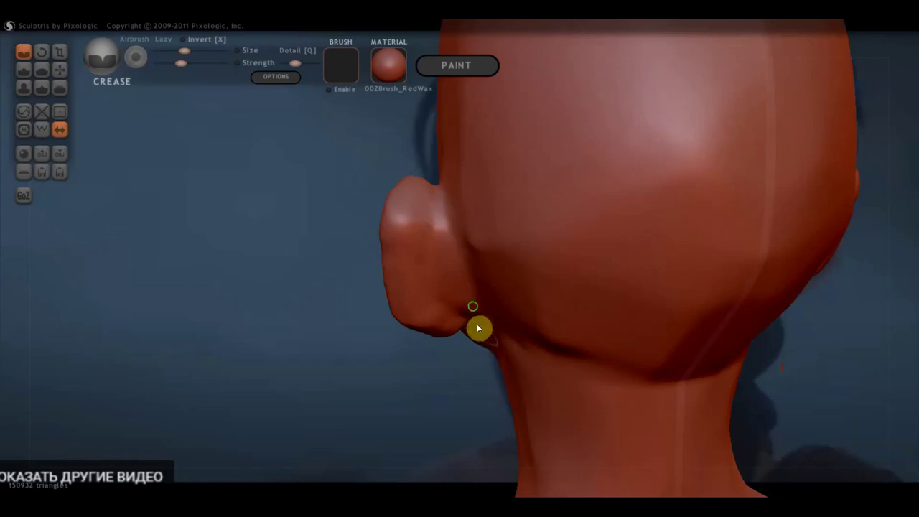
right_click_drag(477, 324, 456, 222)
left_click_drag(473, 265, 476, 302)
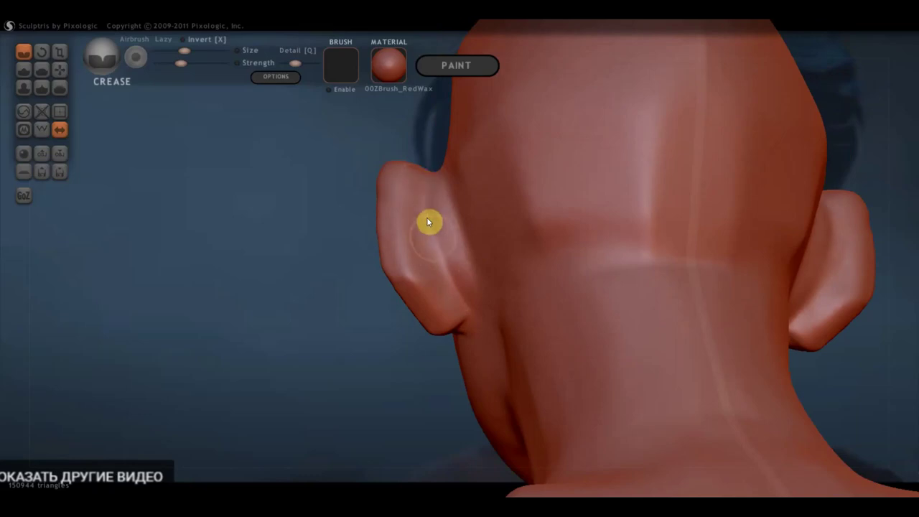
mouse_move(476, 304)
right_mouse_down()
mouse_move(550, 363)
mouse_move(620, 372)
mouse_move(546, 422)
mouse_move(687, 353)
mouse_move(805, 351)
mouse_move(412, 316)
mouse_move(499, 342)
mouse_move(583, 334)
mouse_move(607, 308)
right_mouse_up()
Crease lines down the neck below the ear and a V-shaped notch at the neck centre.
scroll(584, 335, "down", 2)
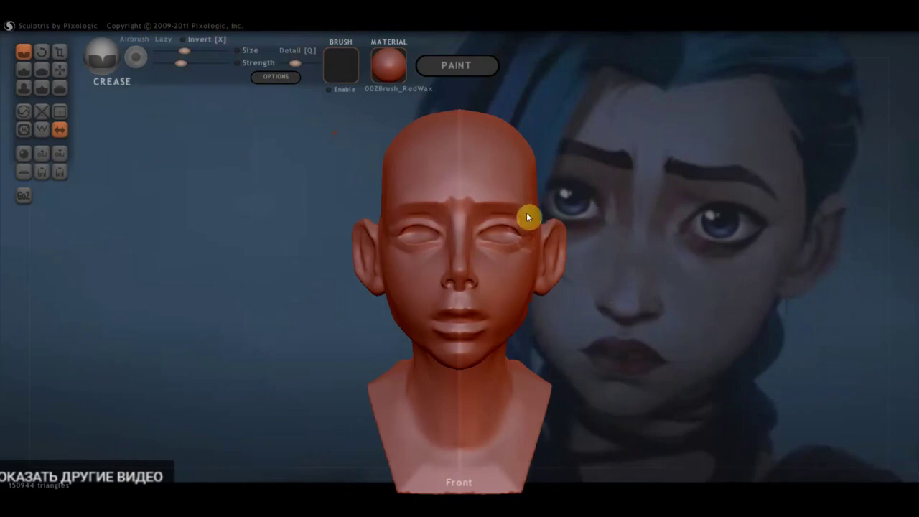
scroll(522, 297, "up", 2)
right_click_drag(523, 298, 456, 237, "alt")
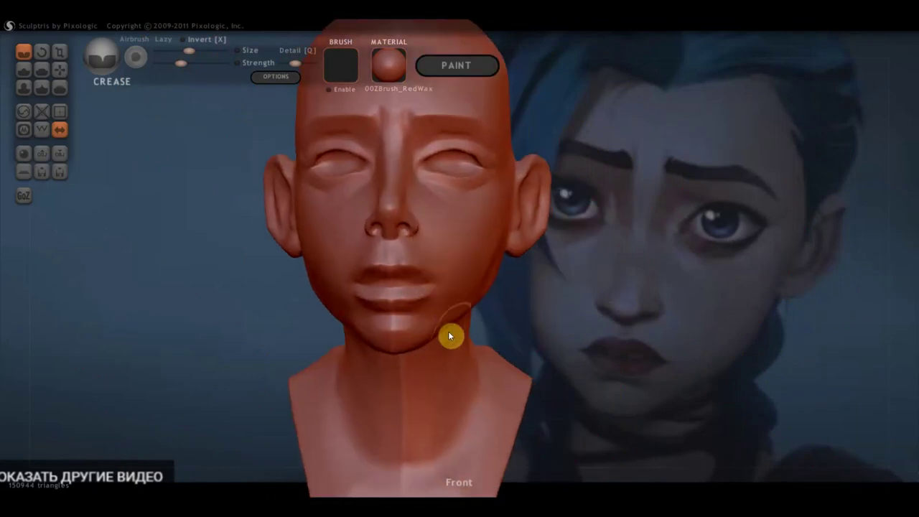
mouse_move(450, 363)
right_mouse_down()
mouse_move(430, 353)
mouse_move(507, 324)
right_mouse_up()
left_click_drag(536, 270, 511, 404)
left_click_drag(523, 314, 507, 421)
left_click_drag(531, 286, 505, 383)
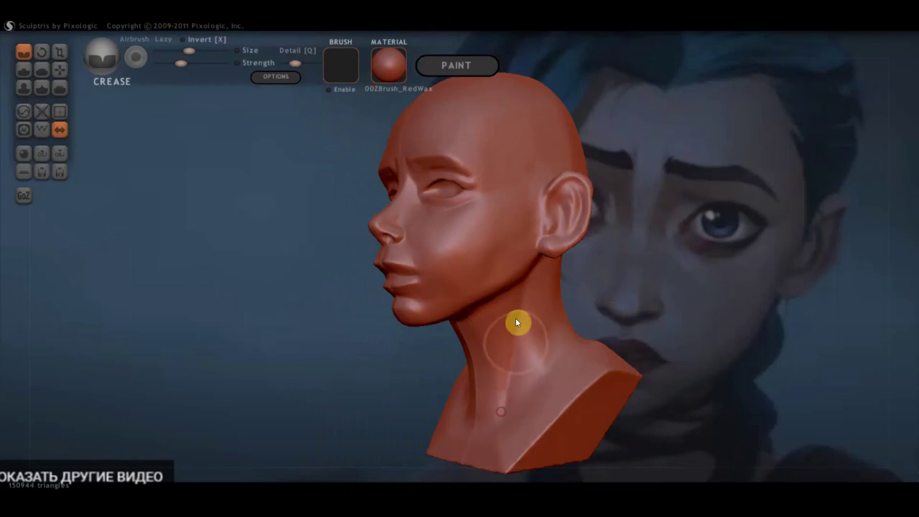
left_click_drag(527, 288, 502, 371)
left_click_drag(524, 295, 508, 433)
mouse_move(508, 433)
right_mouse_down()
mouse_move(548, 378)
mouse_move(624, 374)
right_mouse_up()
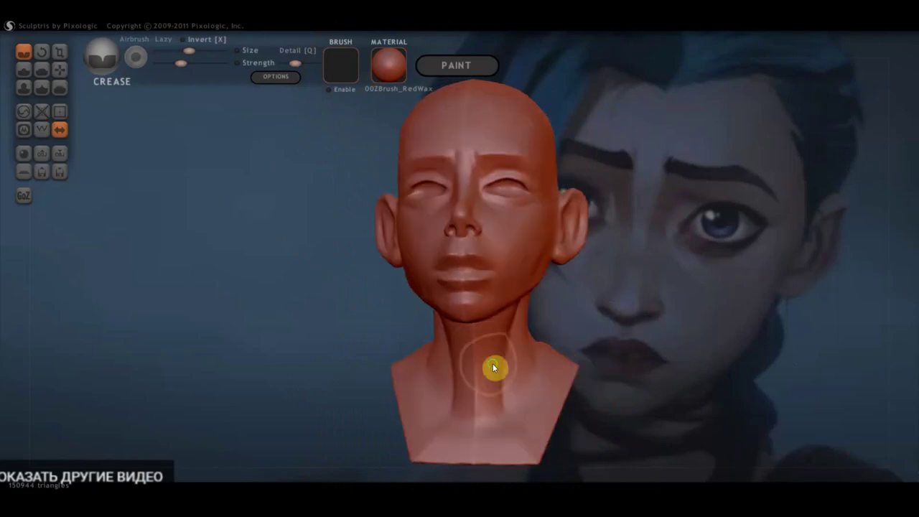
right_click_drag(492, 364, 521, 364)
left_click_drag(457, 407, 478, 419)
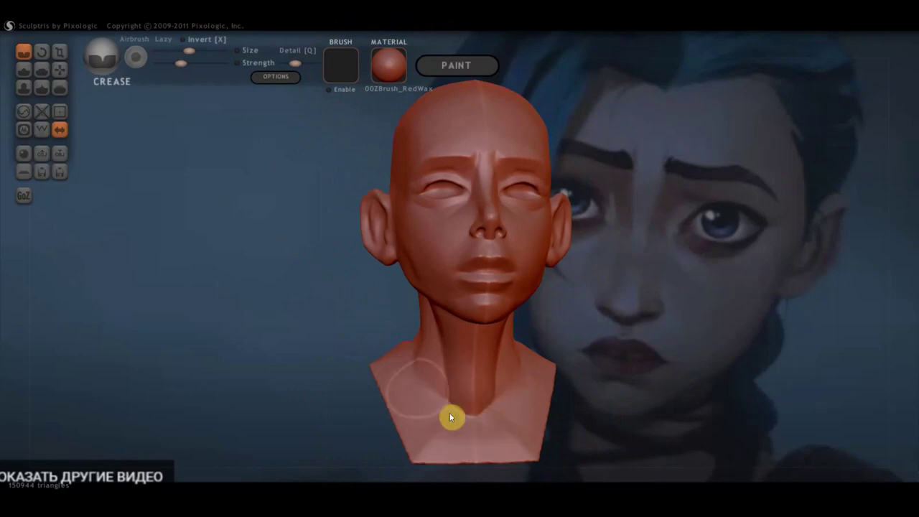
Tilt the bust to look under the chin and carve creases into the neck below the jaw.
right_click_drag(468, 422, 582, 420)
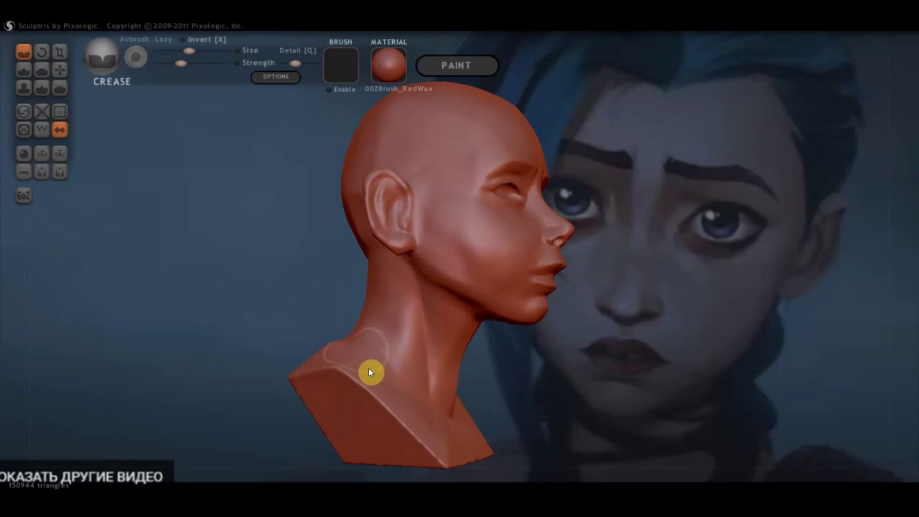
right_click_drag(371, 372, 390, 429)
right_click_drag(433, 373, 369, 307)
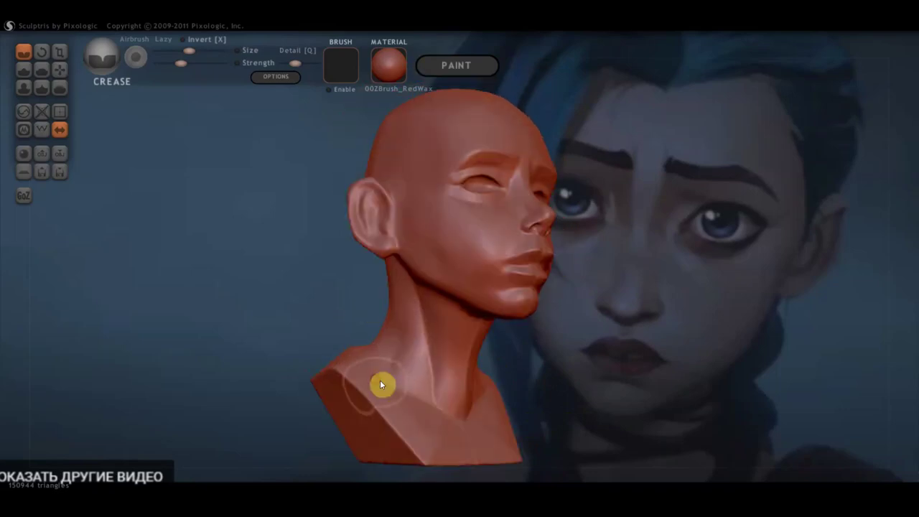
mouse_move(393, 341)
right_mouse_down()
mouse_move(411, 402)
mouse_move(390, 314)
right_mouse_up()
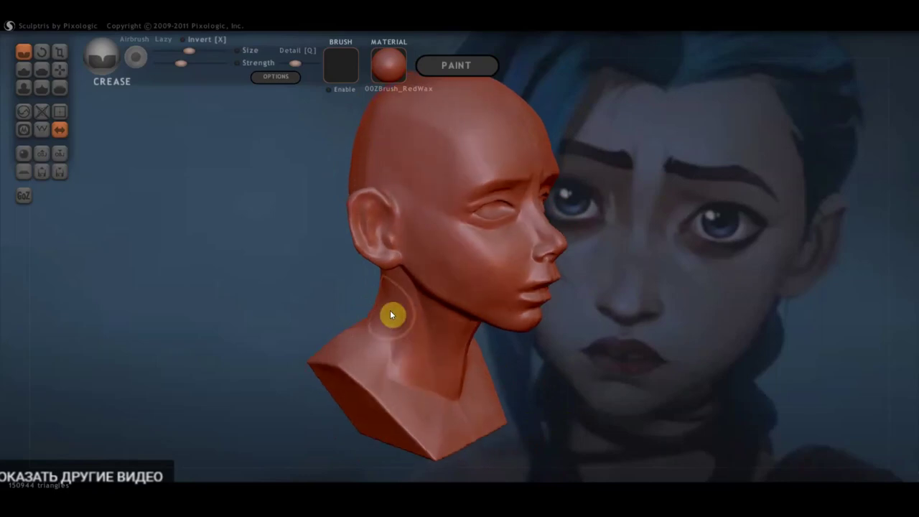
mouse_move(380, 404)
right_mouse_down()
mouse_move(423, 376)
mouse_move(402, 332)
right_mouse_up()
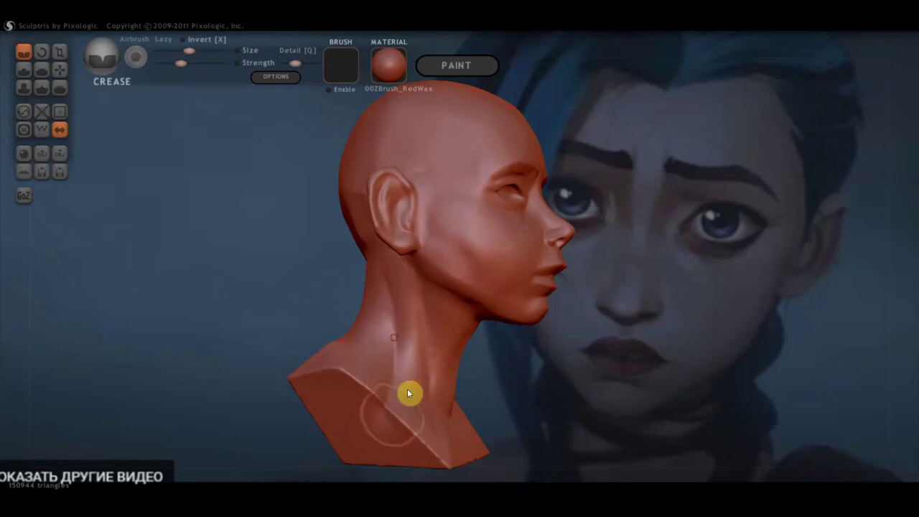
right_click_drag(410, 390, 352, 397)
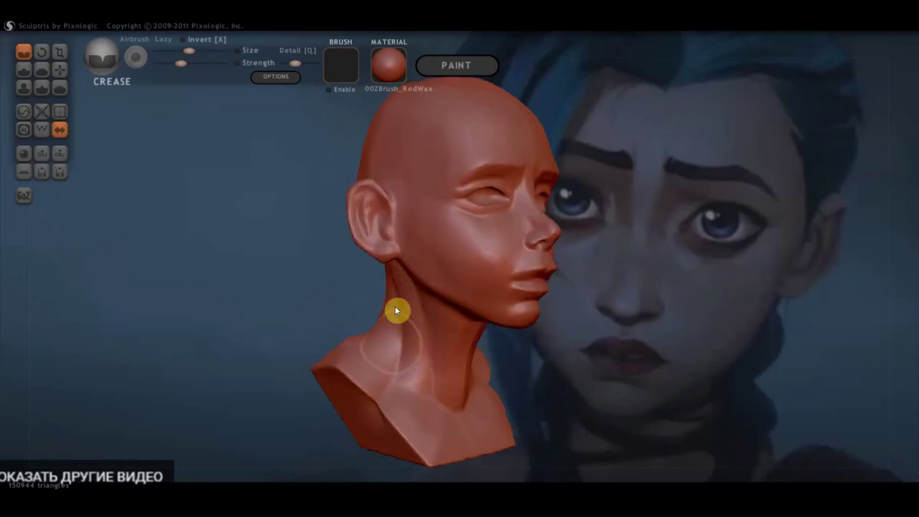
mouse_move(436, 408)
right_mouse_down()
mouse_move(416, 388)
mouse_move(470, 374)
mouse_move(423, 312)
mouse_move(486, 296)
right_mouse_up()
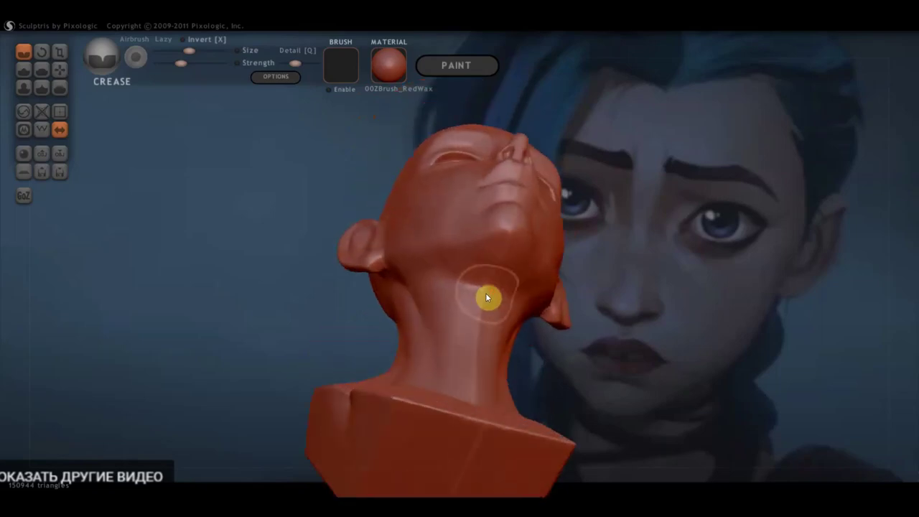
mouse_move(491, 284)
left_mouse_down()
mouse_move(400, 289)
mouse_move(464, 273)
mouse_move(491, 289)
mouse_move(410, 290)
mouse_move(448, 287)
mouse_move(441, 313)
left_mouse_up()
left_click_drag(451, 280, 442, 313)
mouse_move(443, 335)
right_mouse_down()
mouse_move(476, 398)
mouse_move(500, 380)
right_mouse_up()
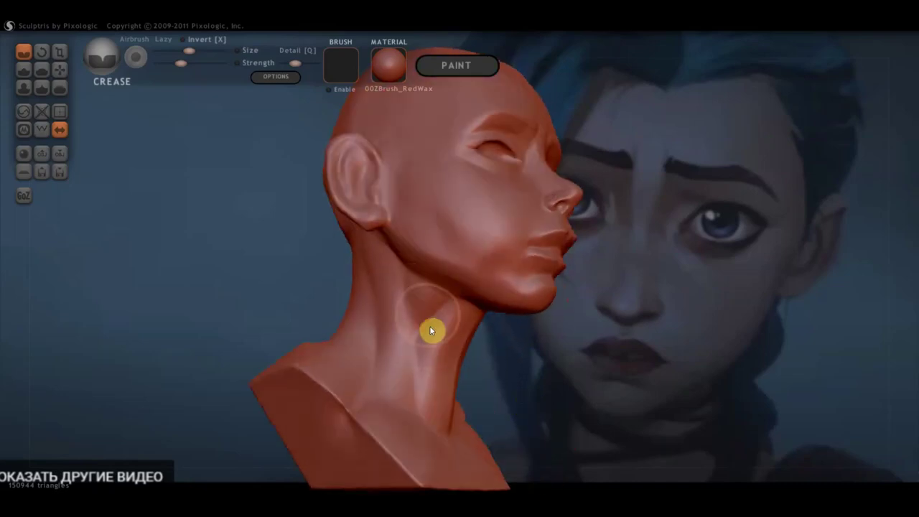
With the Grab brush, move the surface behind the ear from a rear three-quarter view.
right_click_drag(467, 365, 519, 398)
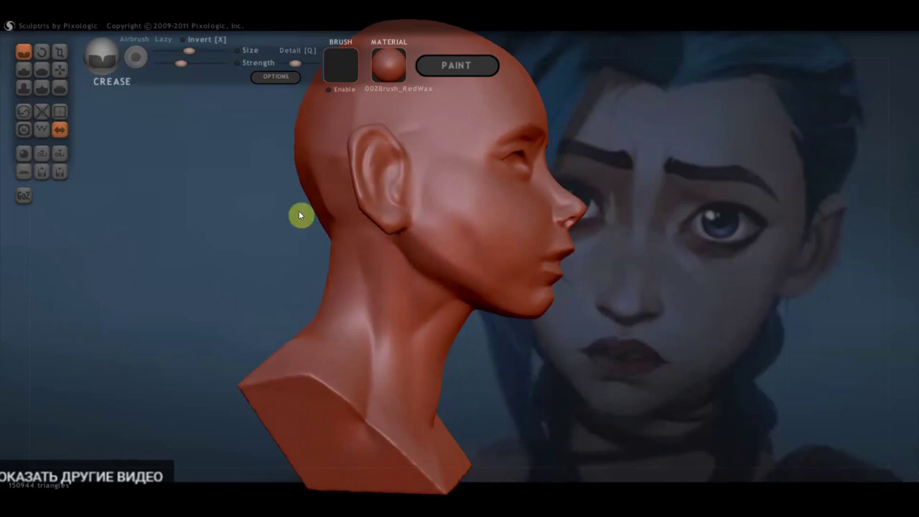
left_click(61, 72)
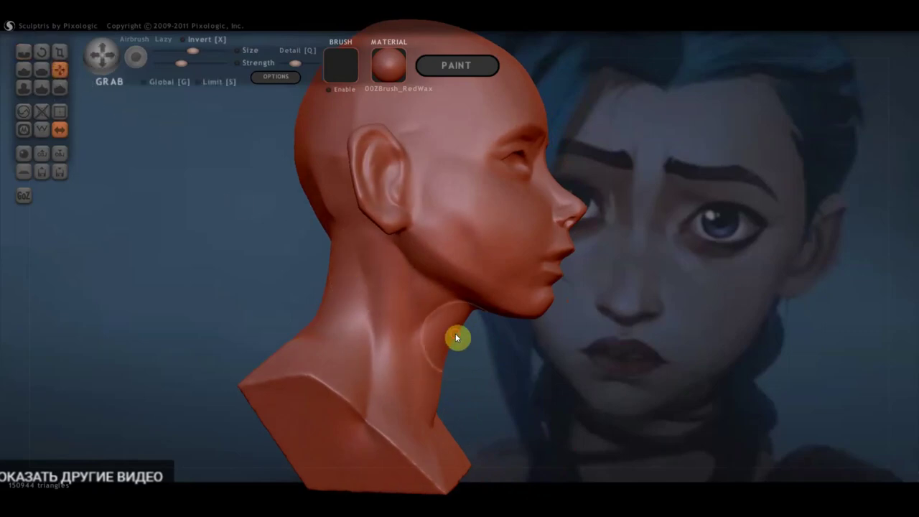
scroll(449, 350, "down", 3)
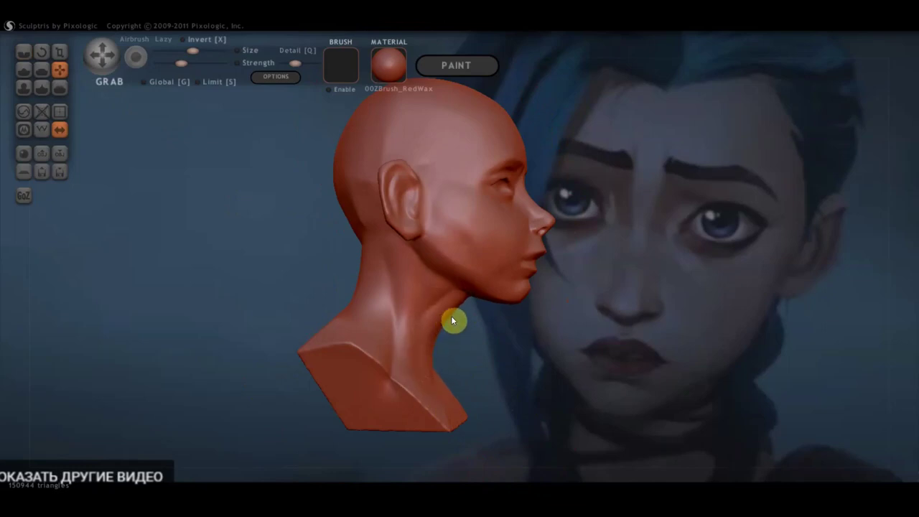
mouse_move(461, 326)
left_mouse_down()
mouse_move(451, 356)
mouse_move(328, 332)
mouse_move(565, 323)
mouse_move(534, 354)
mouse_move(544, 368)
left_mouse_up()
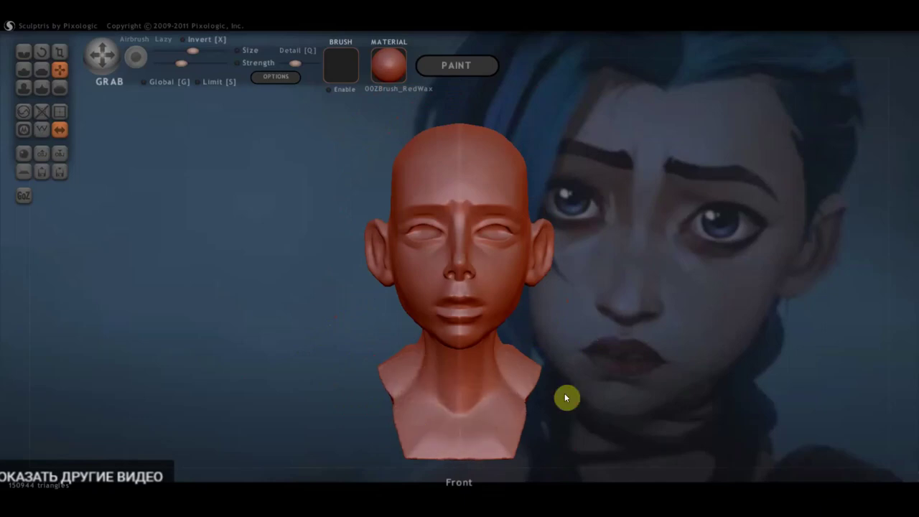
left_click_drag(595, 343, 404, 397, "alt")
left_click_drag(461, 378, 496, 305, "alt")
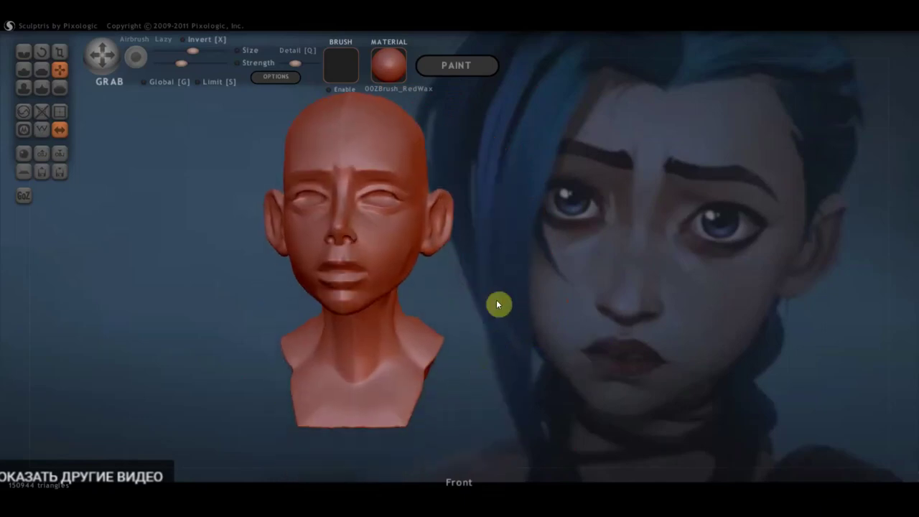
left_click_drag(472, 335, 435, 304)
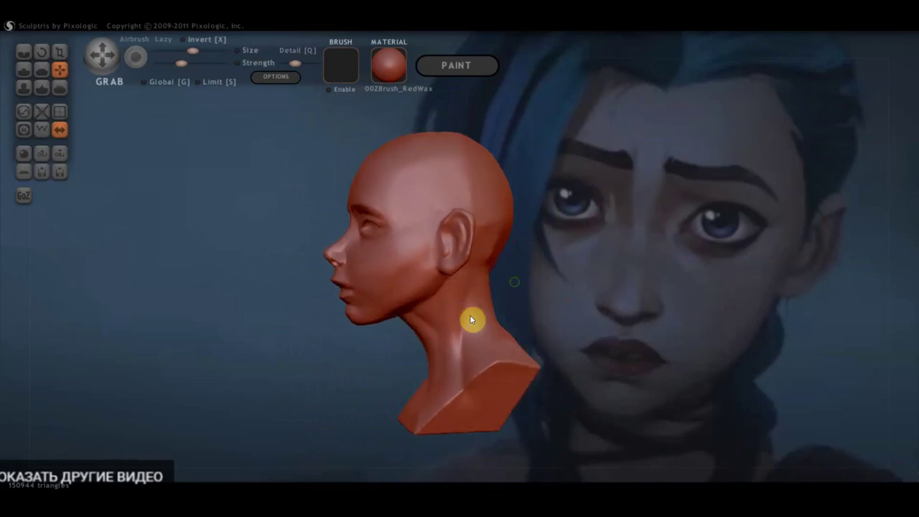
scroll(470, 323, "up", 2)
scroll(427, 259, "up", 2)
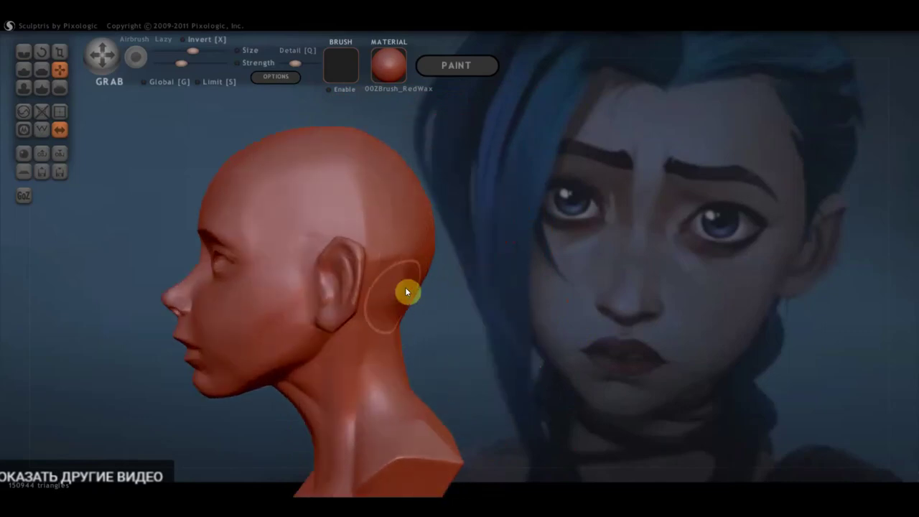
mouse_move(411, 302)
left_mouse_down()
mouse_move(330, 333)
mouse_move(423, 314)
left_mouse_up()
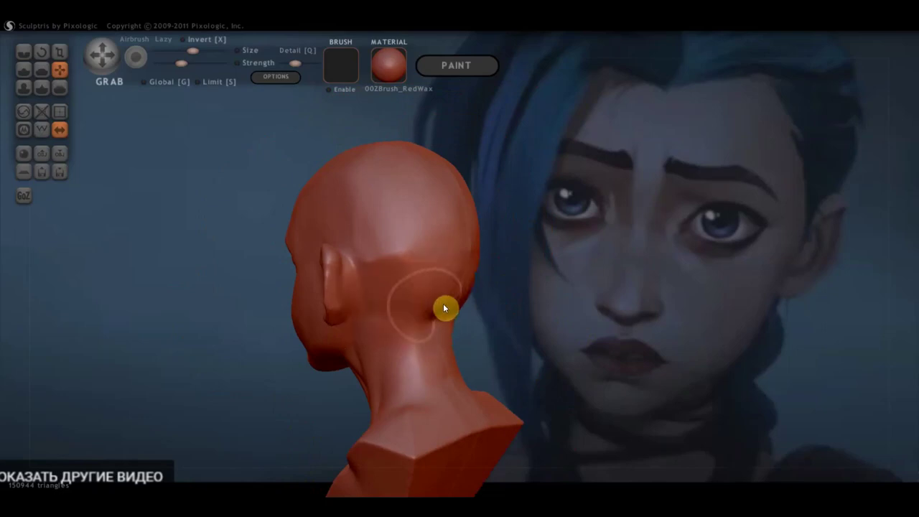
left_click_drag(409, 305, 411, 307)
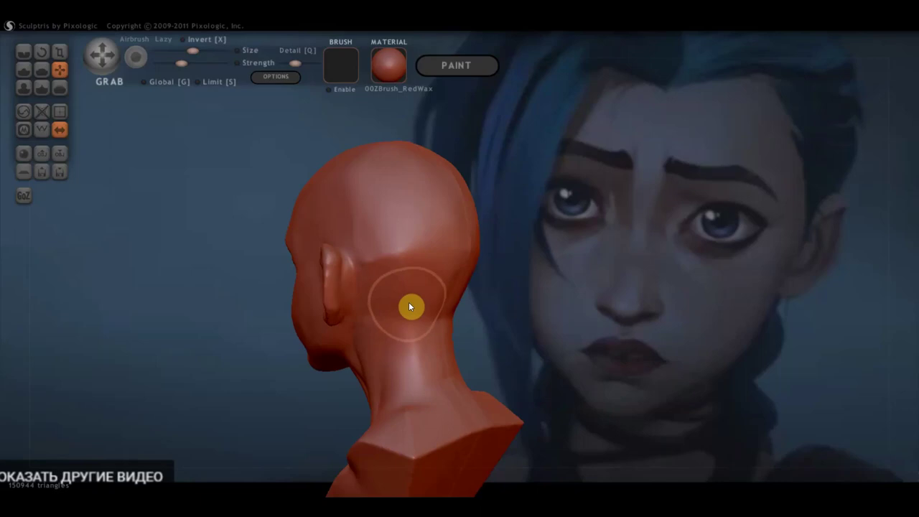
left_click(24, 53)
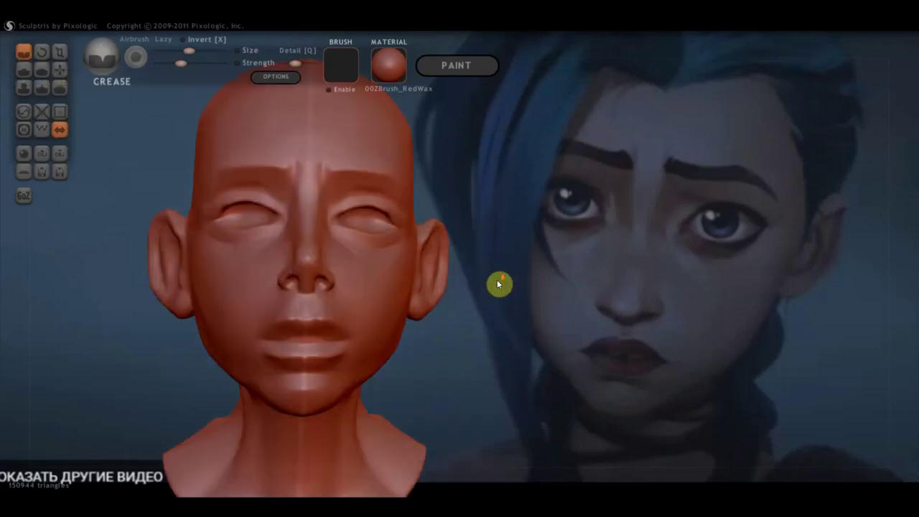
mouse_move(489, 288)
left_mouse_down()
mouse_move(467, 374)
mouse_move(487, 377)
left_mouse_up()
left_click(60, 69)
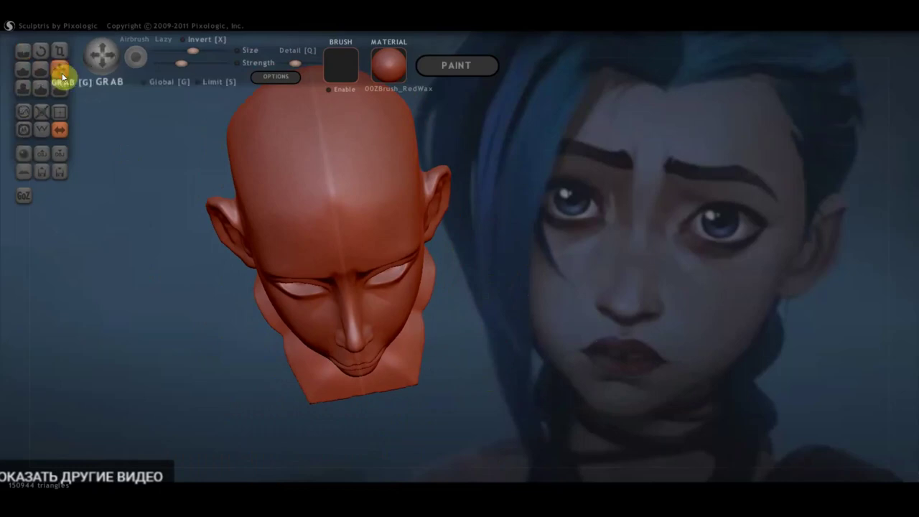
mouse_move(367, 314)
right_mouse_down()
mouse_move(354, 151)
mouse_move(370, 117)
mouse_move(390, 261)
right_mouse_up()
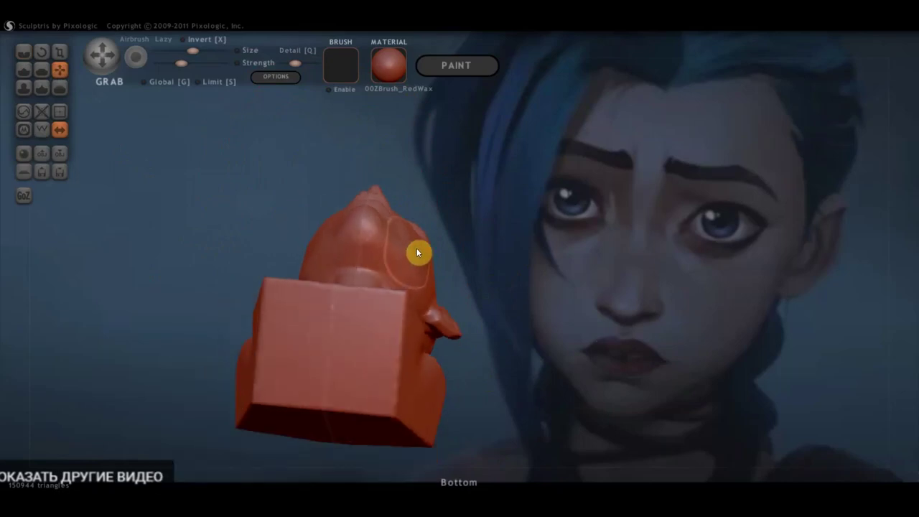
mouse_move(420, 251)
right_mouse_down()
mouse_move(408, 301)
mouse_move(421, 414)
mouse_move(438, 280)
mouse_move(423, 369)
right_mouse_up()
right_click_drag(431, 339, 424, 448)
mouse_move(412, 359)
right_mouse_down()
mouse_move(383, 357)
mouse_move(455, 263)
right_mouse_up()
scroll(407, 292, "up", 3)
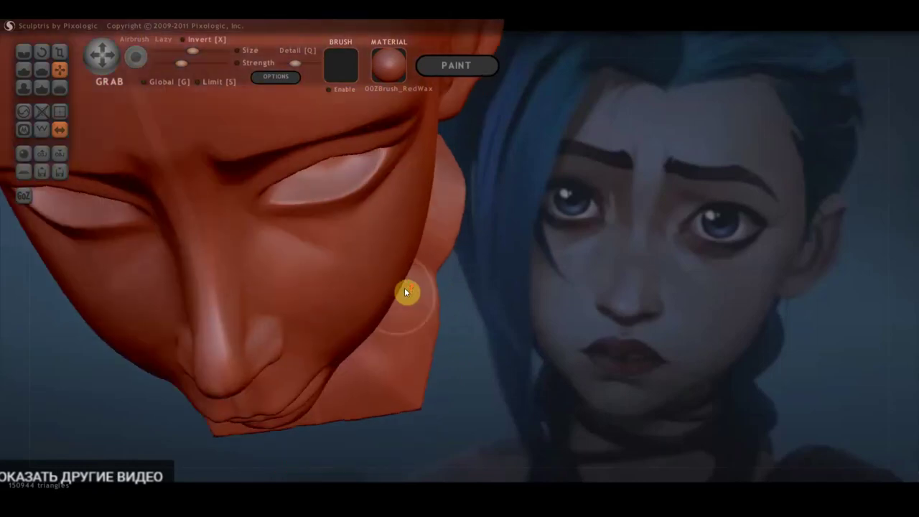
right_click_drag(313, 368, 327, 352)
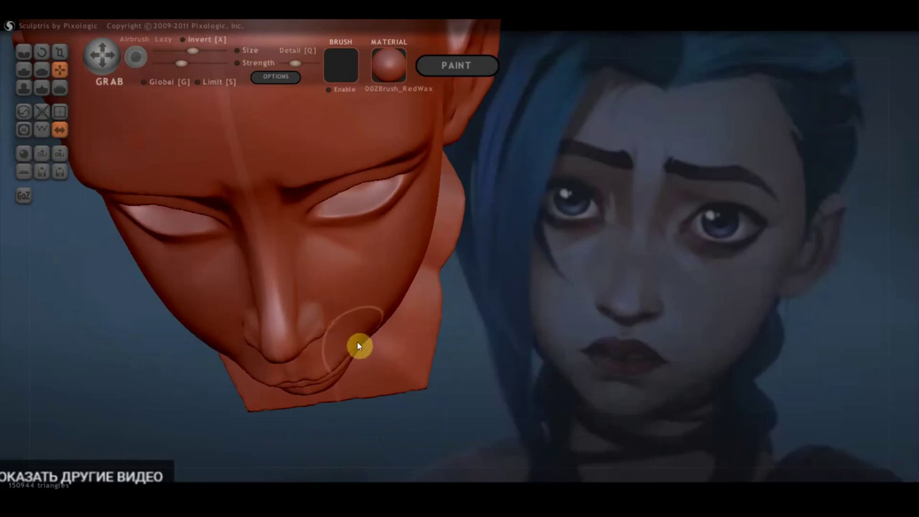
mouse_move(356, 355)
right_mouse_down()
mouse_move(338, 301)
mouse_move(316, 428)
mouse_move(304, 408)
mouse_move(306, 320)
right_mouse_up()
mouse_move(245, 290)
right_mouse_down()
mouse_move(358, 388)
mouse_move(423, 427)
mouse_move(402, 328)
mouse_move(415, 363)
mouse_move(435, 347)
right_mouse_up()
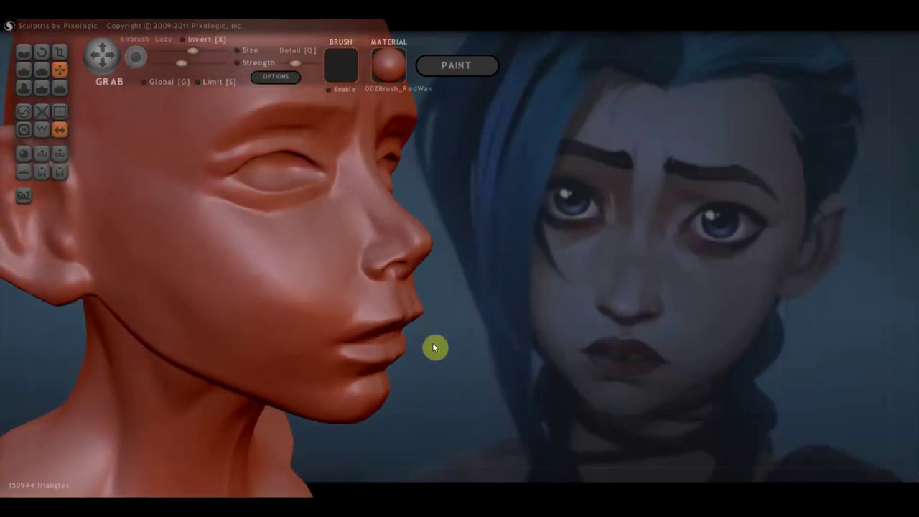
mouse_move(368, 314)
right_mouse_down()
mouse_move(369, 328)
mouse_move(410, 294)
right_mouse_up()
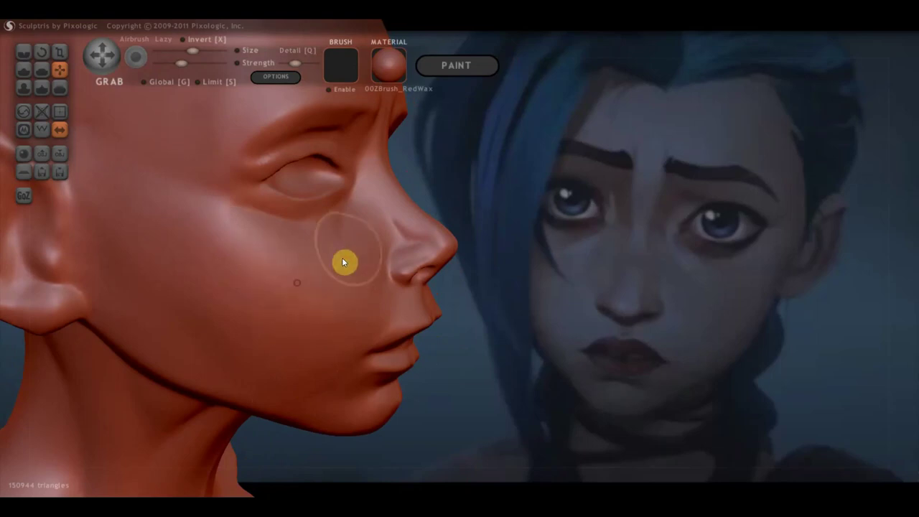
mouse_move(354, 256)
right_mouse_down()
mouse_move(191, 285)
mouse_move(177, 331)
right_mouse_up()
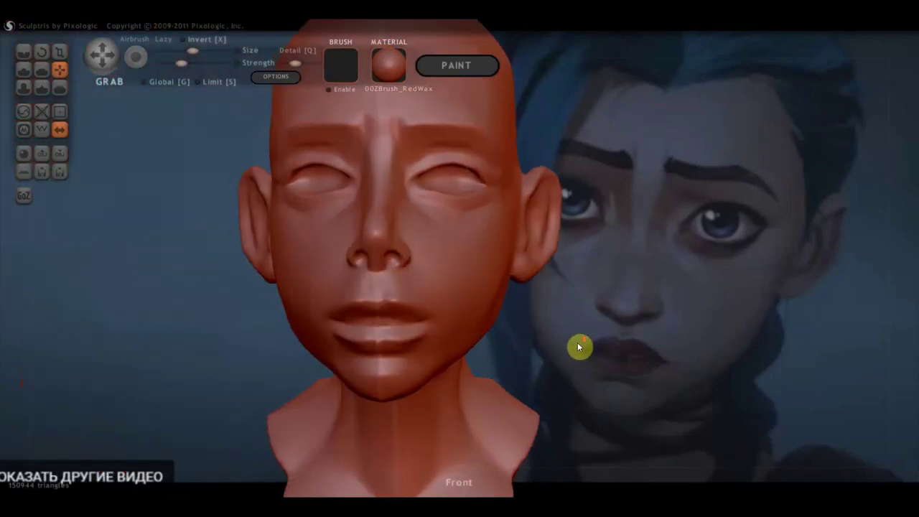
mouse_move(579, 347)
right_mouse_down("alt")
mouse_move(776, 365)
mouse_move(509, 367)
mouse_move(517, 375)
right_mouse_up("alt")
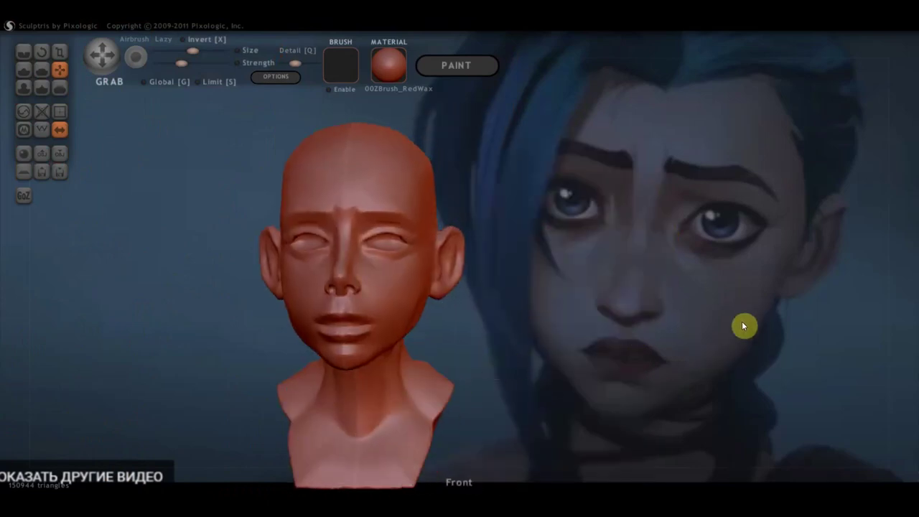
mouse_move(553, 320)
right_mouse_down()
mouse_move(405, 314)
mouse_move(351, 326)
right_mouse_up()
scroll(369, 265, "up", 4)
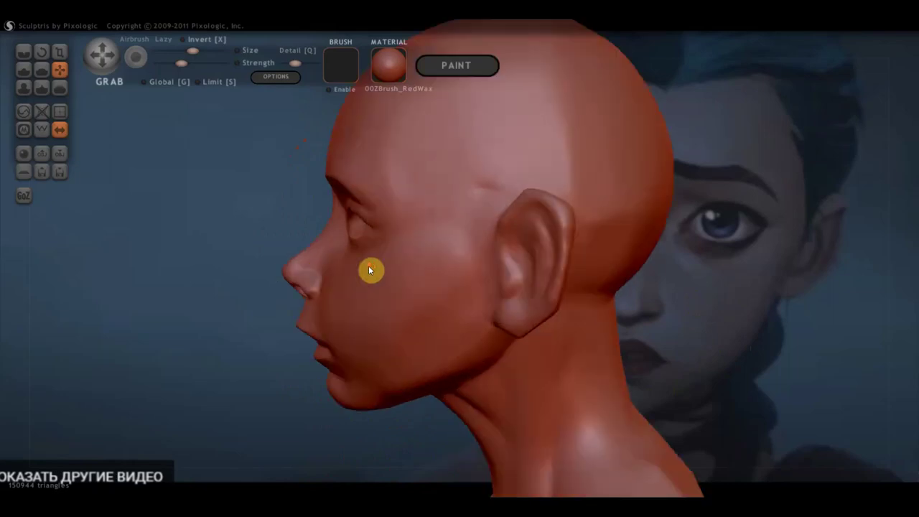
scroll(369, 266, "up", 2)
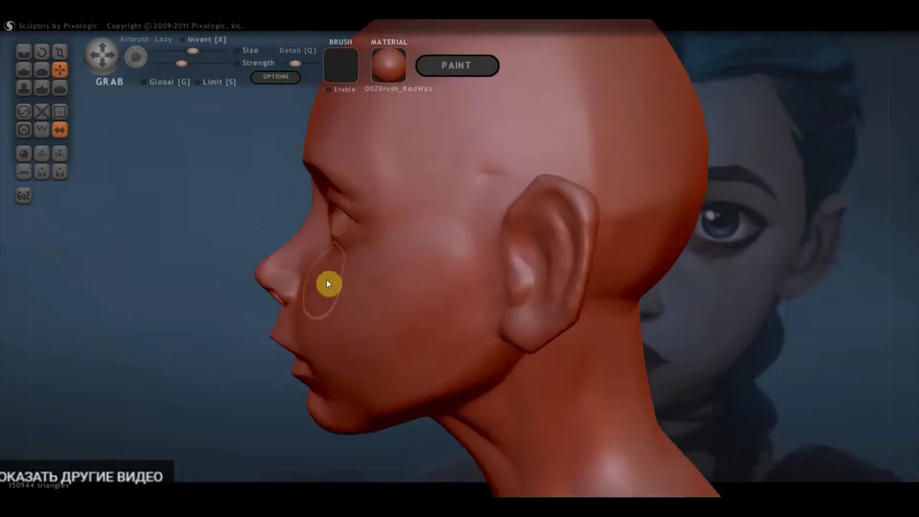
mouse_move(338, 296)
right_mouse_down()
mouse_move(401, 306)
mouse_move(501, 299)
right_mouse_up()
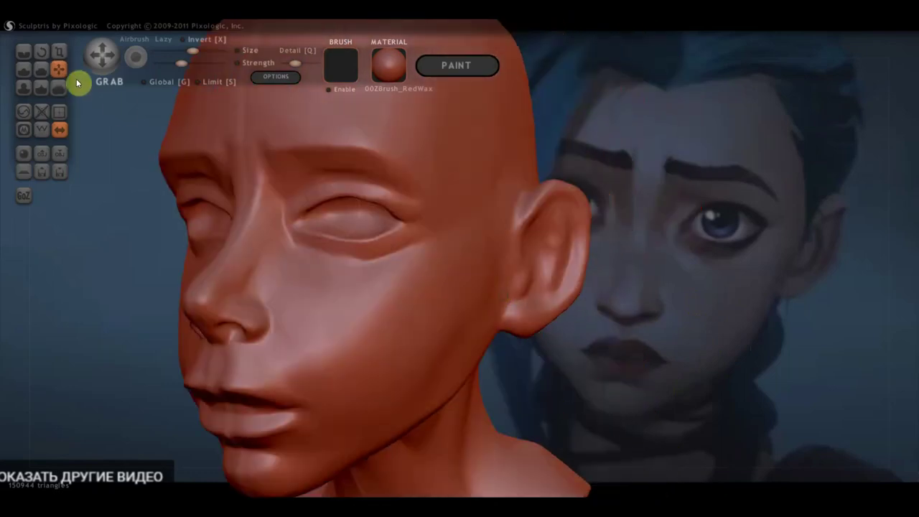
Sharpen the crease along the lower eyelid and beside the nose with the Crease brush.
left_click(23, 56)
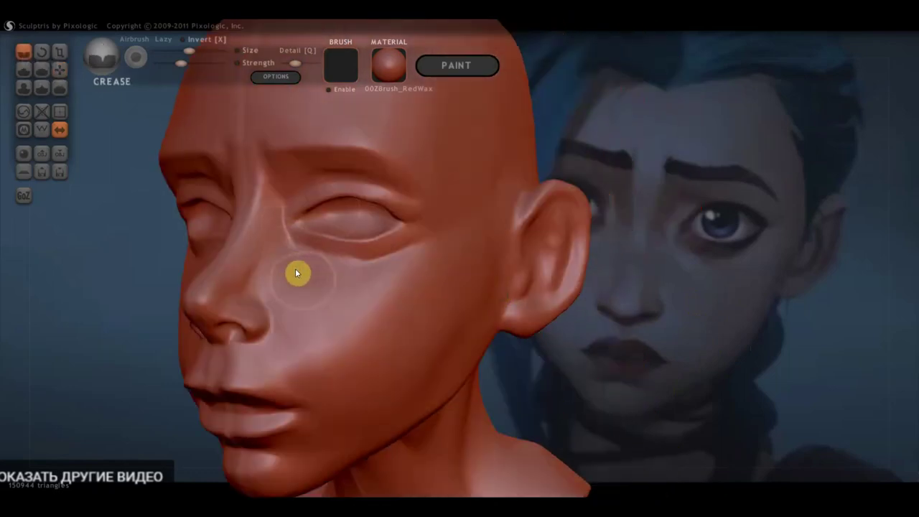
mouse_move(414, 250)
left_mouse_down()
mouse_move(341, 287)
mouse_move(294, 271)
left_mouse_up()
left_click_drag(277, 208, 294, 268, "shift")
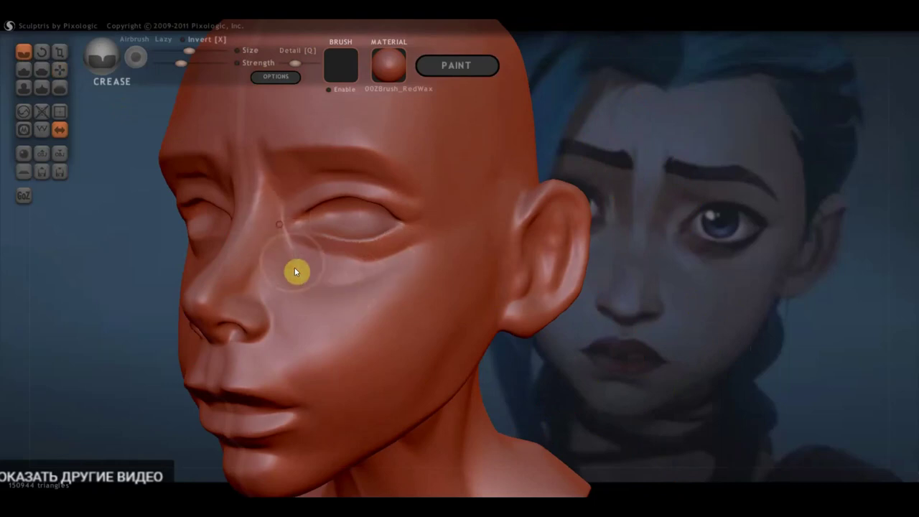
left_click_drag(417, 254, 372, 262)
mouse_move(433, 236)
left_mouse_down()
mouse_move(385, 256)
mouse_move(428, 257)
mouse_move(478, 279)
left_mouse_up()
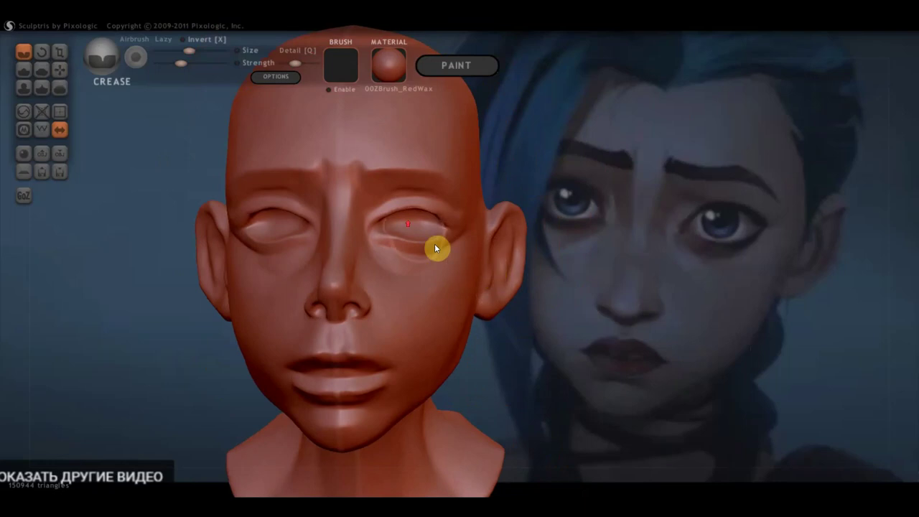
scroll(403, 225, "up", 3)
scroll(403, 225, "down", 3)
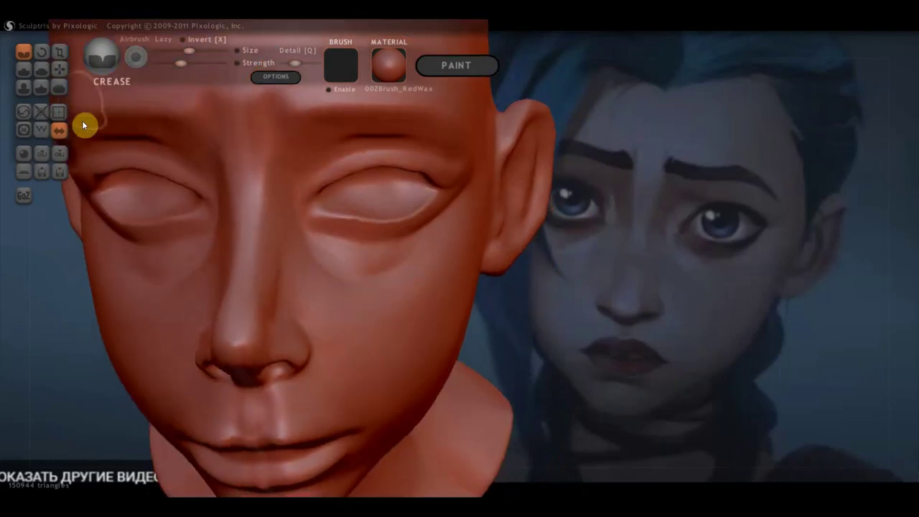
Try pulling the lower eyelid and outer eye corner with Grab, then undo the bulge.
left_click(62, 75)
mouse_move(408, 224)
left_mouse_down()
mouse_move(415, 219)
mouse_move(321, 230)
mouse_move(442, 250)
mouse_move(338, 256)
left_mouse_up()
mouse_move(445, 199)
right_mouse_down()
mouse_move(423, 173)
mouse_move(453, 216)
mouse_move(446, 198)
mouse_move(410, 189)
mouse_move(434, 191)
right_mouse_up()
left_click_drag(439, 197, 473, 183)
right_click_drag(481, 175, 418, 201)
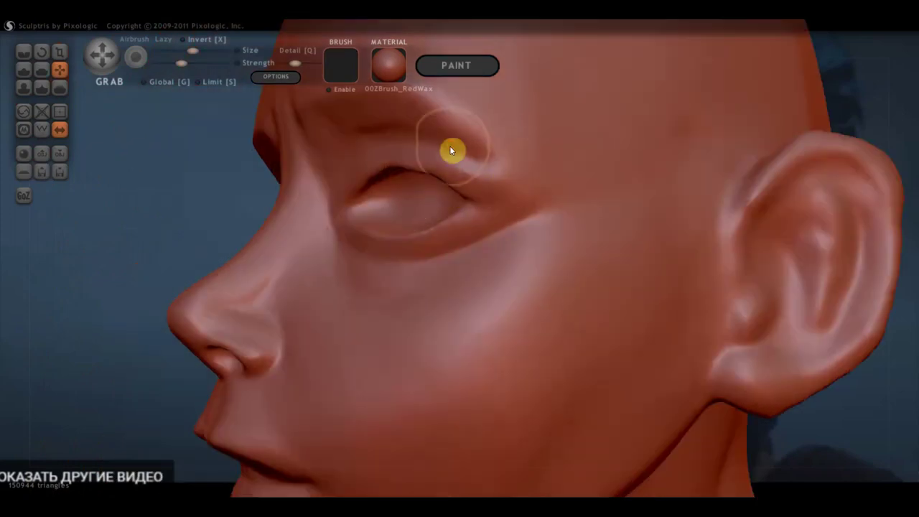
key("ctrl+z")
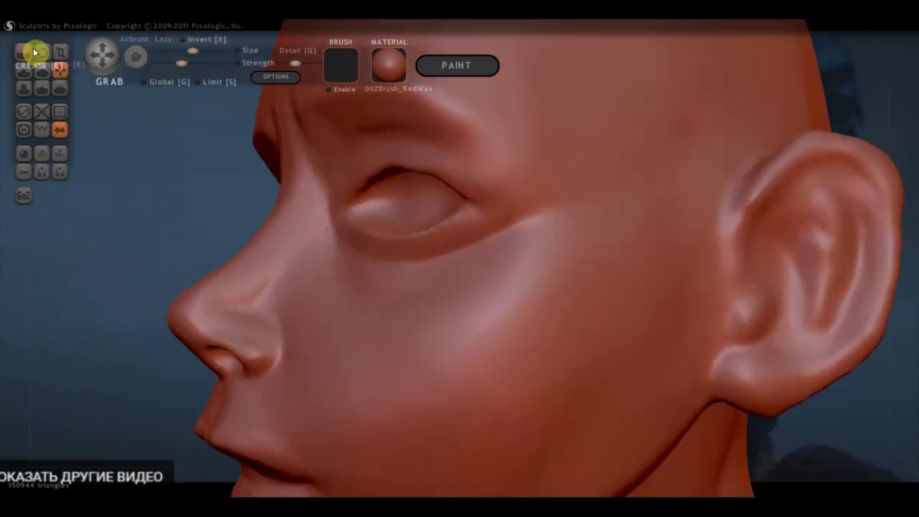
Extend the eyelid crease past the outer eye corner toward the temple.
left_click(28, 50)
right_click_drag(375, 196, 467, 197)
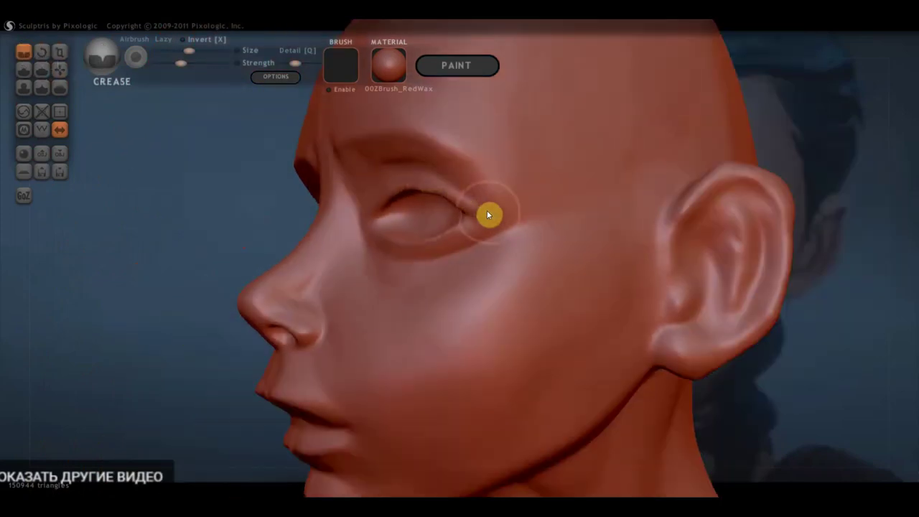
left_click_drag(463, 196, 622, 221)
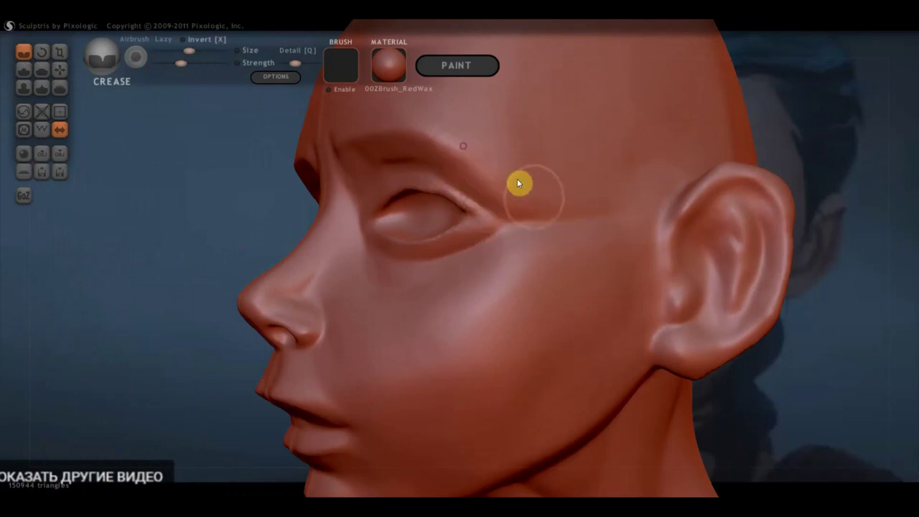
right_click_drag(452, 180, 569, 198)
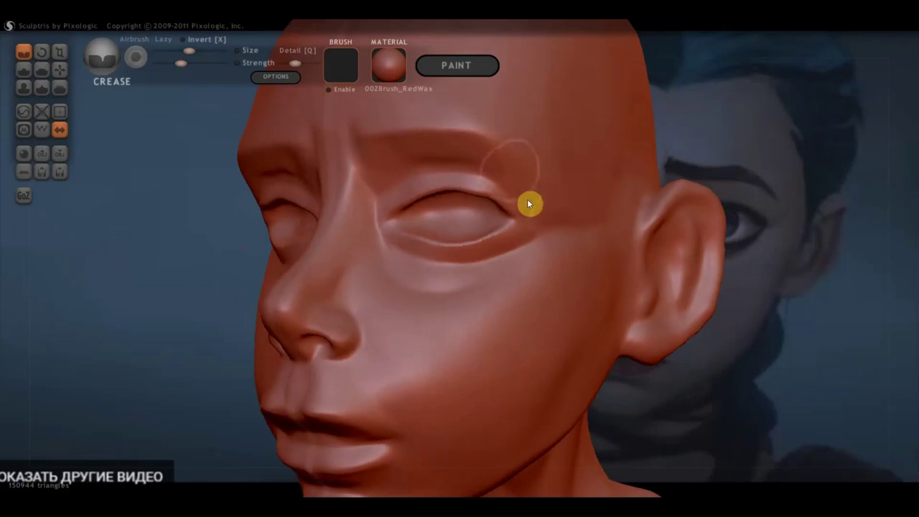
With the Draw brush in Clay mode, build up the brow and outer eyelid surface.
left_click(30, 69)
mouse_move(236, 139)
right_mouse_down()
mouse_move(447, 169)
mouse_move(537, 234)
mouse_move(549, 217)
right_mouse_up()
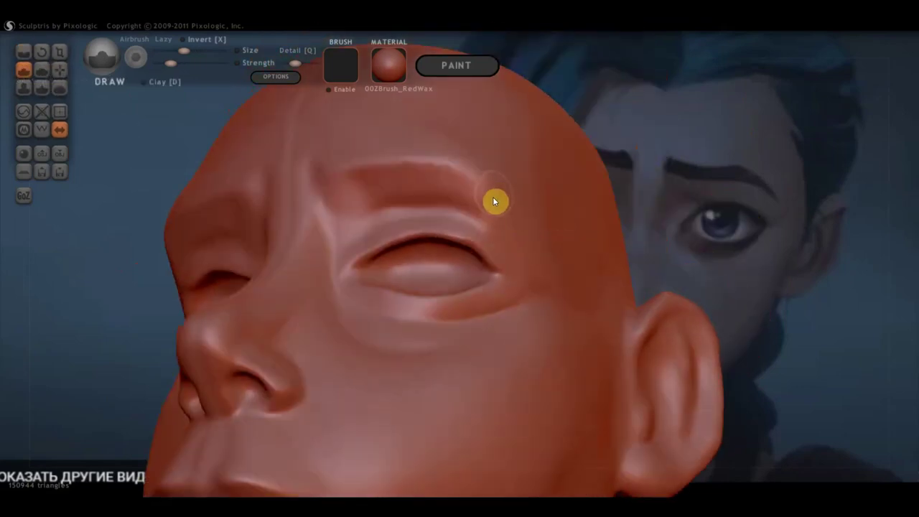
left_click(144, 82)
mouse_move(454, 194)
left_mouse_down()
mouse_move(441, 220)
mouse_move(432, 188)
mouse_move(512, 219)
mouse_move(517, 244)
mouse_move(542, 242)
mouse_move(513, 231)
mouse_move(527, 266)
left_mouse_up()
left_click_drag(480, 201, 532, 256)
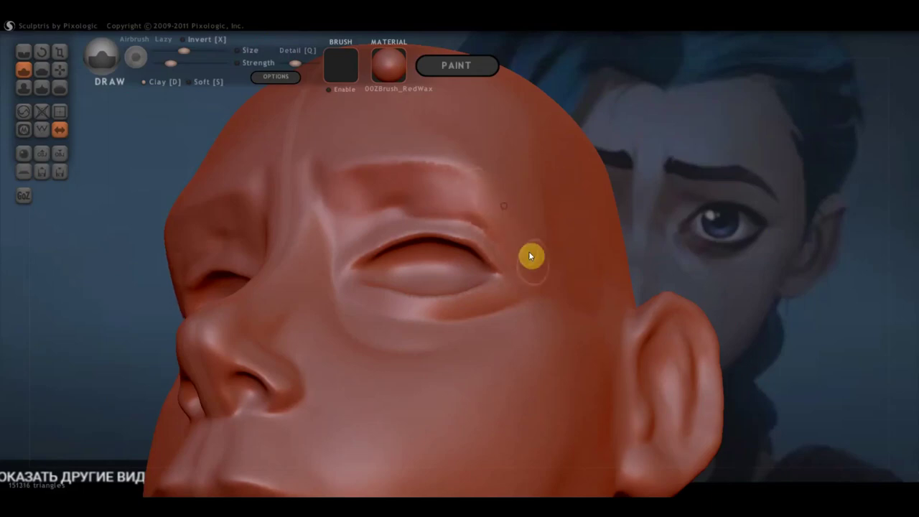
mouse_move(450, 191)
left_mouse_down()
mouse_move(417, 208)
mouse_move(412, 195)
mouse_move(403, 203)
left_mouse_up()
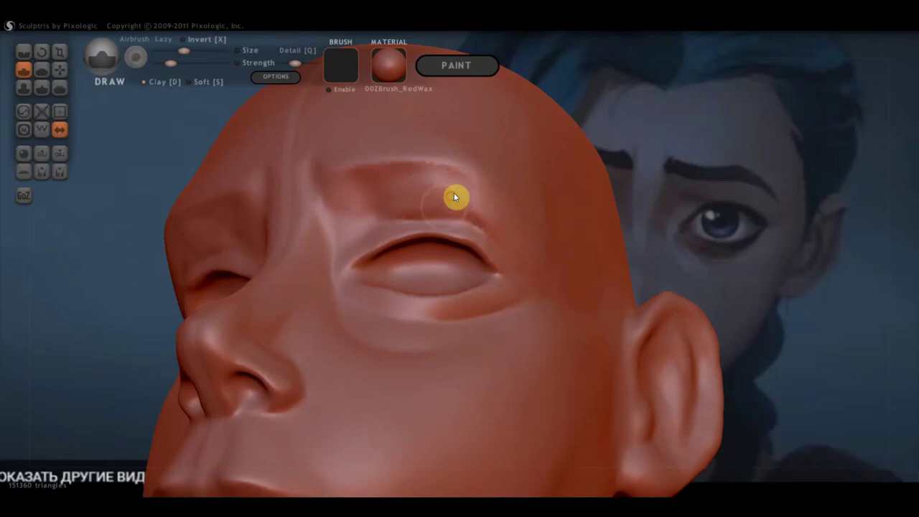
left_click_drag(473, 199, 481, 226)
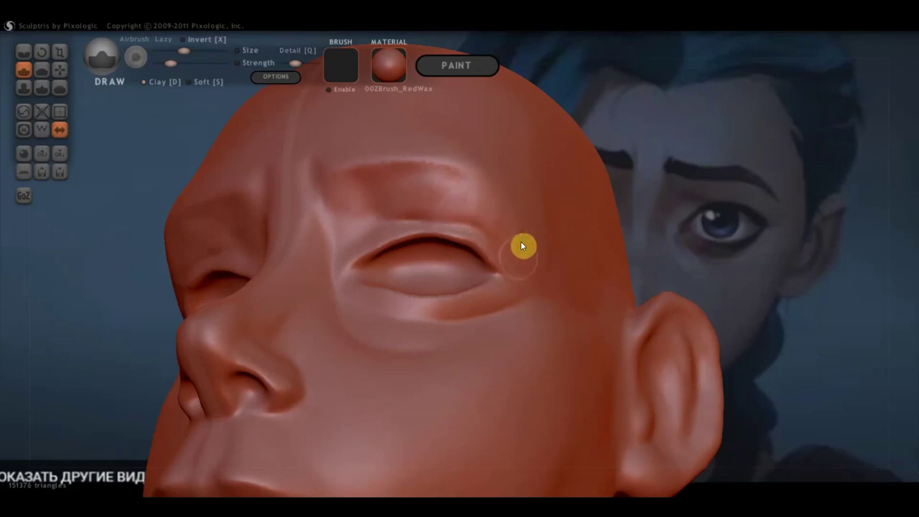
mouse_move(527, 266)
right_mouse_down()
mouse_move(546, 313)
mouse_move(534, 333)
mouse_move(487, 326)
mouse_move(507, 308)
right_mouse_up()
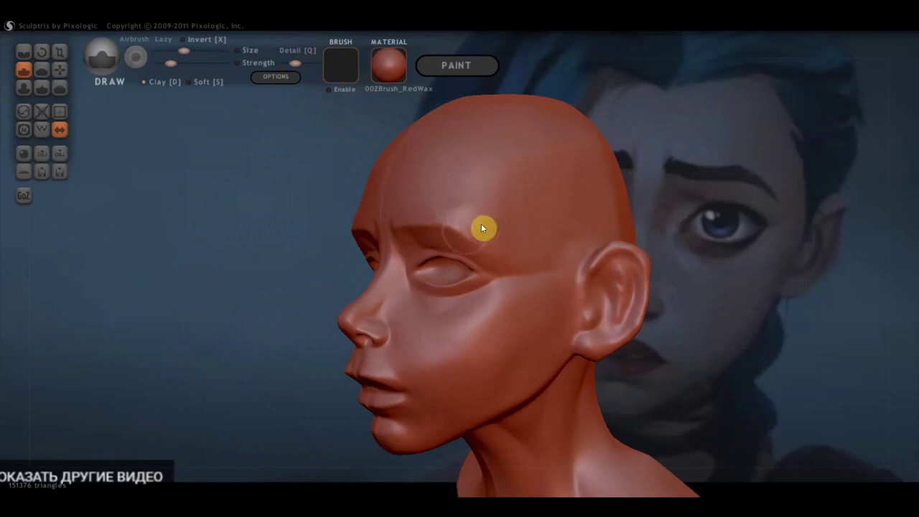
mouse_move(482, 247)
right_mouse_down()
mouse_move(552, 254)
mouse_move(614, 243)
right_mouse_up()
Sculpt a raised ridge along the brow, viewing the head from below.
scroll(536, 230, "up", 3)
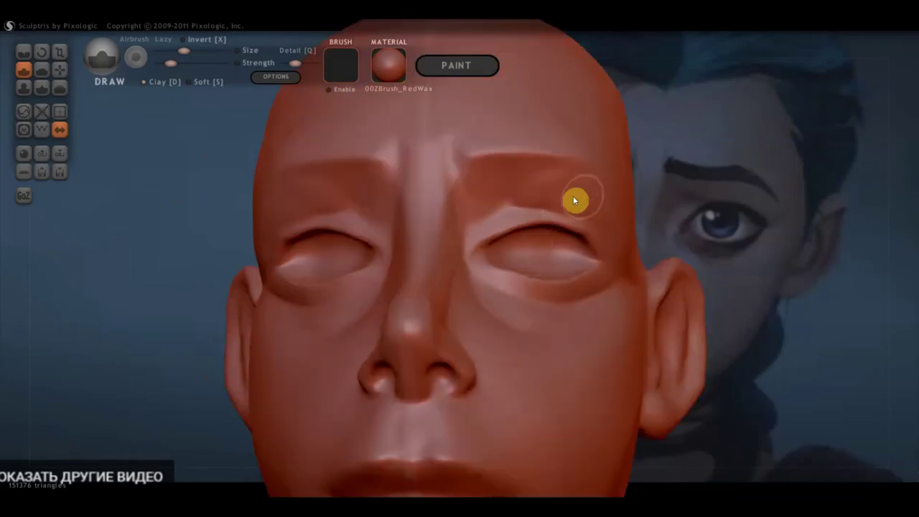
mouse_move(564, 189)
right_mouse_down()
mouse_move(560, 171)
mouse_move(563, 182)
mouse_move(474, 252)
mouse_move(466, 226)
right_mouse_up()
mouse_move(445, 241)
left_mouse_down()
mouse_move(519, 244)
mouse_move(528, 275)
mouse_move(550, 289)
mouse_move(577, 275)
mouse_move(601, 332)
mouse_move(595, 314)
left_mouse_up()
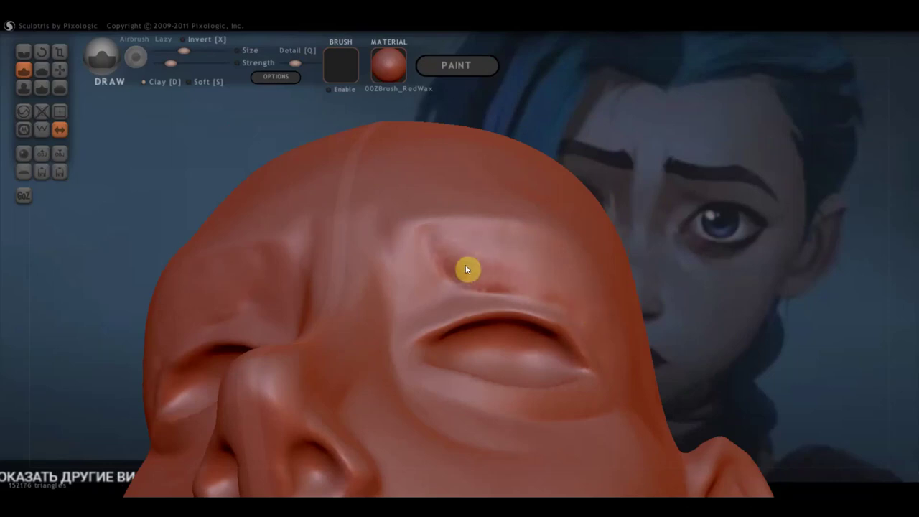
mouse_move(491, 249)
left_mouse_down()
mouse_move(493, 277)
mouse_move(537, 265)
mouse_move(588, 292)
mouse_move(610, 333)
left_mouse_up()
right_click_drag(611, 333, 608, 420)
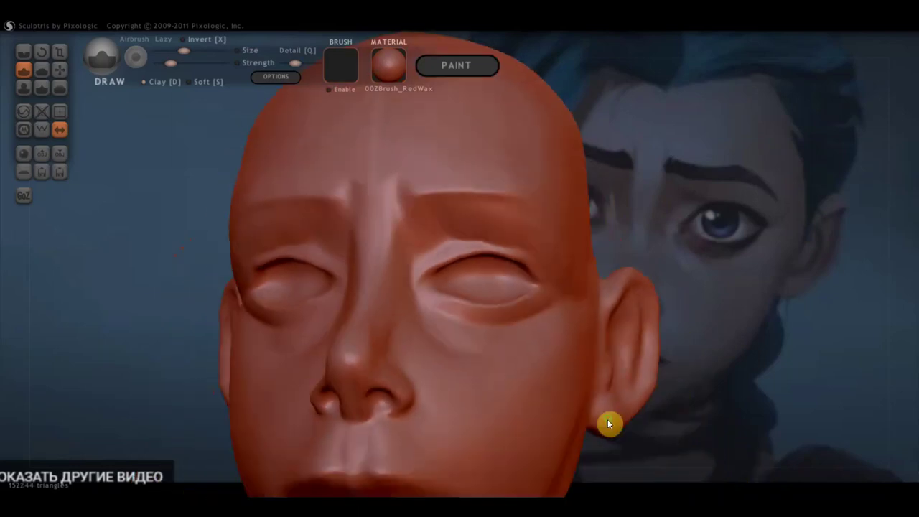
scroll(465, 265, "up", 3)
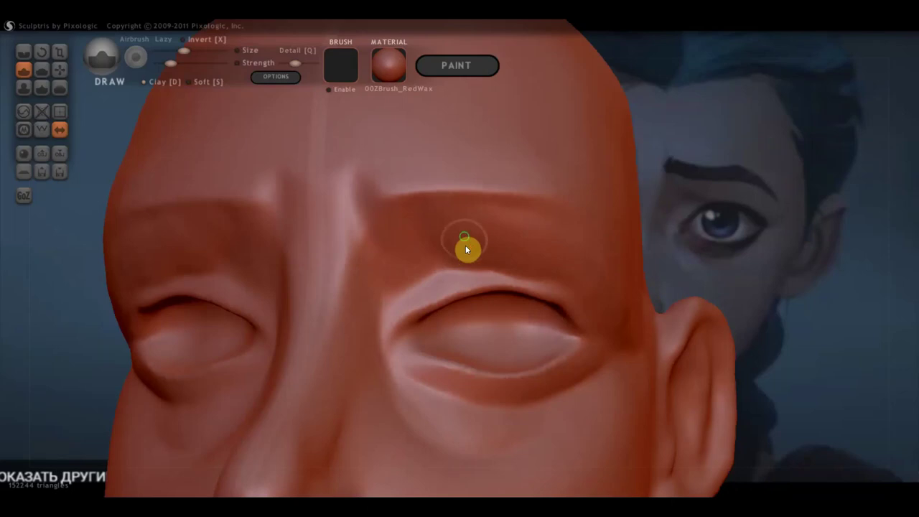
right_click_drag(465, 245, 456, 210)
Carve a defined crease below and along the right brow.
left_click_drag(406, 209, 423, 230)
right_click_drag(437, 231, 417, 225)
mouse_move(419, 225)
left_mouse_down()
mouse_move(410, 205)
mouse_move(429, 221)
mouse_move(497, 229)
mouse_move(581, 266)
mouse_move(540, 222)
mouse_move(632, 335)
mouse_move(600, 280)
mouse_move(604, 353)
mouse_move(501, 206)
left_mouse_up()
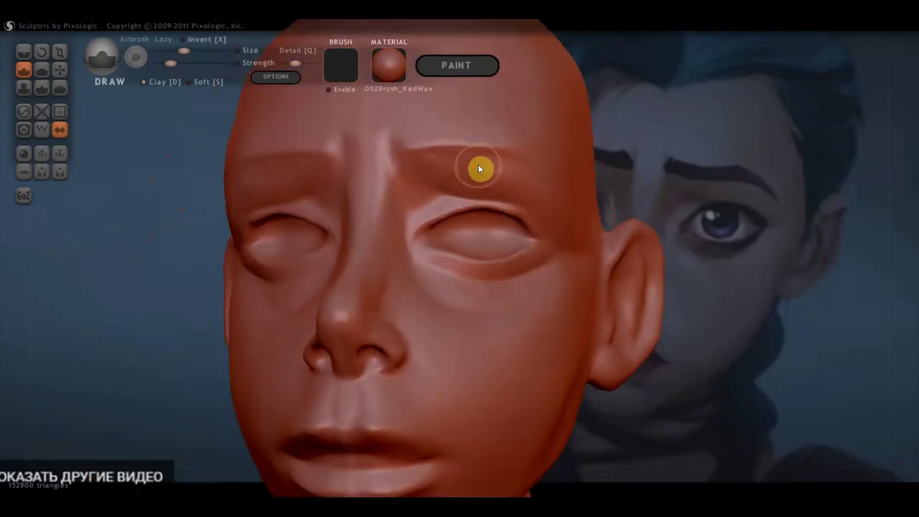
mouse_move(450, 148)
left_mouse_down()
mouse_move(420, 144)
mouse_move(499, 157)
left_mouse_up()
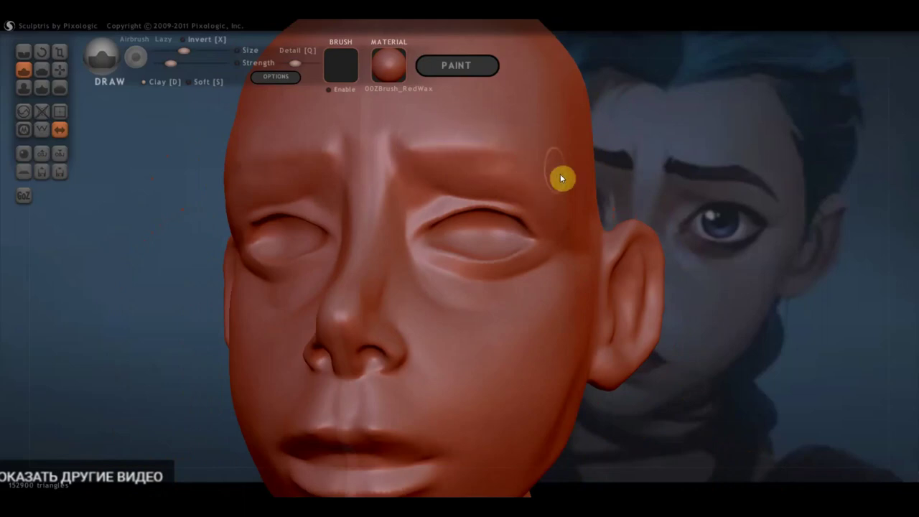
mouse_move(653, 379)
left_mouse_down()
mouse_move(632, 275)
mouse_move(605, 299)
mouse_move(575, 307)
mouse_move(586, 291)
left_mouse_up()
scroll(402, 286, "down", 2)
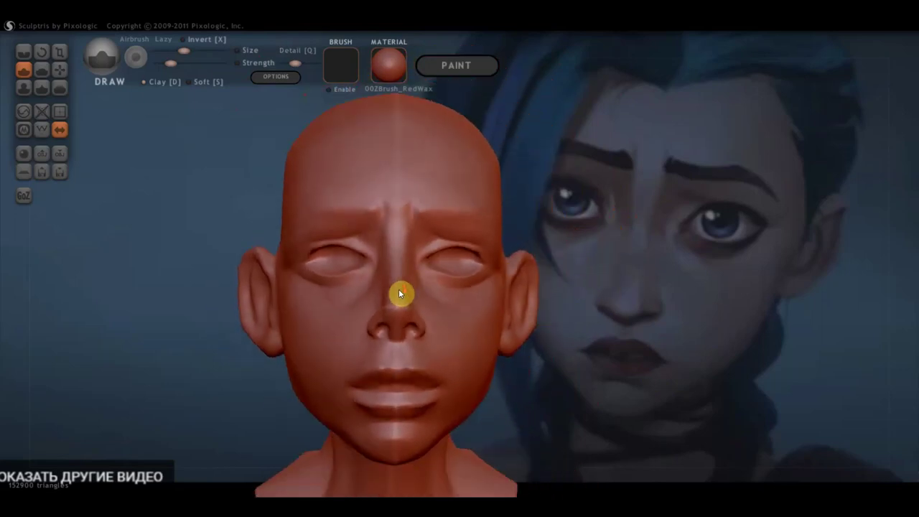
left_click(60, 68)
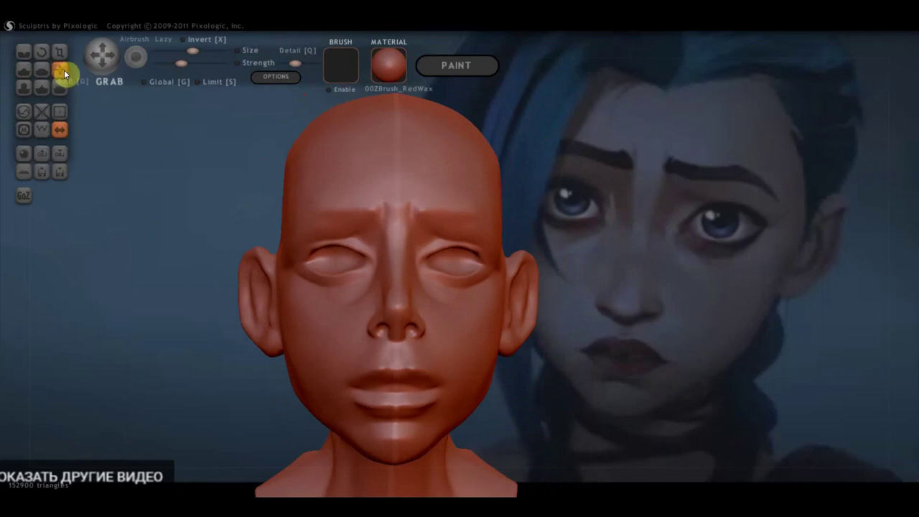
mouse_move(360, 207)
right_mouse_down()
mouse_move(485, 233)
mouse_move(551, 212)
mouse_move(384, 222)
mouse_move(337, 210)
mouse_move(452, 230)
mouse_move(297, 248)
mouse_move(369, 322)
mouse_move(433, 345)
mouse_move(452, 335)
right_mouse_up()
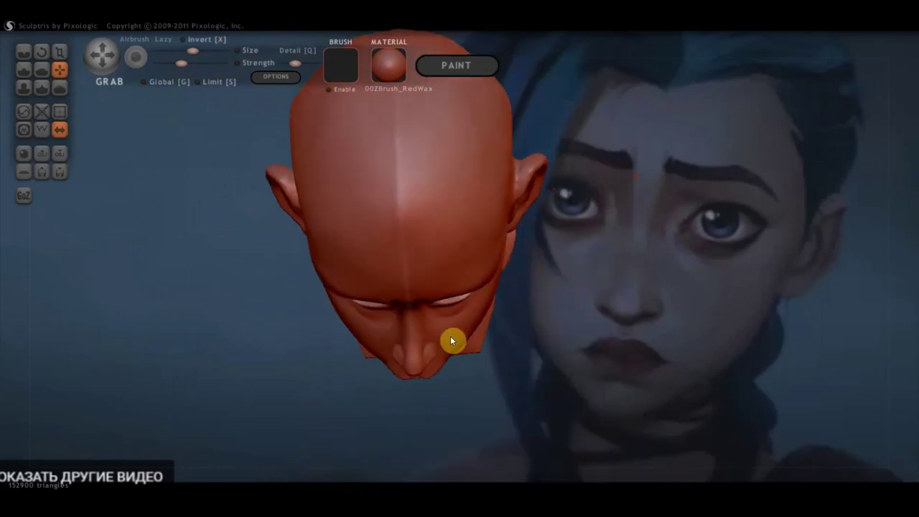
scroll(472, 333, "up", 1)
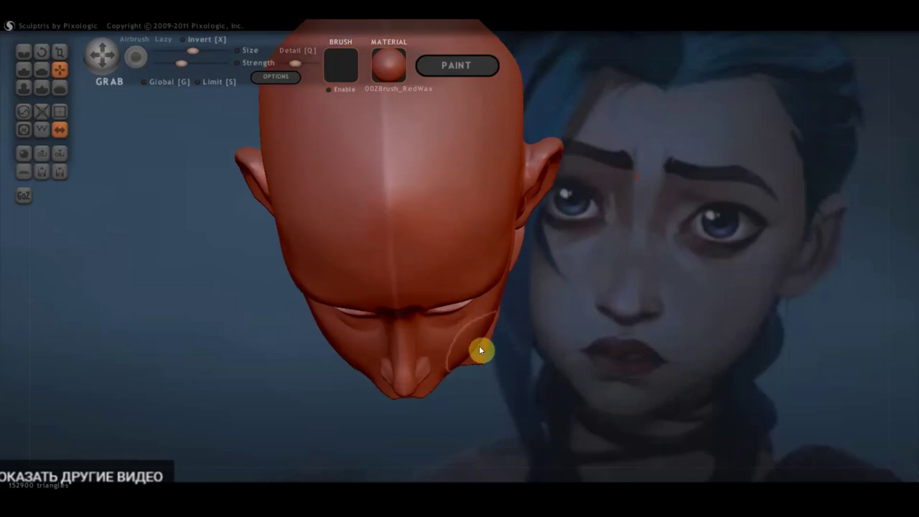
right_click_drag(482, 348, 512, 340)
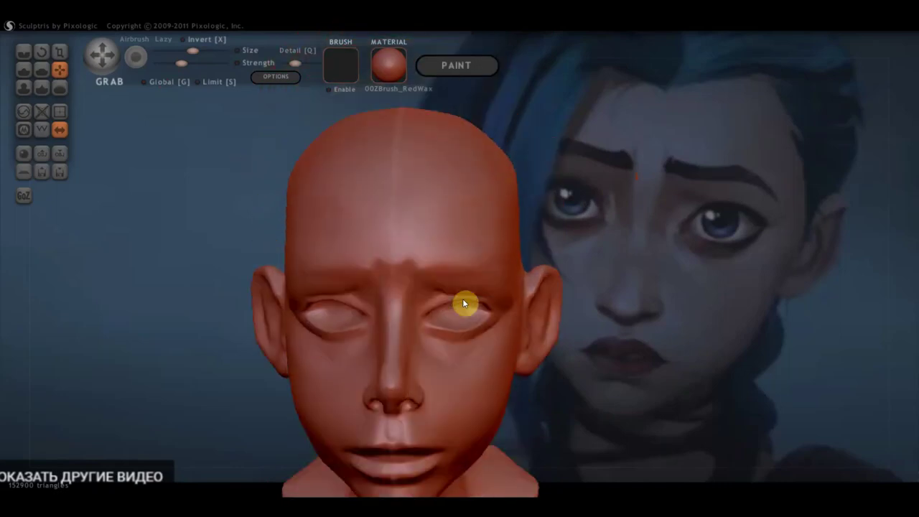
mouse_move(510, 345)
right_mouse_down()
mouse_move(523, 431)
mouse_move(498, 406)
mouse_move(472, 326)
right_mouse_up()
scroll(470, 344, "up", 2)
right_click_drag(467, 358, 467, 274)
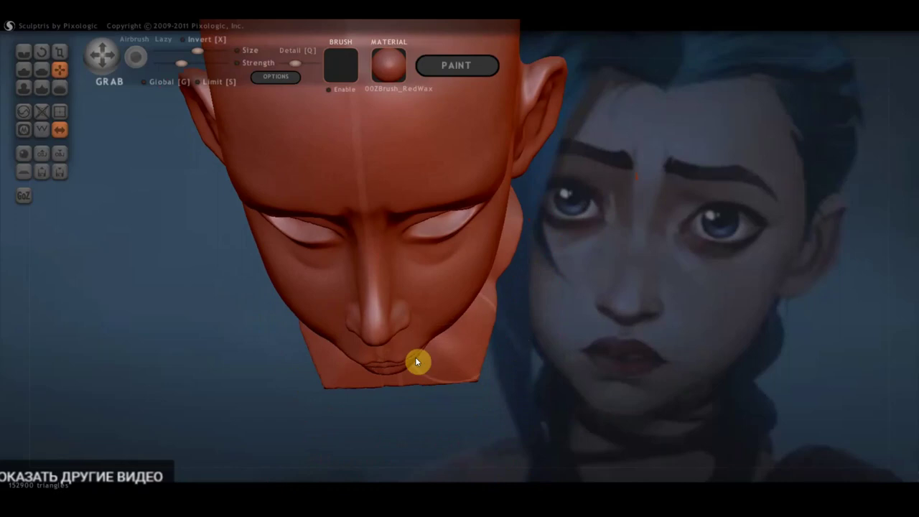
scroll(440, 326, "up", 1)
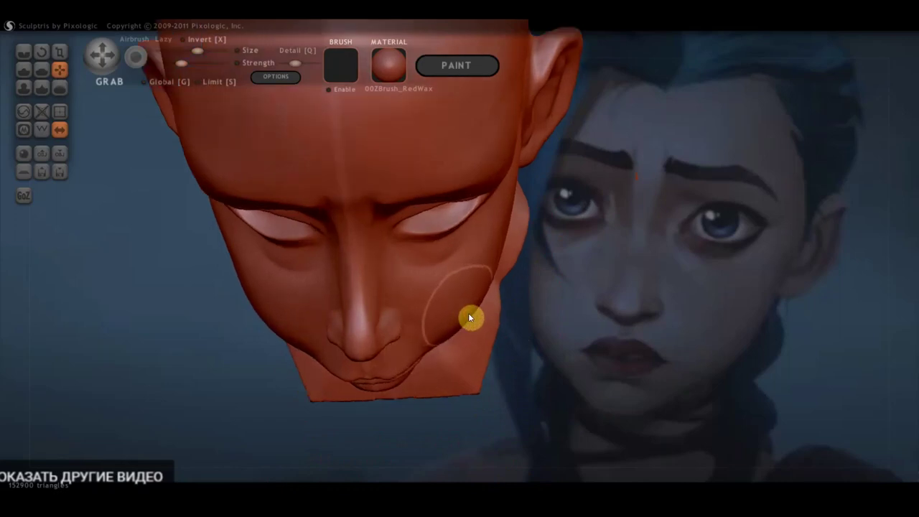
mouse_move(512, 340)
right_mouse_down()
mouse_move(435, 245)
mouse_move(500, 362)
mouse_move(412, 361)
right_mouse_up()
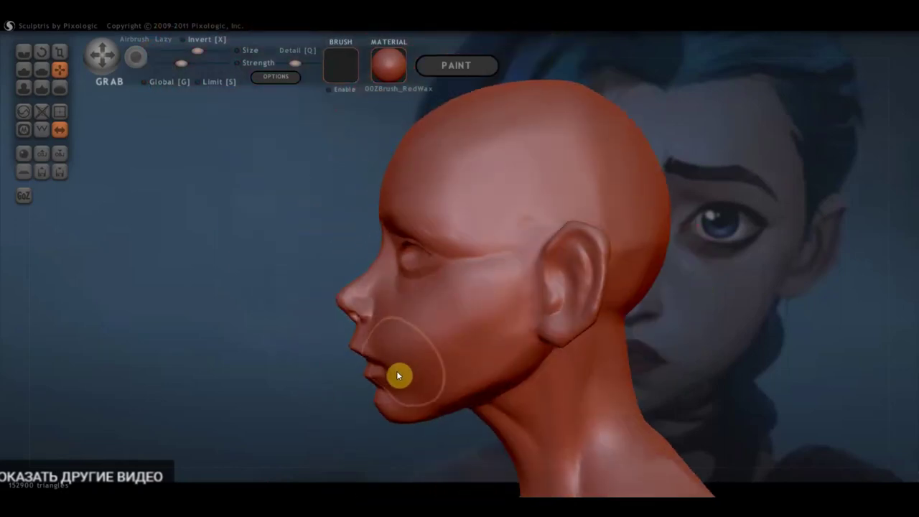
scroll(397, 373, "up", 2)
scroll(398, 375, "up", 2)
scroll(392, 289, "up", 2)
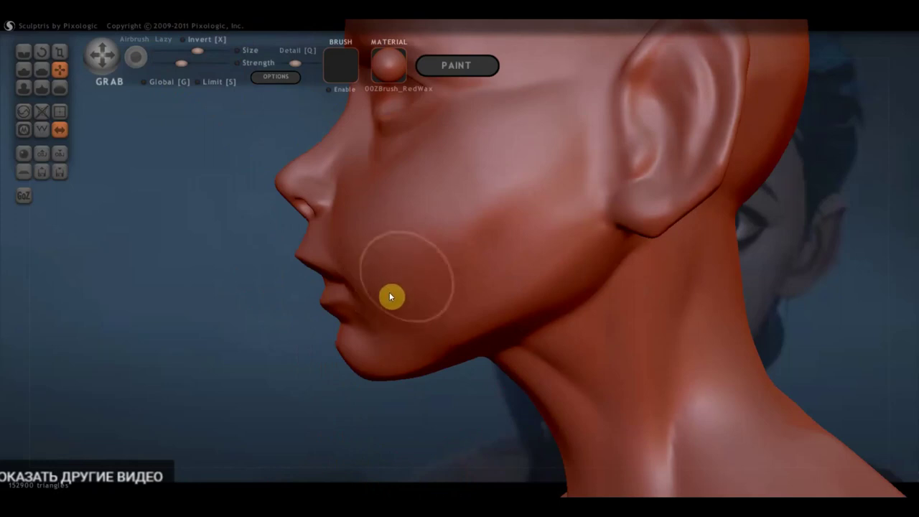
right_click_drag(437, 290, 440, 274)
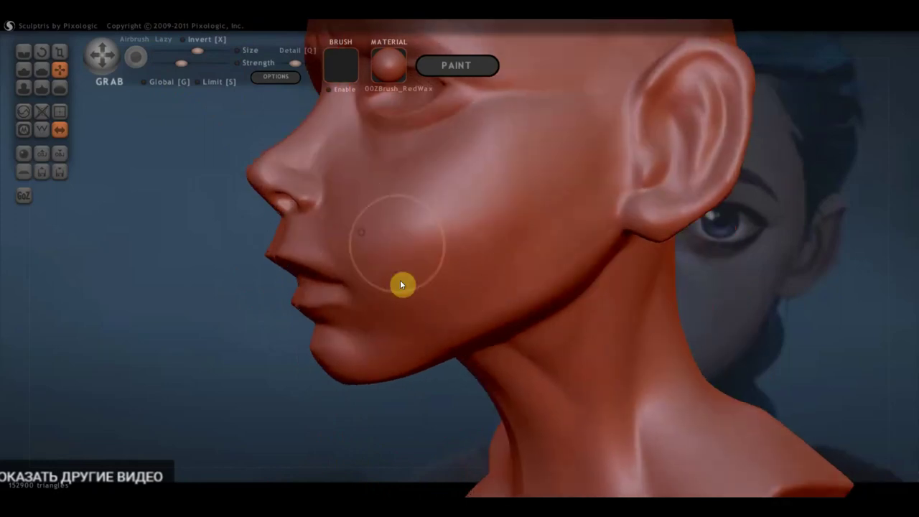
mouse_move(435, 208)
right_mouse_down()
mouse_move(578, 296)
mouse_move(540, 323)
right_mouse_up()
scroll(581, 287, "down", 3)
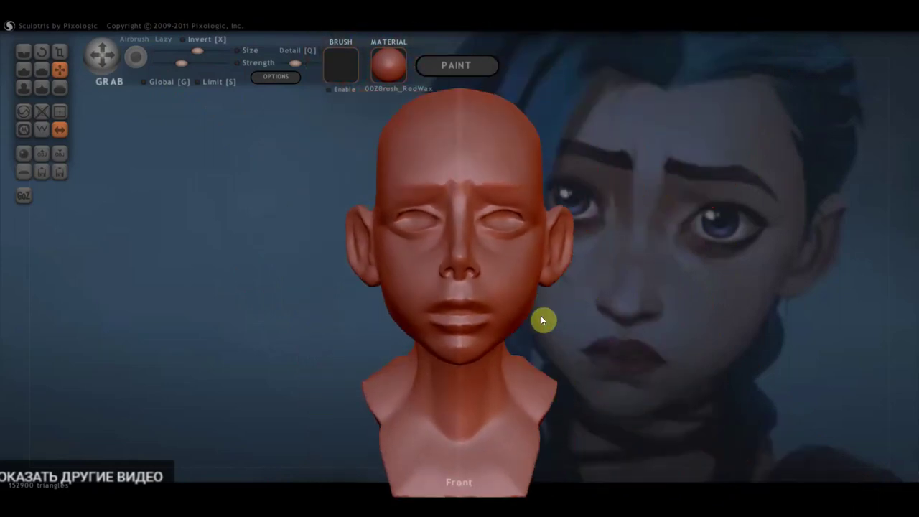
scroll(501, 189, "up", 2)
mouse_move(501, 189)
right_mouse_down()
mouse_move(465, 148)
mouse_move(412, 318)
mouse_move(406, 224)
right_mouse_up()
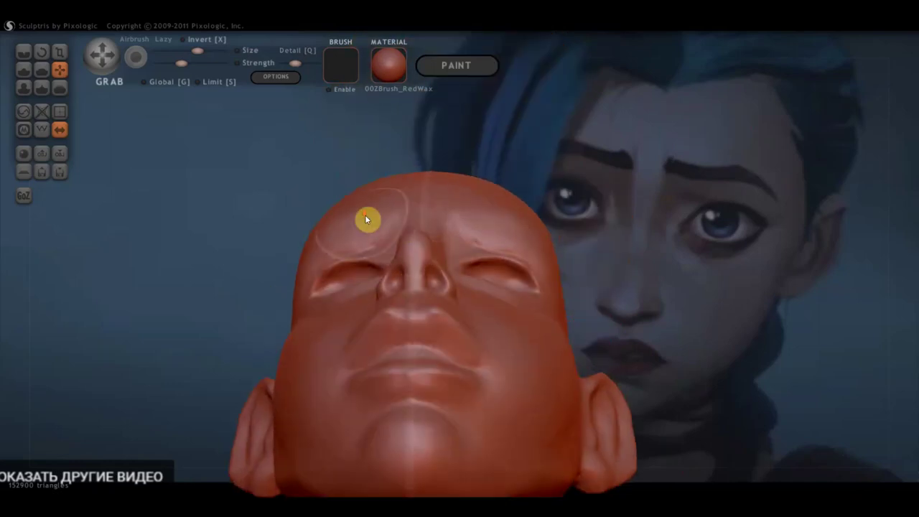
scroll(365, 216, "up", 1)
mouse_move(333, 209)
right_mouse_down()
mouse_move(359, 281)
mouse_move(362, 242)
mouse_move(355, 334)
right_mouse_up()
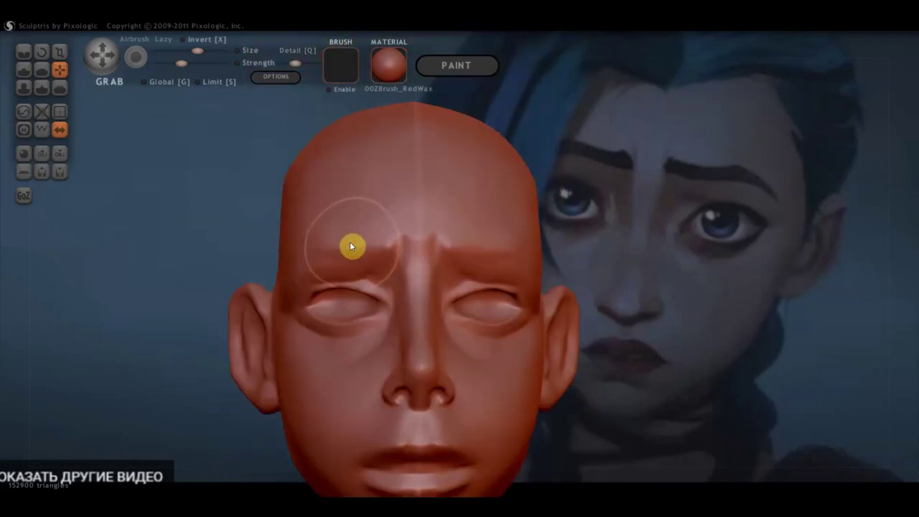
mouse_move(423, 264)
right_mouse_down()
mouse_move(258, 273)
mouse_move(255, 289)
mouse_move(431, 239)
mouse_move(406, 228)
mouse_move(470, 215)
right_mouse_up()
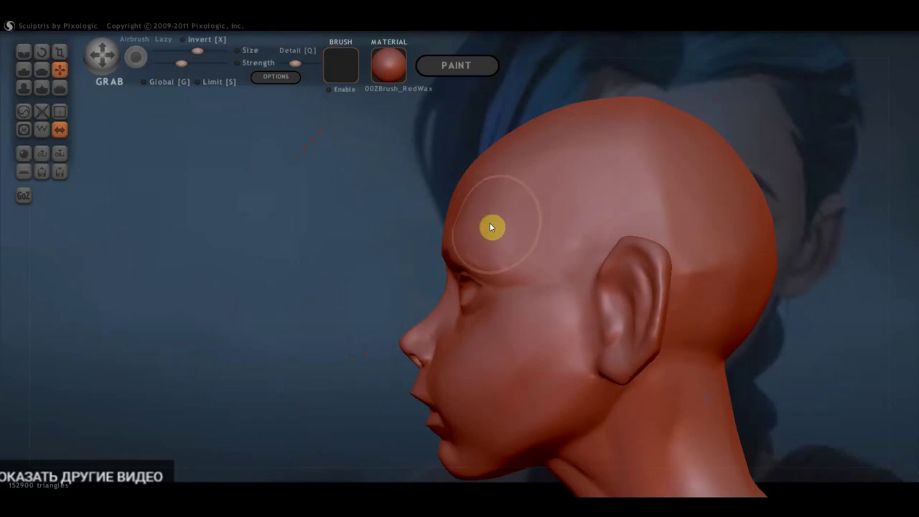
scroll(481, 226, "down", 2)
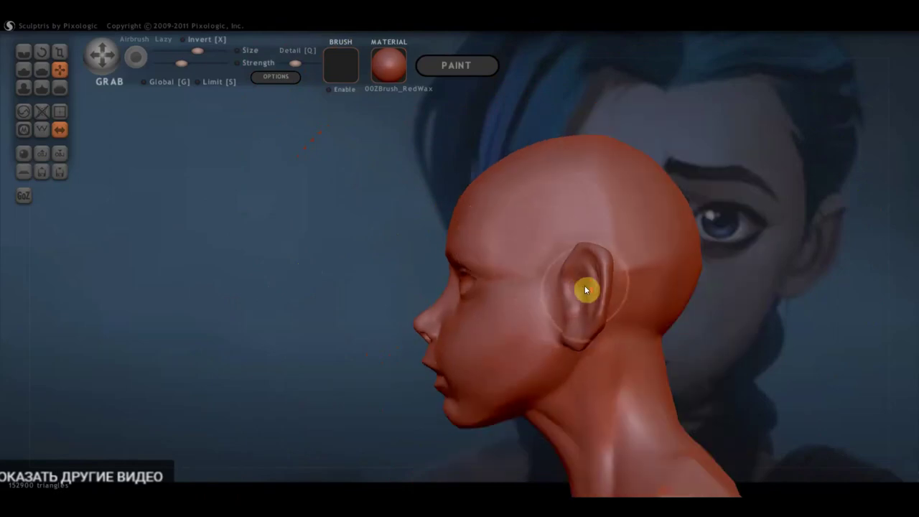
scroll(585, 290, "down", 2)
middle_click_drag(514, 371, 505, 308)
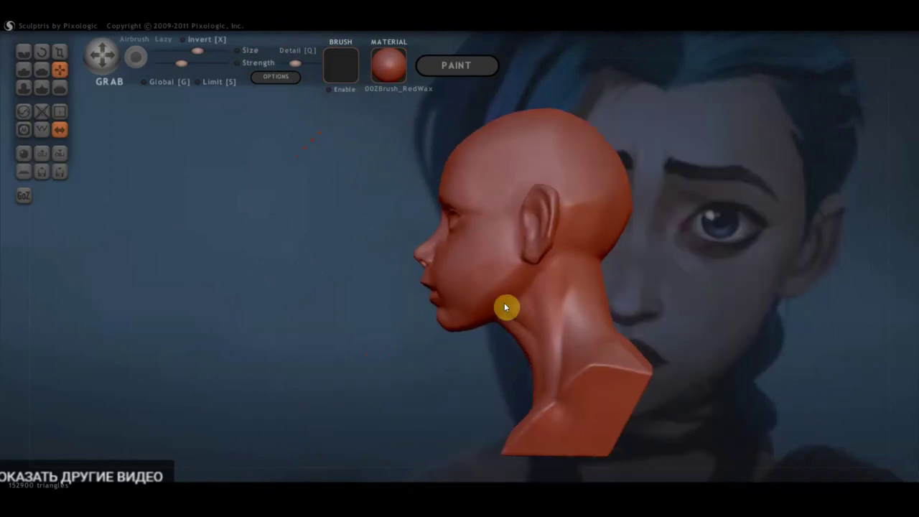
scroll(504, 307, "up", 2)
scroll(492, 313, "up", 1)
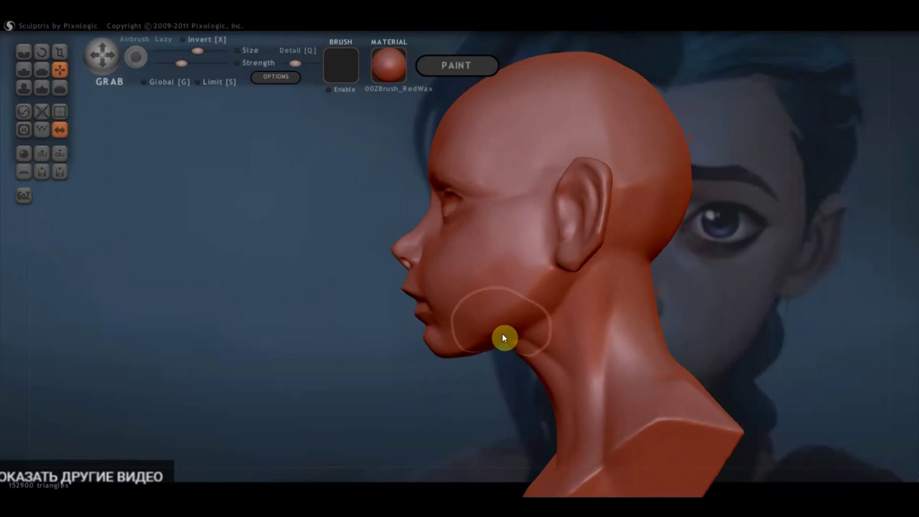
right_click_drag(502, 333, 707, 335)
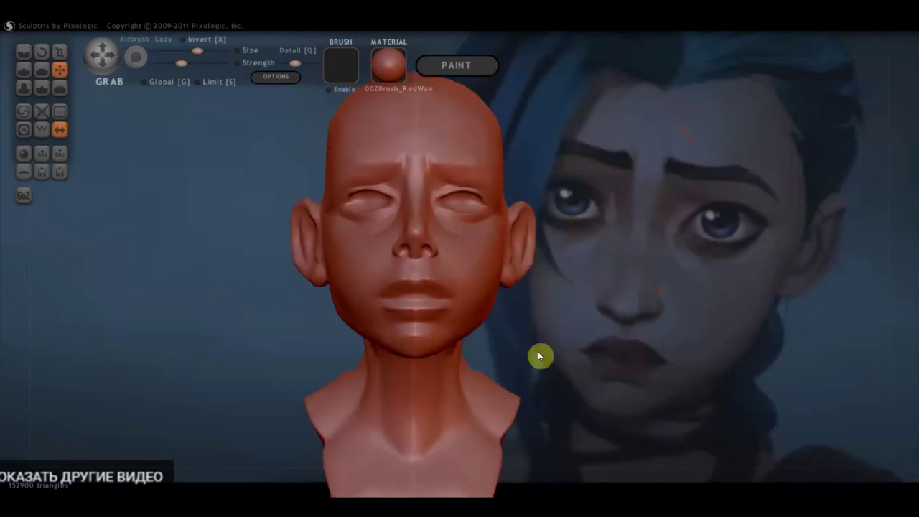
left_click_drag(529, 335, 522, 343, "alt")
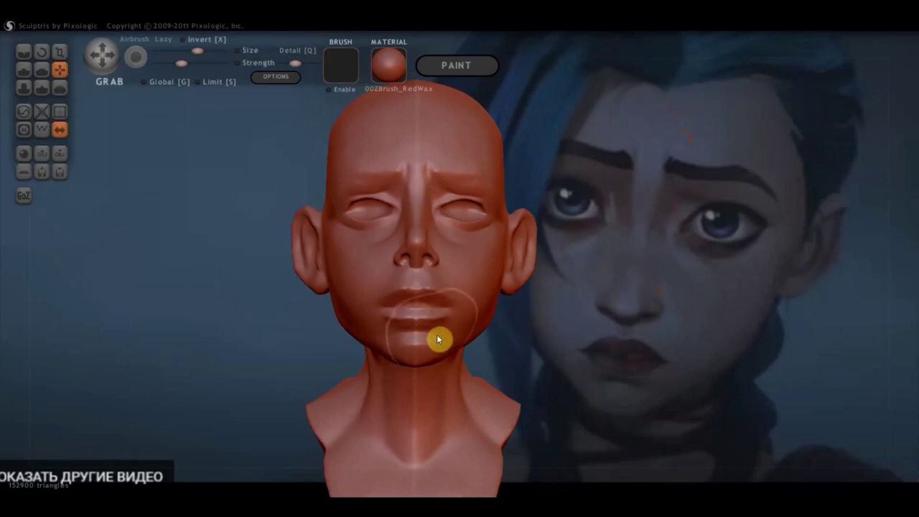
right_click_drag(398, 347, 417, 374)
scroll(347, 350, "up", 2)
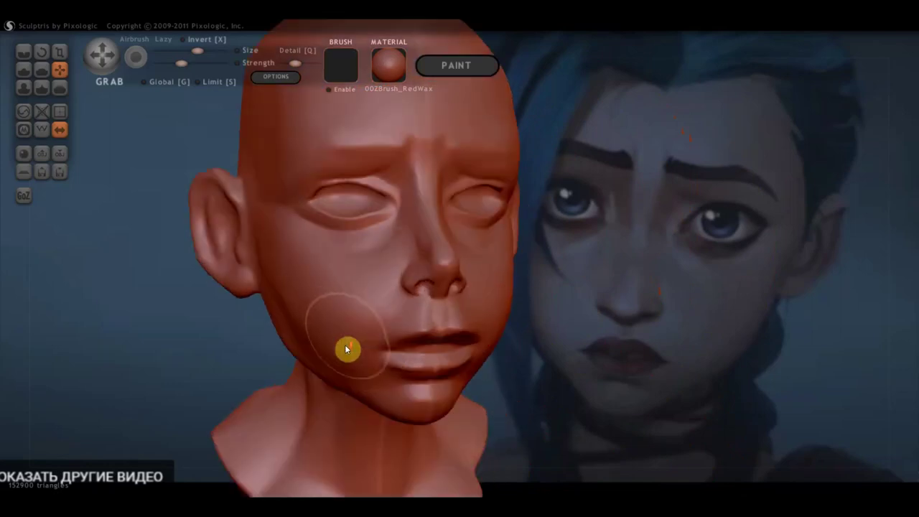
mouse_move(346, 349)
right_mouse_down()
mouse_move(309, 344)
mouse_move(321, 327)
right_mouse_up()
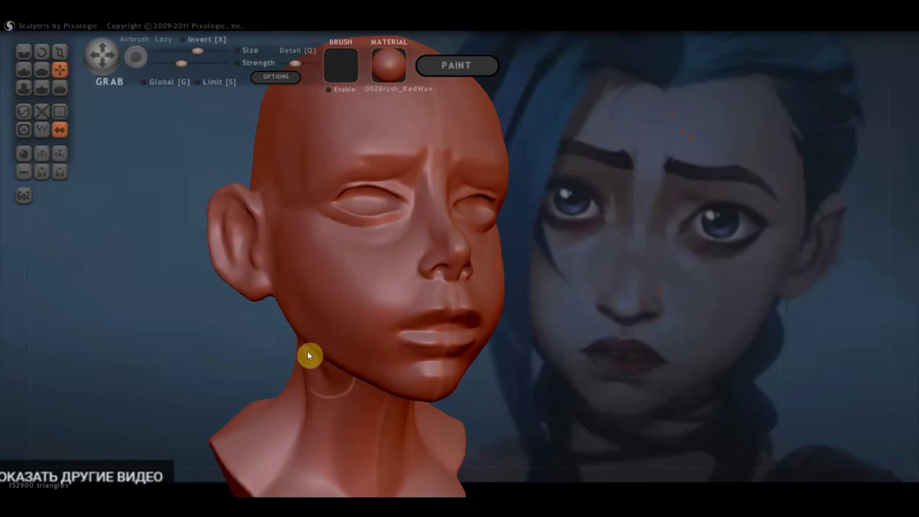
Flatten the jaw underside below the ear with the head tilted back, then return to front view.
left_click(41, 69)
right_click_drag(165, 260, 279, 286)
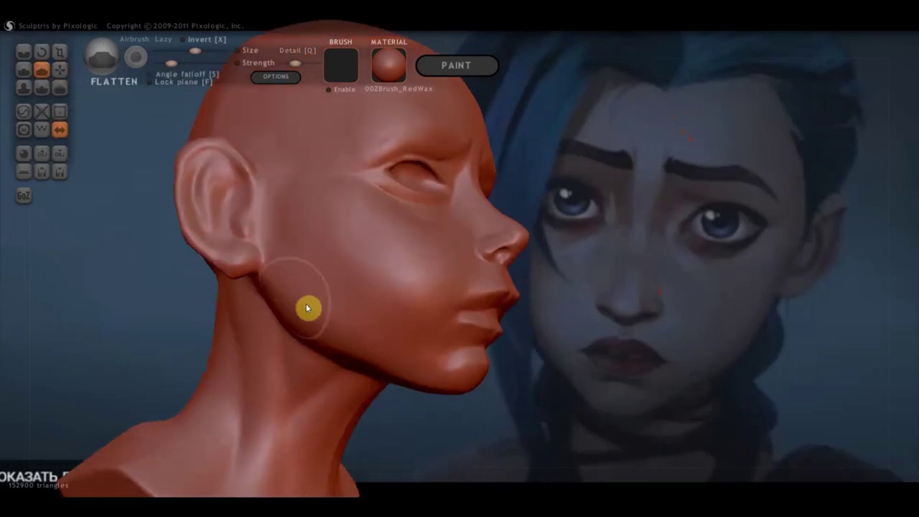
scroll(305, 309, "up", 2)
scroll(316, 273, "up", 2)
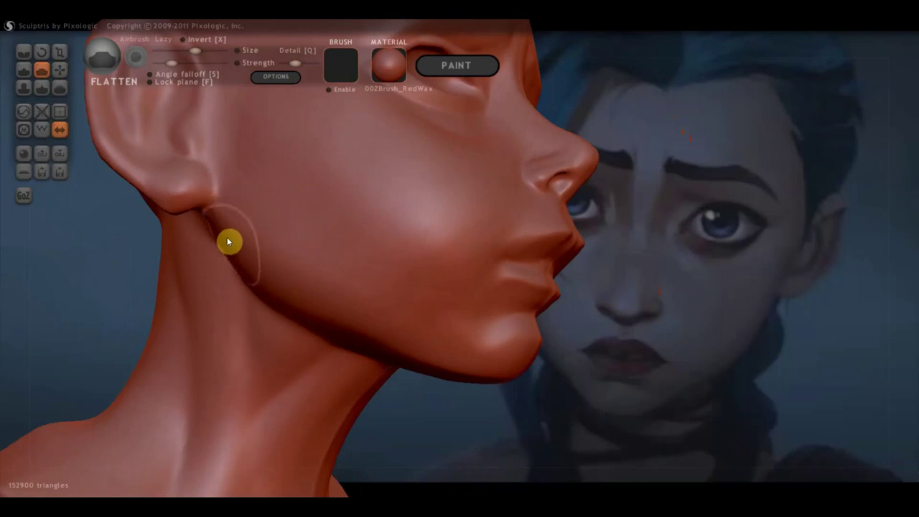
right_click_drag(227, 237, 246, 243)
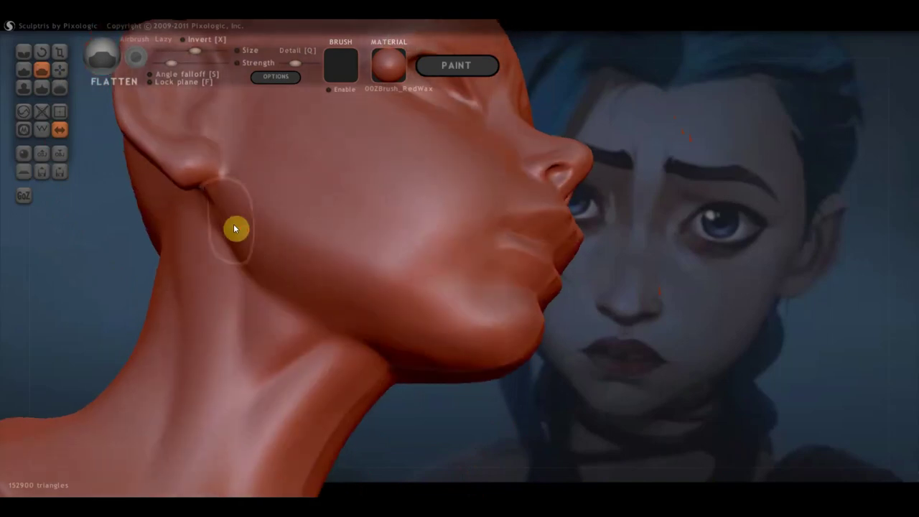
mouse_move(332, 309)
left_mouse_down()
mouse_move(230, 211)
mouse_move(309, 297)
mouse_move(238, 186)
mouse_move(250, 249)
mouse_move(263, 237)
mouse_move(290, 261)
mouse_move(242, 203)
left_mouse_up()
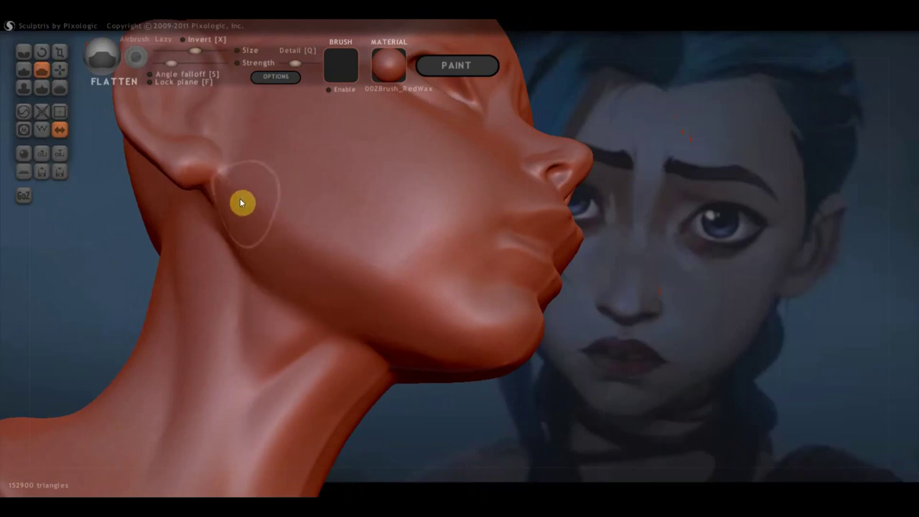
mouse_move(401, 334)
left_mouse_down()
mouse_move(281, 352)
mouse_move(269, 369)
mouse_move(330, 326)
left_mouse_up()
mouse_move(252, 253)
left_mouse_down()
mouse_move(242, 240)
mouse_move(285, 281)
mouse_move(362, 318)
mouse_move(316, 309)
mouse_move(380, 314)
mouse_move(280, 250)
mouse_move(393, 311)
mouse_move(273, 275)
mouse_move(263, 249)
mouse_move(242, 279)
mouse_move(282, 341)
left_mouse_up()
mouse_move(282, 341)
right_mouse_down()
mouse_move(400, 345)
mouse_move(390, 380)
mouse_move(594, 334)
right_mouse_up()
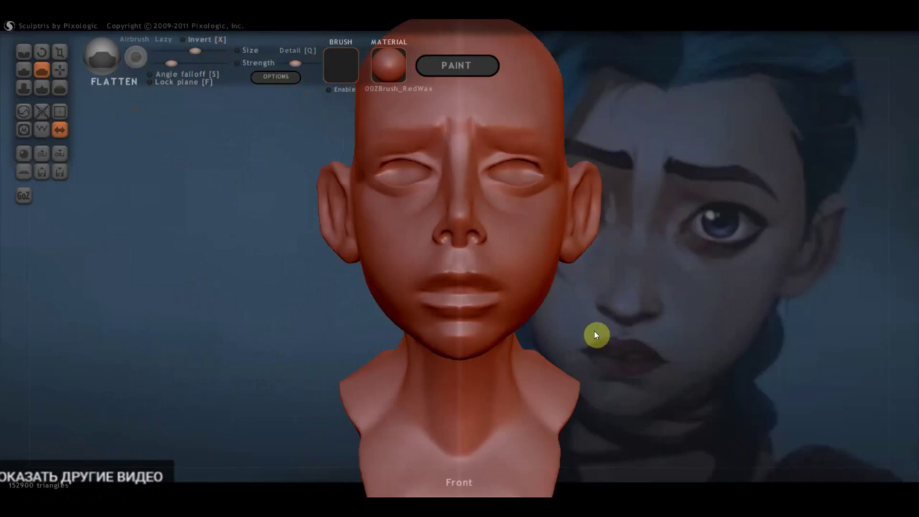
mouse_move(611, 279)
right_mouse_down()
mouse_move(553, 350)
mouse_move(519, 337)
mouse_move(538, 322)
mouse_move(541, 332)
right_mouse_up()
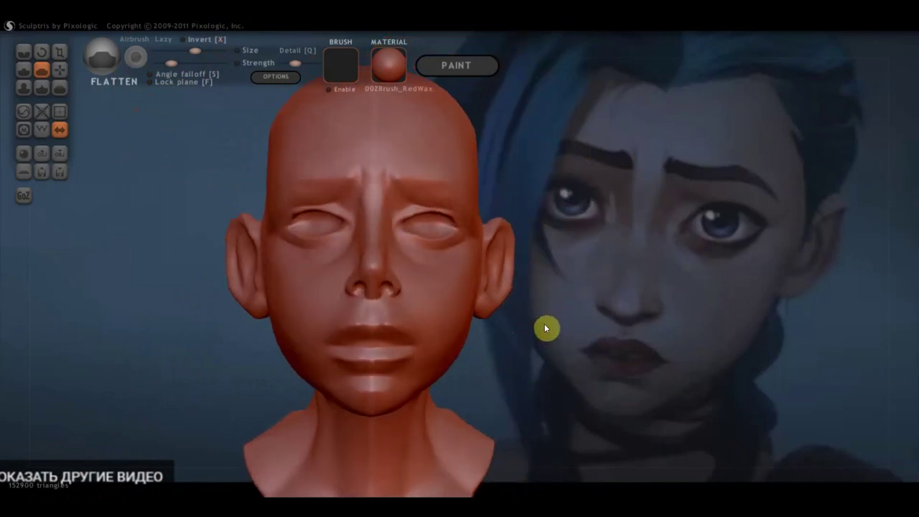
mouse_move(355, 289)
right_mouse_down()
mouse_move(389, 290)
mouse_move(367, 299)
mouse_move(385, 278)
right_mouse_up()
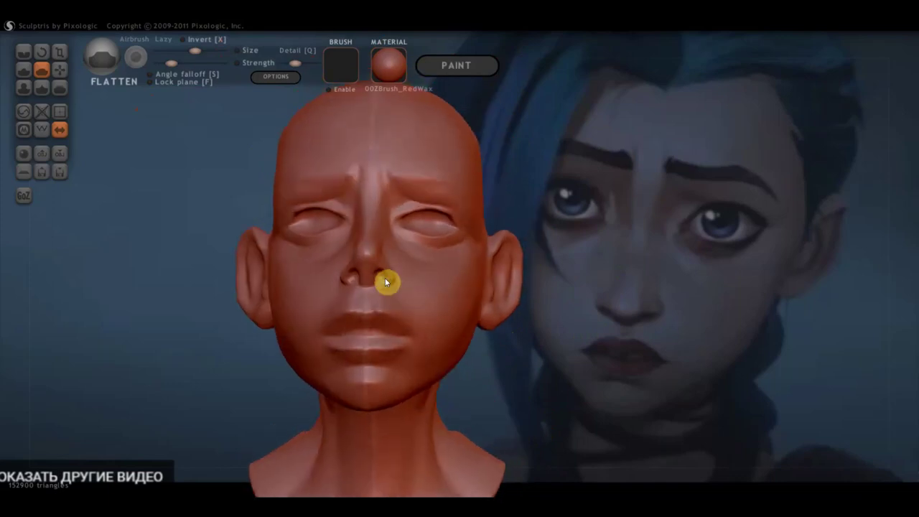
With the Draw brush, build up the upper lip and lift the lower lip and mouth corner.
left_click(24, 70)
scroll(306, 318, "up", 2)
mouse_move(305, 317)
right_mouse_down()
mouse_move(318, 294)
mouse_move(273, 333)
mouse_move(289, 318)
mouse_move(234, 294)
right_mouse_up()
mouse_move(233, 294)
left_mouse_down()
mouse_move(252, 318)
mouse_move(237, 311)
left_mouse_up()
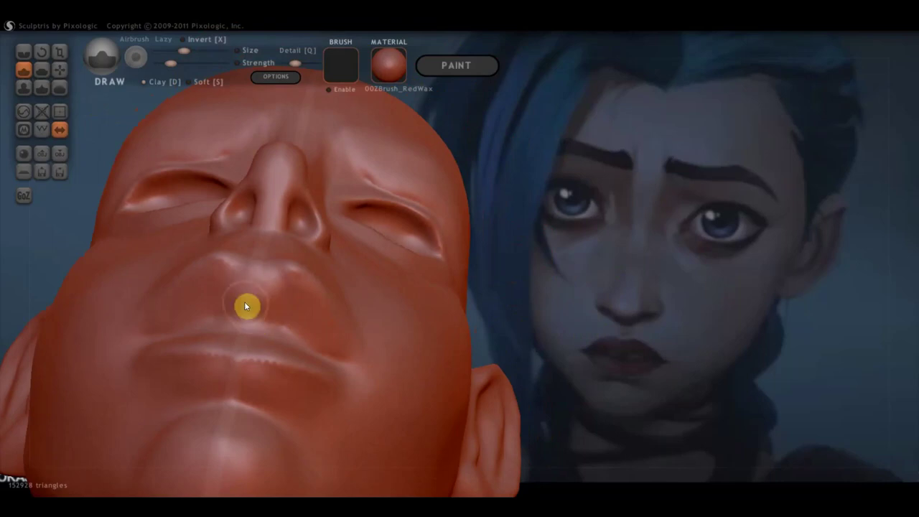
mouse_move(252, 303)
left_mouse_down()
mouse_move(281, 318)
mouse_move(246, 295)
left_mouse_up()
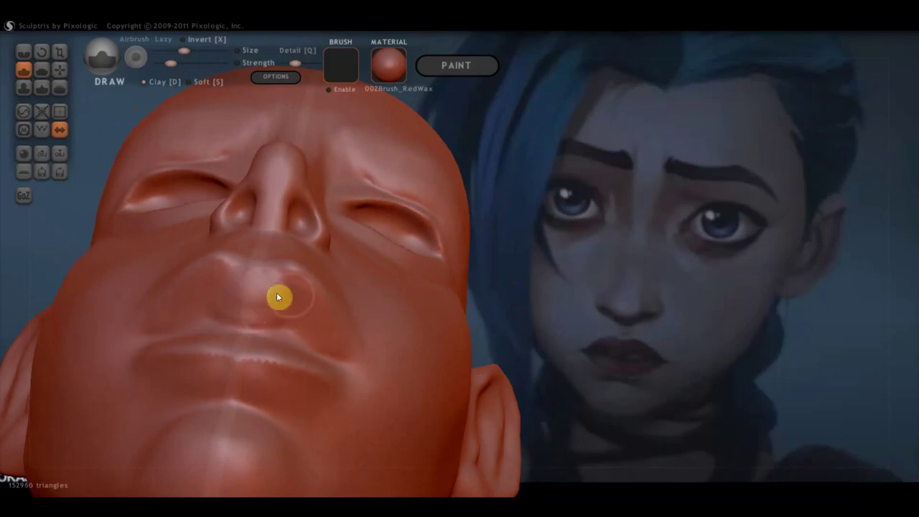
left_click_drag(300, 308, 329, 321)
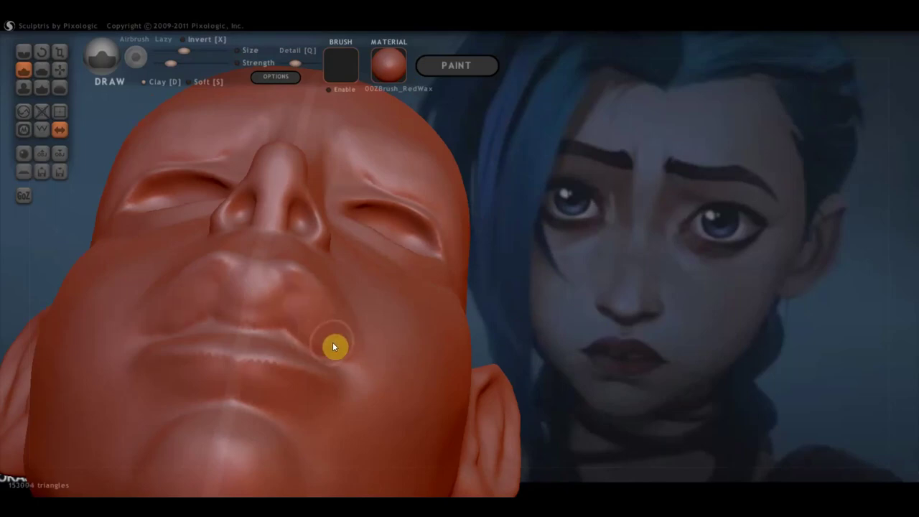
left_click_drag(338, 339, 344, 317)
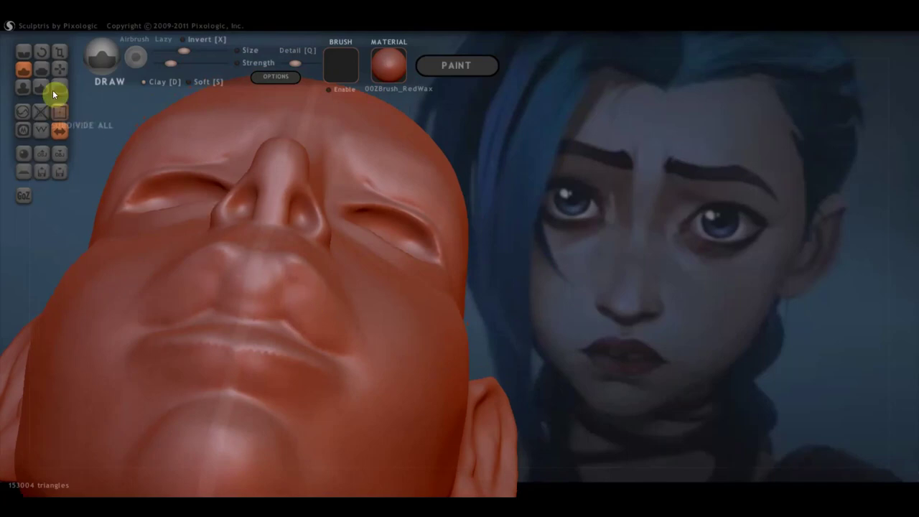
Select the Crease brush and inspect the chin and face from below and front.
left_click(24, 52)
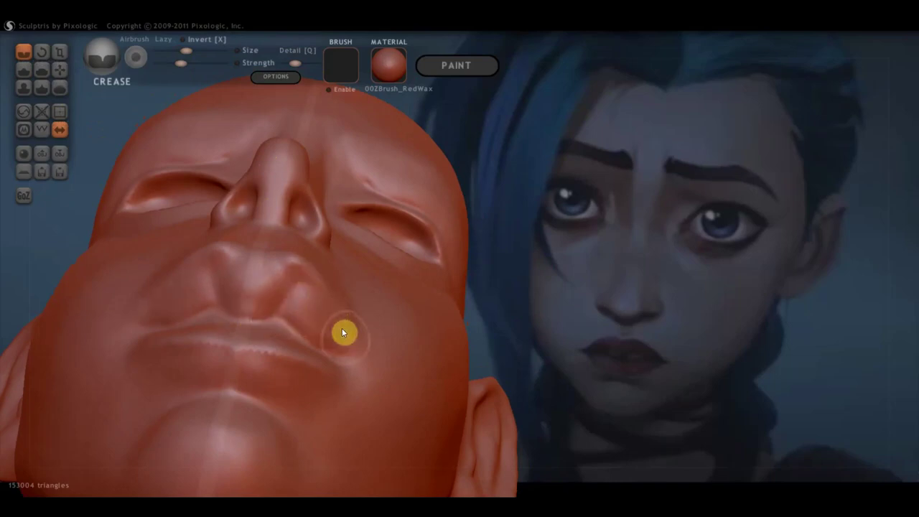
mouse_move(363, 362)
right_mouse_down()
mouse_move(376, 385)
mouse_move(351, 397)
right_mouse_up()
mouse_move(352, 349)
right_mouse_down()
mouse_move(359, 334)
mouse_move(343, 320)
mouse_move(354, 350)
mouse_move(317, 328)
mouse_move(311, 299)
right_mouse_up()
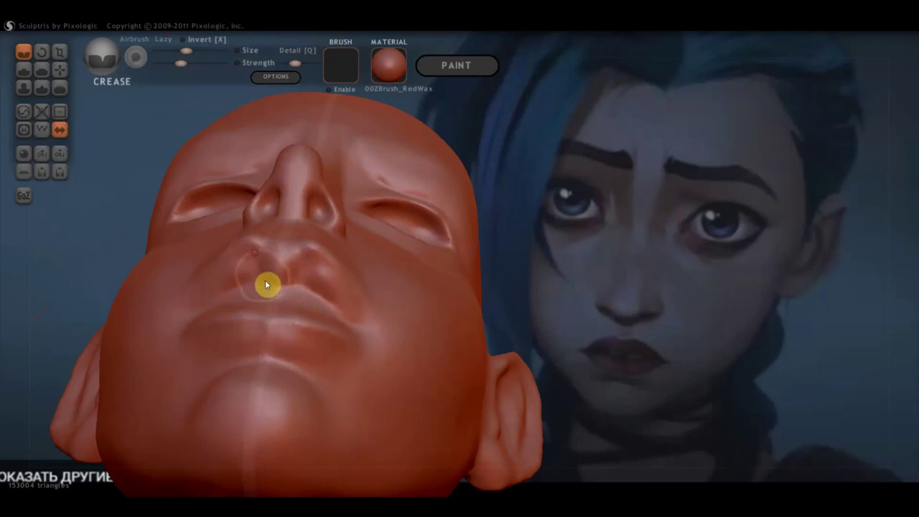
mouse_move(284, 268)
right_mouse_down()
mouse_move(367, 385)
mouse_move(333, 400)
mouse_move(304, 395)
mouse_move(345, 375)
right_mouse_up()
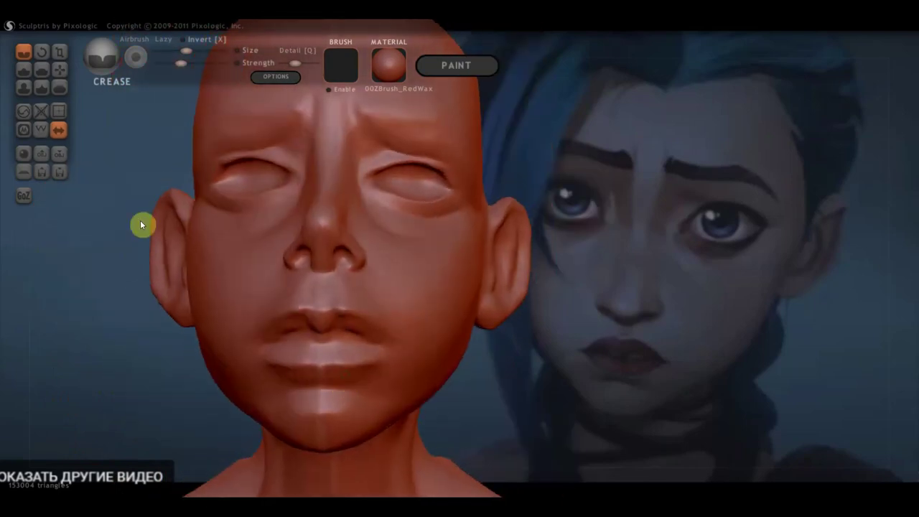
With the Flatten brush, smooth the upper lip, philtrum and adjacent cheek.
left_click(41, 69)
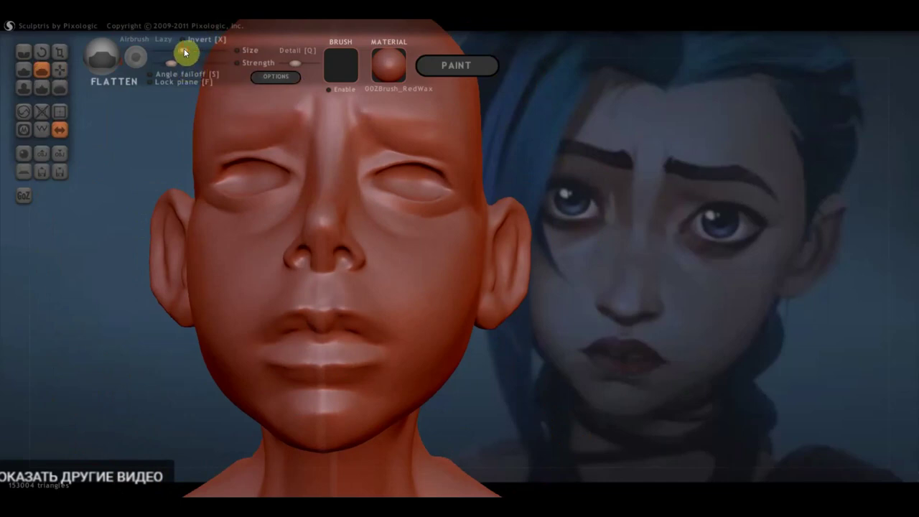
scroll(316, 330, "up", 2)
scroll(323, 317, "up", 3)
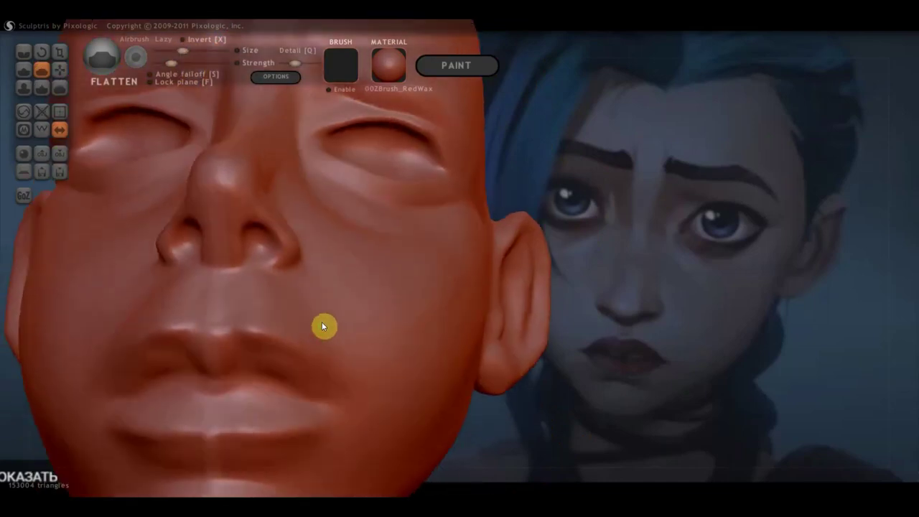
middle_click_drag(329, 341, 429, 269)
right_click_drag(427, 269, 350, 255)
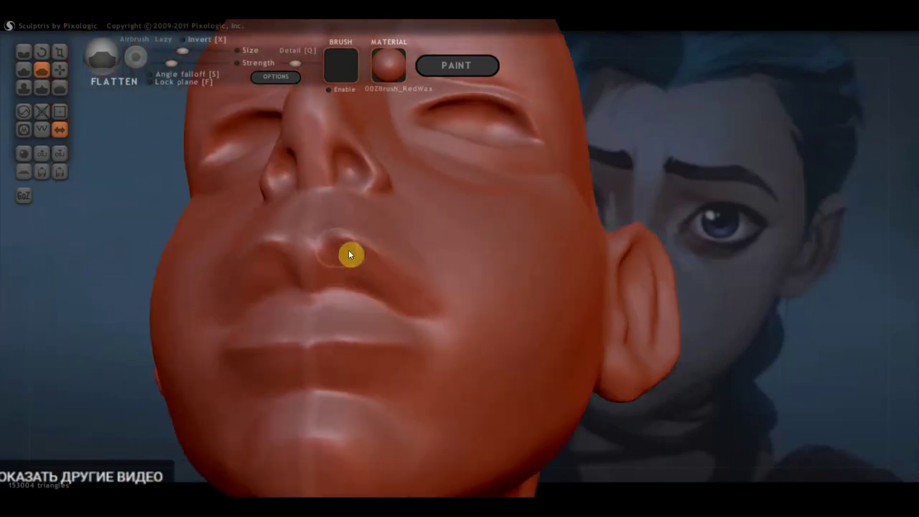
left_click_drag(335, 244, 410, 294)
mouse_move(429, 323)
right_mouse_down()
mouse_move(363, 307)
mouse_move(312, 256)
mouse_move(325, 306)
mouse_move(318, 258)
right_mouse_up()
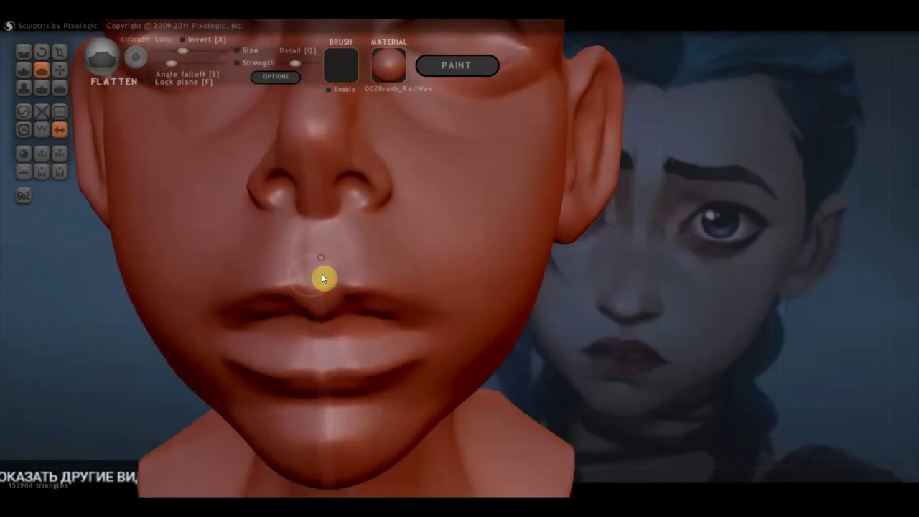
mouse_move(298, 278)
right_mouse_down()
mouse_move(275, 247)
mouse_move(287, 273)
mouse_move(355, 273)
mouse_move(355, 248)
right_mouse_up()
mouse_move(343, 247)
left_mouse_down()
mouse_move(349, 230)
mouse_move(330, 208)
left_mouse_up()
left_click_drag(262, 251, 258, 251)
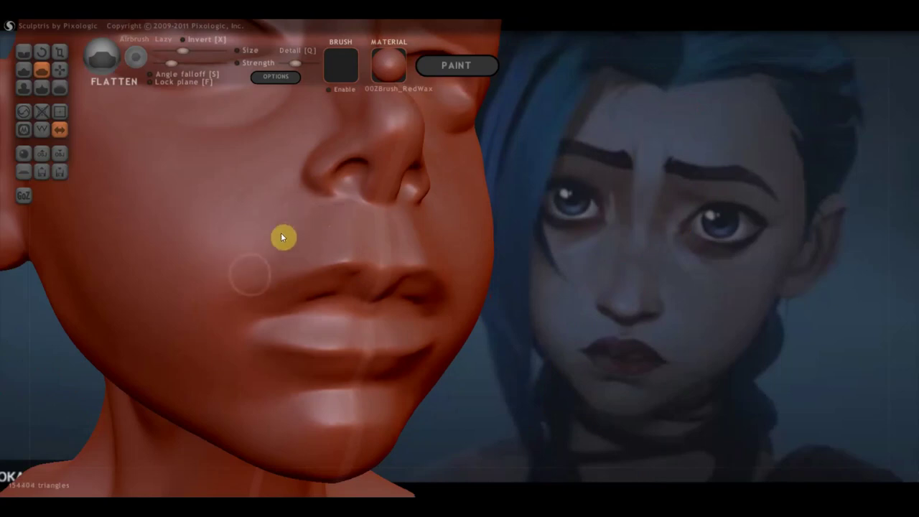
Flatten the skin above the upper lip and beside the mouth corner, checking the lip profile.
mouse_move(252, 260)
right_mouse_down()
mouse_move(237, 280)
mouse_move(285, 261)
mouse_move(374, 277)
mouse_move(409, 269)
right_mouse_up()
left_click_drag(364, 275, 352, 273)
left_click_drag(328, 316, 363, 208)
left_click_drag(355, 259, 392, 298)
mouse_move(392, 297)
right_mouse_down()
mouse_move(402, 286)
mouse_move(433, 289)
right_mouse_up()
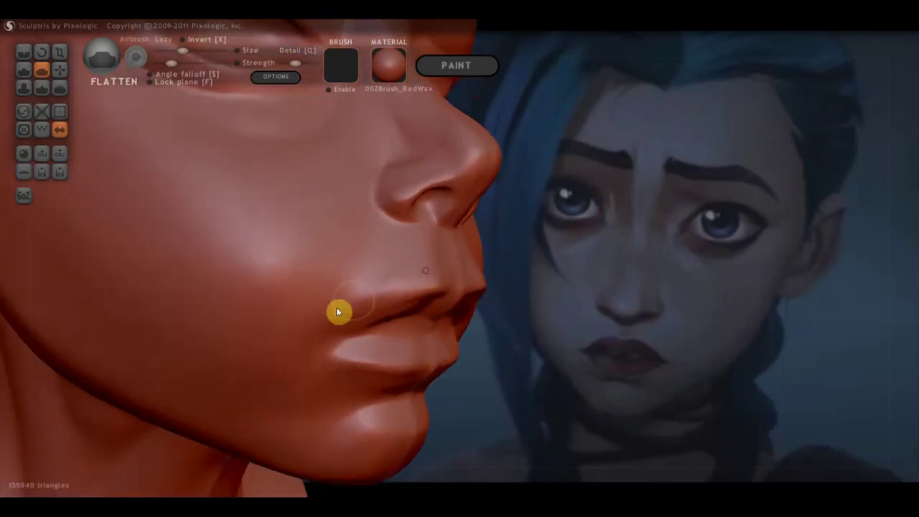
left_click_drag(400, 274, 306, 324)
mouse_move(390, 312)
right_mouse_down()
mouse_move(328, 312)
mouse_move(358, 309)
right_mouse_up()
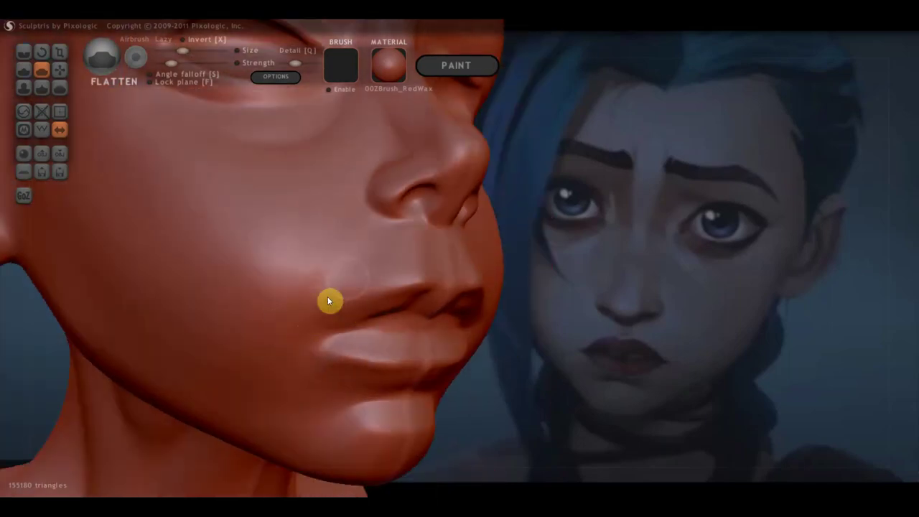
left_click_drag(300, 322, 273, 354)
With the Crease brush, carve a crease down the cheek by the mouth corner and along the line between the lips.
left_click(24, 53)
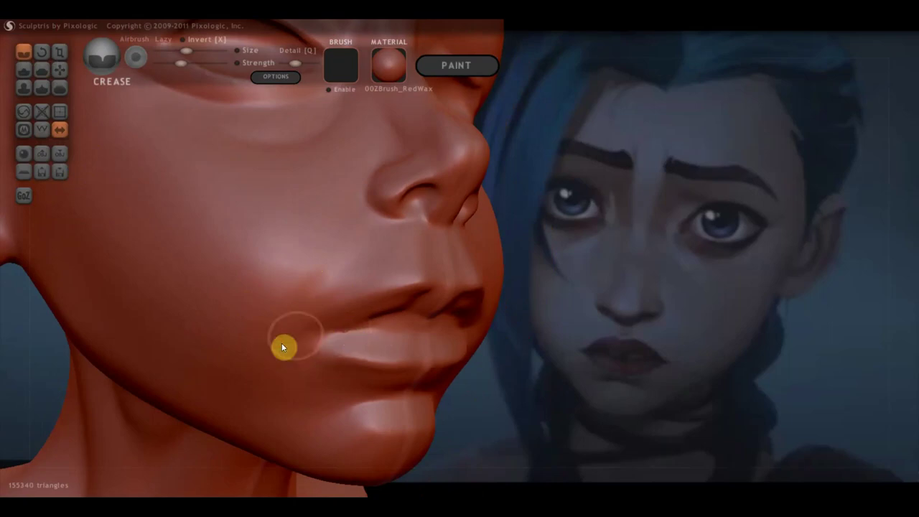
left_click_drag(338, 267, 280, 335)
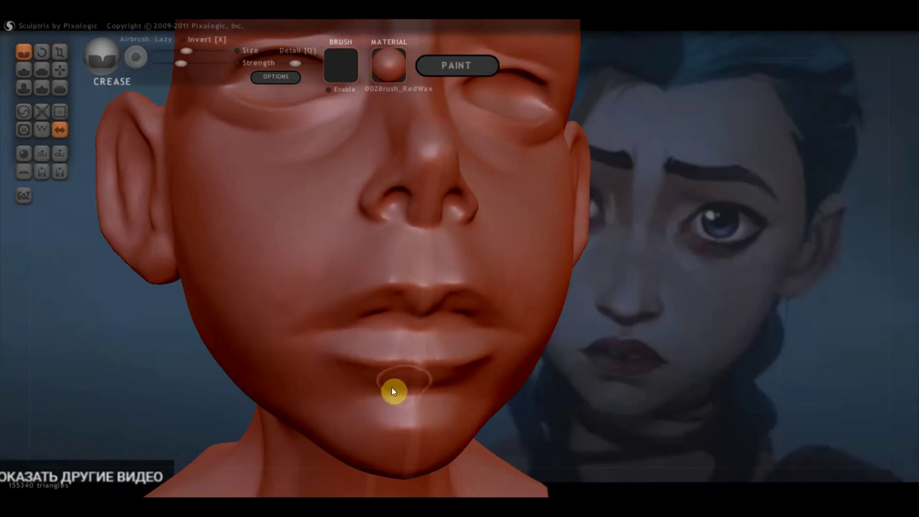
scroll(391, 387, "up", 2)
scroll(324, 331, "up", 2)
right_click_drag(336, 328, 316, 310)
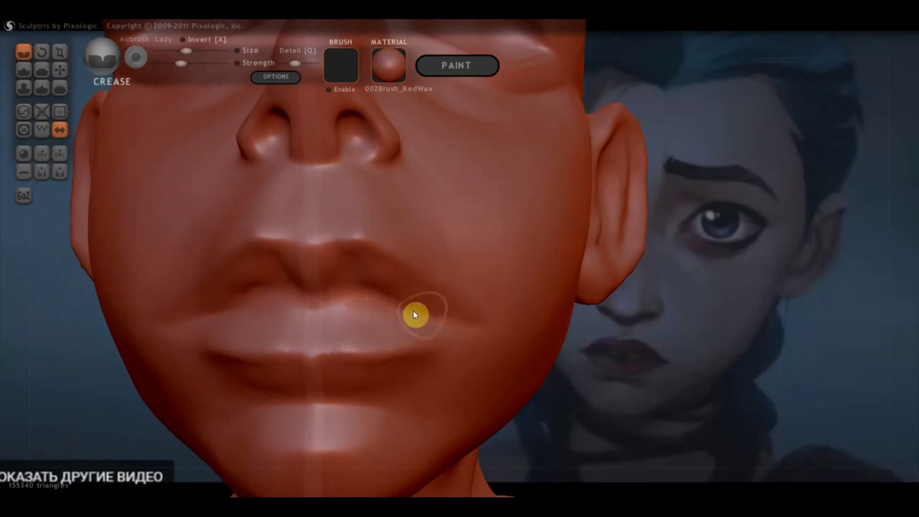
left_click_drag(380, 298, 486, 322)
left_click_drag(287, 307, 334, 297)
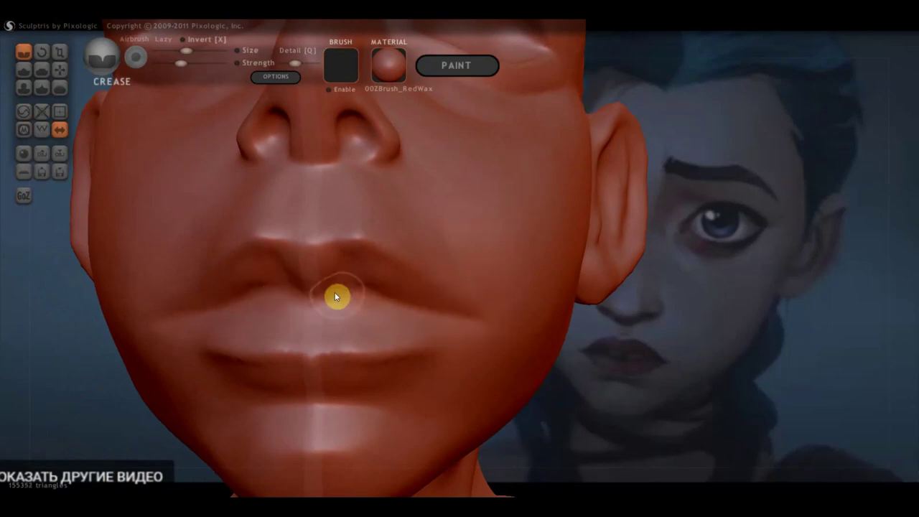
Add small creases at the lips and near the nostril, and deepen the upper-lip line toward the corner.
scroll(337, 292, "down", 2)
scroll(341, 284, "down", 2)
right_click_drag(344, 278, 235, 326)
scroll(357, 287, "up", 2)
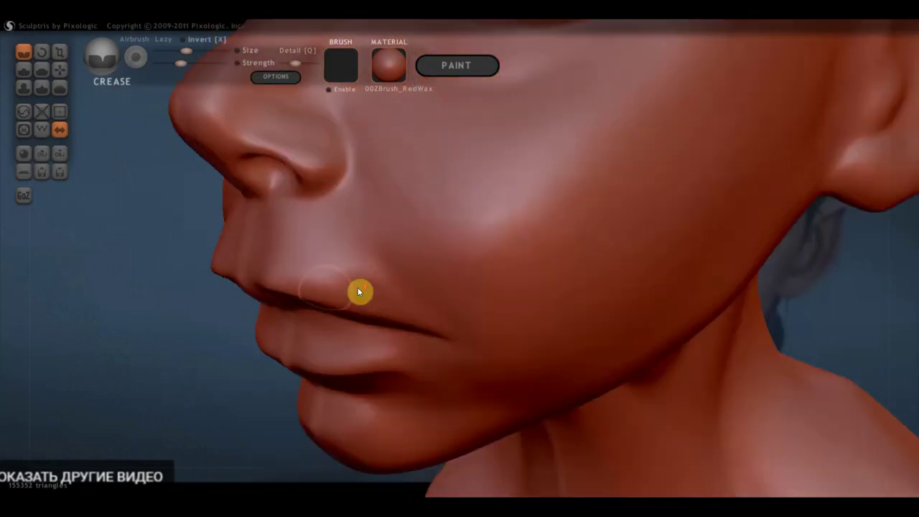
mouse_move(298, 289)
right_mouse_down()
mouse_move(359, 304)
mouse_move(382, 280)
mouse_move(323, 228)
right_mouse_up()
mouse_move(322, 228)
left_mouse_down()
mouse_move(303, 242)
mouse_move(303, 275)
left_mouse_up()
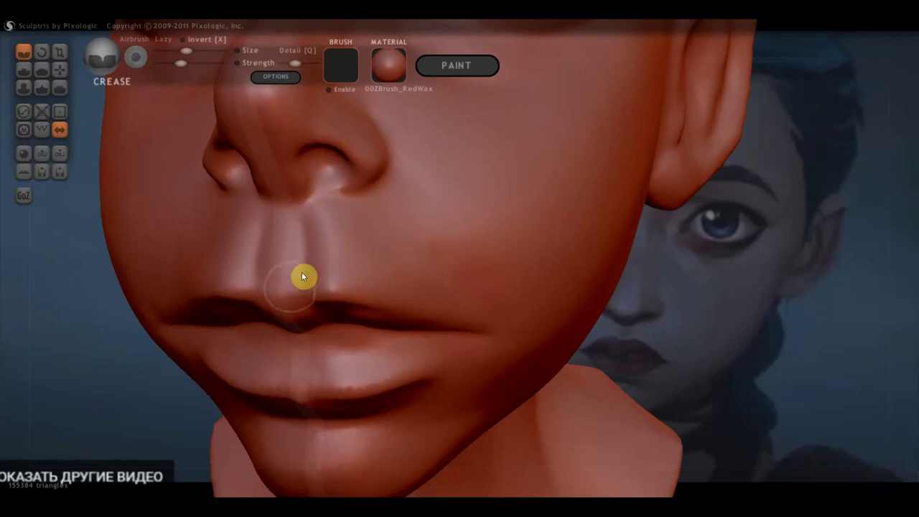
right_click_drag(314, 273, 314, 260)
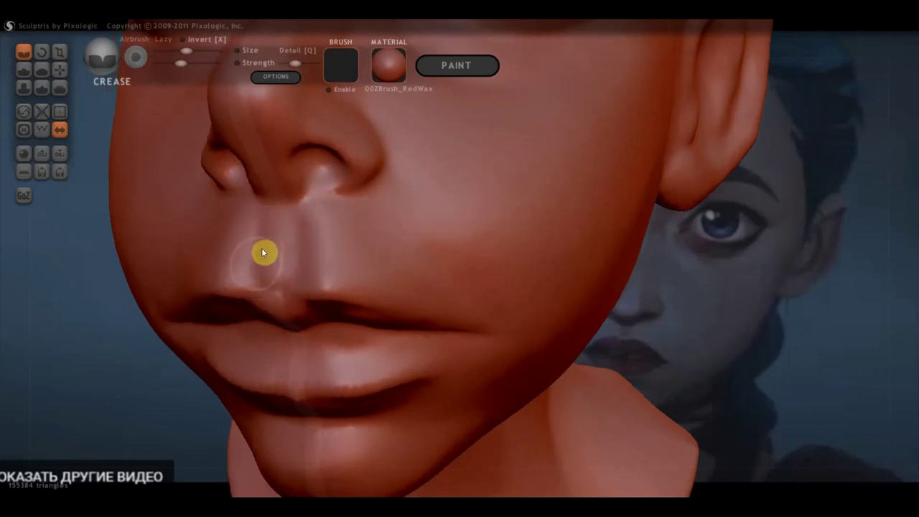
right_click_drag(338, 232, 290, 207)
left_click_drag(291, 206, 297, 190)
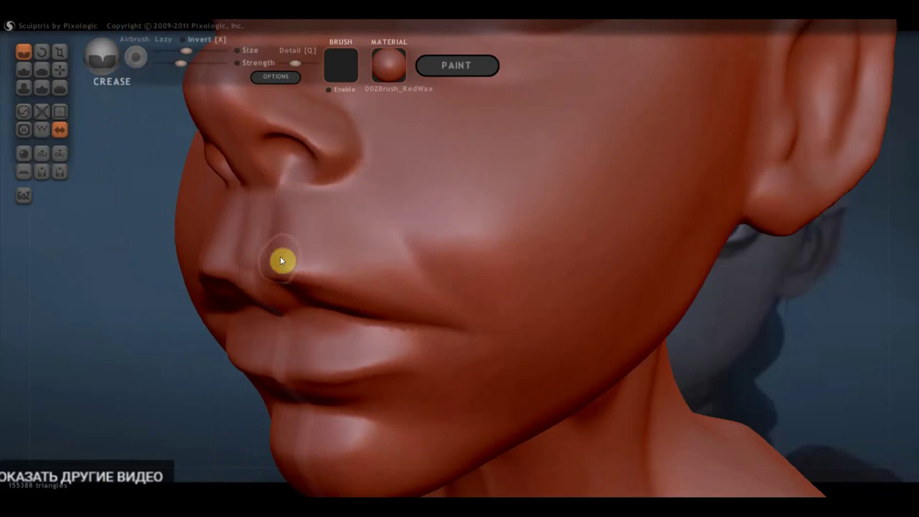
mouse_move(286, 273)
left_mouse_down()
mouse_move(340, 270)
mouse_move(479, 326)
left_mouse_up()
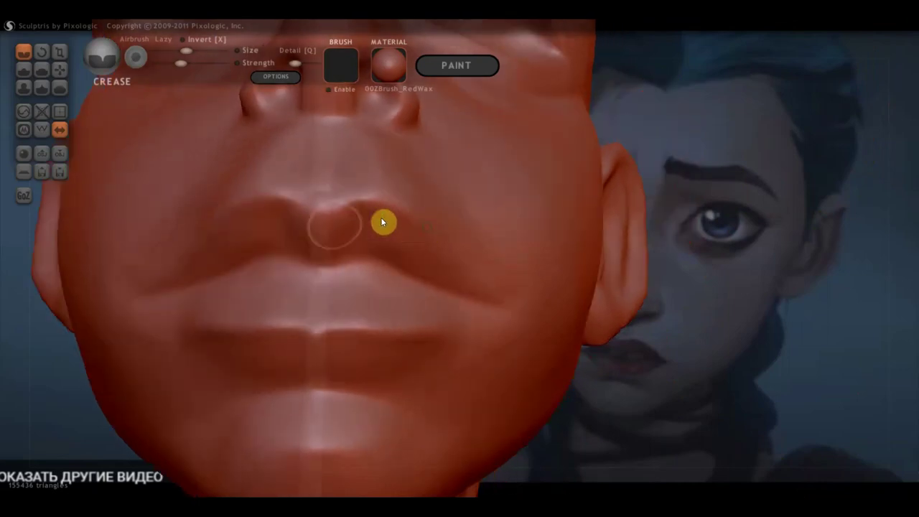
left_click(62, 70)
scroll(227, 210, "up", 2)
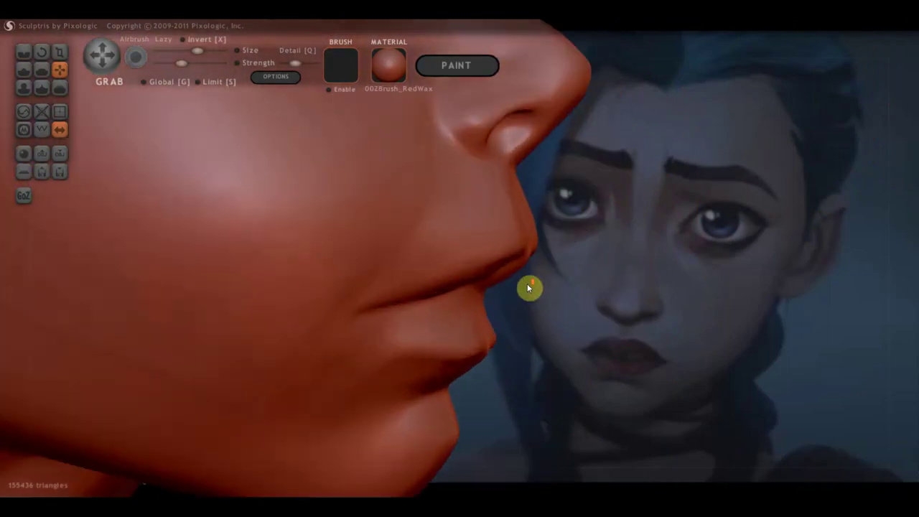
scroll(527, 283, "up", 2)
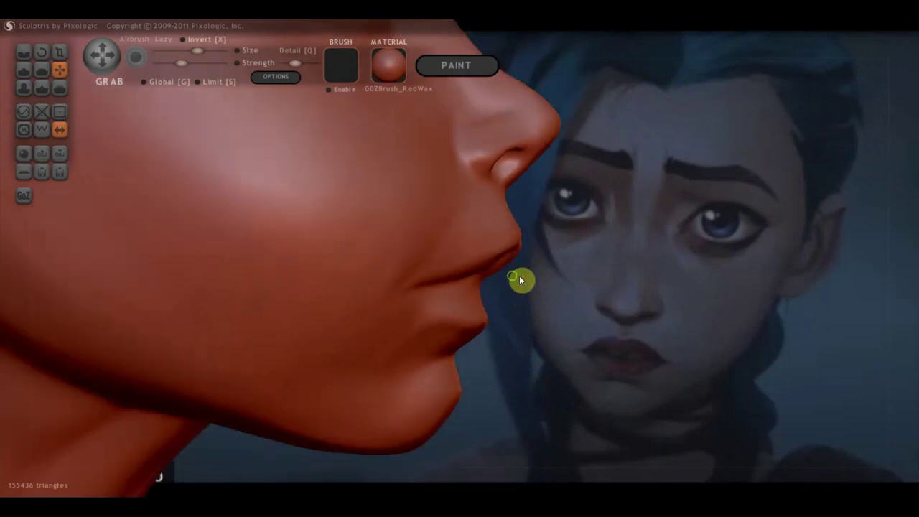
left_click_drag(519, 276, 323, 281)
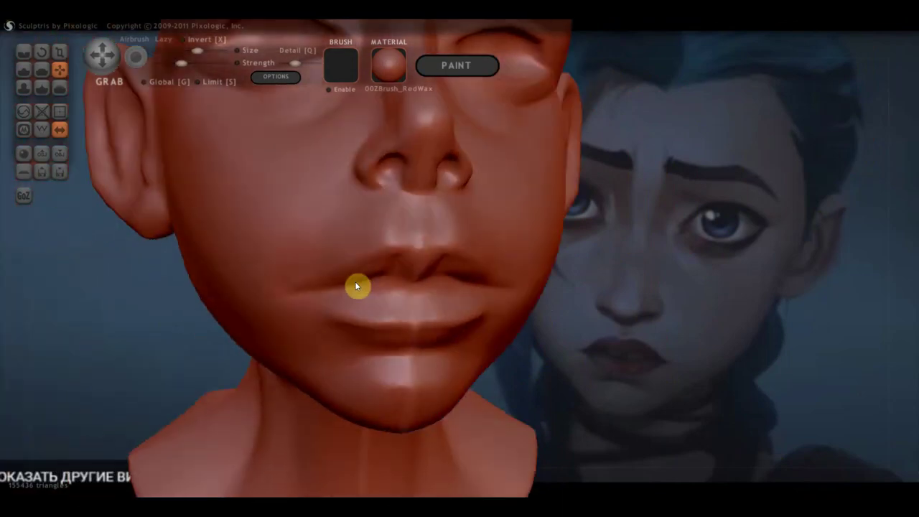
scroll(388, 253, "up", 2)
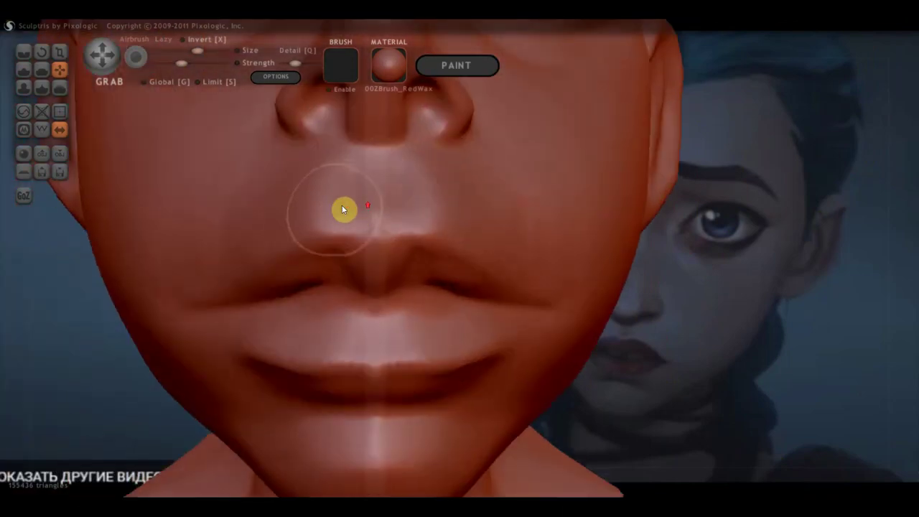
left_click(23, 52)
Crease two strokes down the philtrum into the upper lip, mark the lip, then return to a front view.
left_click_drag(356, 159, 351, 227)
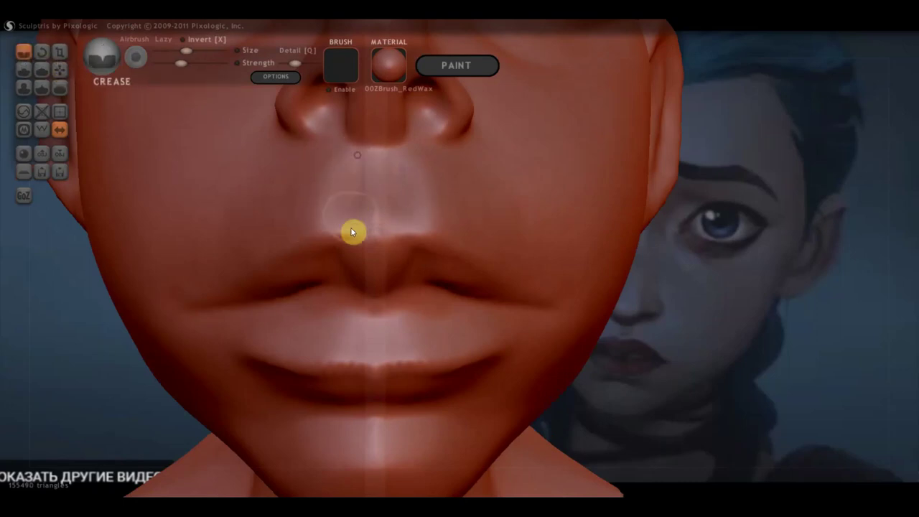
left_click_drag(366, 160, 361, 232)
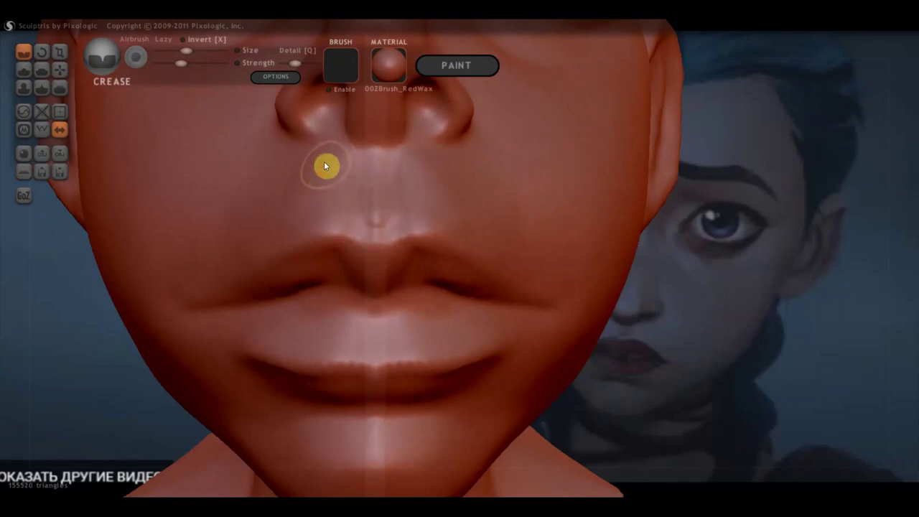
left_click(357, 228)
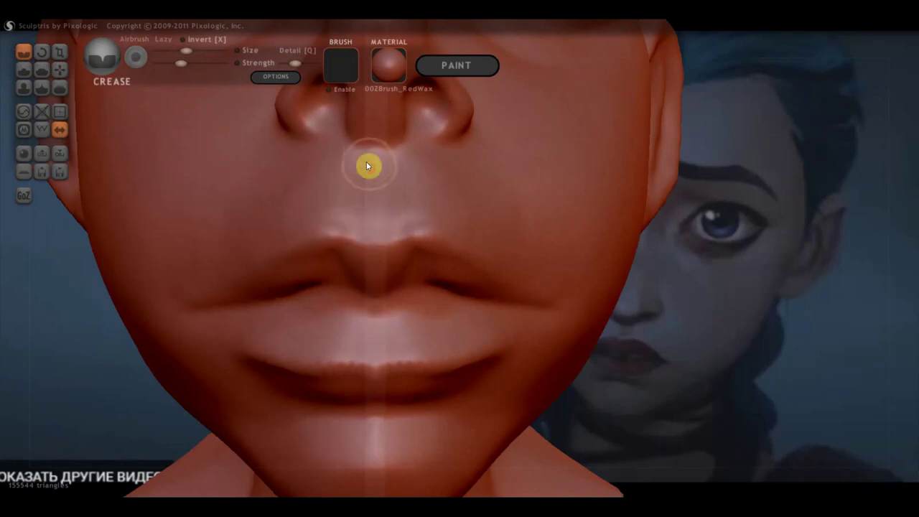
scroll(424, 215, "down", 3)
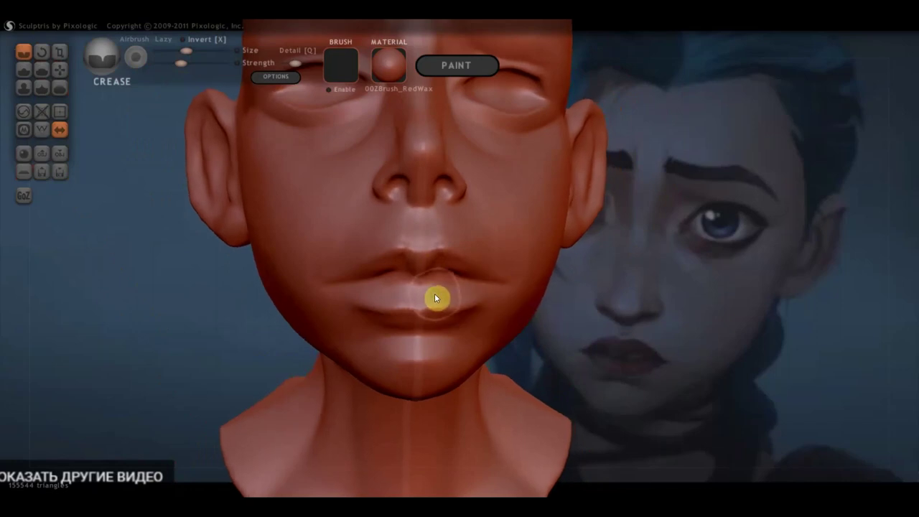
scroll(477, 309, "down", 2)
mouse_move(477, 309)
left_mouse_down("shift")
mouse_move(483, 324)
mouse_move(514, 332)
left_mouse_up("shift")
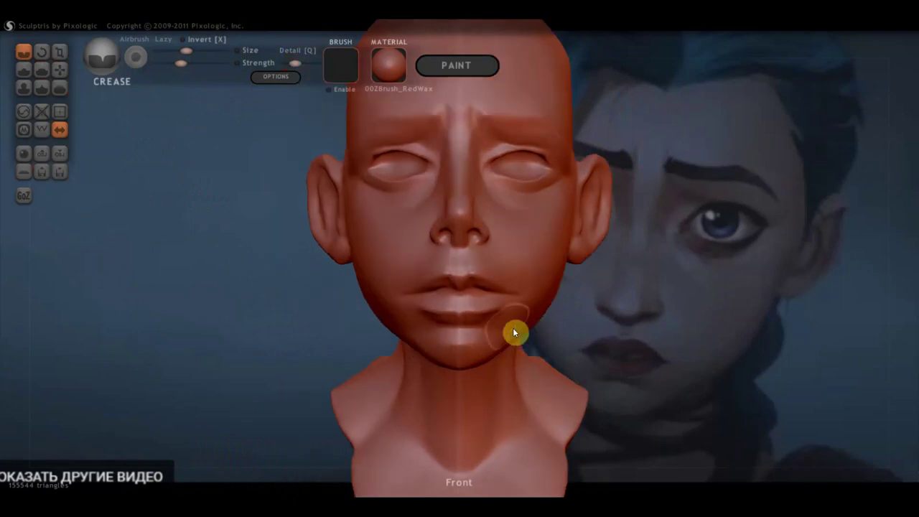
scroll(568, 308, "up", 2)
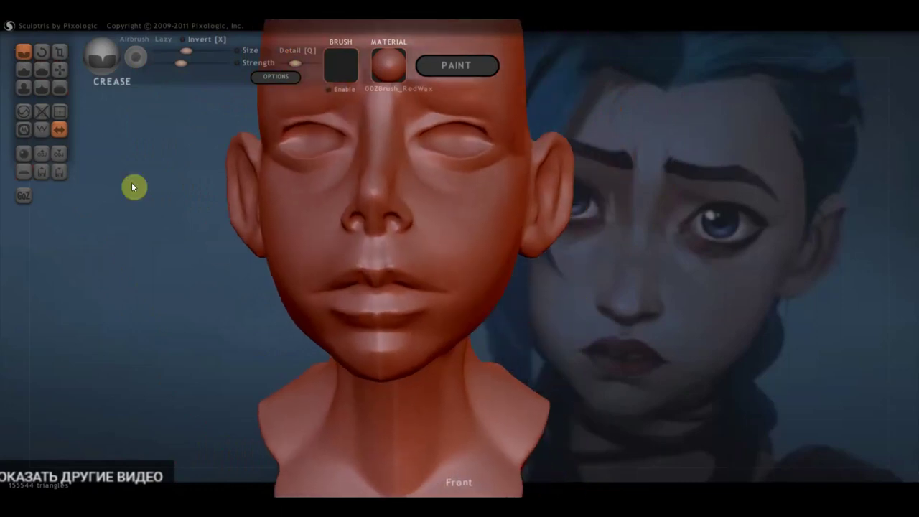
With the Grab brush, pull the mouth corner upward from below and shorten its crease, checking from the front.
left_click(61, 70)
scroll(449, 310, "up", 2)
mouse_move(437, 313)
right_mouse_down()
mouse_move(452, 273)
mouse_move(460, 326)
mouse_move(459, 318)
right_mouse_up()
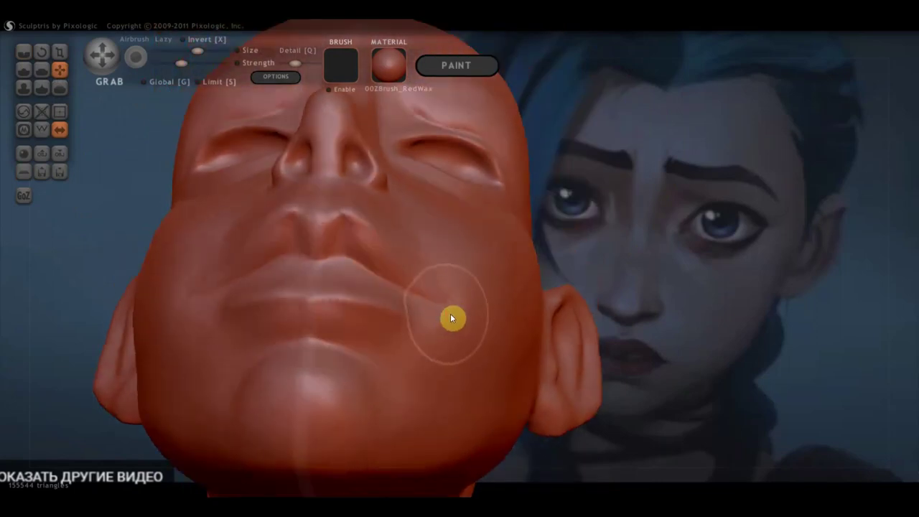
mouse_move(441, 314)
left_mouse_down()
mouse_move(415, 306)
mouse_move(453, 300)
mouse_move(441, 301)
left_mouse_up()
mouse_move(442, 300)
right_mouse_down()
mouse_move(458, 383)
mouse_move(490, 404)
mouse_move(211, 349)
mouse_move(239, 368)
right_mouse_up()
mouse_move(238, 367)
left_mouse_down()
mouse_move(247, 369)
mouse_move(220, 372)
mouse_move(219, 356)
left_mouse_up()
mouse_move(272, 407)
right_mouse_down()
mouse_move(183, 359)
mouse_move(344, 333)
mouse_move(566, 323)
right_mouse_up()
mouse_move(455, 328)
right_mouse_down()
mouse_move(509, 335)
mouse_move(479, 342)
right_mouse_up()
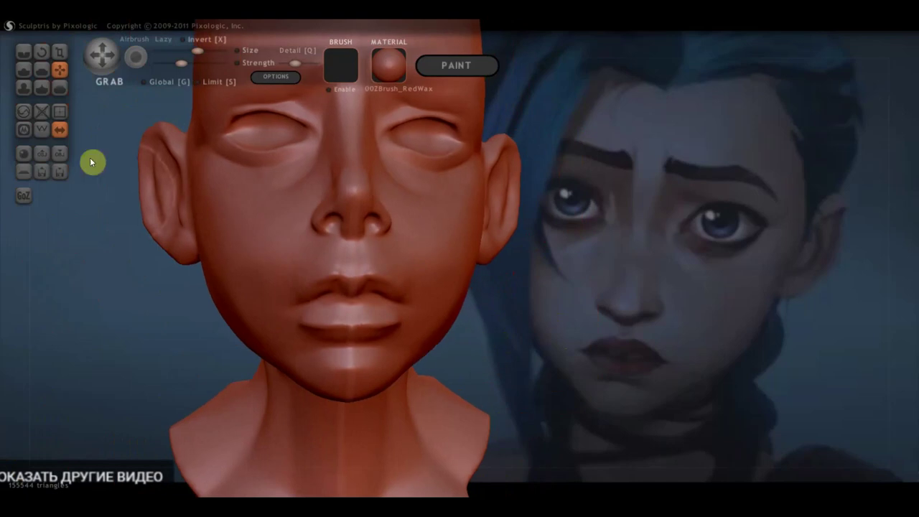
With the Flatten brush, smooth the lower lip and the lip corner surface.
left_click(41, 68)
scroll(265, 308, "up", 5)
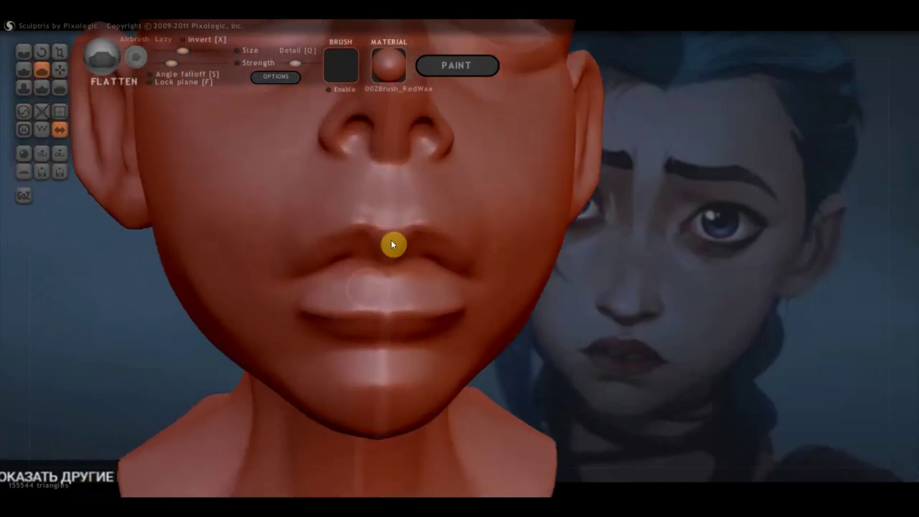
right_click_drag(400, 324, 339, 339)
mouse_move(313, 327)
left_mouse_down()
mouse_move(372, 325)
mouse_move(354, 313)
left_mouse_up()
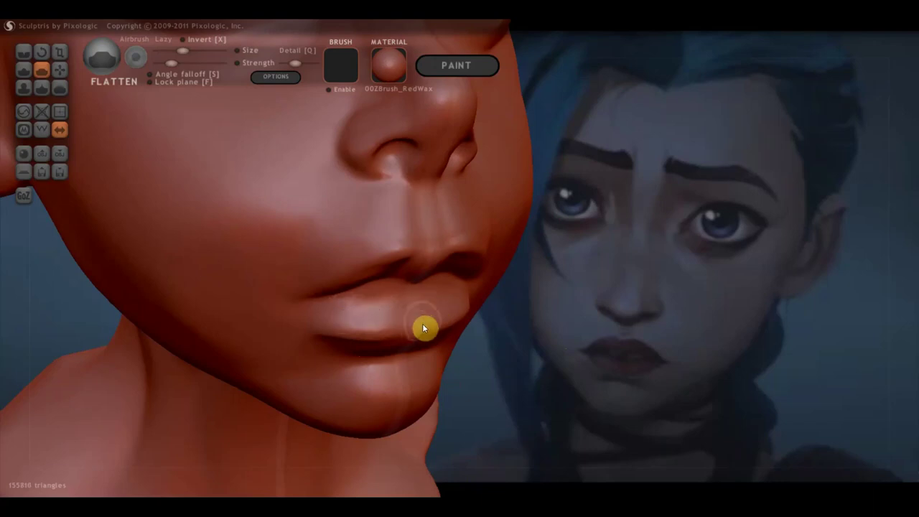
right_click_drag(422, 324, 402, 307)
left_click_drag(301, 297, 297, 303)
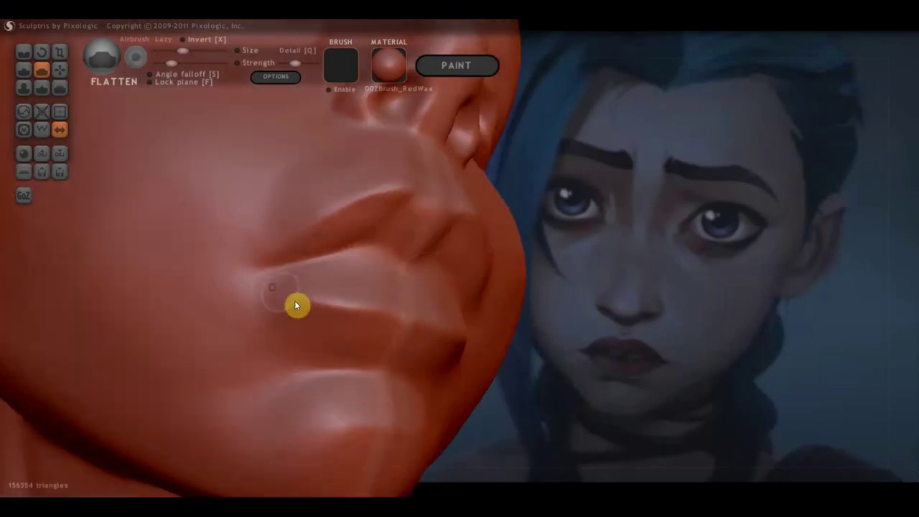
left_click_drag(334, 328, 357, 330)
mouse_move(288, 294)
left_mouse_down()
mouse_move(266, 271)
mouse_move(267, 302)
mouse_move(260, 291)
left_mouse_up()
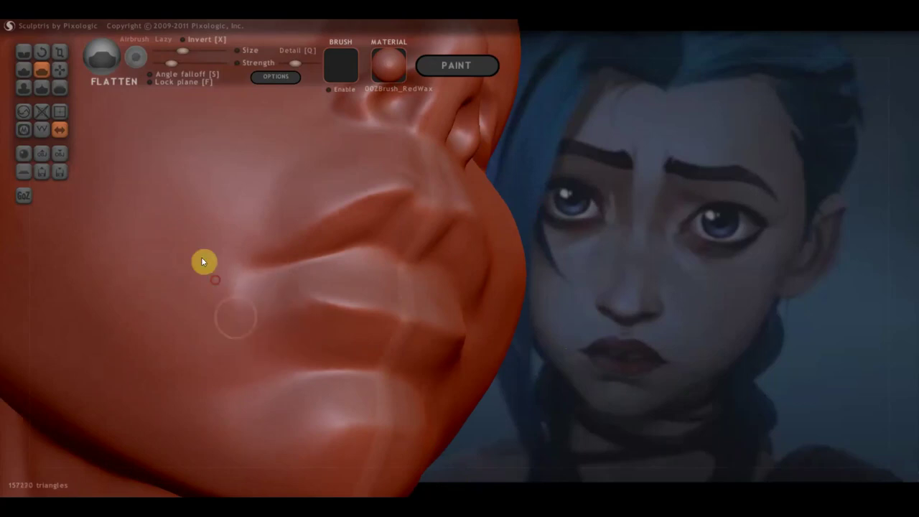
With the Crease brush, deepen the mouth-corner crease downward and sharpen the upper-lip line.
left_click(24, 52)
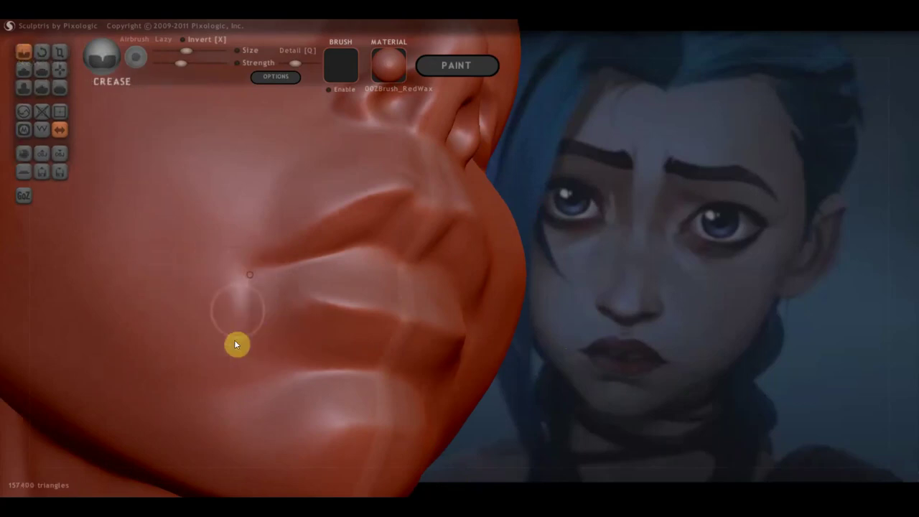
left_click_drag(272, 272, 234, 273)
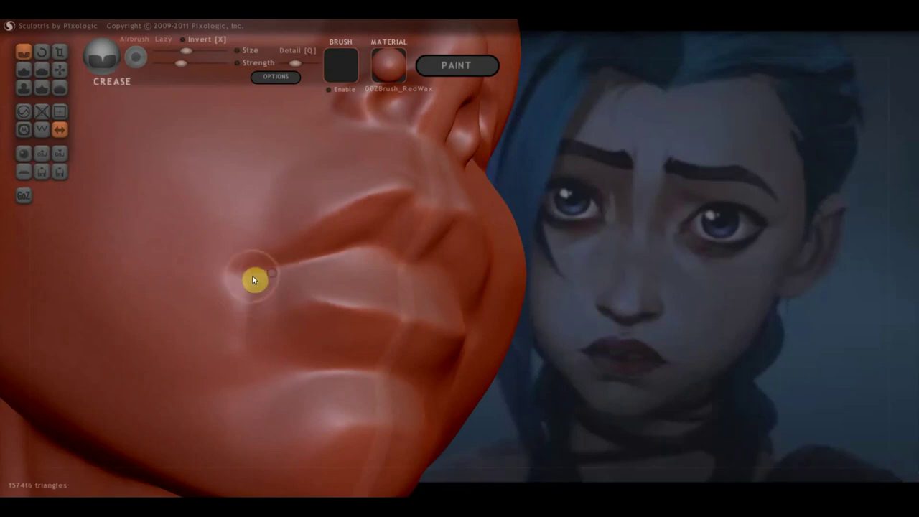
mouse_move(260, 277)
left_mouse_down()
mouse_move(234, 359)
mouse_move(257, 314)
left_mouse_up()
left_click_drag(349, 382, 260, 394)
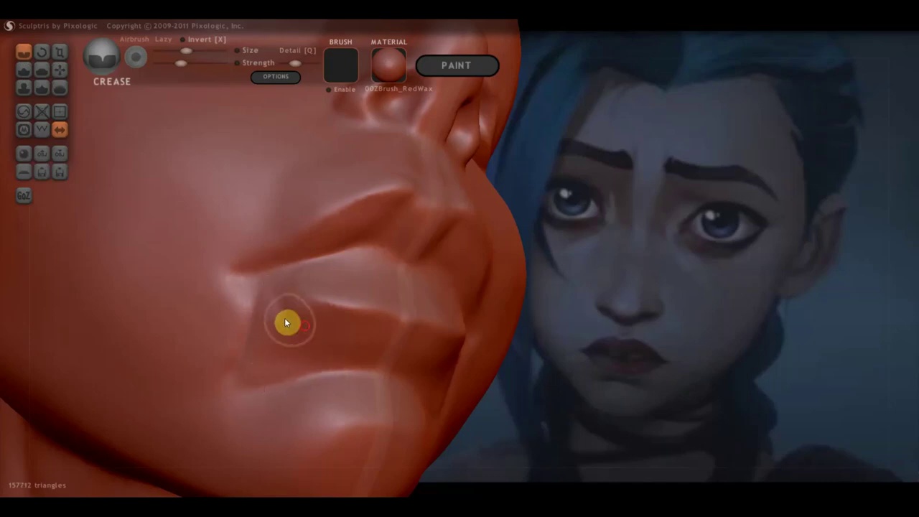
left_click_drag(388, 352, 396, 364)
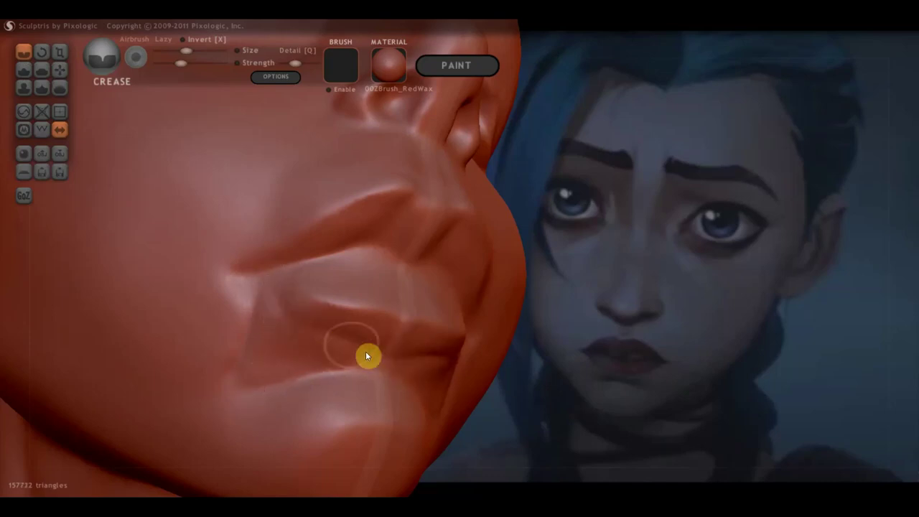
left_click_drag(268, 290, 309, 328)
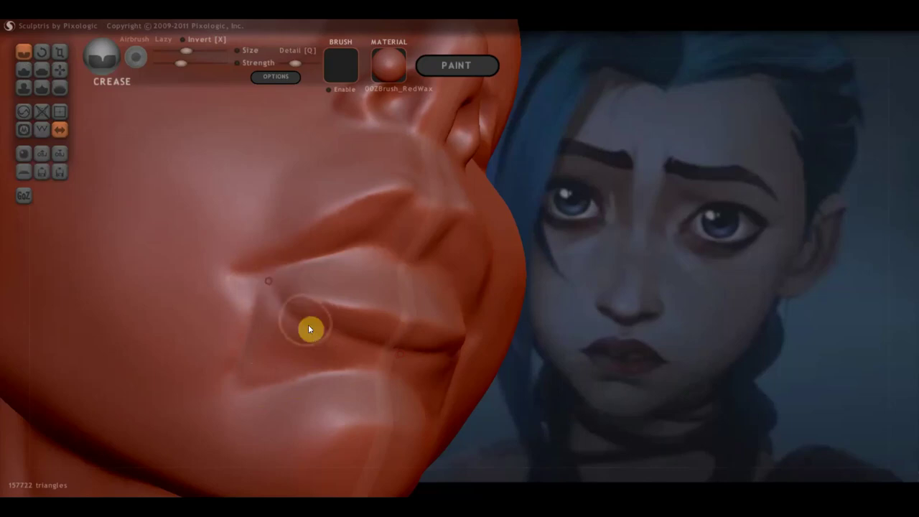
Orbit to a frontal view and crease the edge along the lower lip.
mouse_move(330, 339)
right_mouse_down()
mouse_move(248, 379)
mouse_move(228, 404)
mouse_move(272, 365)
right_mouse_up()
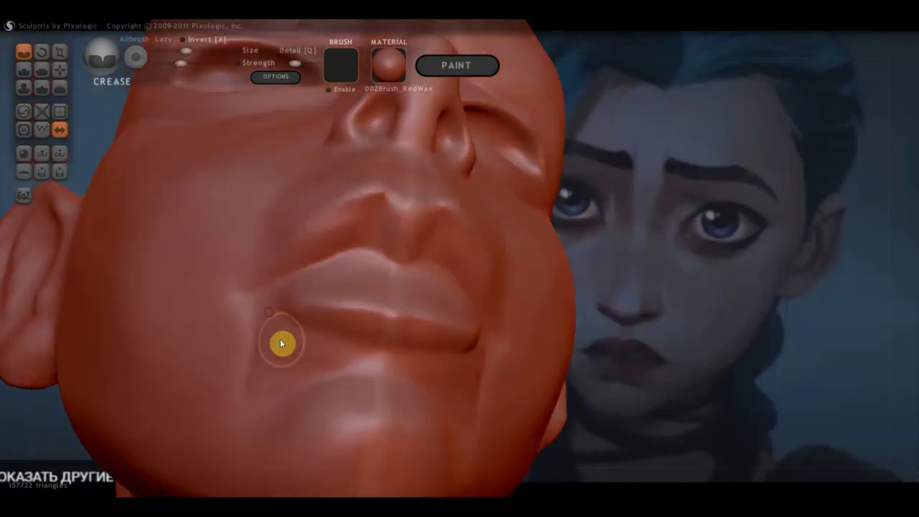
scroll(318, 416, "down", 3)
mouse_move(318, 416)
right_mouse_down()
mouse_move(400, 437)
mouse_move(386, 464)
mouse_move(509, 405)
right_mouse_up()
mouse_move(438, 395)
right_mouse_down()
mouse_move(455, 436)
mouse_move(550, 433)
mouse_move(523, 426)
mouse_move(486, 442)
mouse_move(446, 369)
mouse_move(378, 354)
right_mouse_up()
scroll(431, 363, "up", 3)
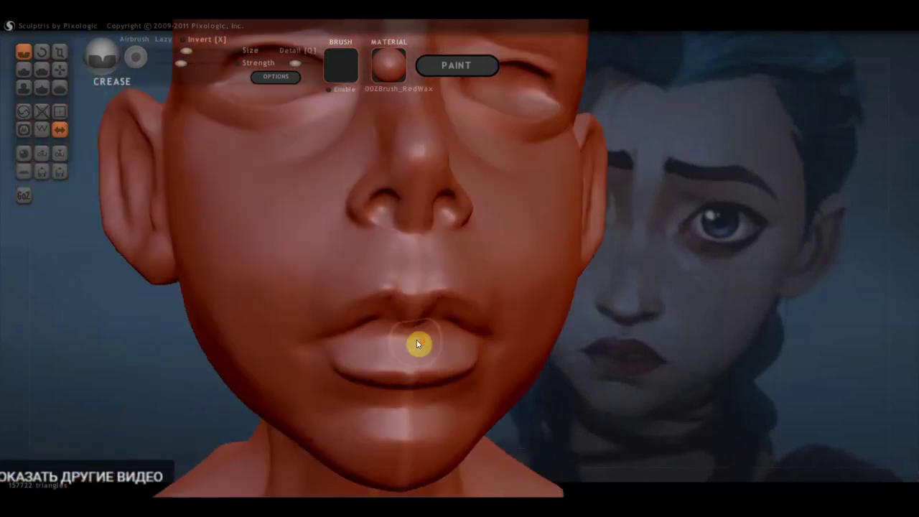
scroll(419, 343, "up", 2)
mouse_move(479, 397)
left_mouse_down()
mouse_move(266, 404)
mouse_move(336, 424)
mouse_move(403, 421)
mouse_move(269, 405)
mouse_move(307, 382)
left_mouse_up()
With the Draw brush and Clay turned off, build up volume across the lower lip.
left_click(18, 75)
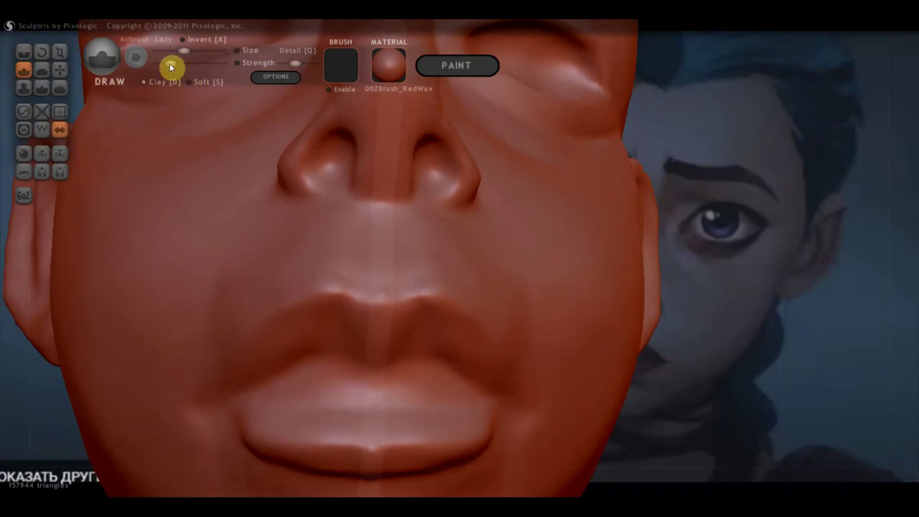
left_click(142, 82)
mouse_move(361, 388)
left_mouse_down()
mouse_move(277, 388)
mouse_move(323, 381)
mouse_move(379, 394)
left_mouse_up()
left_click_drag(324, 393, 350, 395)
mouse_move(350, 395)
right_mouse_down()
mouse_move(350, 474)
mouse_move(373, 395)
right_mouse_up()
mouse_move(373, 395)
left_mouse_down()
mouse_move(297, 384)
mouse_move(357, 383)
left_mouse_up()
right_click_drag(369, 382, 349, 328)
Review the fuller lower lip from the front and from below the chin.
mouse_move(423, 405)
left_mouse_down()
mouse_move(306, 389)
mouse_move(337, 381)
mouse_move(289, 390)
mouse_move(305, 387)
left_mouse_up()
scroll(305, 388, "down", 3)
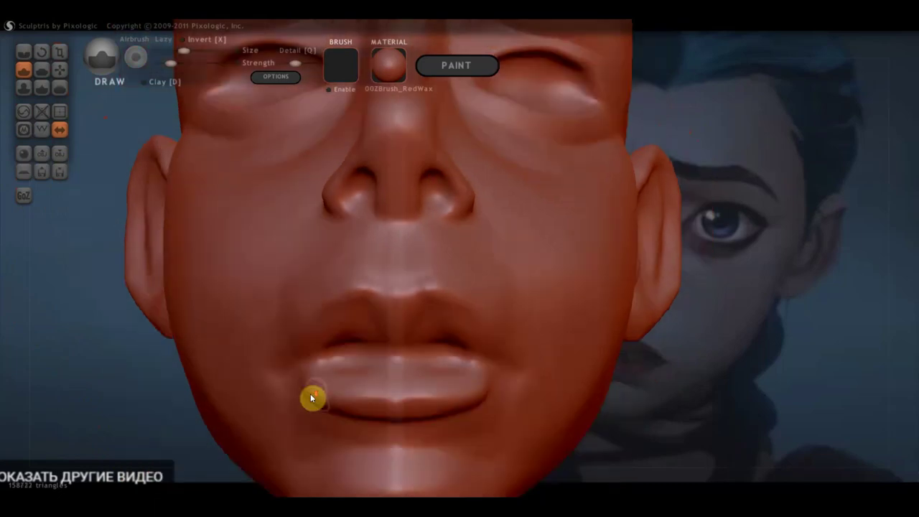
scroll(310, 394, "down", 3)
mouse_move(310, 394)
right_mouse_down()
mouse_move(395, 384)
mouse_move(382, 376)
right_mouse_up()
mouse_move(635, 388)
right_mouse_down()
mouse_move(488, 375)
mouse_move(495, 412)
right_mouse_up()
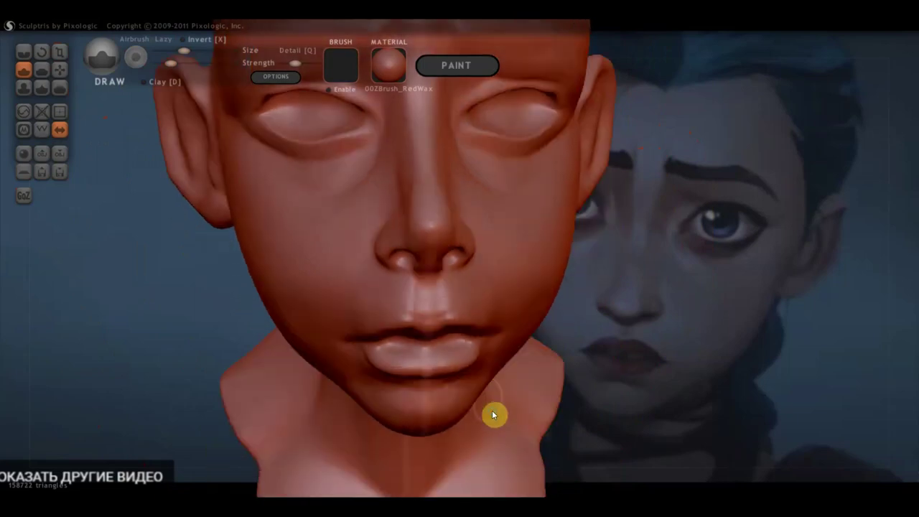
left_click(61, 69)
scroll(353, 303, "up", 5)
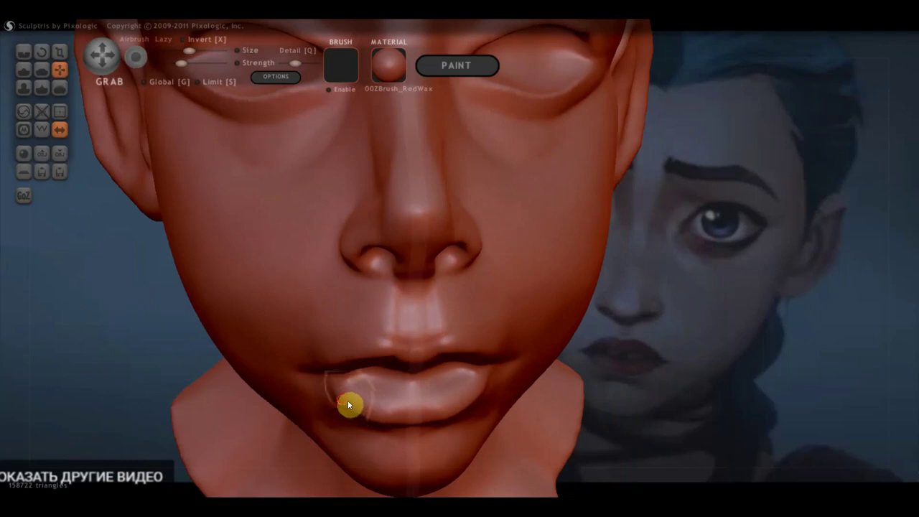
mouse_move(357, 409)
right_mouse_down()
mouse_move(350, 340)
mouse_move(400, 407)
mouse_move(400, 390)
mouse_move(435, 392)
mouse_move(400, 404)
mouse_move(407, 396)
mouse_move(366, 338)
right_mouse_up()
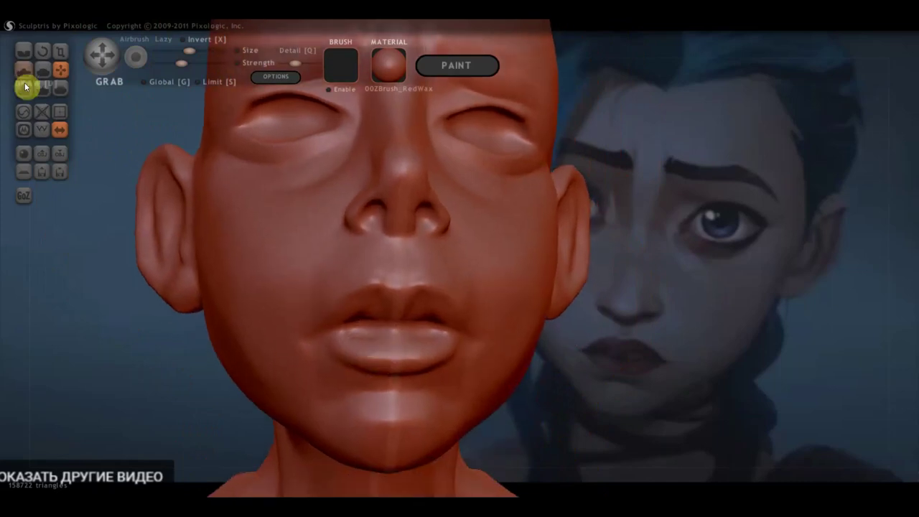
Orbit around the head to inspect the lips from the side and front.
left_click(24, 52)
scroll(303, 271, "up", 4)
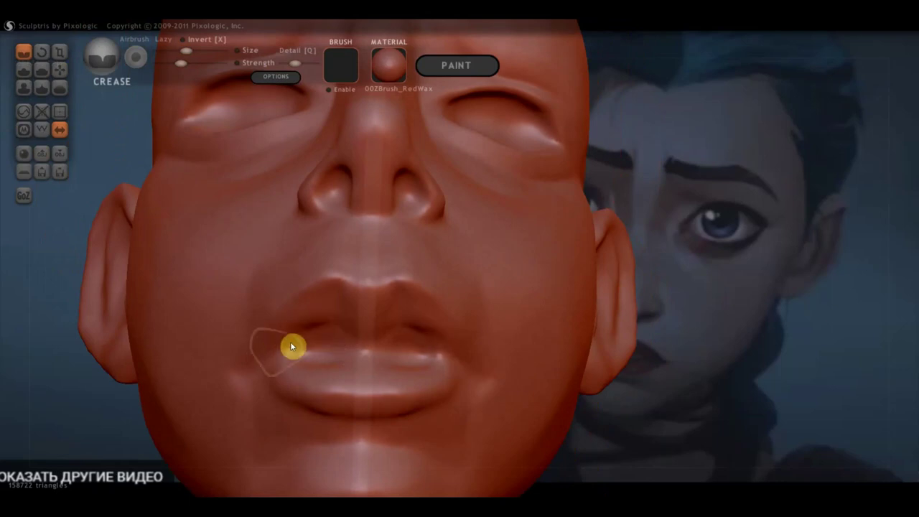
right_click_drag(298, 341, 321, 341)
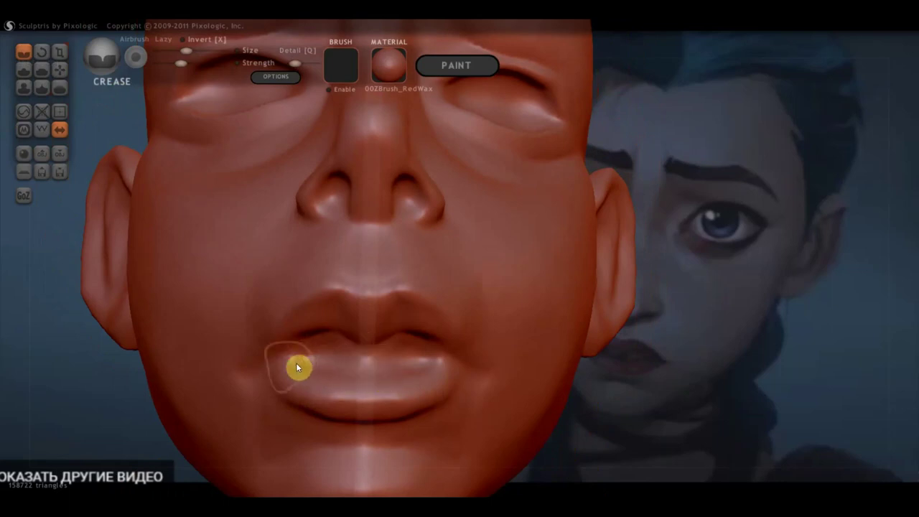
mouse_move(290, 366)
right_mouse_down()
mouse_move(306, 385)
mouse_move(321, 365)
mouse_move(330, 381)
right_mouse_up()
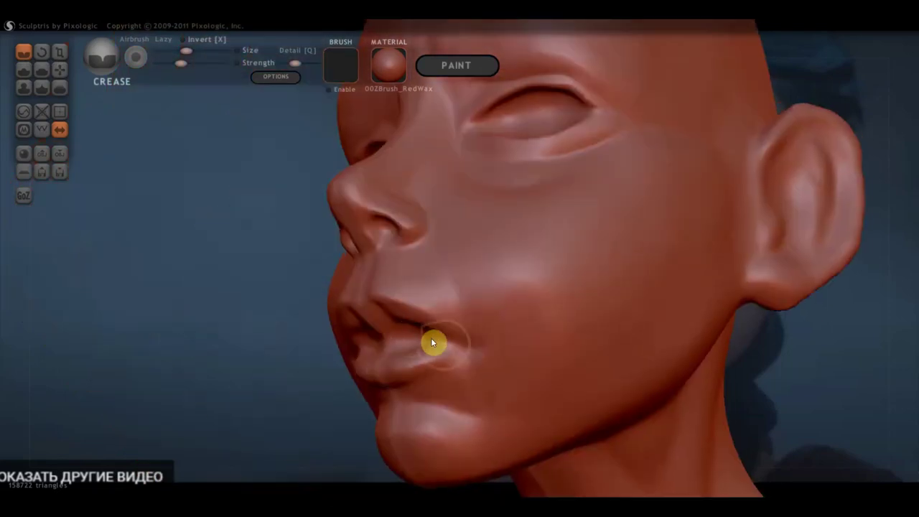
mouse_move(446, 348)
right_mouse_down()
mouse_move(379, 381)
mouse_move(462, 364)
mouse_move(512, 368)
mouse_move(529, 354)
mouse_move(423, 322)
right_mouse_up()
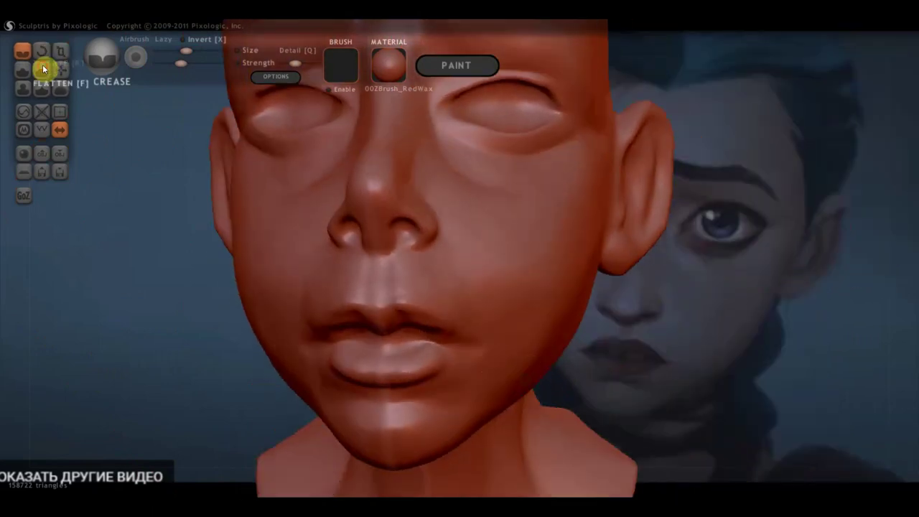
With the Flatten brush, smooth the philtrum between the nose and upper lip.
left_click(43, 69)
scroll(388, 244, "up", 2)
left_click_drag(371, 272, 374, 305)
mouse_move(423, 326)
left_mouse_down()
mouse_move(378, 286)
mouse_move(390, 322)
mouse_move(388, 275)
left_mouse_up()
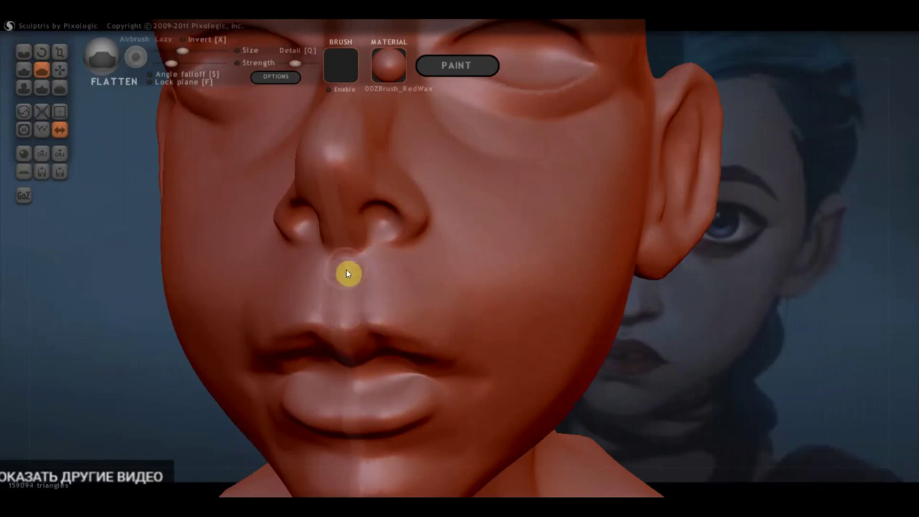
right_click_drag(346, 269, 461, 284)
mouse_move(382, 265)
left_mouse_down()
mouse_move(394, 307)
mouse_move(445, 355)
left_mouse_up()
mouse_move(445, 341)
right_mouse_down()
mouse_move(414, 336)
mouse_move(393, 273)
right_mouse_up()
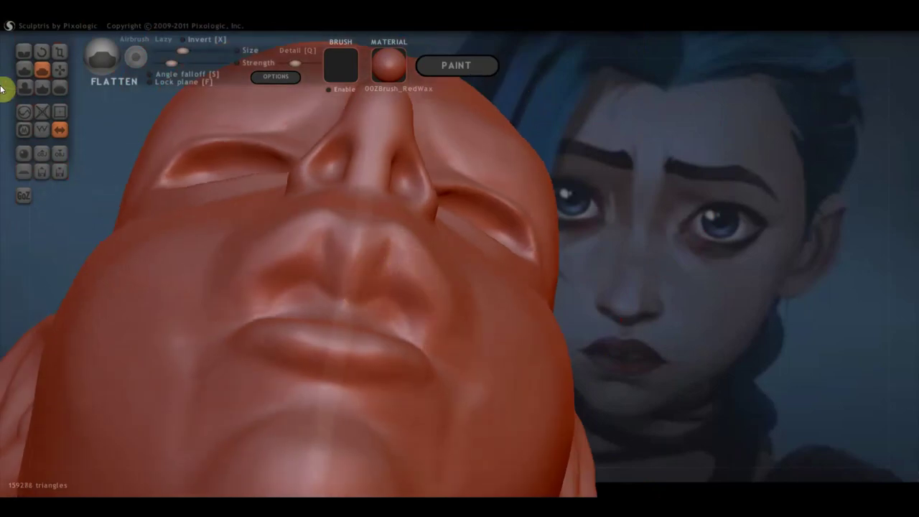
Orbit from the chin to frontal and top-down views of the head.
left_click(24, 52)
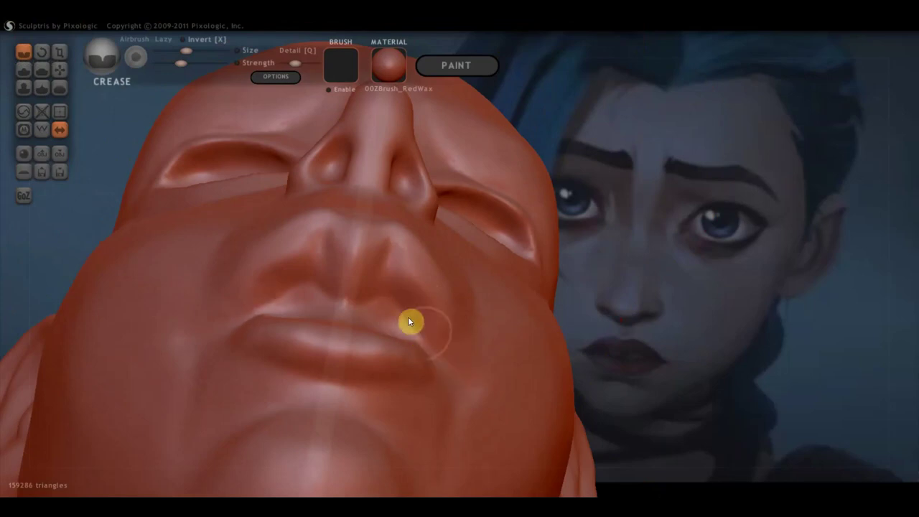
right_click_drag(437, 356, 438, 427)
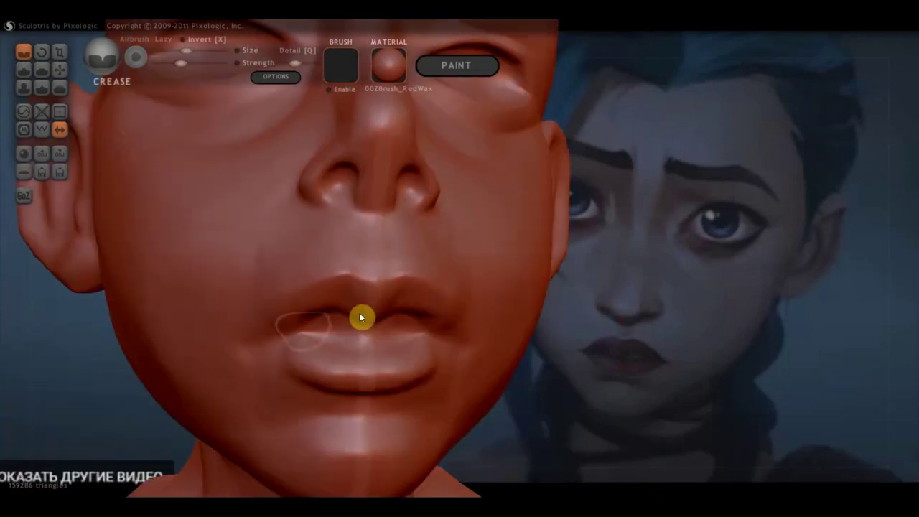
right_click_drag(435, 345, 602, 307)
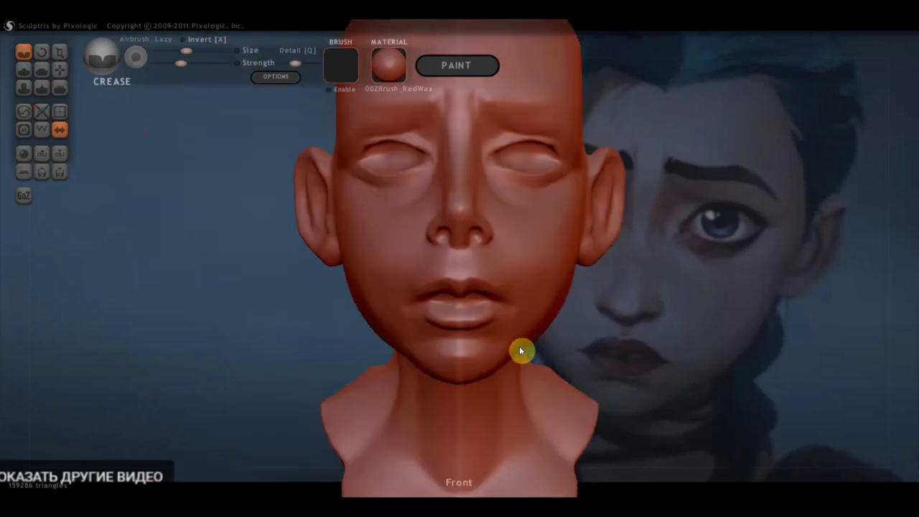
scroll(601, 302, "up", 3)
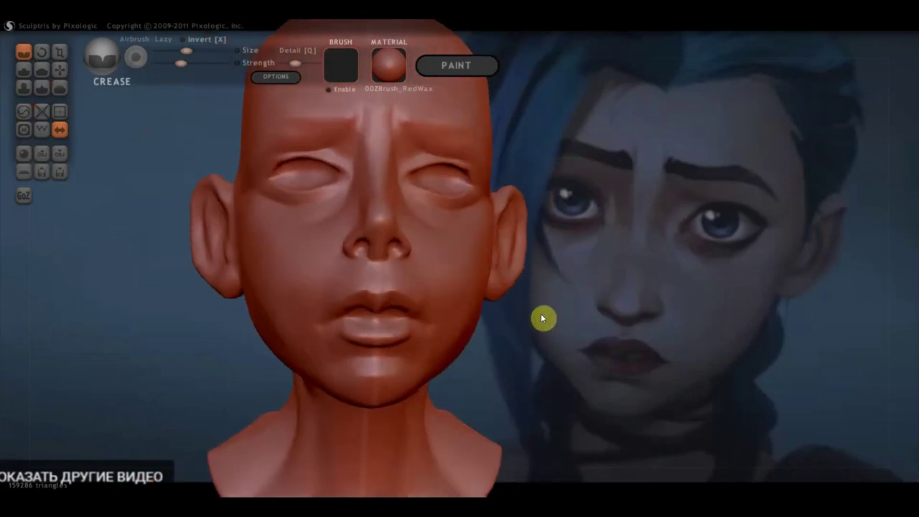
mouse_move(462, 313)
right_mouse_down()
mouse_move(496, 376)
mouse_move(463, 400)
mouse_move(418, 371)
right_mouse_up()
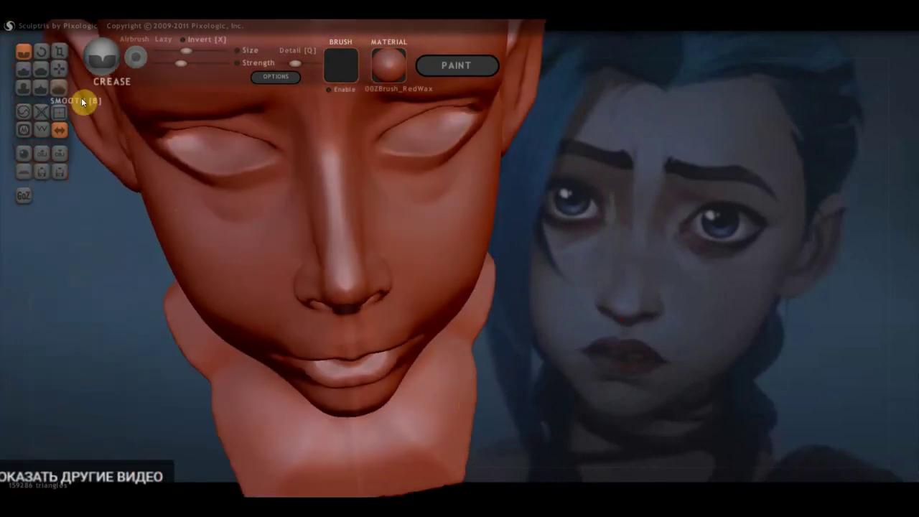
With the Grab brush, reshape the lower lip's underside from a chin-up view.
left_click(59, 69)
mouse_move(59, 67)
right_mouse_down()
mouse_move(211, 213)
mouse_move(297, 326)
right_mouse_up()
scroll(335, 377, "up", 3)
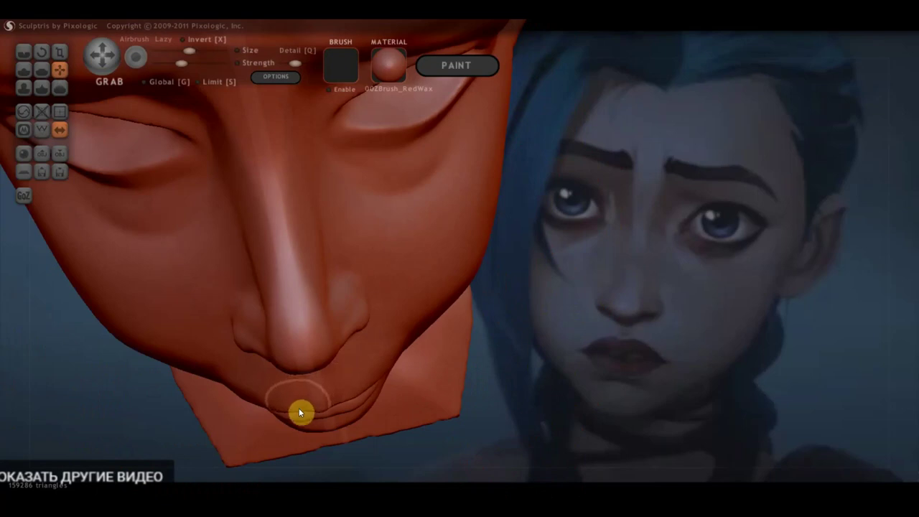
mouse_move(317, 416)
right_mouse_down()
mouse_move(335, 409)
mouse_move(379, 322)
mouse_move(328, 378)
right_mouse_up()
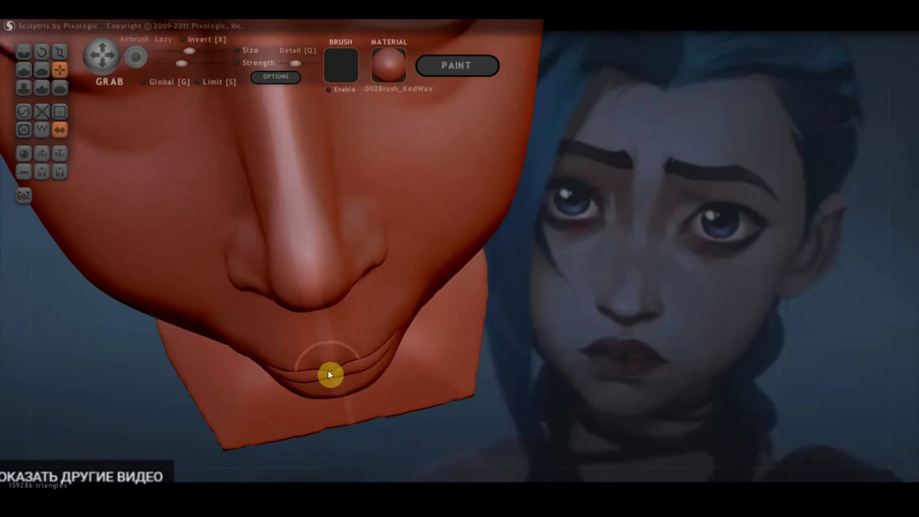
left_click_drag(328, 375, 329, 367)
left_click_drag(299, 369, 299, 376)
mouse_move(298, 377)
right_mouse_down()
mouse_move(314, 302)
mouse_move(323, 361)
mouse_move(278, 375)
mouse_move(263, 273)
mouse_move(255, 295)
mouse_move(376, 334)
mouse_move(381, 371)
mouse_move(412, 424)
mouse_move(450, 427)
mouse_move(439, 402)
mouse_move(410, 380)
right_mouse_up()
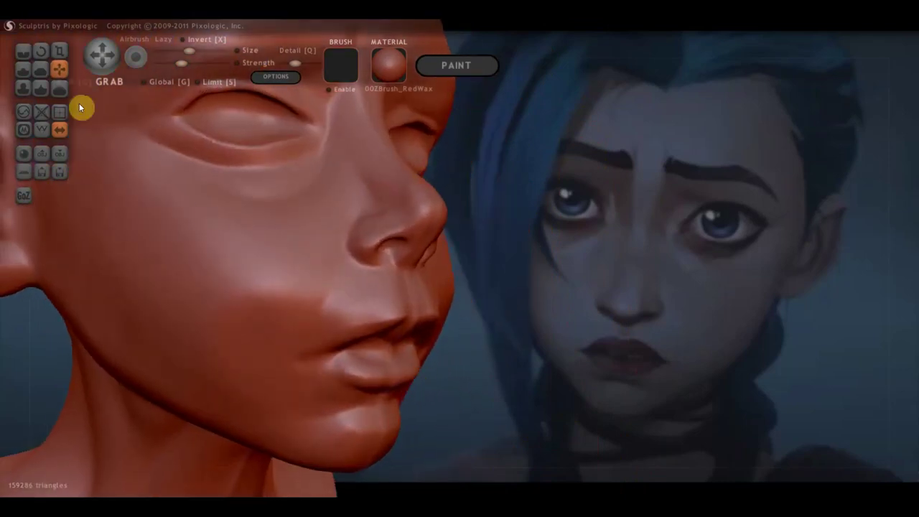
Plane the front of the lower lip with several Flatten strokes from different angles.
left_click(52, 69)
mouse_move(418, 319)
right_mouse_down()
mouse_move(516, 222)
mouse_move(473, 317)
mouse_move(408, 335)
right_mouse_up()
mouse_move(407, 351)
left_mouse_down()
mouse_move(318, 344)
mouse_move(390, 364)
left_mouse_up()
mouse_move(312, 368)
left_mouse_down()
mouse_move(438, 365)
mouse_move(325, 373)
left_mouse_up()
mouse_move(315, 360)
right_mouse_down()
mouse_move(400, 383)
mouse_move(351, 263)
right_mouse_up()
left_click_drag(351, 383, 335, 392)
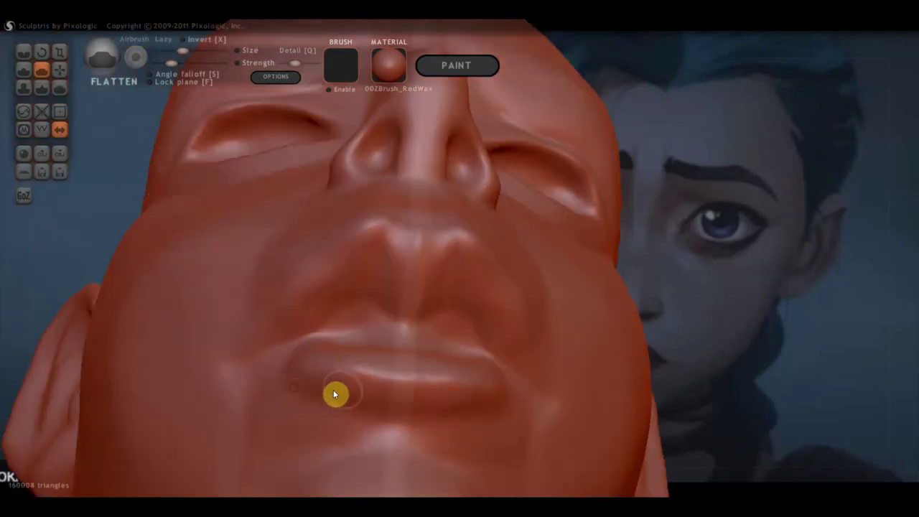
mouse_move(309, 376)
right_mouse_down()
mouse_move(324, 415)
mouse_move(364, 422)
right_mouse_up()
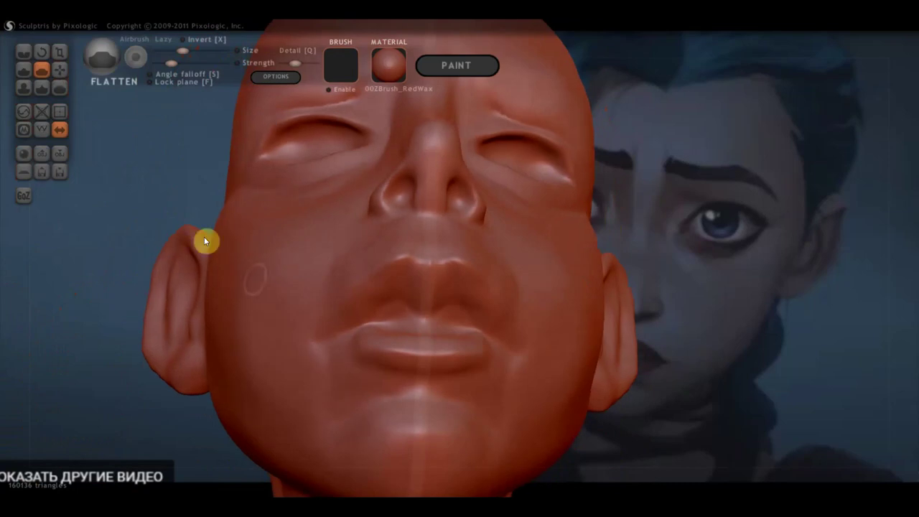
left_click(59, 70)
scroll(340, 347, "up", 2)
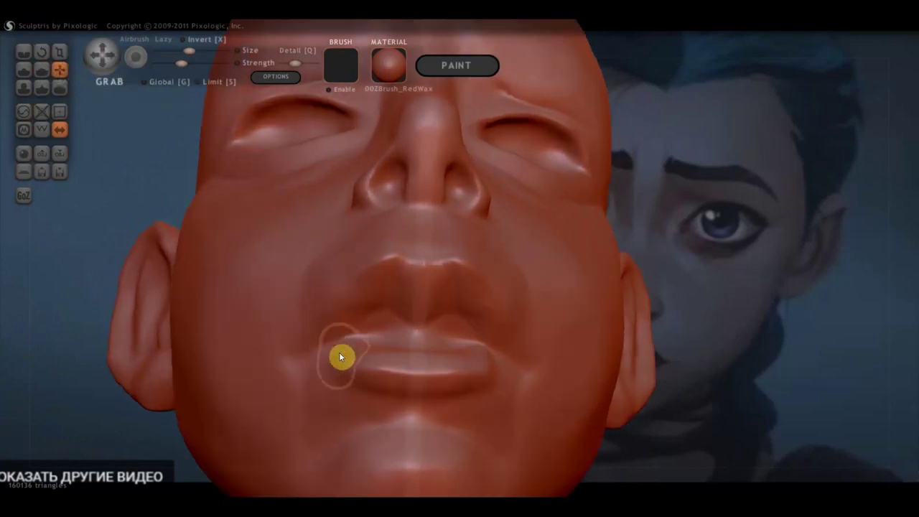
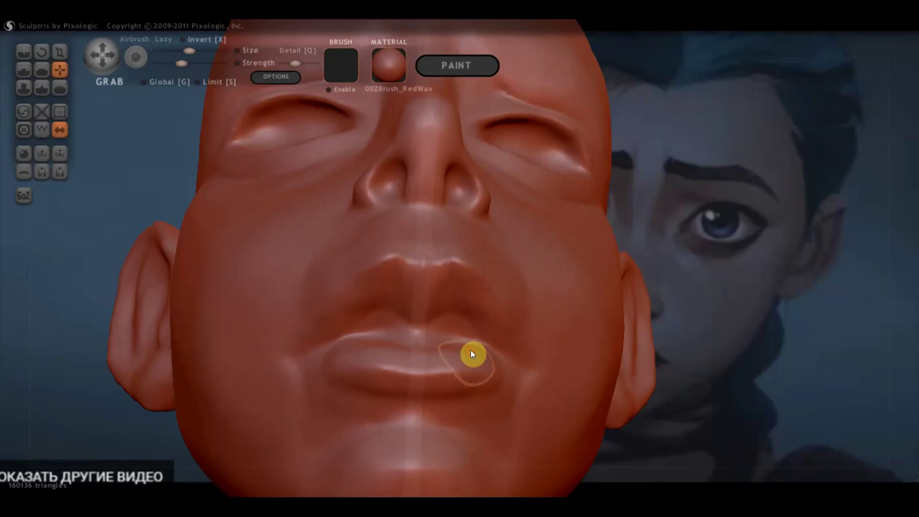
Pull the outer corner of the viewer-left eye outward with the Grab brush.
right_click_drag(484, 214, 501, 247)
scroll(572, 297, "down", 5)
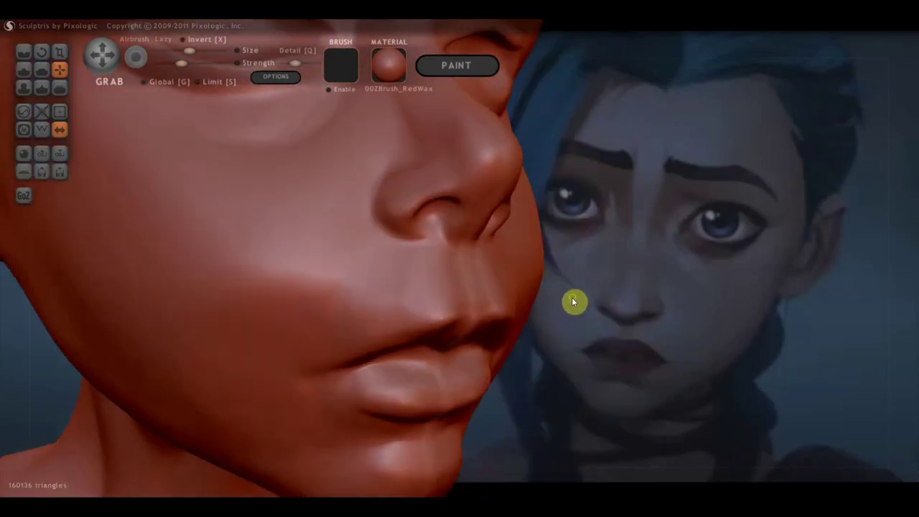
scroll(570, 300, "down", 3)
mouse_move(573, 347)
right_mouse_down()
mouse_move(536, 322)
mouse_move(597, 340)
right_mouse_up()
scroll(460, 251, "up", 2)
mouse_move(458, 251)
right_mouse_down()
mouse_move(493, 337)
mouse_move(386, 313)
mouse_move(396, 277)
mouse_move(312, 267)
right_mouse_up()
scroll(482, 249, "up", 2)
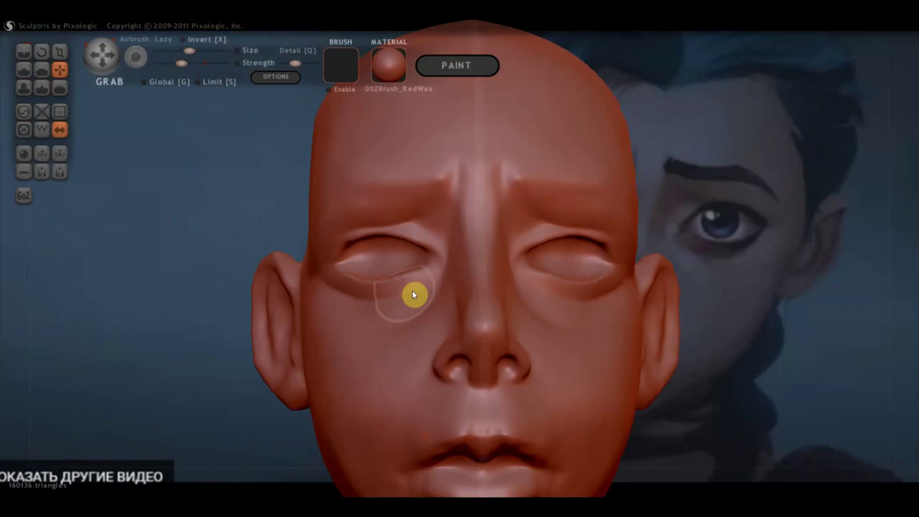
left_click_drag(374, 244, 333, 245)
Try an upward brow pull, then undo it and the nose lengthening with Ctrl+Z.
mouse_move(429, 240)
right_mouse_down()
mouse_move(447, 243)
mouse_move(386, 239)
mouse_move(476, 247)
right_mouse_up()
mouse_move(367, 267)
right_mouse_down()
mouse_move(411, 246)
mouse_move(419, 255)
mouse_move(466, 239)
mouse_move(351, 248)
mouse_move(396, 254)
mouse_move(375, 272)
mouse_move(379, 318)
mouse_move(231, 266)
mouse_move(191, 264)
mouse_move(439, 244)
mouse_move(527, 259)
right_mouse_up()
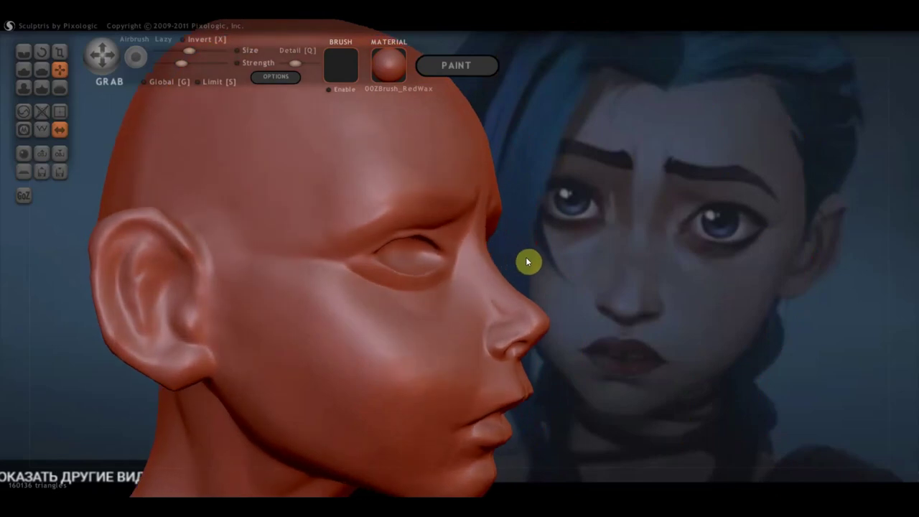
scroll(524, 257, "down", 3)
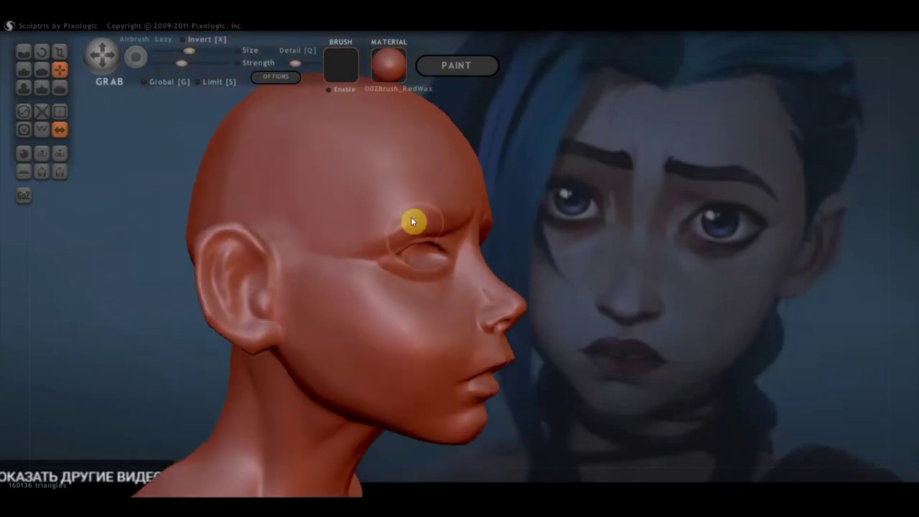
left_click_drag(411, 217, 440, 226)
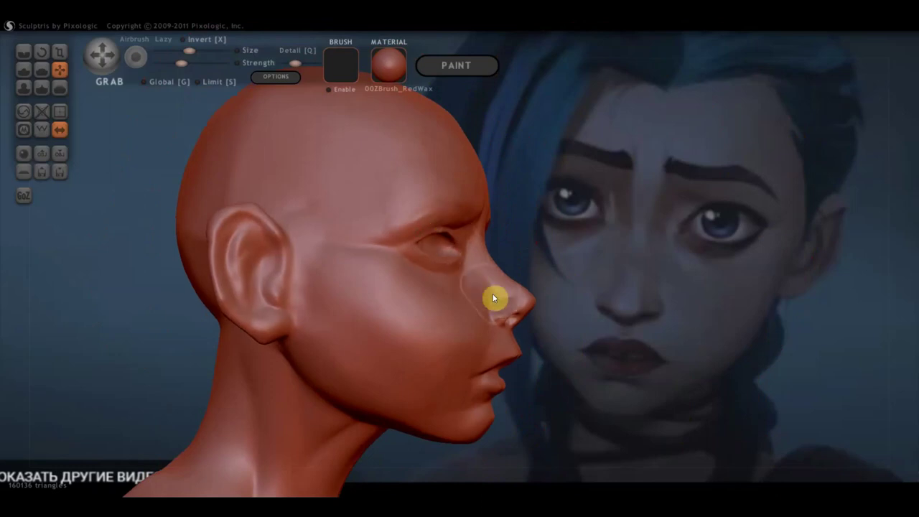
key("ctrl+z")
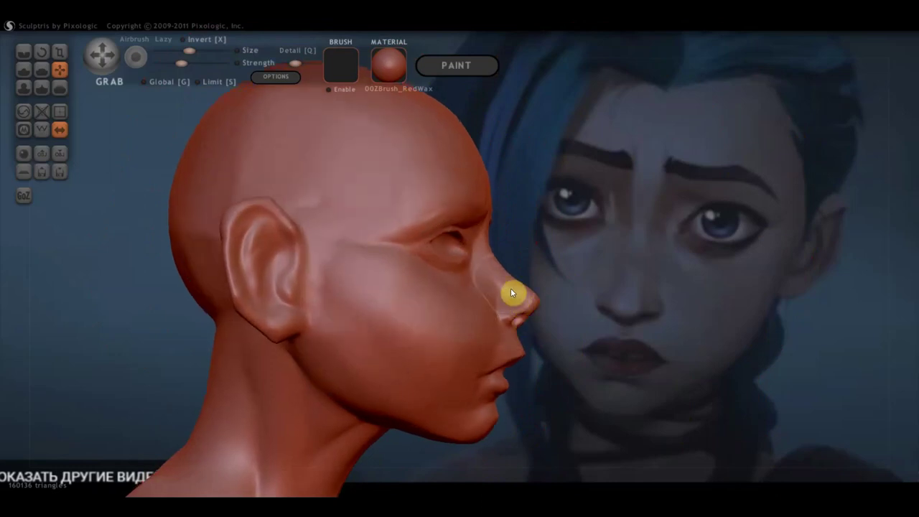
scroll(528, 298, "up", 2)
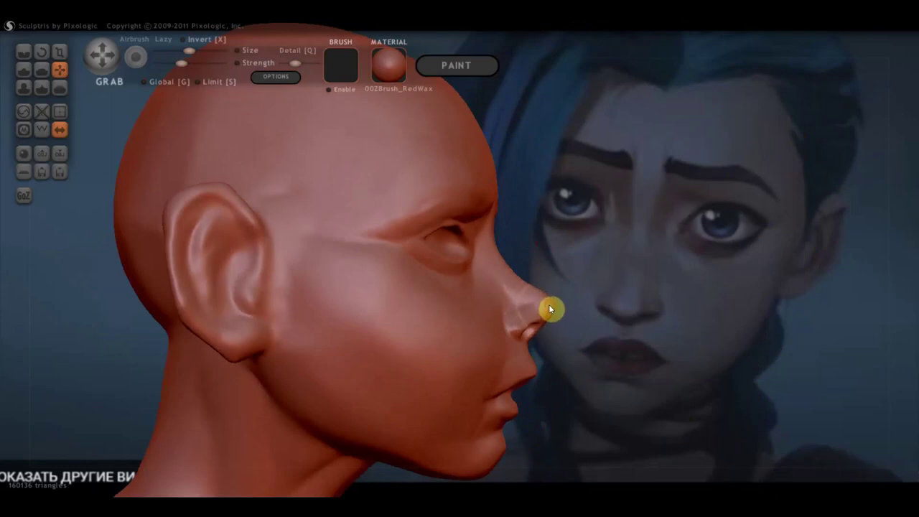
key("ctrl+z")
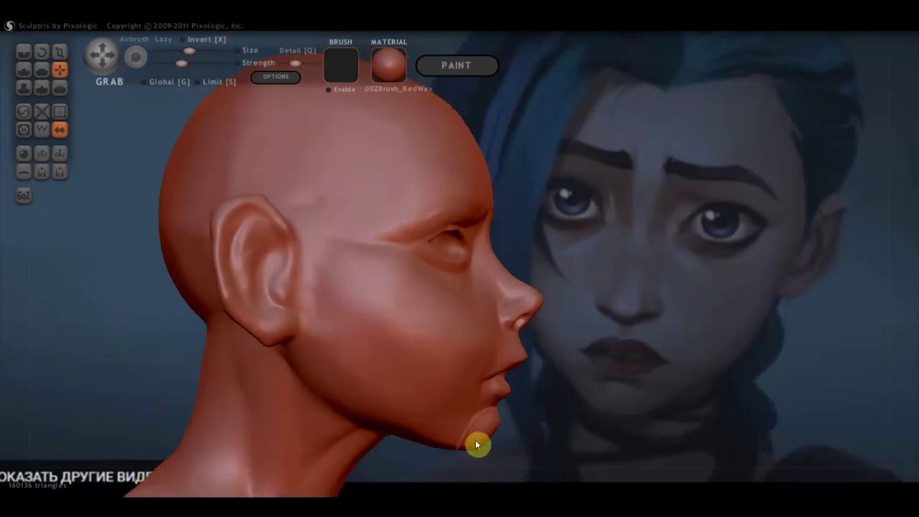
scroll(454, 446, "down", 2)
scroll(394, 382, "down", 2)
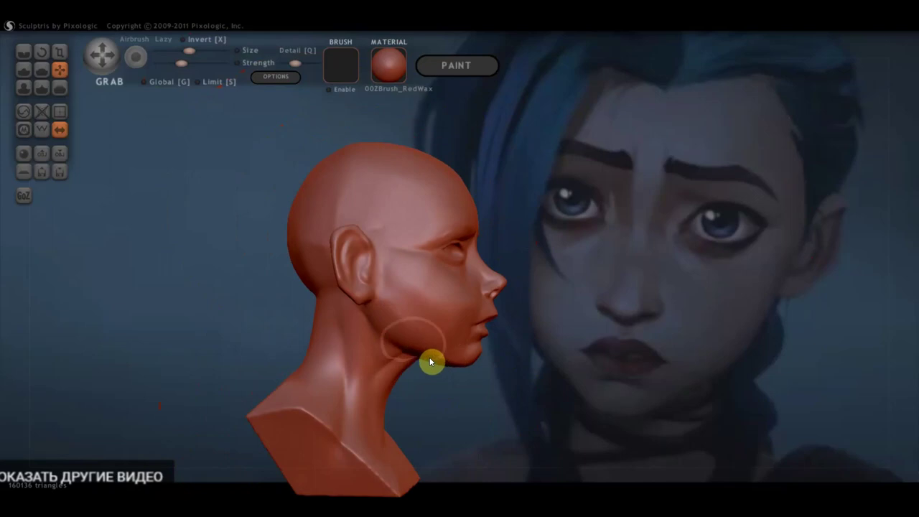
mouse_move(370, 301)
right_mouse_down()
mouse_move(384, 333)
mouse_move(263, 356)
right_mouse_up()
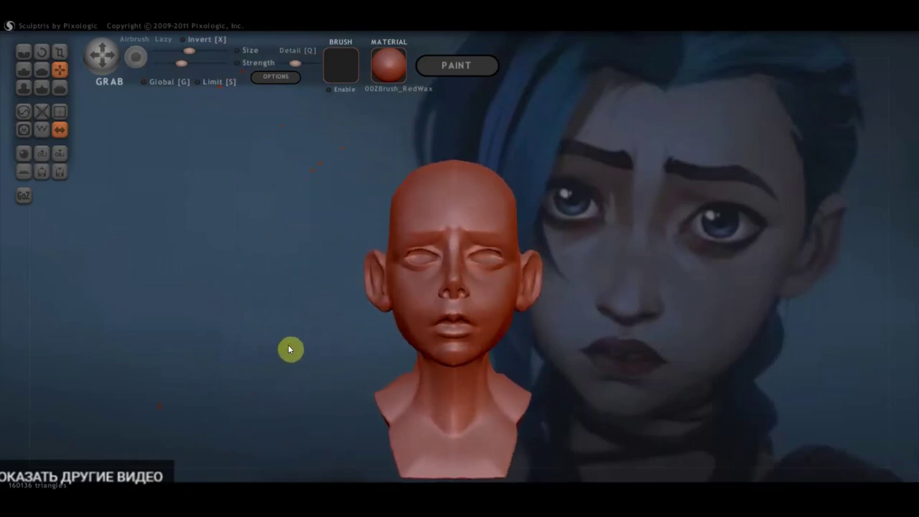
right_click_drag(421, 378, 703, 395)
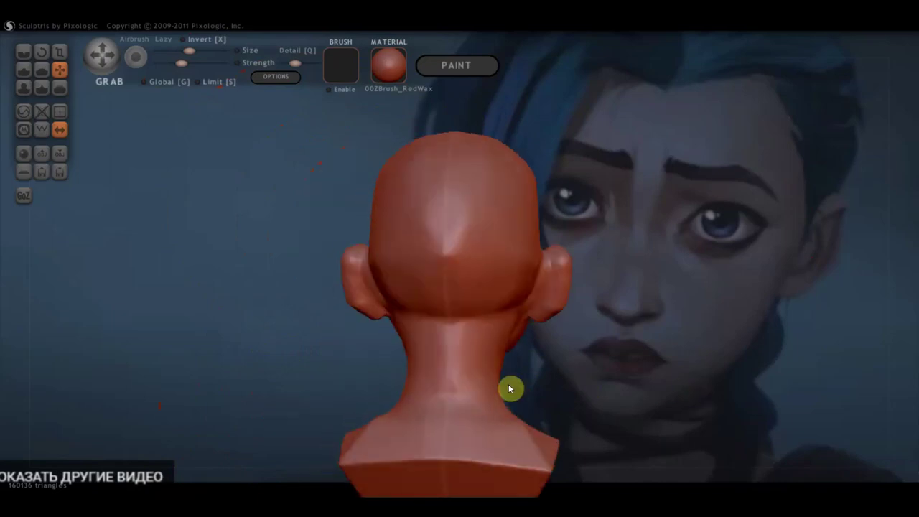
scroll(499, 377, "down", 2)
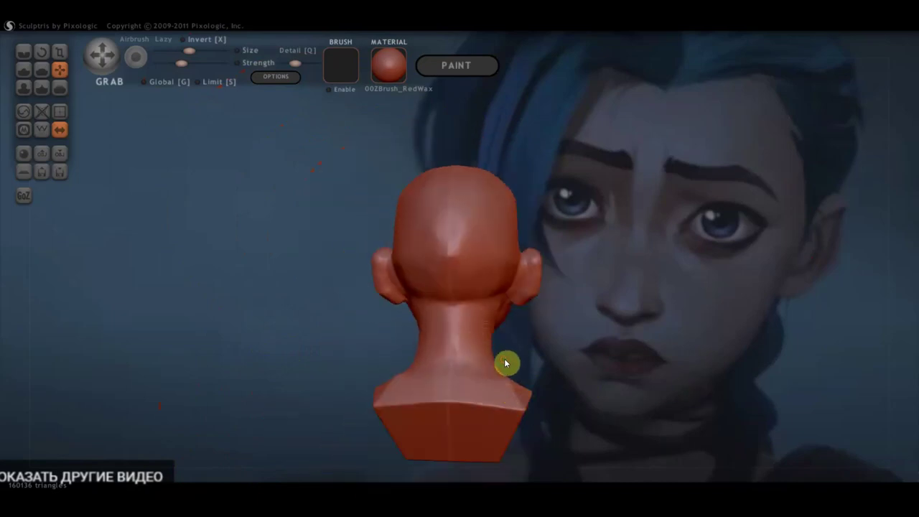
mouse_move(494, 353)
right_mouse_down()
mouse_move(551, 363)
mouse_move(240, 347)
right_mouse_up()
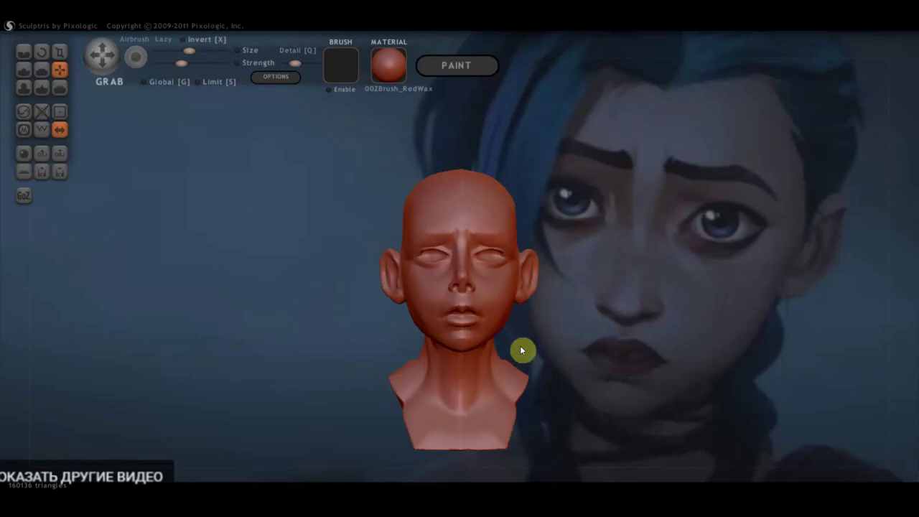
scroll(595, 352, "up", 1)
scroll(595, 355, "up", 1)
mouse_move(595, 356)
right_mouse_down()
mouse_move(554, 362)
mouse_move(646, 359)
mouse_move(624, 380)
mouse_move(614, 437)
mouse_move(584, 454)
mouse_move(578, 430)
right_mouse_up()
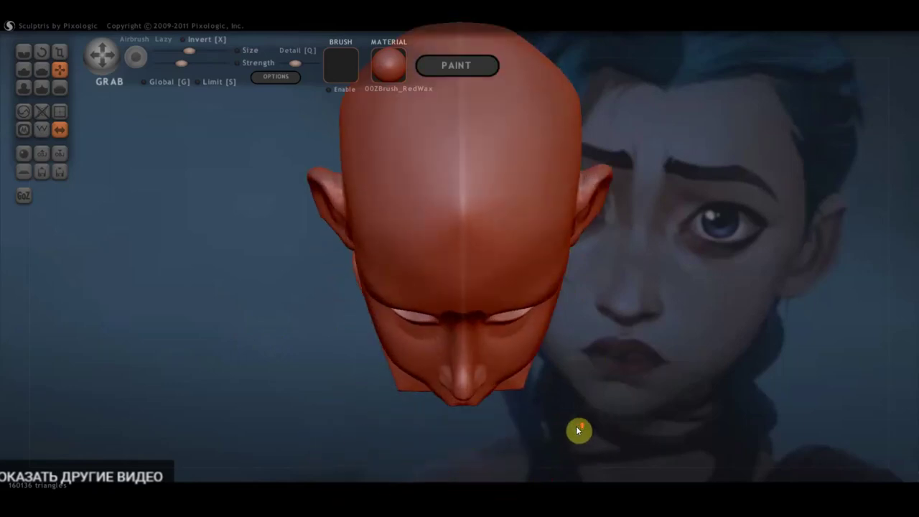
mouse_move(587, 388)
right_mouse_down()
mouse_move(601, 369)
mouse_move(575, 243)
mouse_move(513, 352)
right_mouse_up()
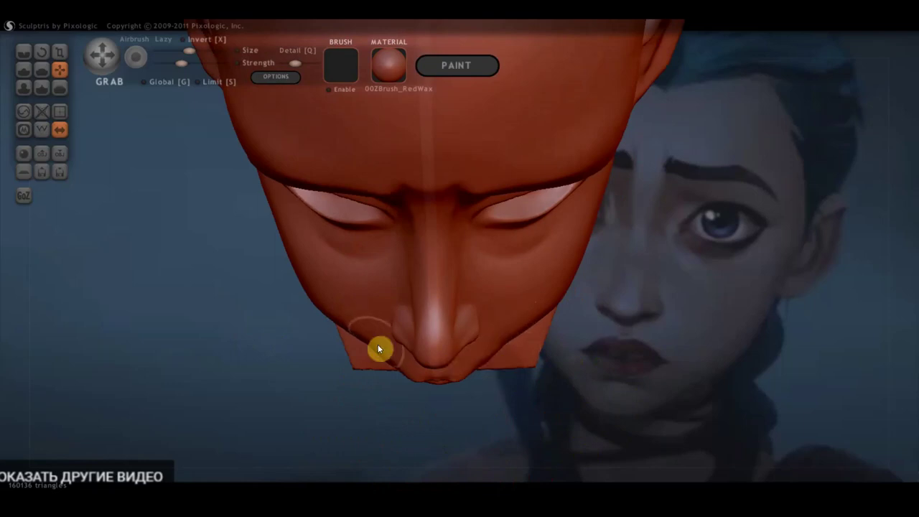
scroll(356, 331, "down", 2)
scroll(354, 331, "down", 1)
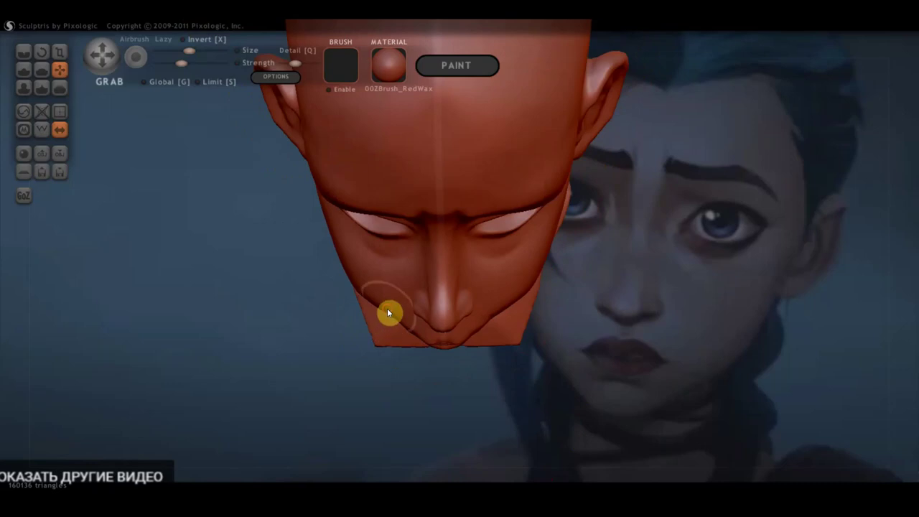
scroll(349, 267, "down", 1)
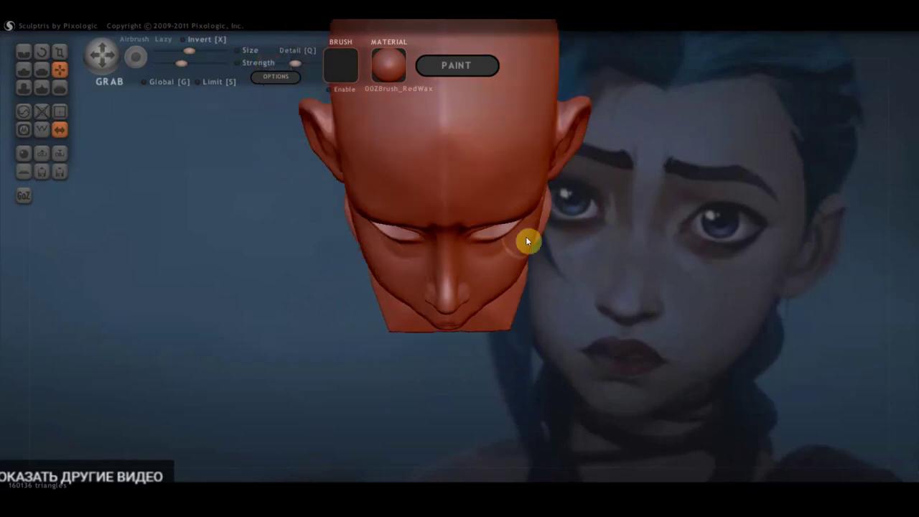
mouse_move(557, 224)
left_mouse_down()
mouse_move(662, 335)
mouse_move(714, 332)
mouse_move(602, 313)
left_mouse_up()
scroll(388, 305, "up", 5)
left_click_drag(371, 302, 475, 295, "alt")
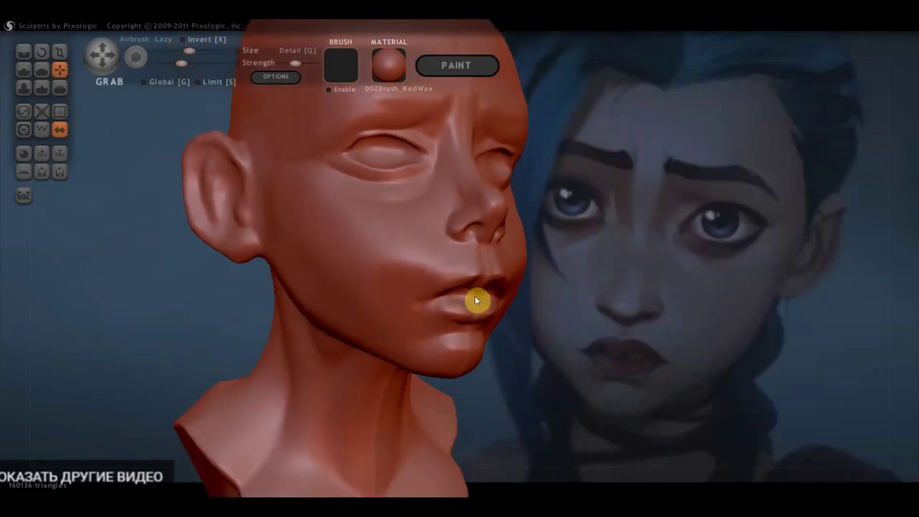
mouse_move(446, 257)
right_mouse_down()
mouse_move(469, 208)
mouse_move(423, 254)
mouse_move(456, 326)
mouse_move(314, 232)
right_mouse_up()
mouse_move(369, 283)
right_mouse_down()
mouse_move(353, 268)
mouse_move(411, 282)
right_mouse_up()
scroll(435, 265, "down", 2)
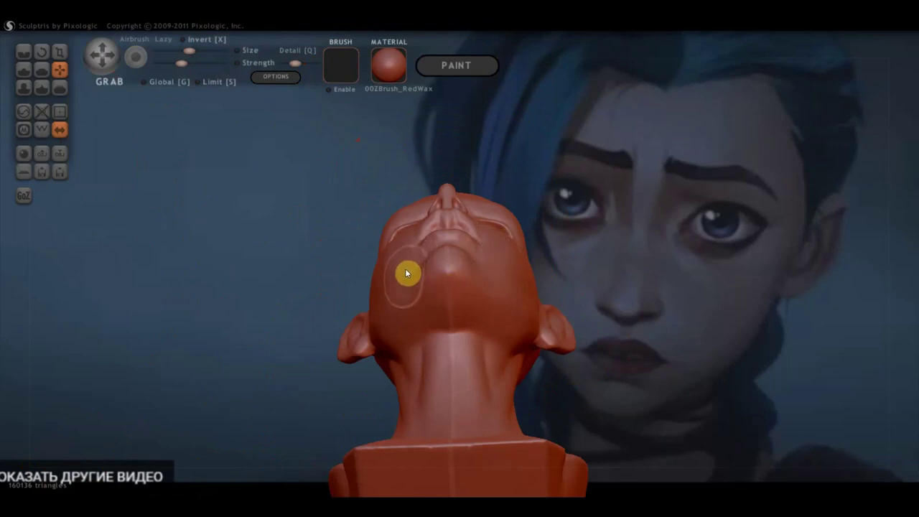
right_click_drag(389, 266, 444, 401)
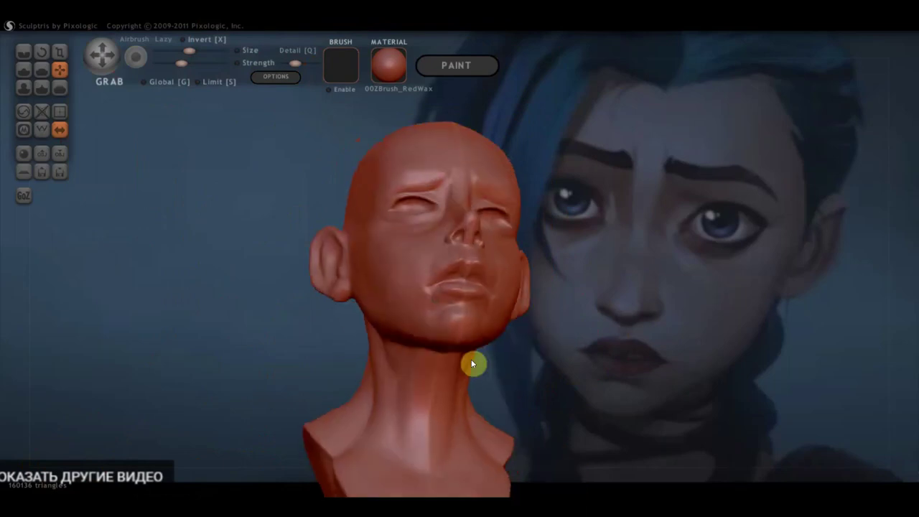
mouse_move(491, 320)
right_mouse_down()
mouse_move(512, 387)
mouse_move(617, 334)
mouse_move(604, 328)
right_mouse_up()
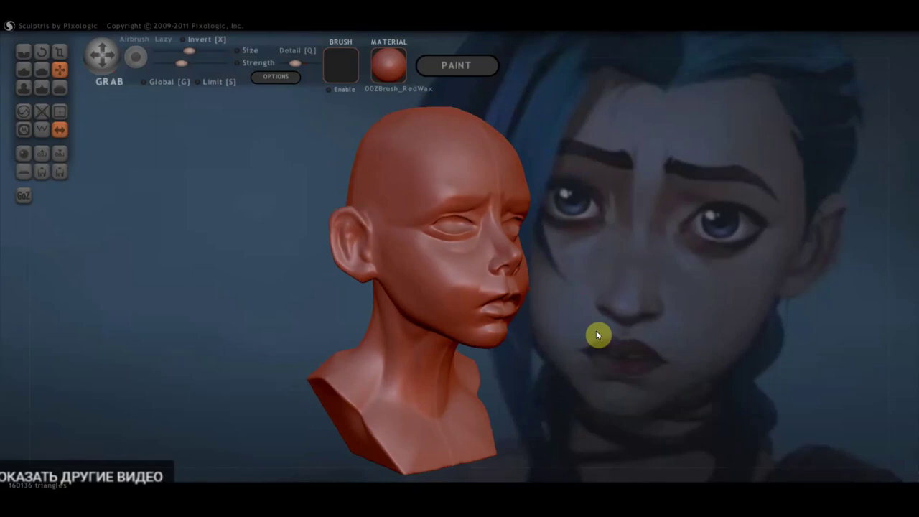
left_click(292, 78)
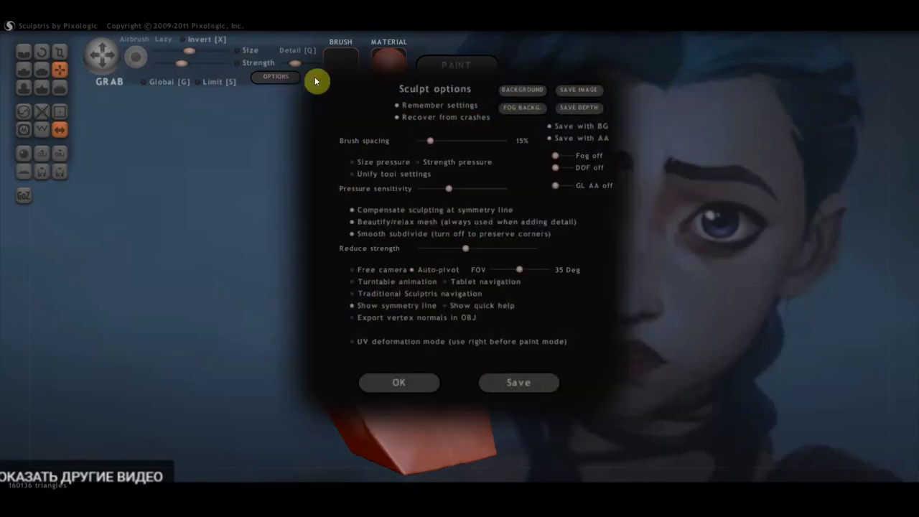
left_click(526, 91)
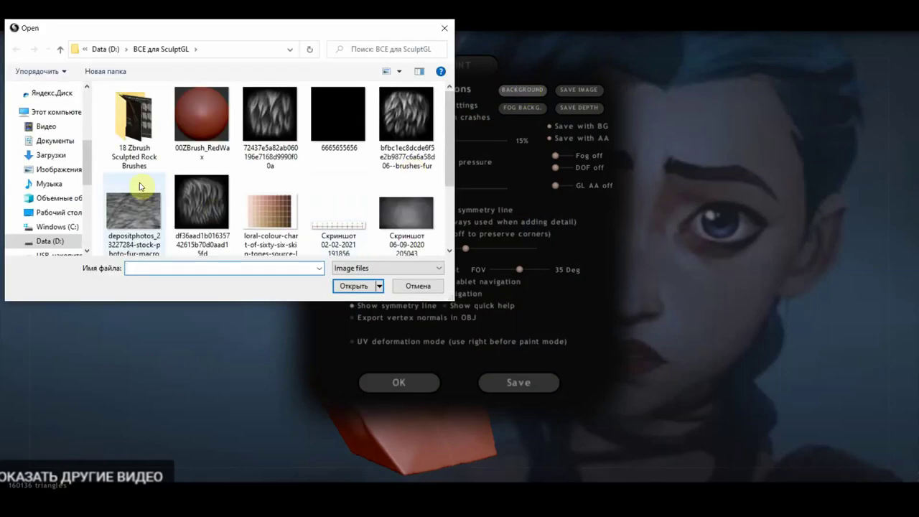
left_click(59, 201)
left_click(61, 212)
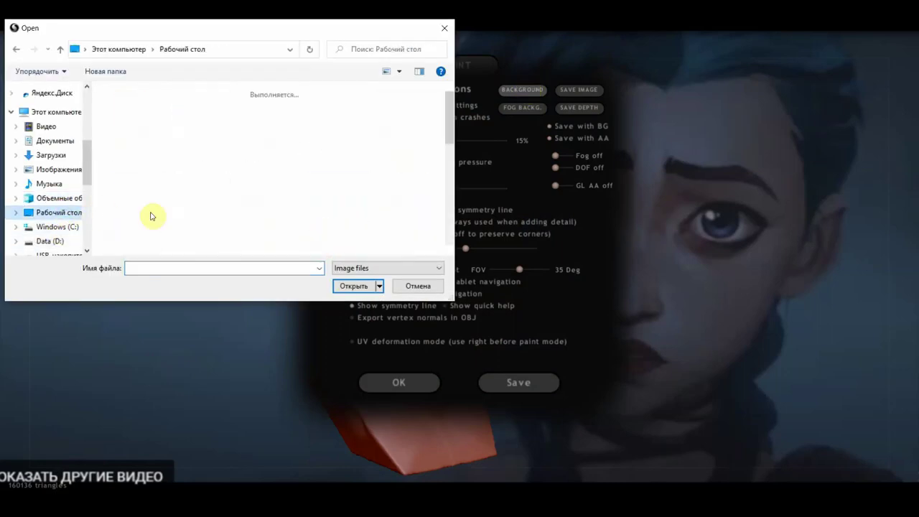
scroll(262, 208, "down", 3)
scroll(287, 210, "down", 5)
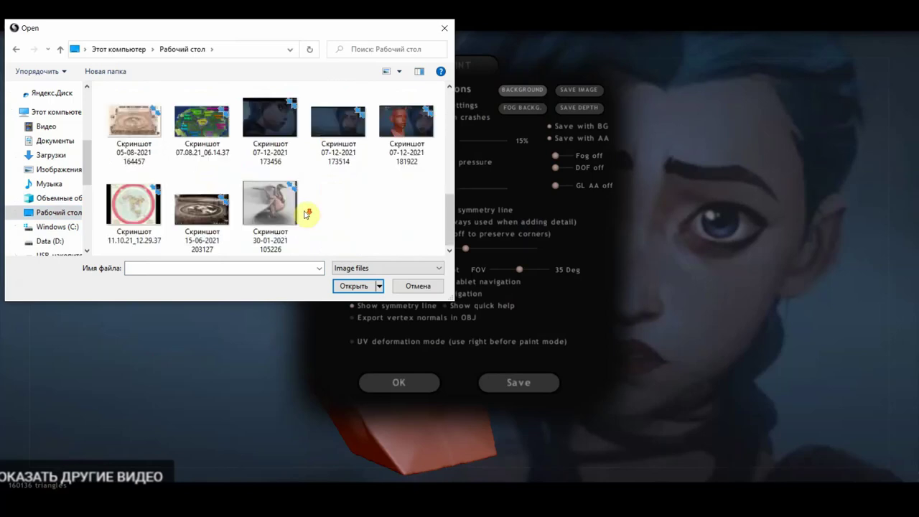
left_click(266, 128)
left_click(355, 286)
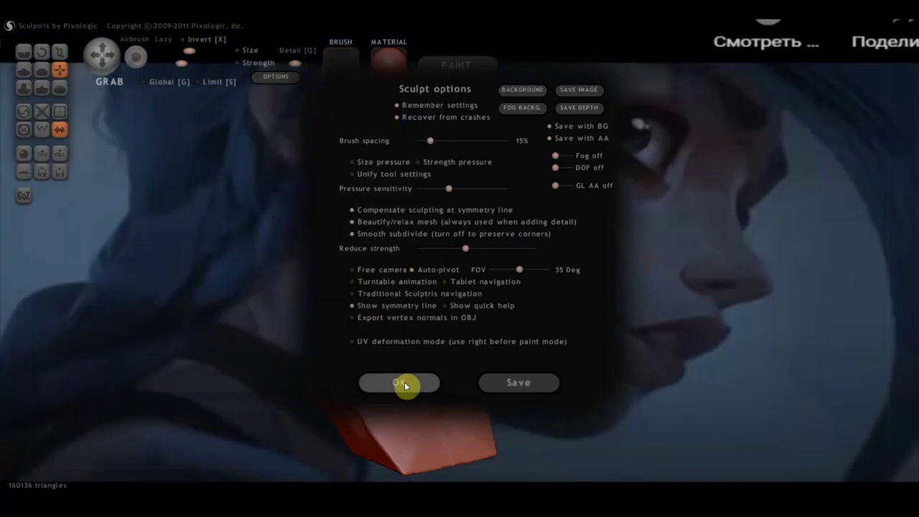
left_click(404, 382)
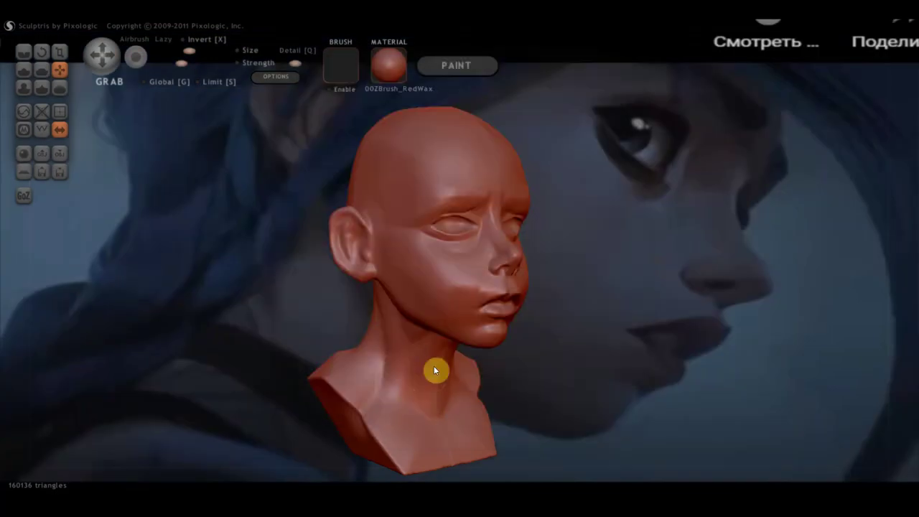
left_click_drag(716, 328, 696, 333)
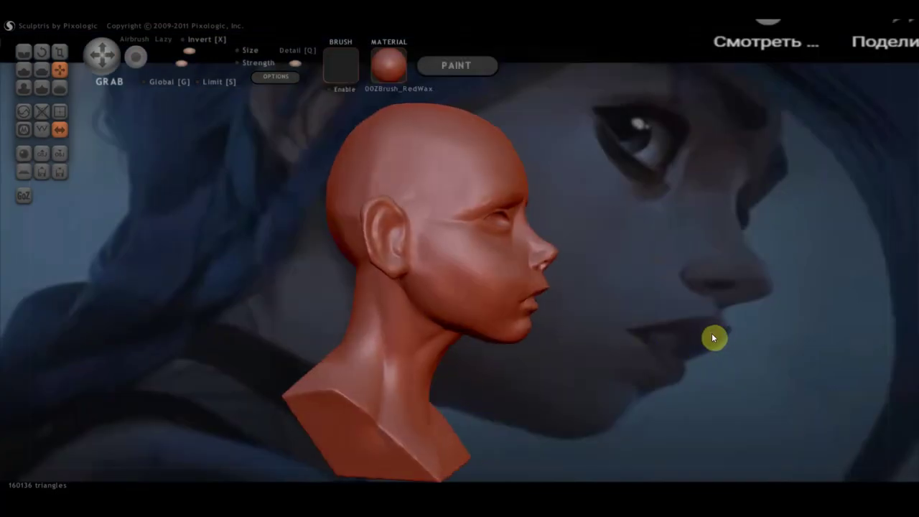
scroll(626, 310, "up", 3)
scroll(578, 311, "up", 2)
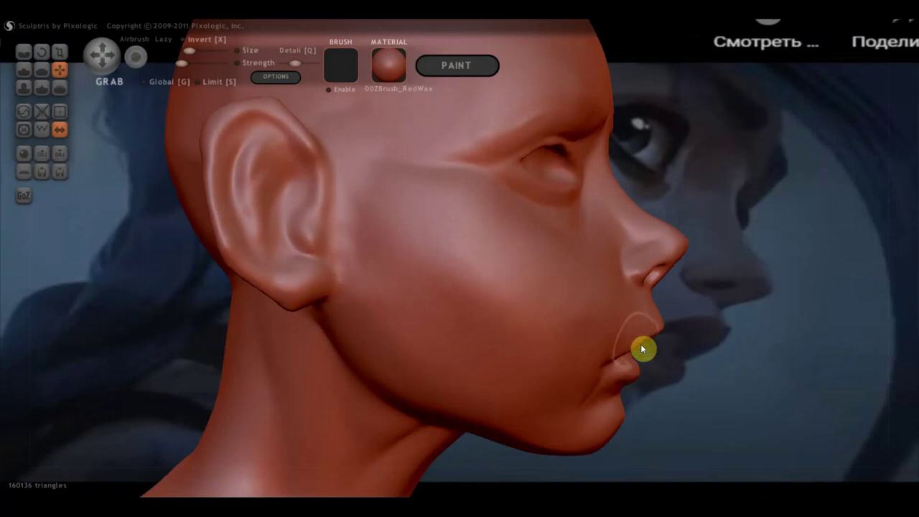
scroll(641, 344, "down", 3)
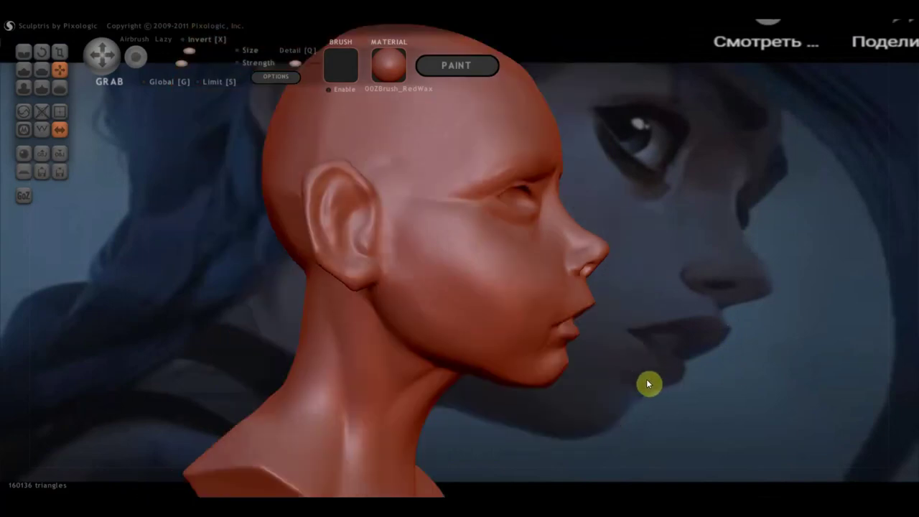
scroll(578, 359, "up", 2)
scroll(659, 375, "up", 2)
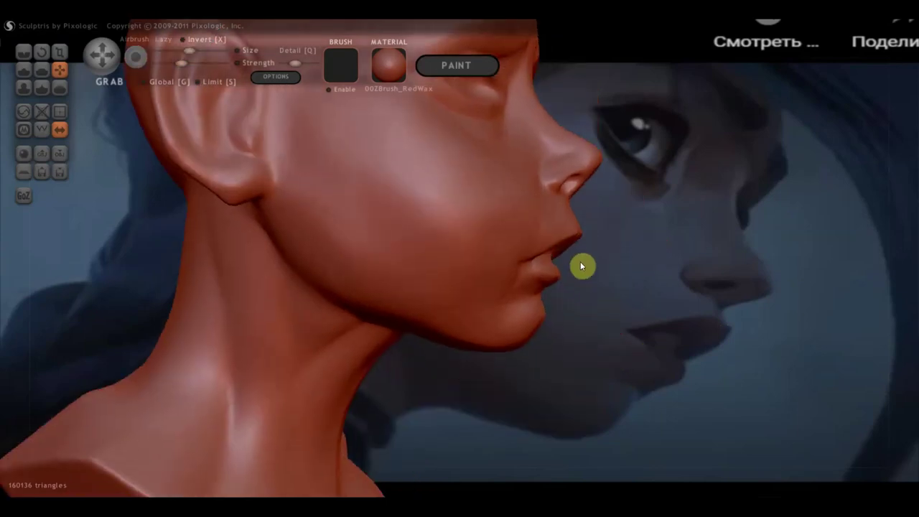
scroll(581, 266, "up", 3)
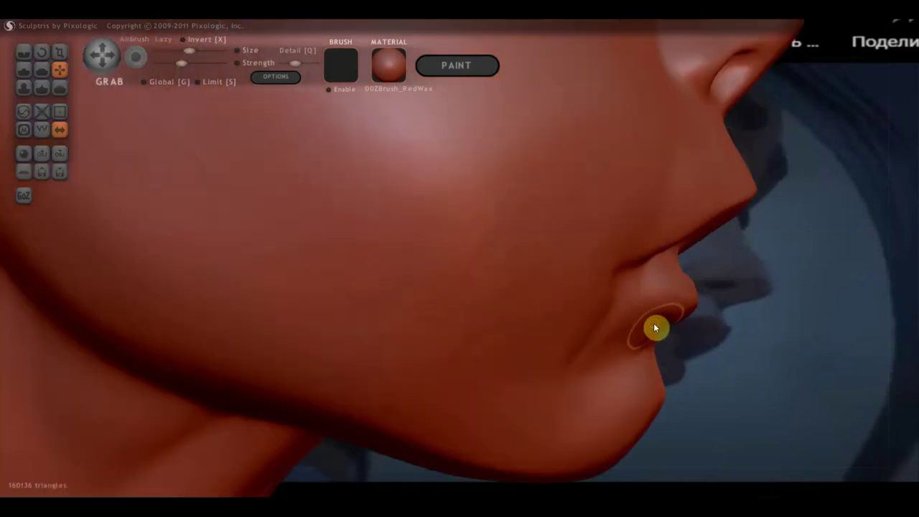
scroll(667, 337, "down", 2)
scroll(658, 355, "down", 1)
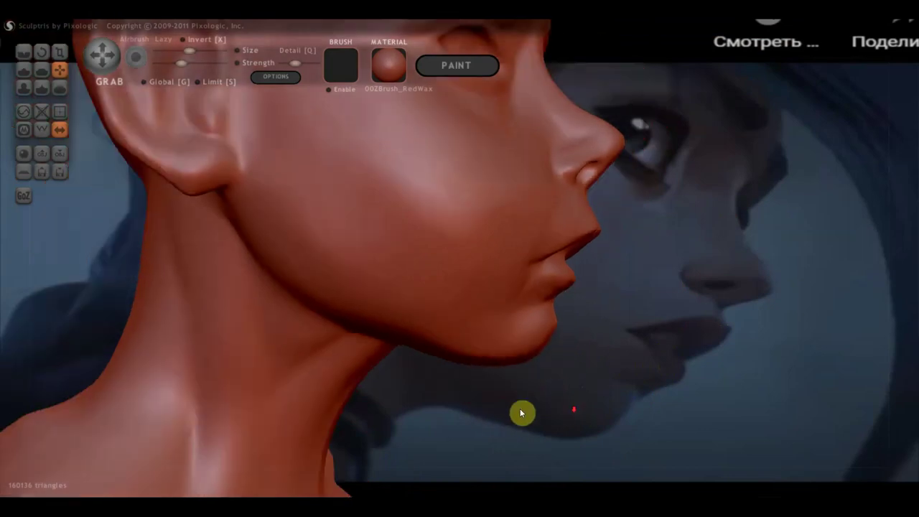
left_click_drag(522, 412, 363, 316)
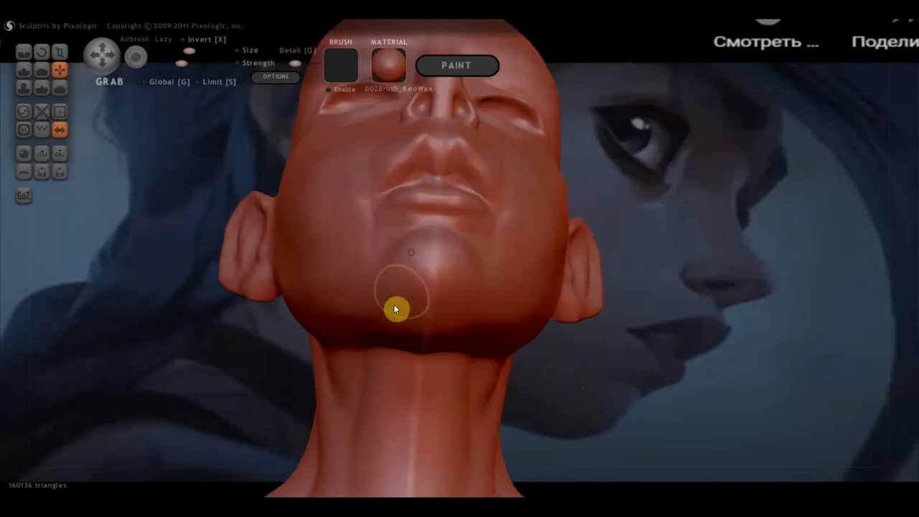
mouse_move(427, 242)
left_mouse_down()
mouse_move(528, 256)
mouse_move(515, 308)
left_mouse_up()
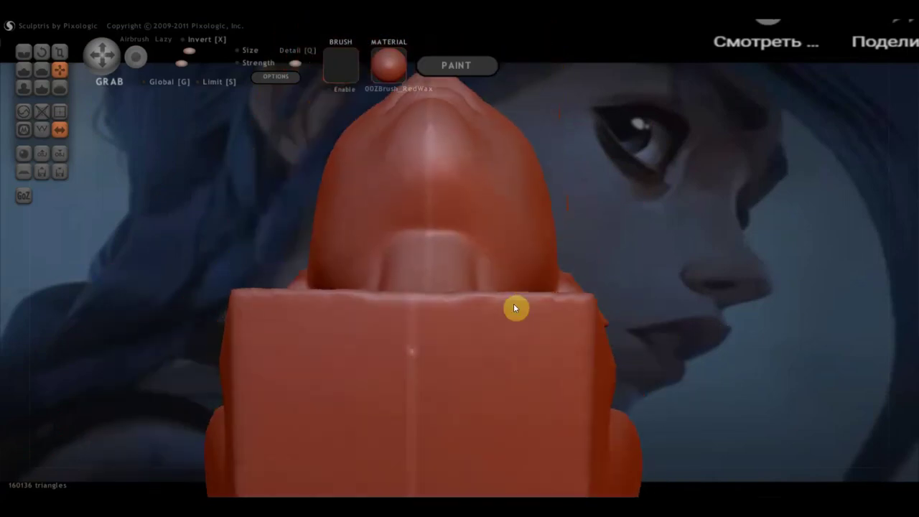
With the Crease brush, deepen the centre crease under the chin and carve a line up the neck.
left_click(23, 52)
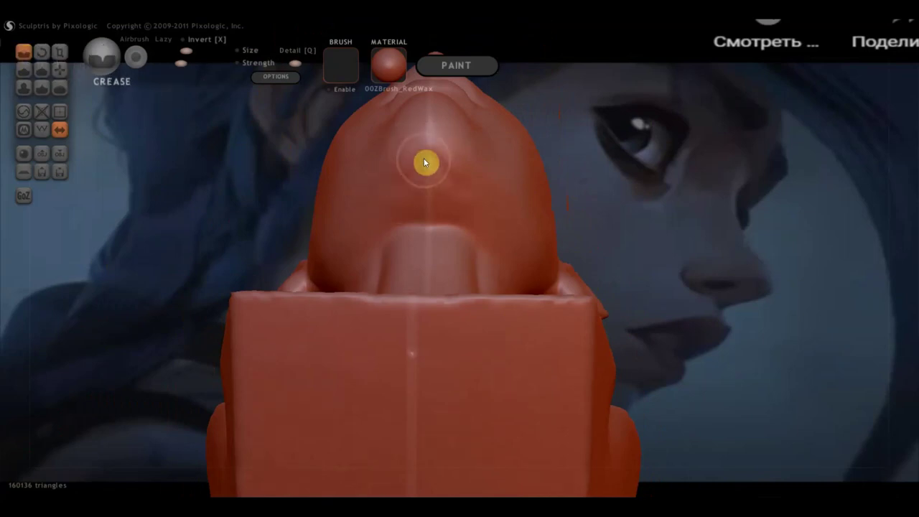
left_click_drag(429, 162, 457, 175)
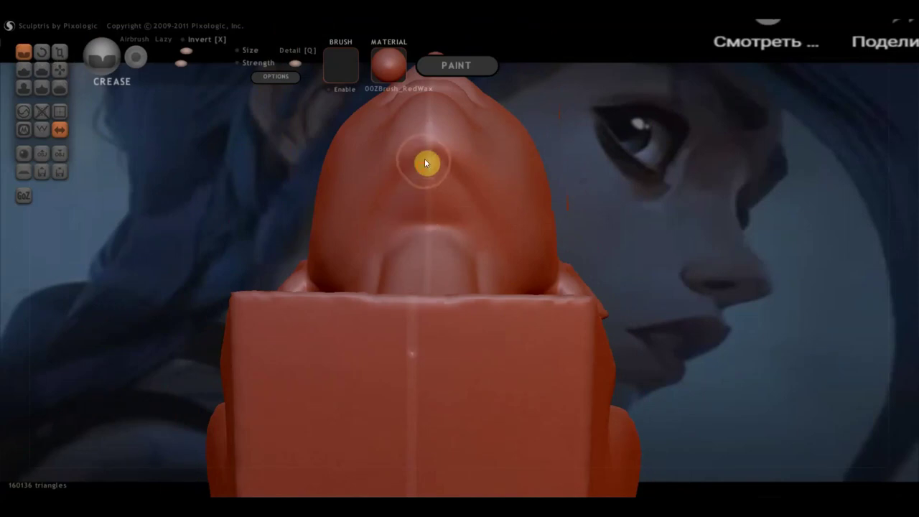
mouse_move(416, 217)
right_mouse_down()
mouse_move(503, 302)
mouse_move(571, 310)
mouse_move(546, 406)
mouse_move(552, 431)
right_mouse_up()
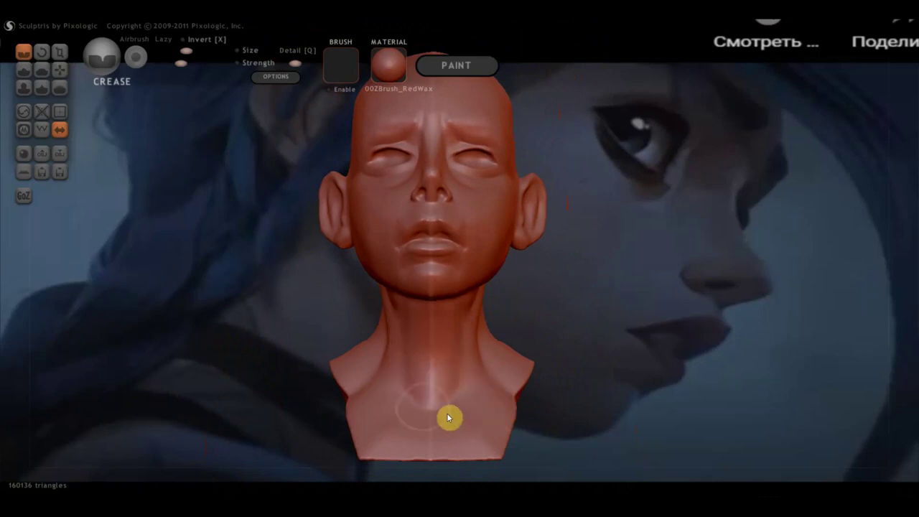
left_click_drag(414, 390, 402, 352)
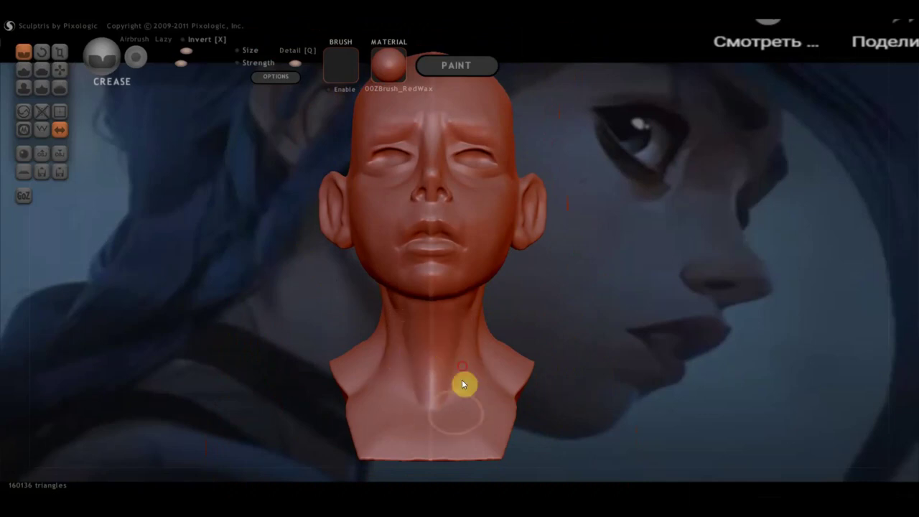
right_click_drag(581, 377, 599, 411)
mouse_move(600, 411)
left_mouse_down()
mouse_move(605, 421)
mouse_move(733, 421)
left_mouse_up()
scroll(644, 343, "up", 3)
Crease a vertical furrow between the brows and fold lines along the brow and eyelids.
scroll(659, 339, "up", 2)
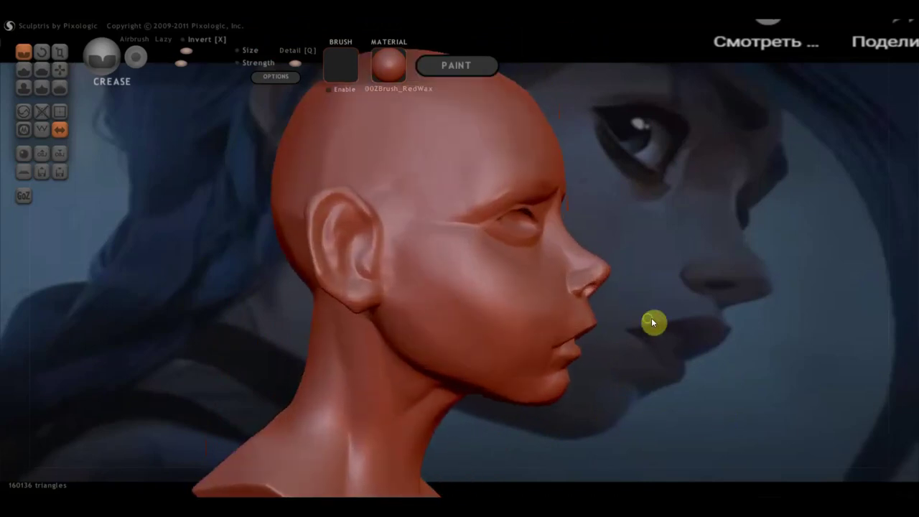
scroll(653, 324, "up", 3)
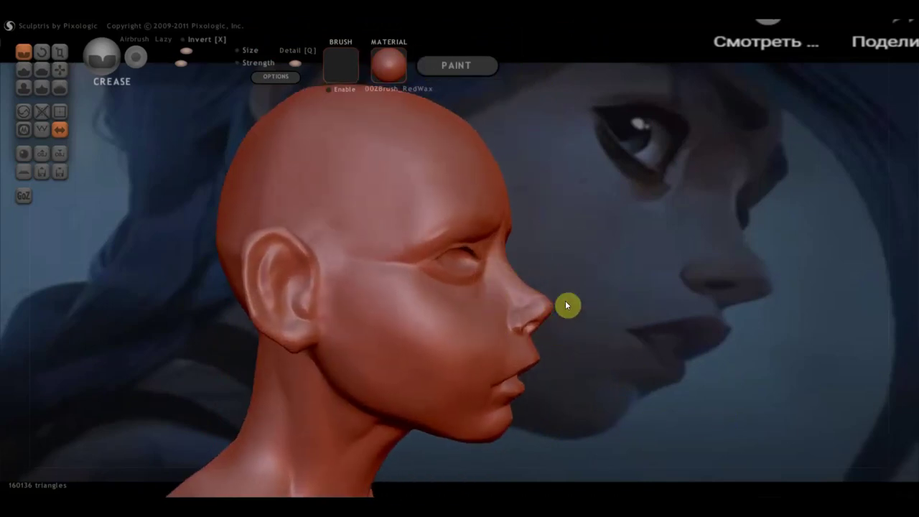
mouse_move(672, 325)
left_mouse_down()
mouse_move(542, 336)
mouse_move(599, 324)
left_mouse_up()
scroll(484, 332, "up", 2)
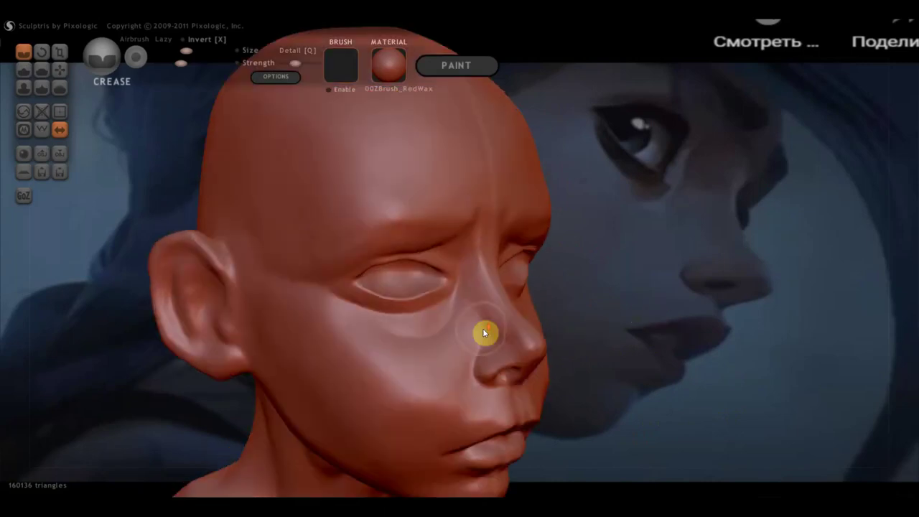
scroll(482, 332, "up", 2)
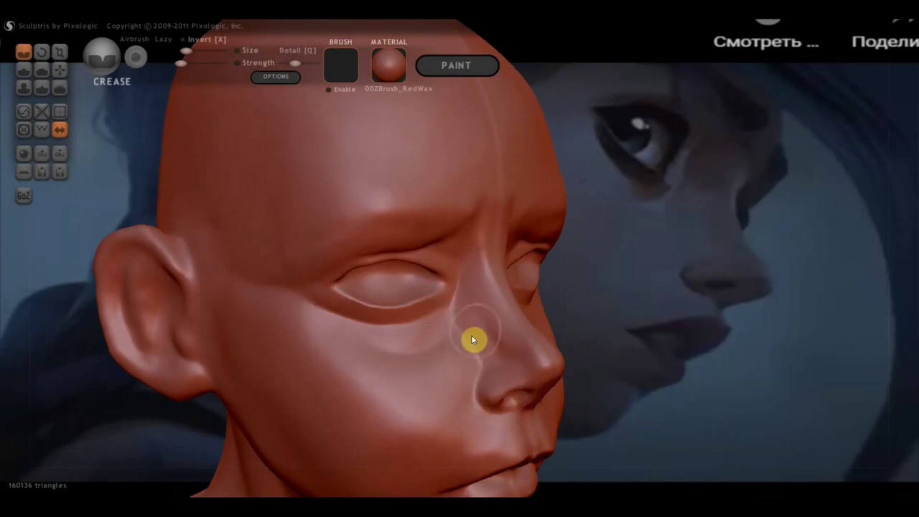
mouse_move(608, 414)
left_mouse_down()
mouse_move(688, 399)
mouse_move(717, 298)
left_mouse_up()
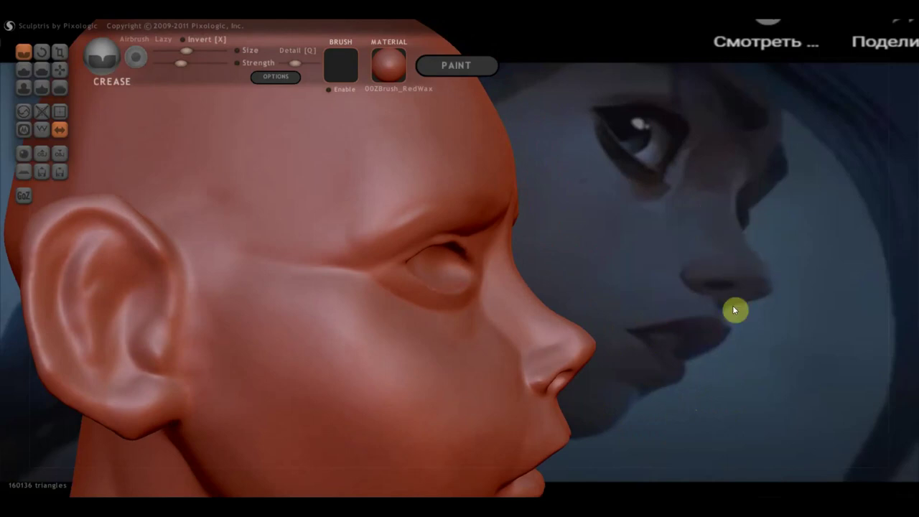
mouse_move(679, 231)
left_mouse_down()
mouse_move(455, 203)
mouse_move(477, 218)
mouse_move(451, 229)
mouse_move(493, 216)
mouse_move(520, 238)
left_mouse_up()
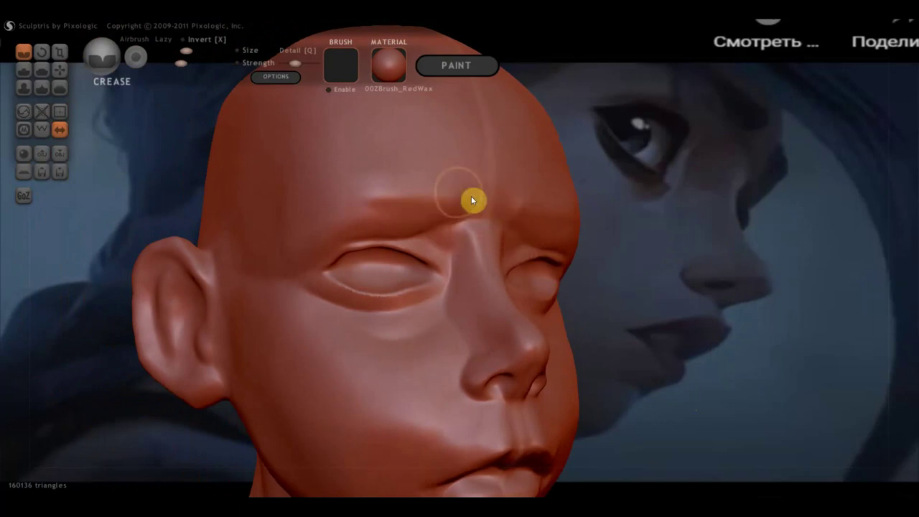
mouse_move(421, 191)
right_mouse_down()
mouse_move(484, 232)
mouse_move(407, 237)
right_mouse_up()
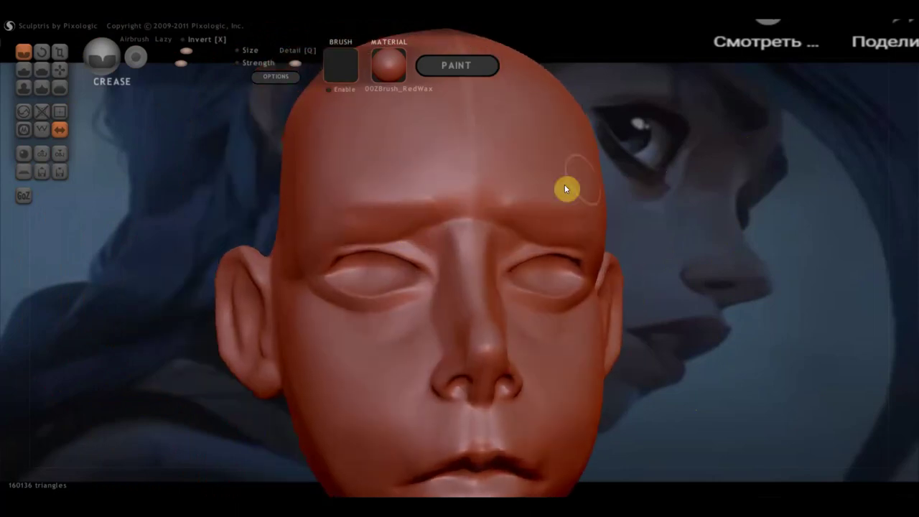
left_click_drag(452, 194, 445, 237)
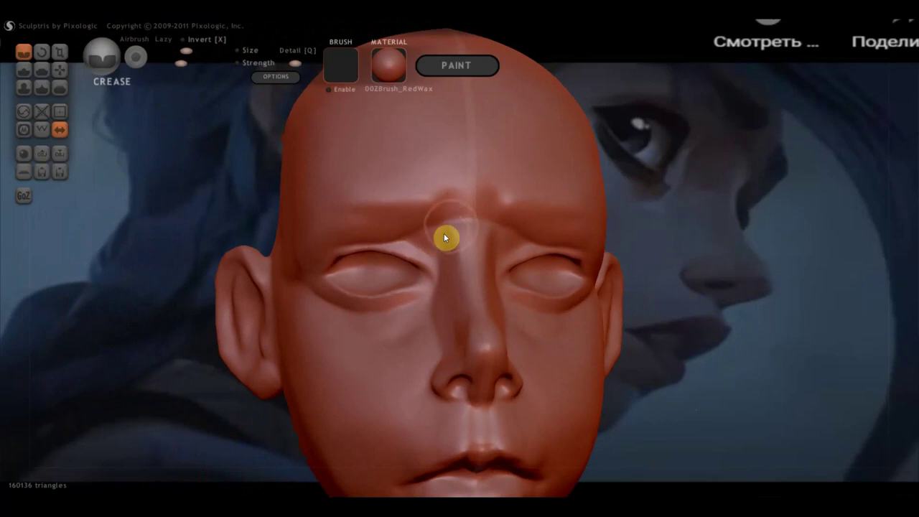
scroll(488, 263, "down", 3)
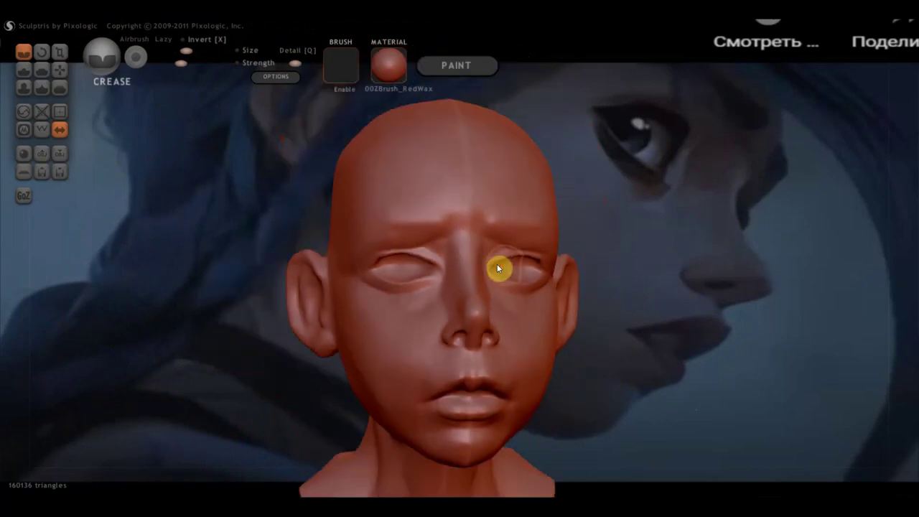
mouse_move(546, 255)
right_mouse_down()
mouse_move(514, 252)
mouse_move(482, 234)
right_mouse_up()
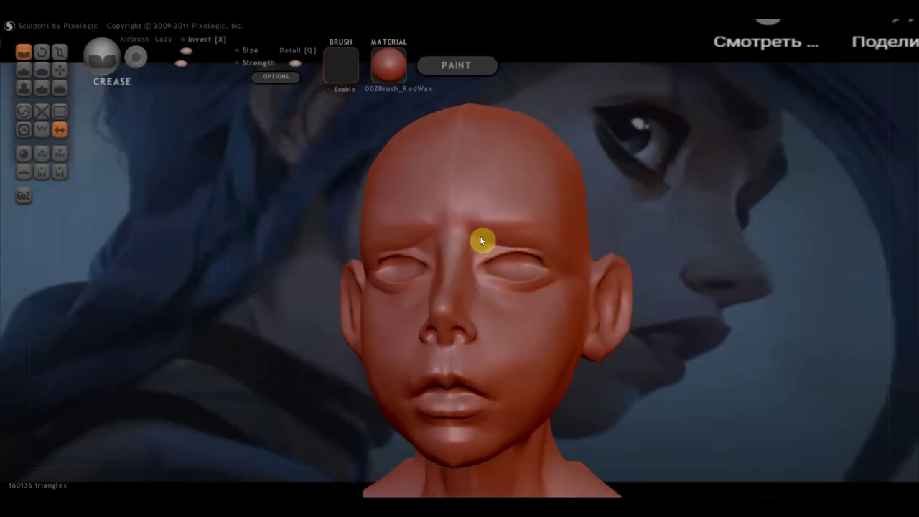
scroll(482, 234, "up", 3)
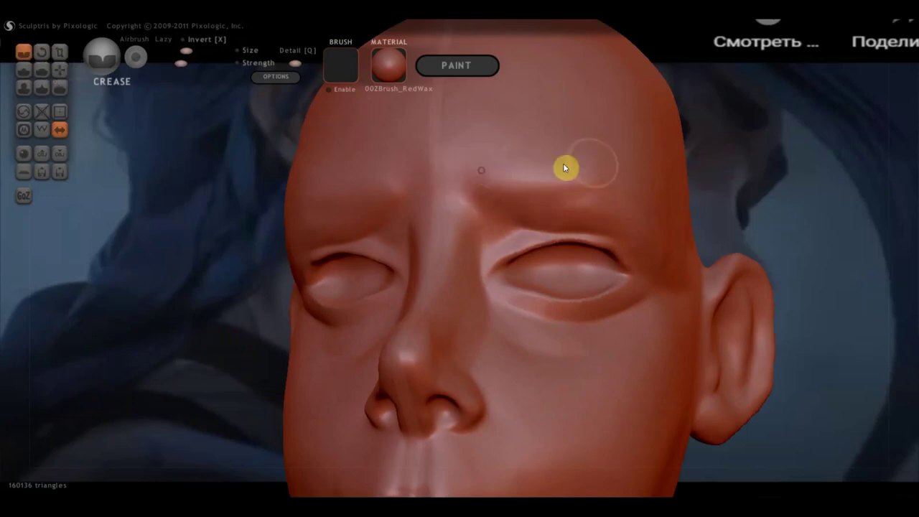
Turn the head to profile to compare with the reference, then activate the Grab brush.
scroll(609, 191, "down", 5)
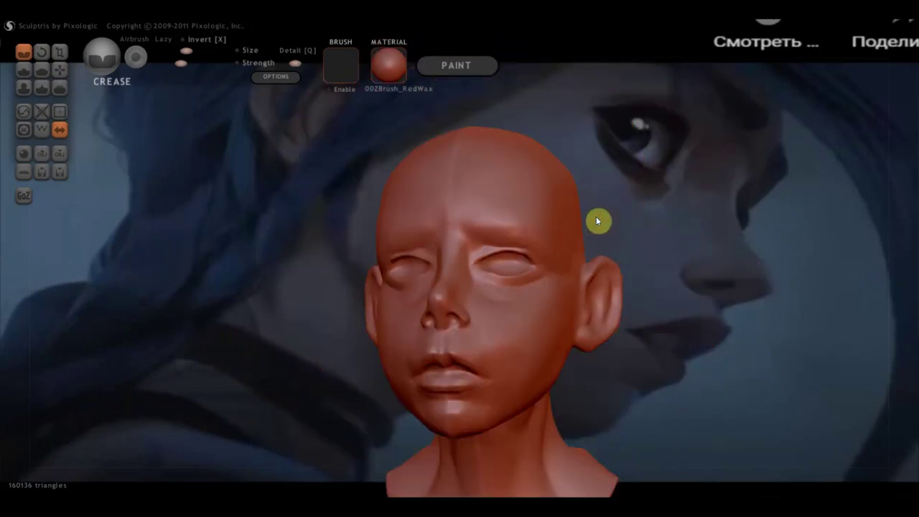
scroll(726, 185, "down", 2)
scroll(737, 279, "down", 2)
mouse_move(651, 283)
left_mouse_down()
mouse_move(701, 286)
mouse_move(709, 319)
left_mouse_up()
mouse_move(578, 290)
left_mouse_down()
mouse_move(597, 298)
mouse_move(648, 289)
left_mouse_up()
scroll(621, 290, "up", 2)
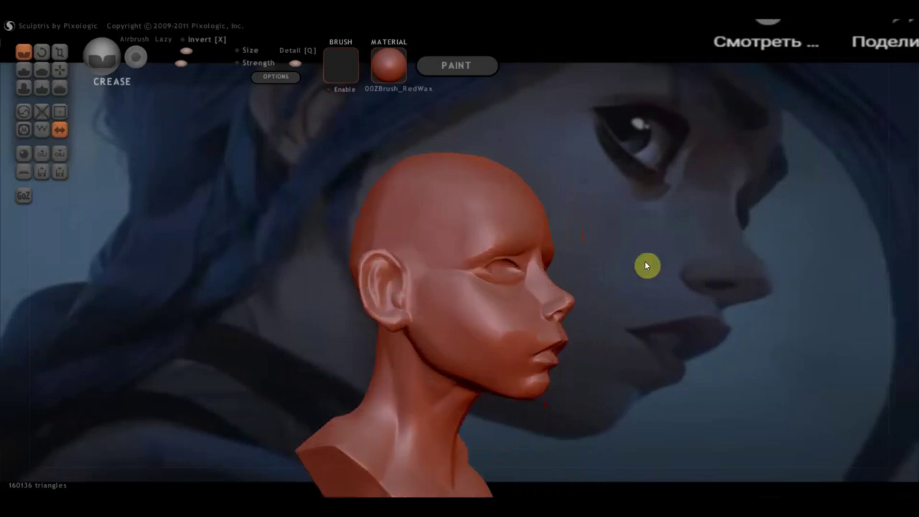
scroll(644, 262, "down", 1)
mouse_move(644, 261)
left_mouse_down()
mouse_move(702, 264)
mouse_move(691, 263)
mouse_move(695, 274)
left_mouse_up()
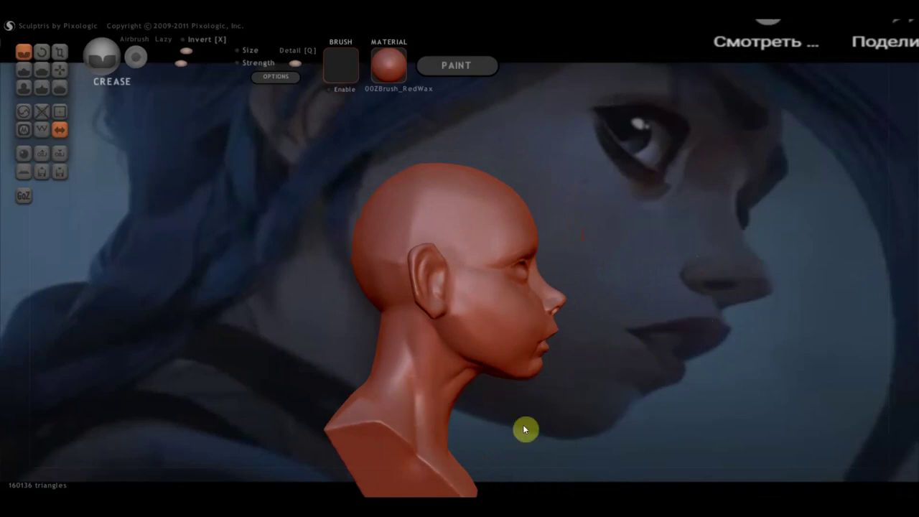
scroll(558, 199, "up", 3)
scroll(560, 203, "down", 2)
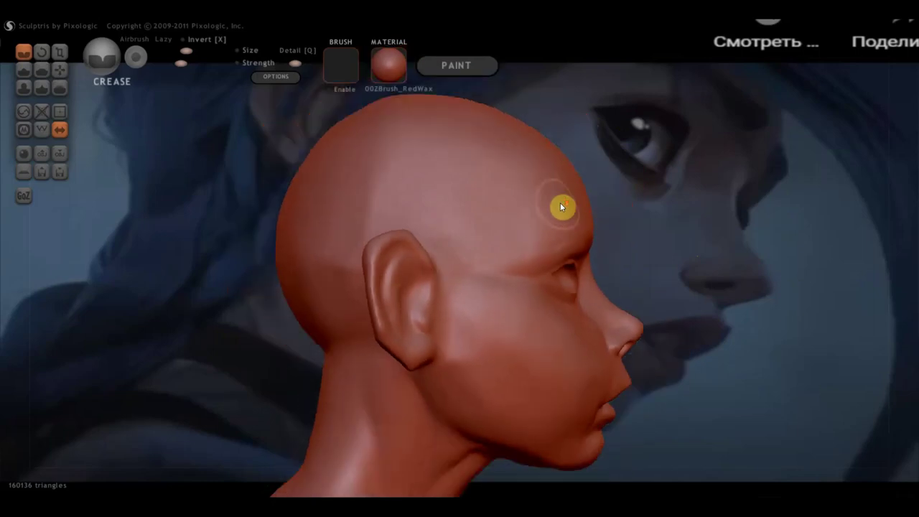
scroll(567, 208, "up", 2)
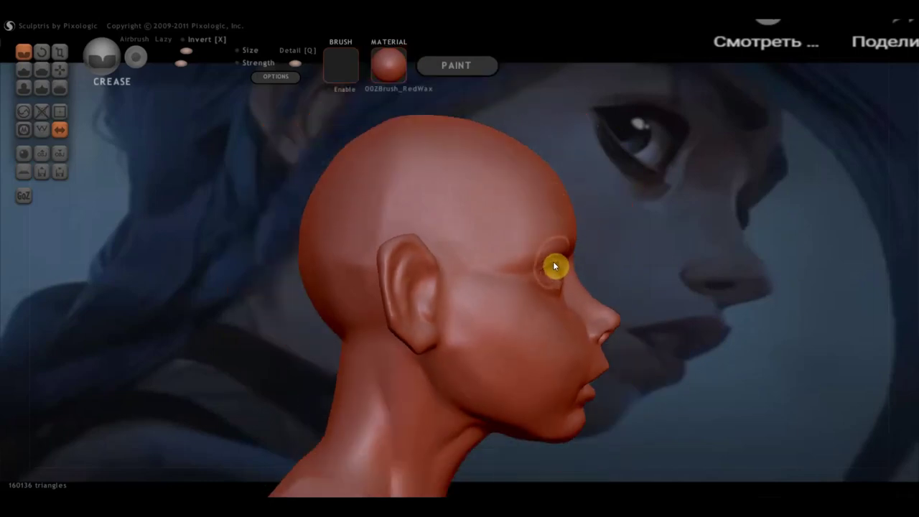
scroll(554, 264, "down", 3)
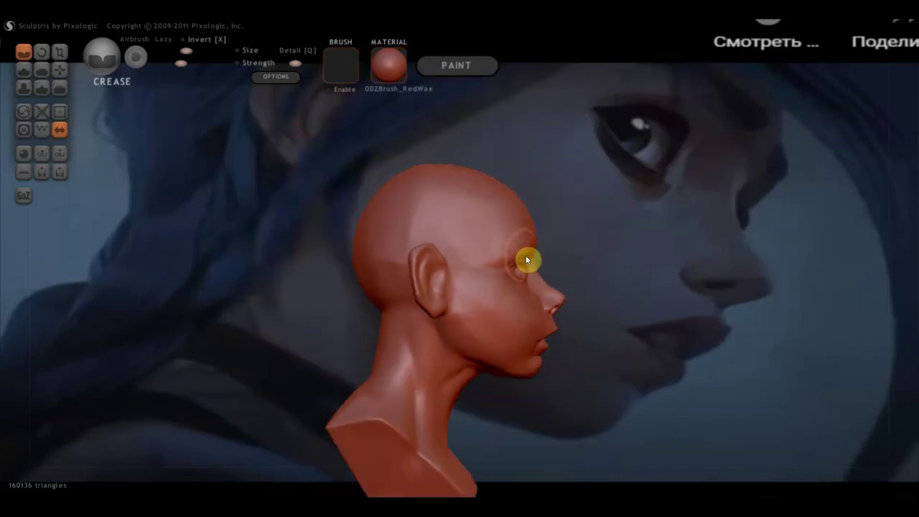
left_click(61, 70)
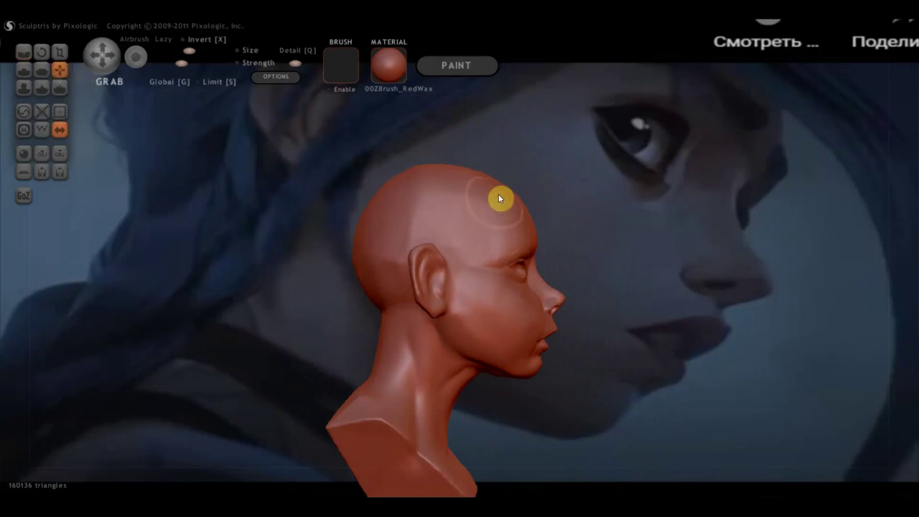
scroll(526, 256, "up", 3)
scroll(553, 257, "down", 2)
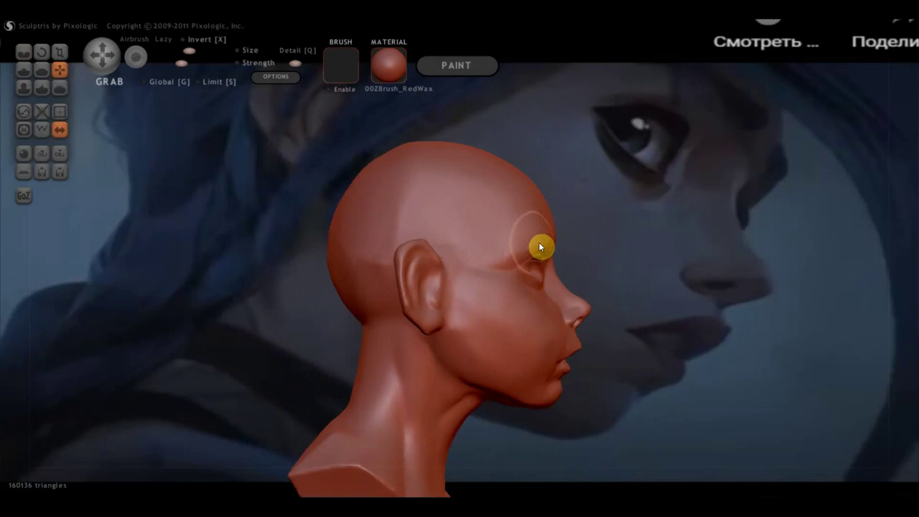
right_click_drag(538, 245, 388, 278)
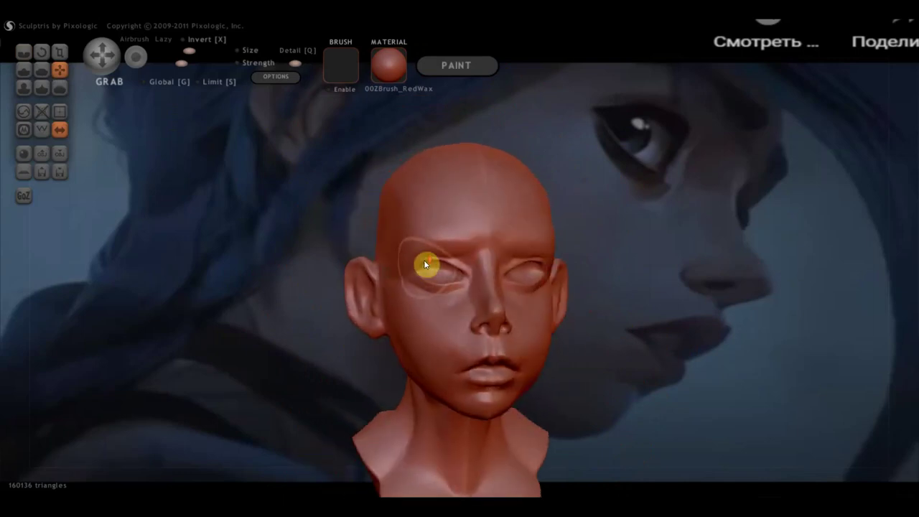
scroll(420, 259, "up", 2)
left_click_drag(425, 254, 448, 253)
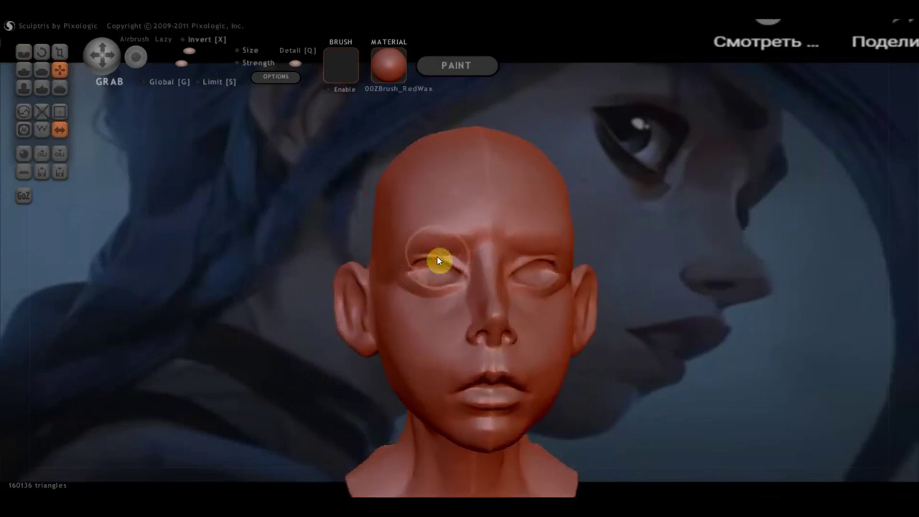
key("ctrl+z")
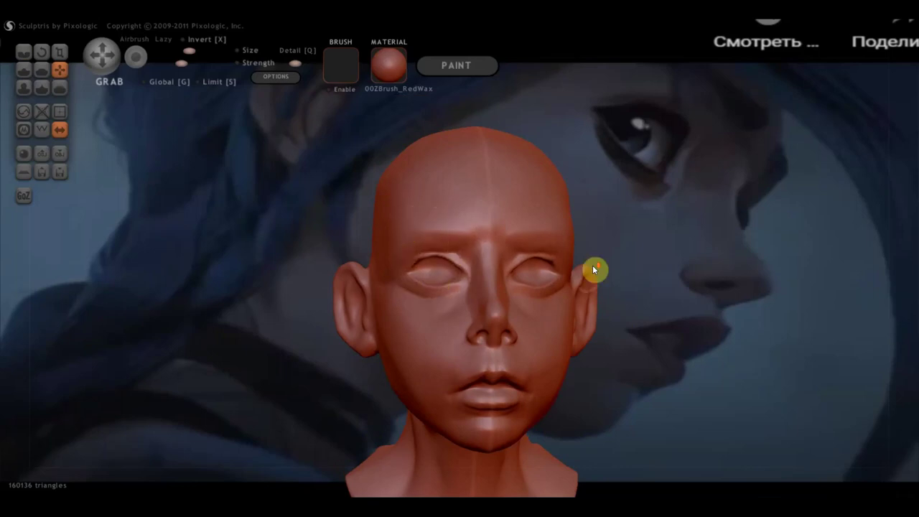
scroll(593, 268, "down", 2)
scroll(624, 279, "down", 2)
scroll(557, 266, "up", 2)
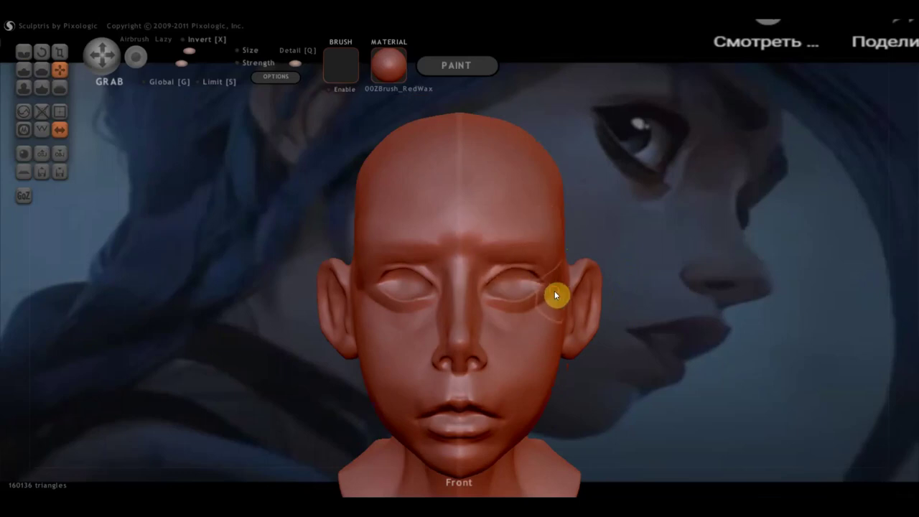
scroll(562, 289, "down", 2)
left_click_drag(560, 295, 522, 302)
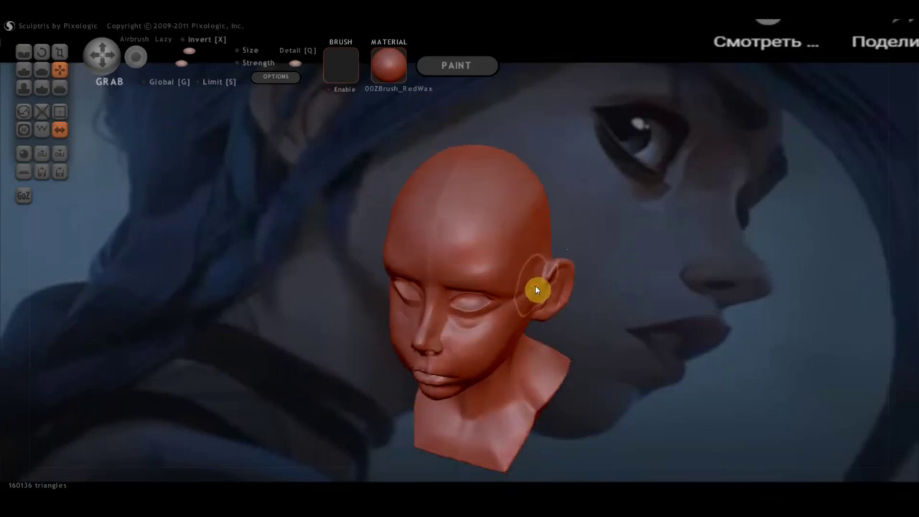
mouse_move(522, 321)
left_mouse_down()
mouse_move(576, 262)
mouse_move(573, 279)
left_mouse_up()
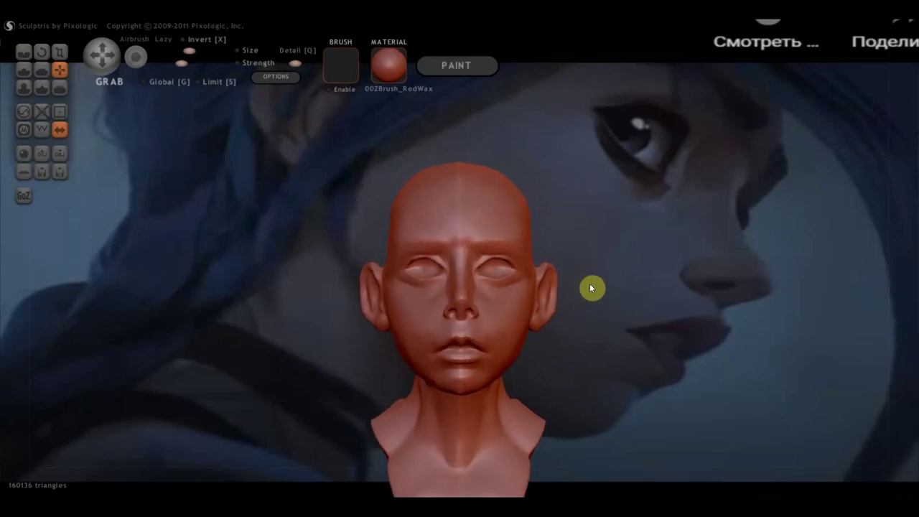
scroll(546, 316, "up", 3)
scroll(530, 316, "up", 1)
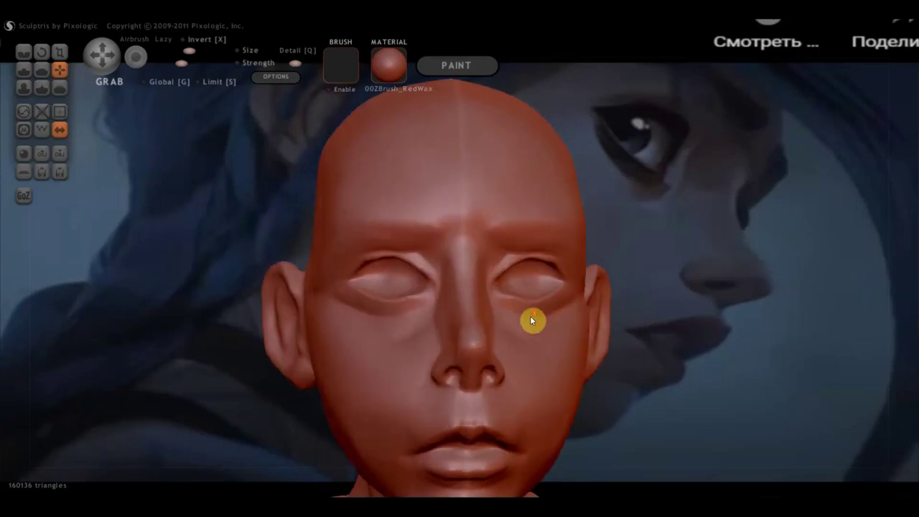
scroll(540, 313, "down", 1)
scroll(527, 312, "down", 3)
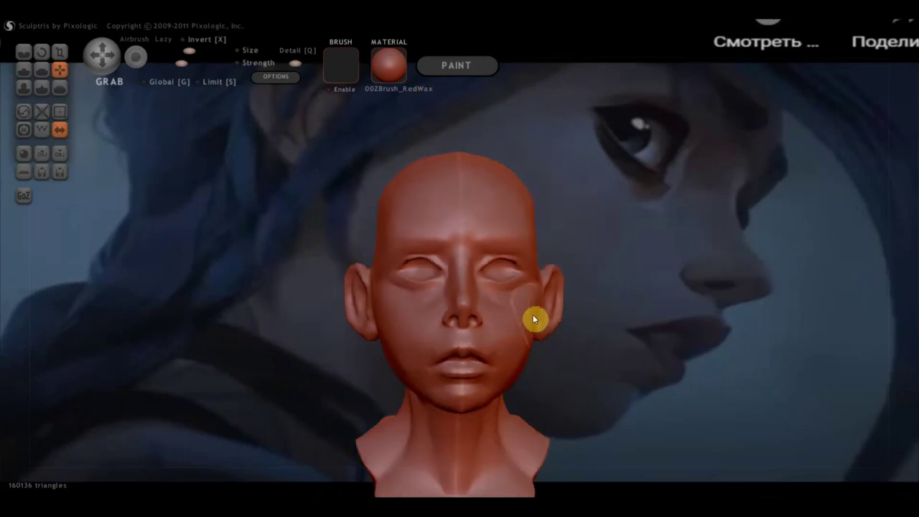
scroll(542, 320, "down", 2)
mouse_move(522, 397)
left_mouse_down()
mouse_move(509, 394)
mouse_move(520, 389)
mouse_move(493, 394)
left_mouse_up()
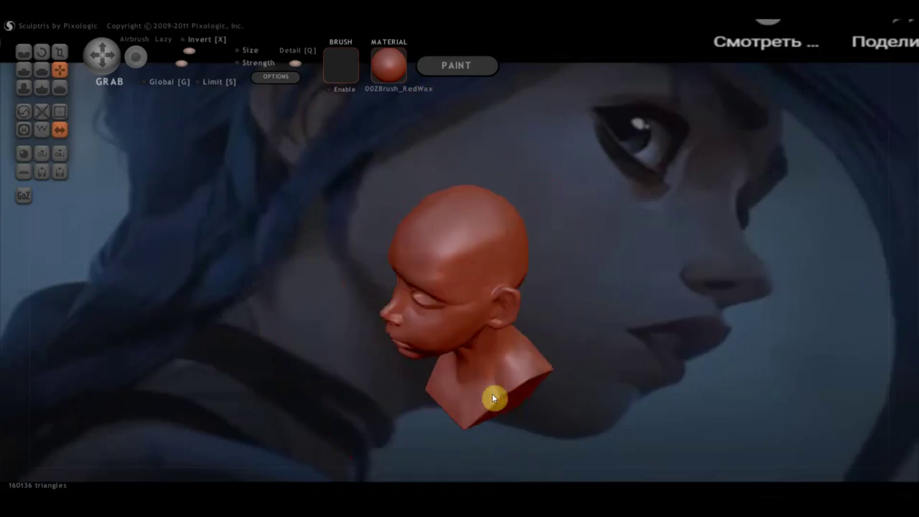
mouse_move(532, 357)
left_mouse_down()
mouse_move(585, 359)
mouse_move(645, 322)
mouse_move(632, 350)
mouse_move(636, 367)
mouse_move(554, 318)
mouse_move(596, 324)
mouse_move(483, 275)
mouse_move(352, 185)
left_mouse_up()
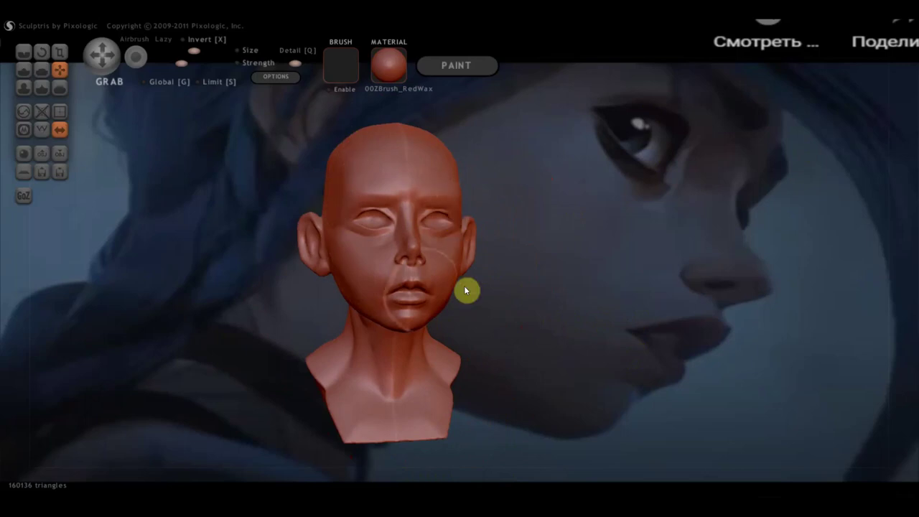
scroll(388, 291, "up", 2)
scroll(421, 335, "up", 2)
right_click_drag(420, 335, 423, 301)
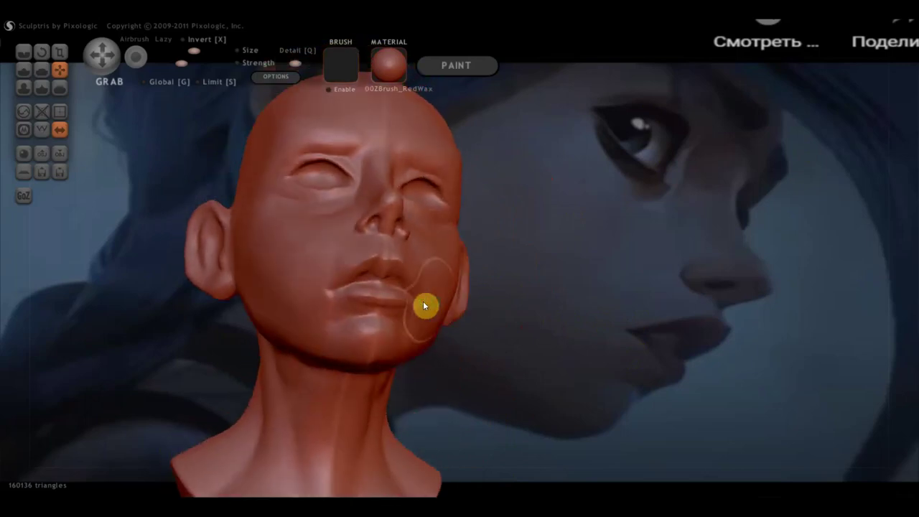
mouse_move(391, 329)
right_mouse_down()
mouse_move(407, 316)
mouse_move(467, 311)
mouse_move(543, 348)
mouse_move(591, 342)
right_mouse_up()
scroll(463, 363, "up", 2)
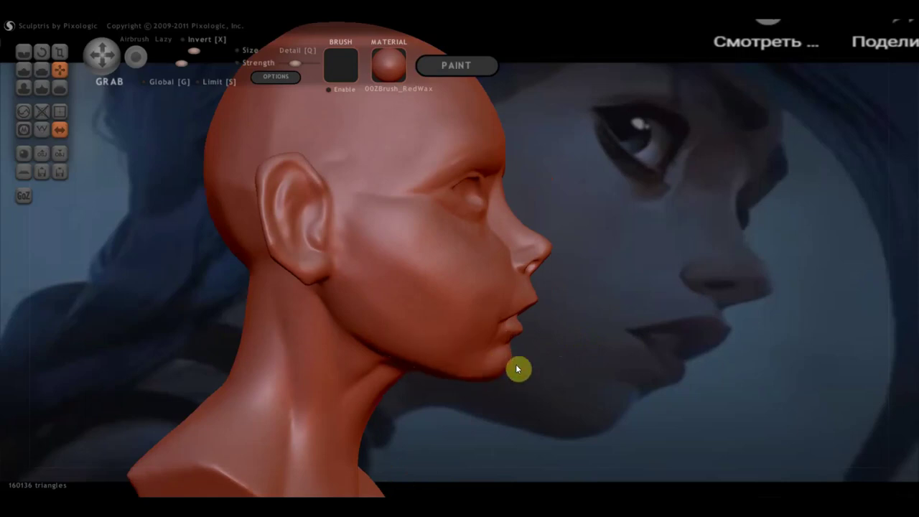
scroll(539, 352, "down", 3)
mouse_move(566, 341)
right_mouse_down()
mouse_move(409, 345)
mouse_move(436, 333)
mouse_move(417, 340)
right_mouse_up()
scroll(511, 321, "up", 2)
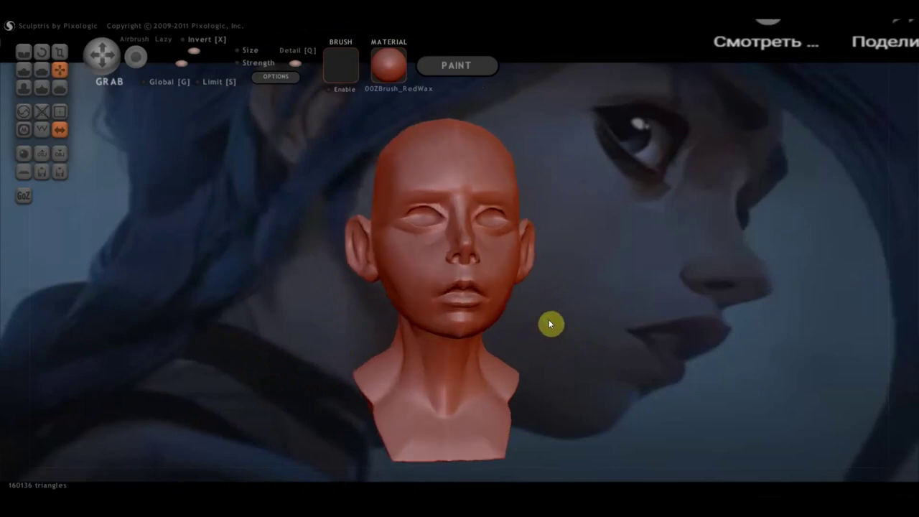
scroll(530, 311, "up", 3)
mouse_move(530, 303)
right_mouse_down()
mouse_move(466, 310)
mouse_move(471, 318)
mouse_move(444, 350)
mouse_move(449, 382)
mouse_move(446, 361)
mouse_move(433, 378)
mouse_move(435, 404)
right_mouse_up()
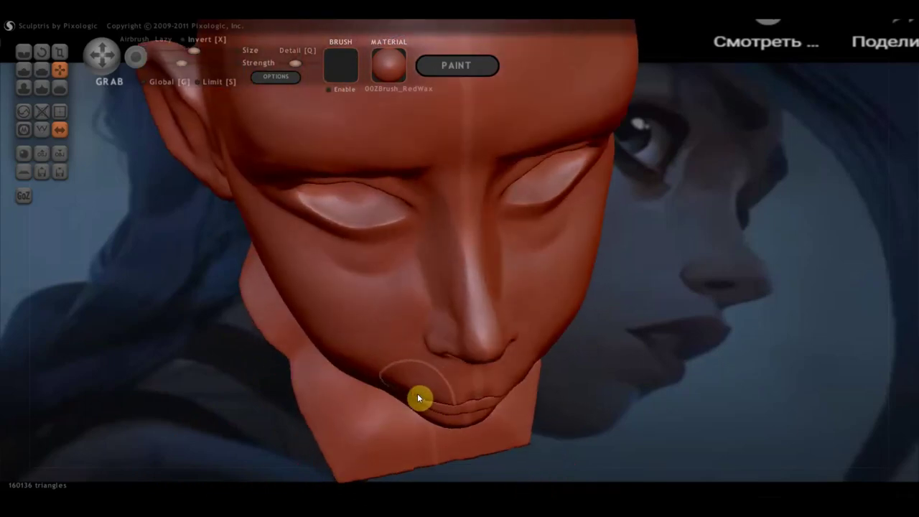
mouse_move(438, 391)
right_mouse_down()
mouse_move(421, 289)
mouse_move(613, 301)
mouse_move(578, 339)
right_mouse_up()
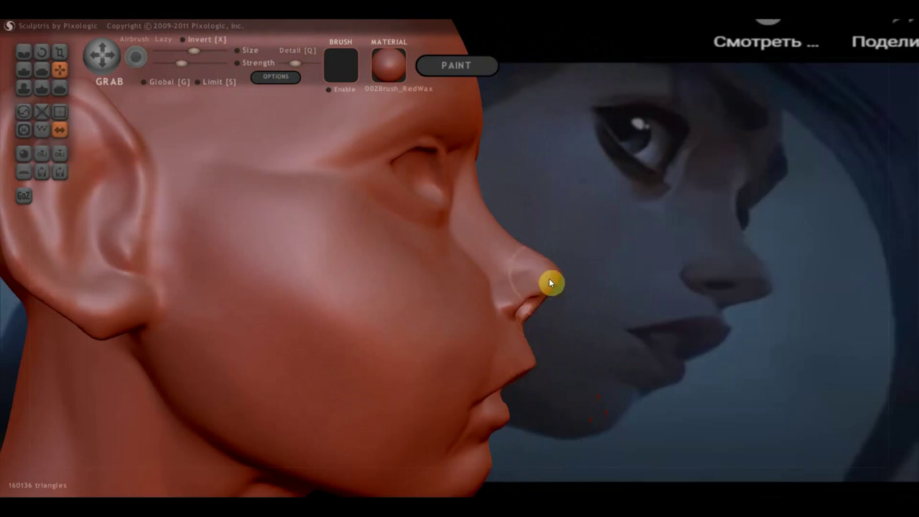
left_click_drag(552, 283, 549, 309)
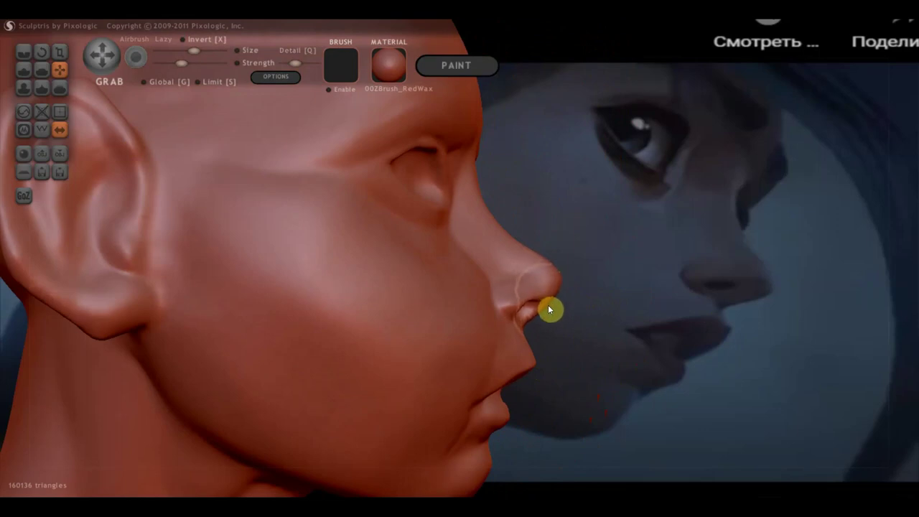
scroll(521, 309, "up", 2)
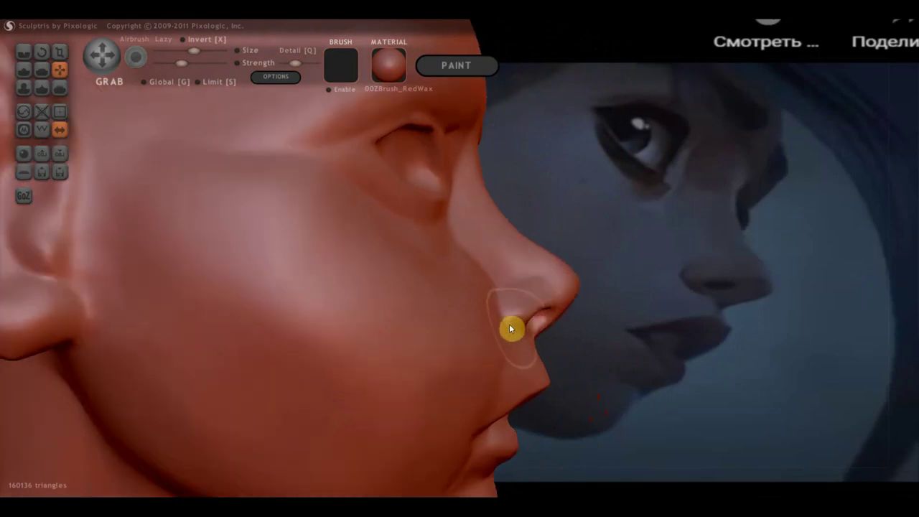
scroll(512, 323, "up", 1)
scroll(496, 295, "up", 1)
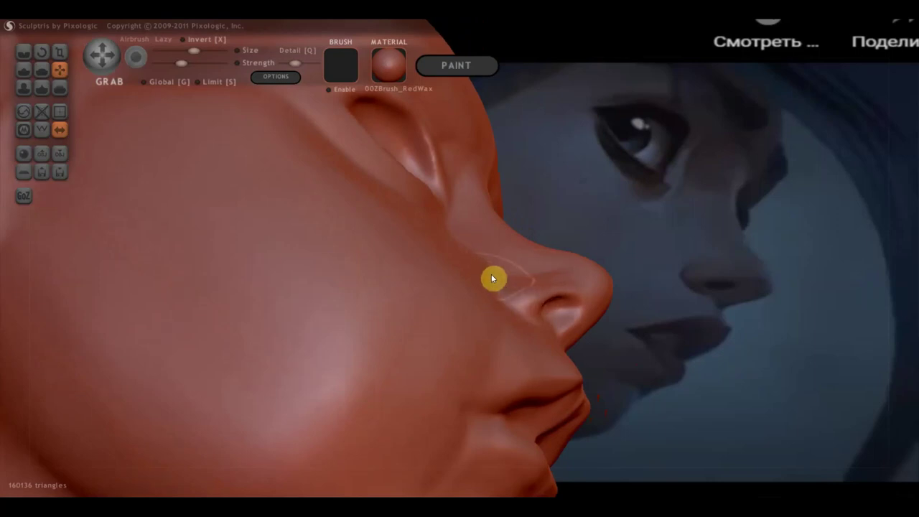
scroll(502, 286, "down", 2)
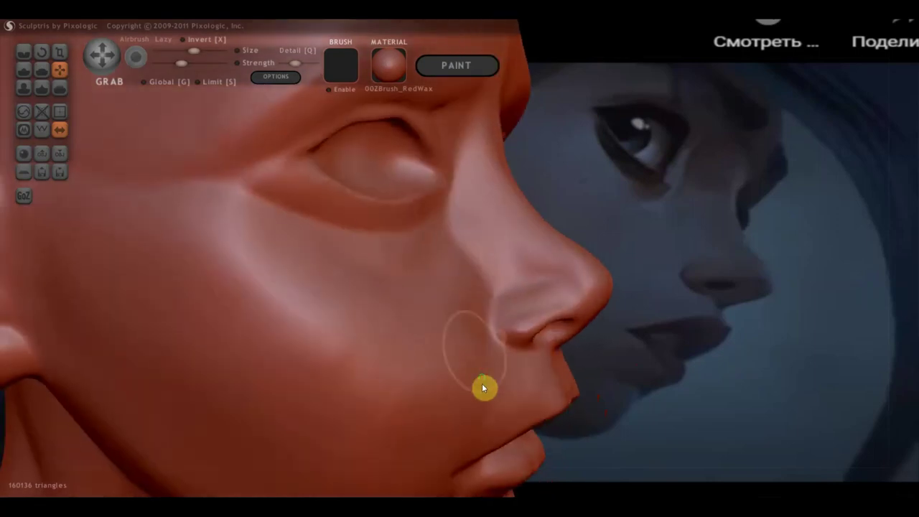
mouse_move(532, 265)
left_mouse_down()
mouse_move(588, 258)
mouse_move(508, 244)
left_mouse_up()
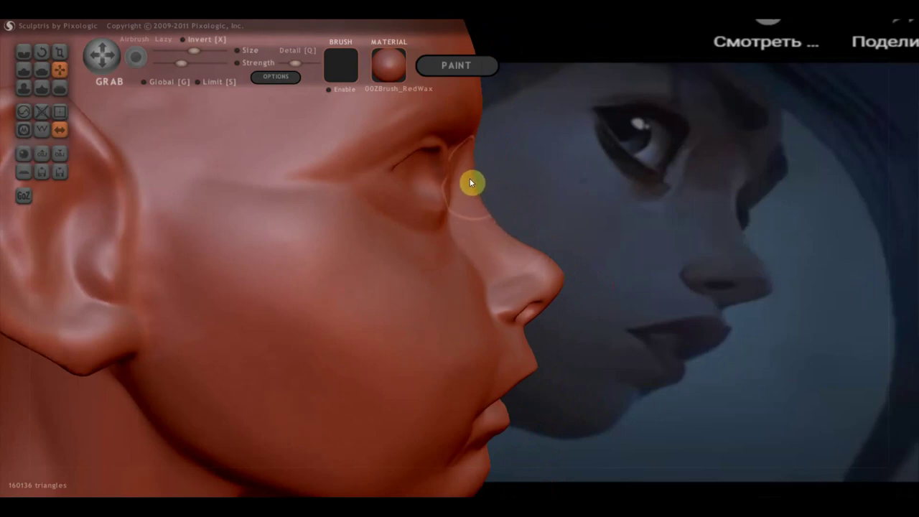
mouse_move(467, 215)
right_mouse_down()
mouse_move(418, 268)
mouse_move(434, 191)
right_mouse_up()
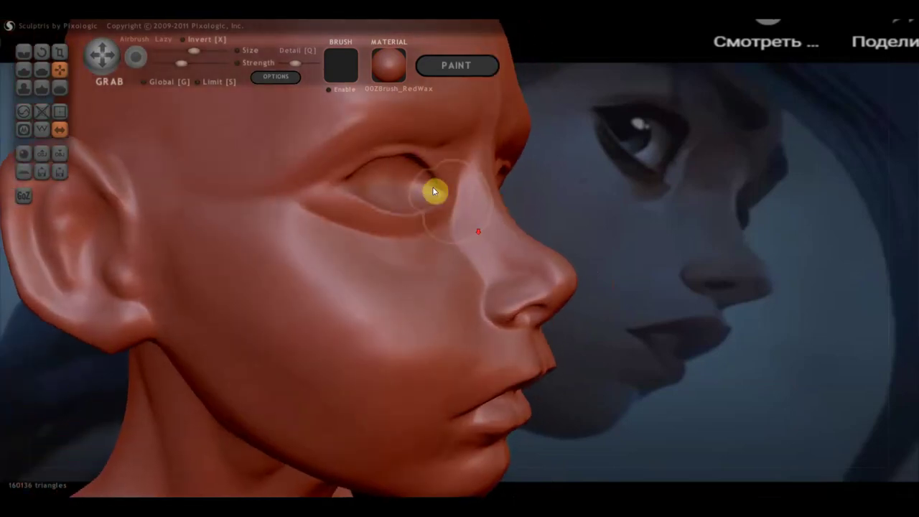
scroll(433, 191, "down", 5)
right_click_drag(538, 274, 599, 285)
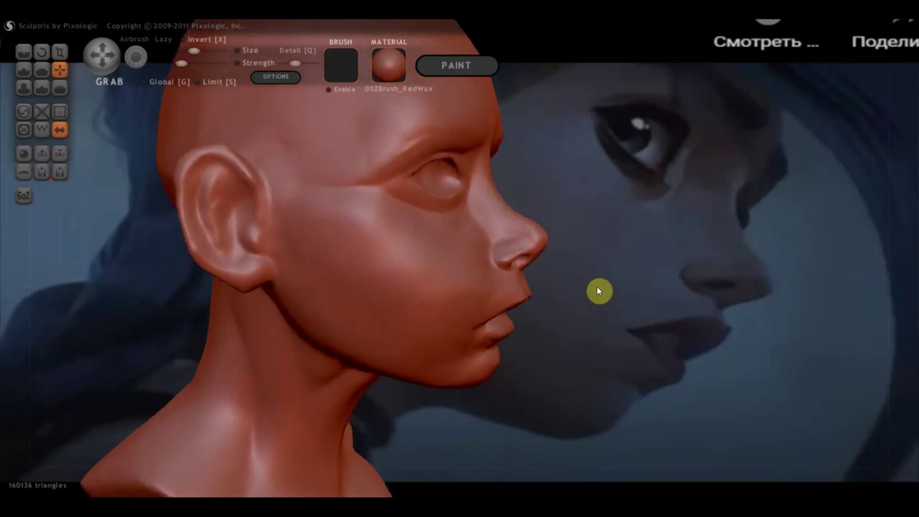
scroll(599, 281, "up", 3)
scroll(574, 310, "up", 3)
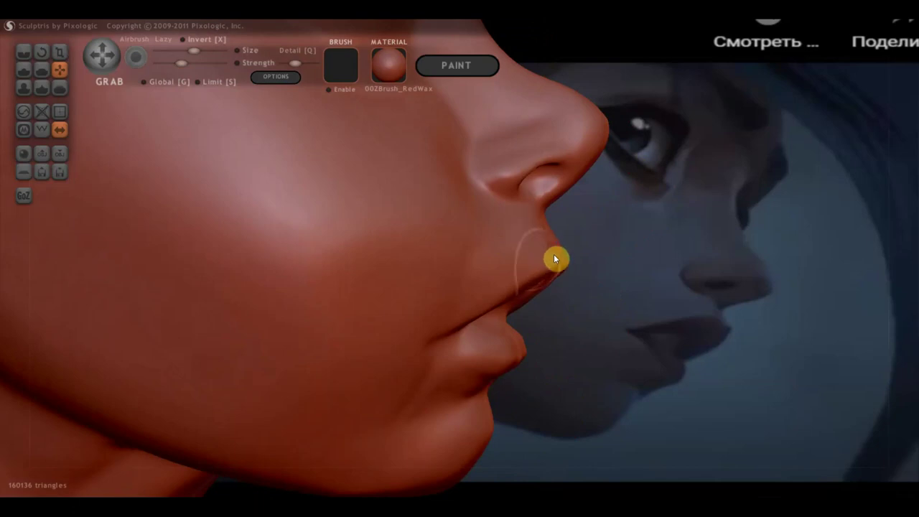
mouse_move(529, 279)
right_mouse_down()
mouse_move(534, 287)
mouse_move(445, 265)
mouse_move(376, 263)
right_mouse_up()
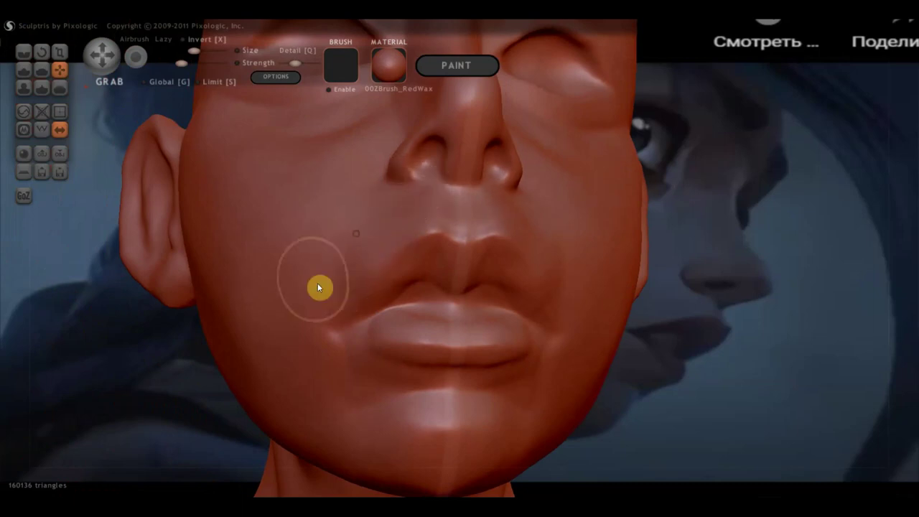
scroll(366, 275, "down", 3)
scroll(366, 276, "down", 2)
right_click_drag(390, 283, 463, 304)
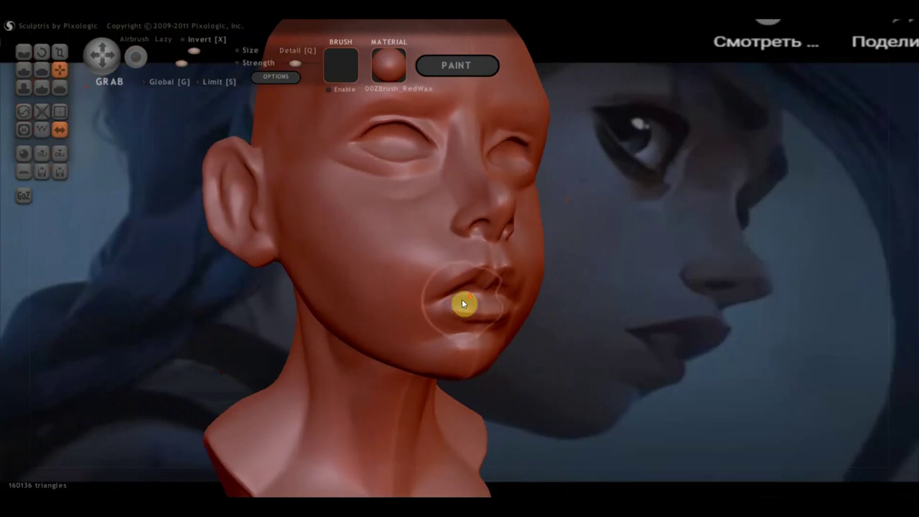
scroll(464, 304, "down", 2)
scroll(501, 273, "up", 1)
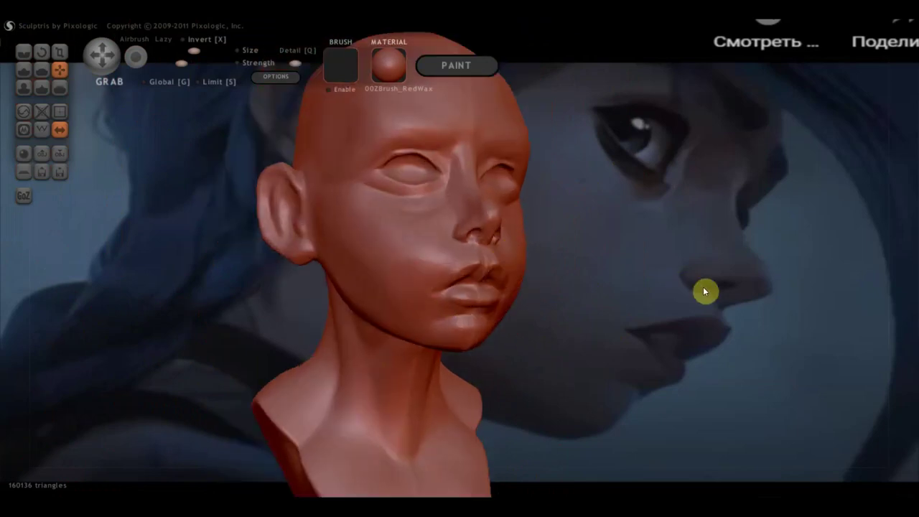
mouse_move(702, 268)
right_mouse_down()
mouse_move(687, 225)
mouse_move(652, 230)
right_mouse_up()
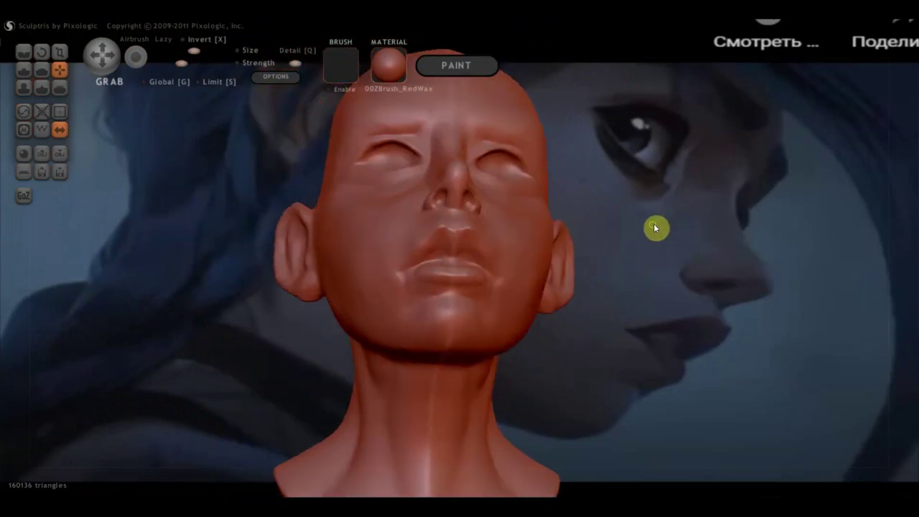
scroll(460, 207, "up", 3)
right_click_drag(461, 201, 455, 191)
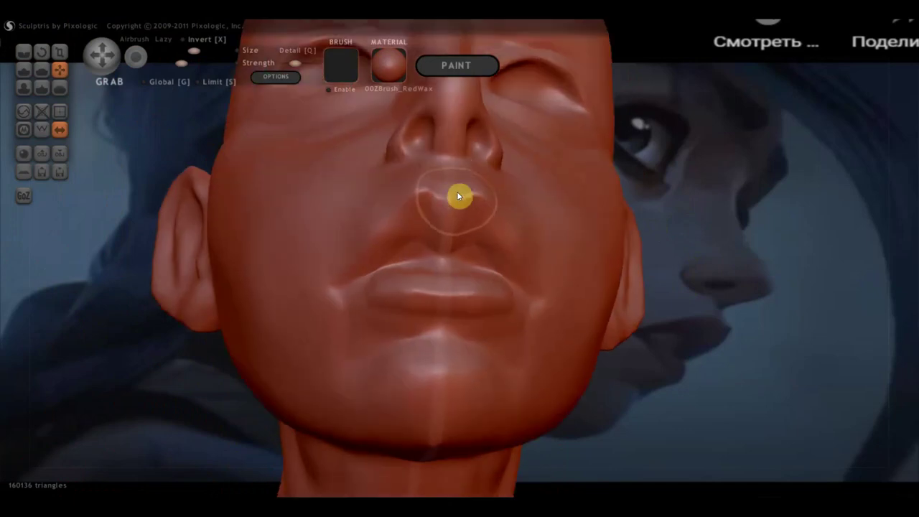
scroll(452, 216, "up", 2)
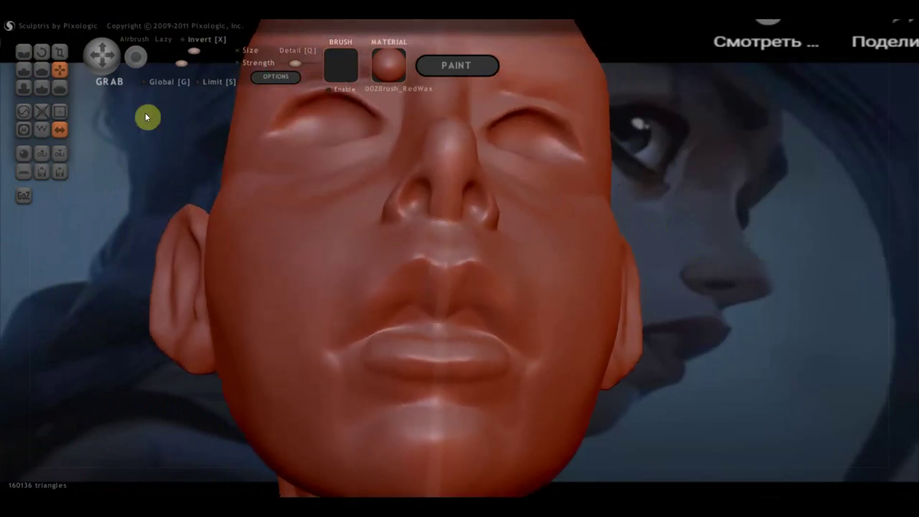
Switch to the Crease brush and groove the upper edge of the left nostril.
left_click(22, 53)
right_click_drag(319, 169, 380, 242)
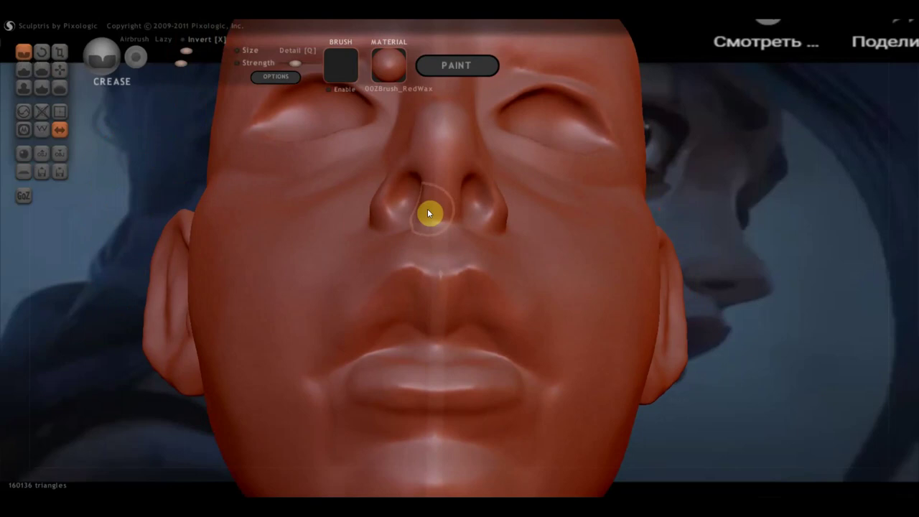
left_click_drag(428, 214, 422, 197)
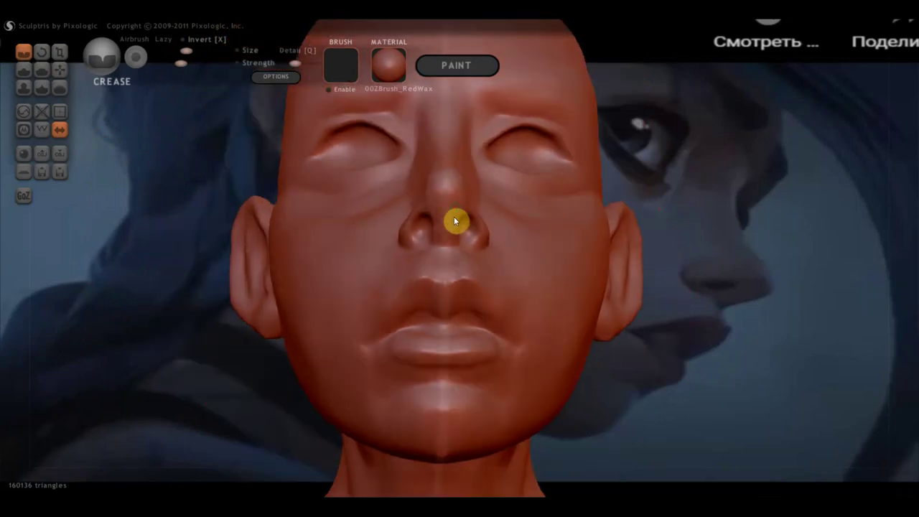
mouse_move(462, 195)
right_mouse_down()
mouse_move(516, 209)
mouse_move(550, 230)
mouse_move(543, 283)
right_mouse_up()
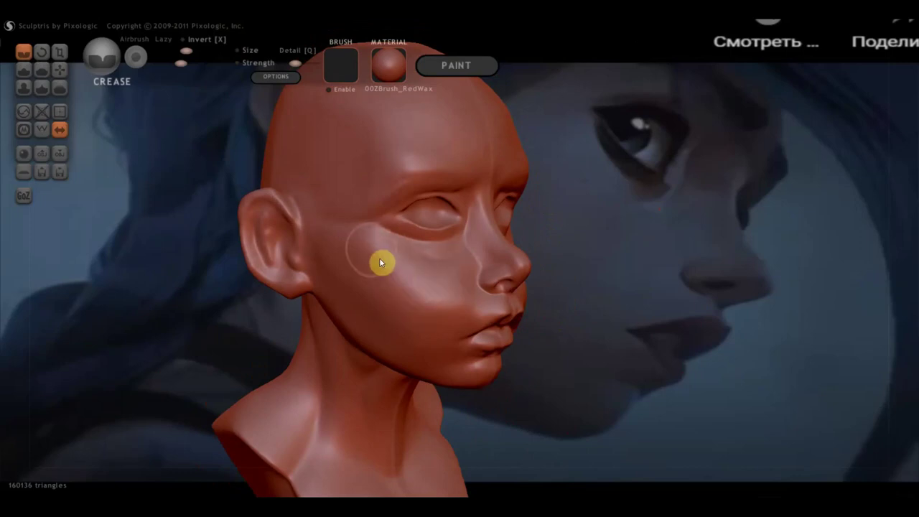
Carve a light crease across the cheek toward the ear.
mouse_move(386, 253)
right_mouse_down()
mouse_move(363, 253)
mouse_move(380, 249)
mouse_move(369, 240)
right_mouse_up()
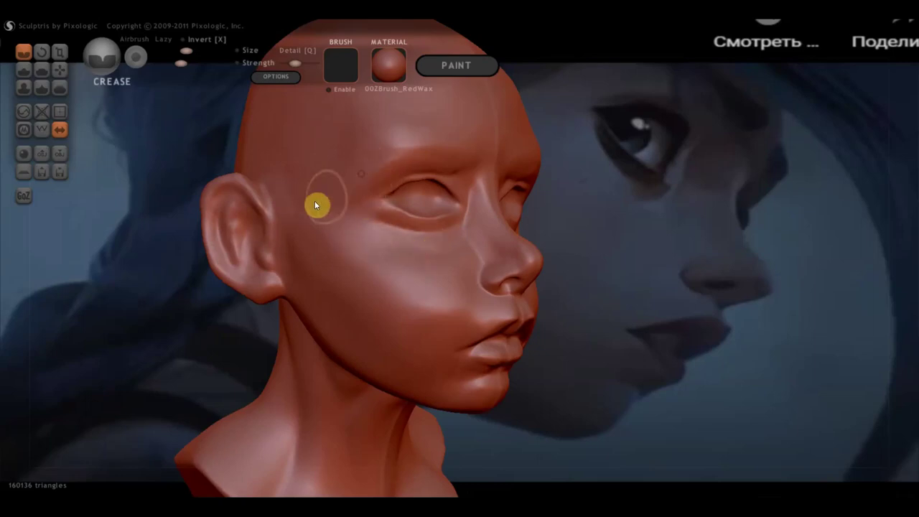
mouse_move(360, 252)
right_mouse_down()
mouse_move(267, 251)
mouse_move(297, 252)
right_mouse_up()
scroll(297, 252, "down", 3)
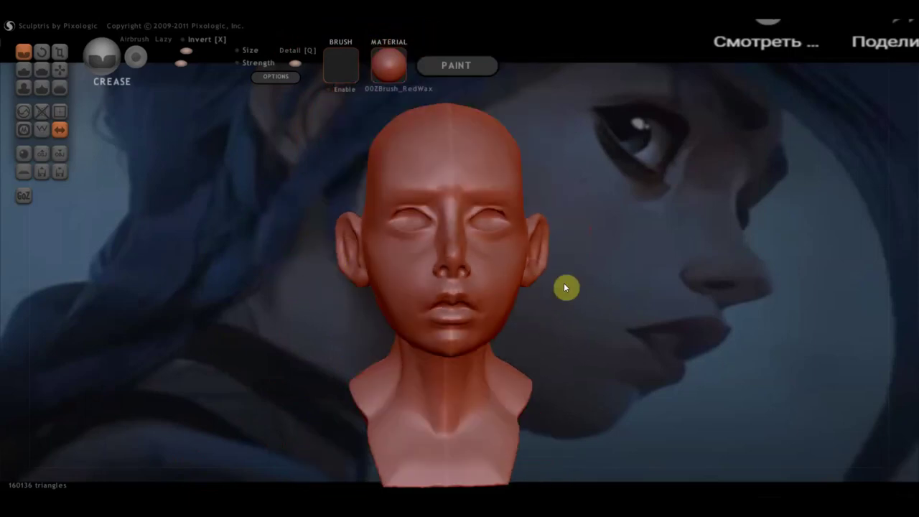
mouse_move(552, 304)
right_mouse_down()
mouse_move(562, 375)
mouse_move(605, 338)
mouse_move(611, 351)
mouse_move(644, 312)
right_mouse_up()
left_click(414, 256)
left_click_drag(451, 296, 386, 285)
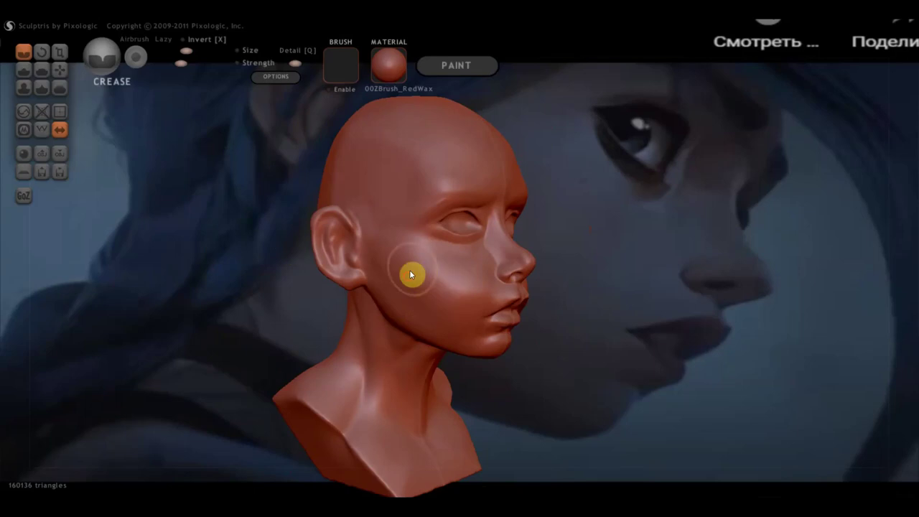
left_click_drag(593, 342, 506, 338)
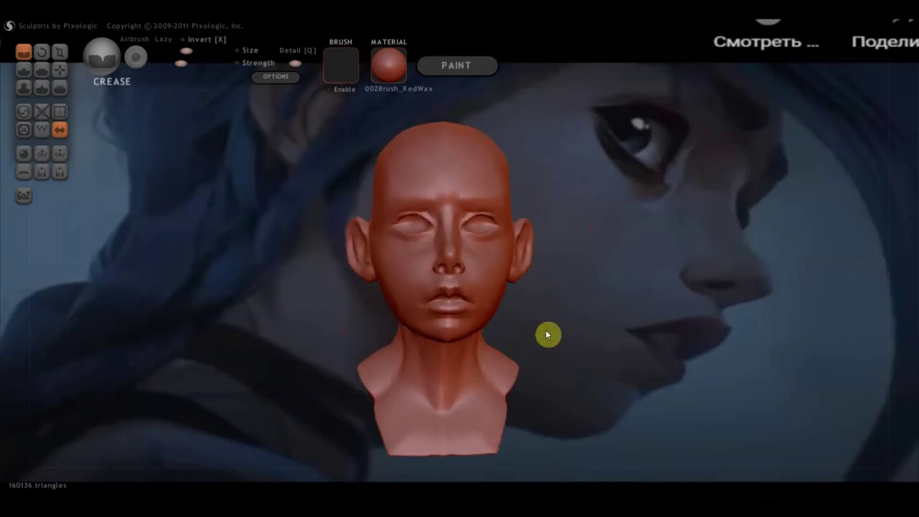
scroll(570, 333, "up", 1)
scroll(589, 330, "up", 2)
scroll(595, 328, "up", 1)
left_click_drag(577, 337, 584, 342)
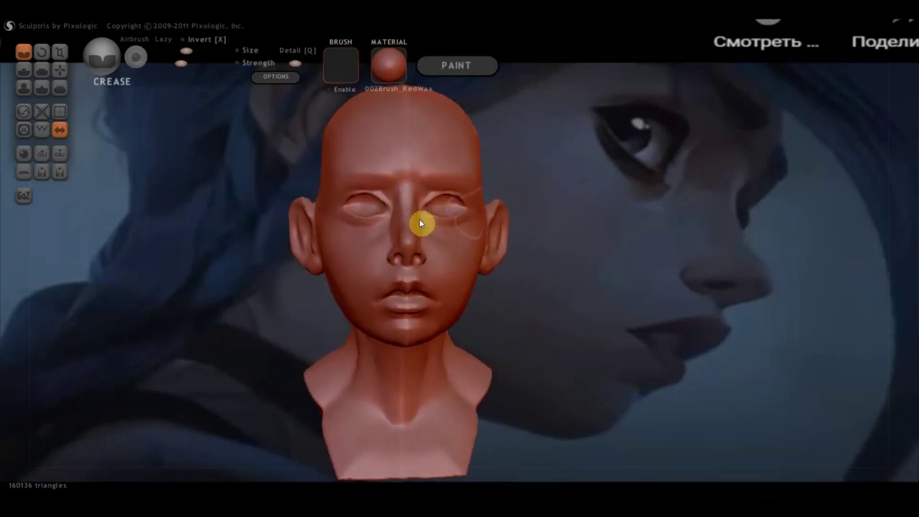
scroll(512, 294, "down", 2)
mouse_move(514, 305)
left_mouse_down()
mouse_move(523, 306)
mouse_move(515, 308)
left_mouse_up()
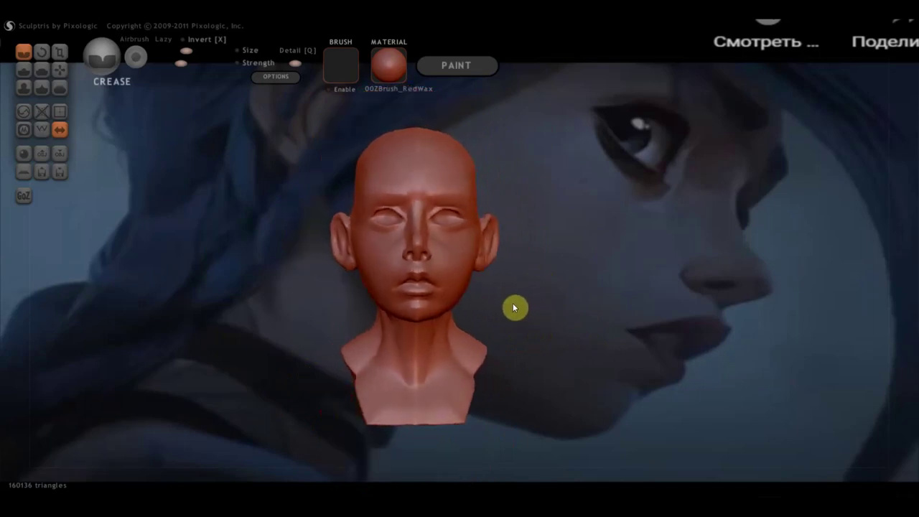
scroll(504, 304, "up", 2)
scroll(442, 289, "up", 2)
mouse_move(425, 301)
left_mouse_down()
mouse_move(267, 295)
mouse_move(222, 310)
mouse_move(244, 361)
mouse_move(509, 319)
mouse_move(478, 334)
mouse_move(501, 334)
mouse_move(564, 308)
mouse_move(511, 283)
mouse_move(390, 312)
mouse_move(324, 310)
mouse_move(332, 294)
mouse_move(366, 311)
mouse_move(338, 297)
mouse_move(400, 308)
mouse_move(331, 307)
mouse_move(343, 301)
mouse_move(298, 287)
mouse_move(298, 255)
mouse_move(318, 318)
left_mouse_up()
right_click_drag(313, 317, 359, 374)
right_click_drag(449, 359, 422, 367)
mouse_move(496, 340)
right_mouse_down()
mouse_move(642, 388)
mouse_move(712, 380)
mouse_move(727, 368)
mouse_move(730, 378)
mouse_move(716, 352)
mouse_move(742, 351)
mouse_move(726, 364)
mouse_move(762, 385)
mouse_move(757, 376)
mouse_move(780, 363)
mouse_move(790, 371)
mouse_move(783, 392)
mouse_move(771, 390)
mouse_move(782, 383)
mouse_move(757, 396)
mouse_move(741, 390)
right_mouse_up()
scroll(724, 379, "up", 2)
scroll(724, 381, "up", 2)
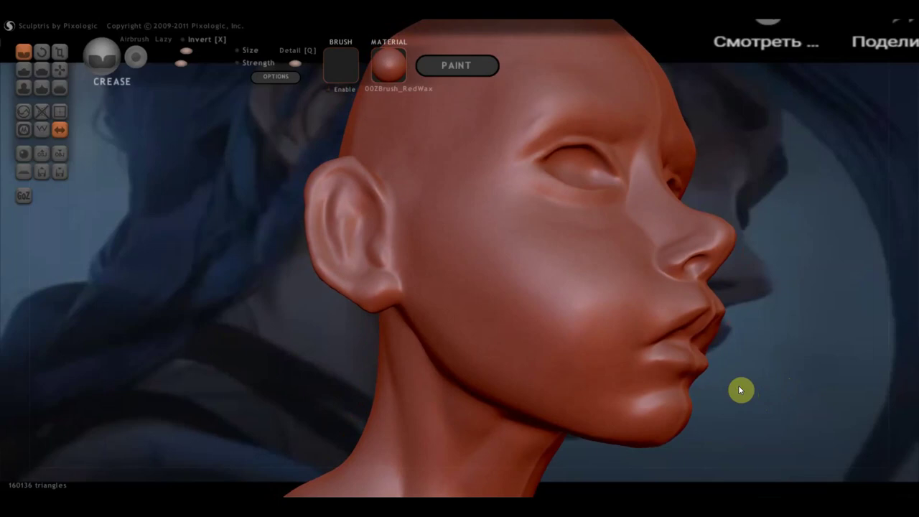